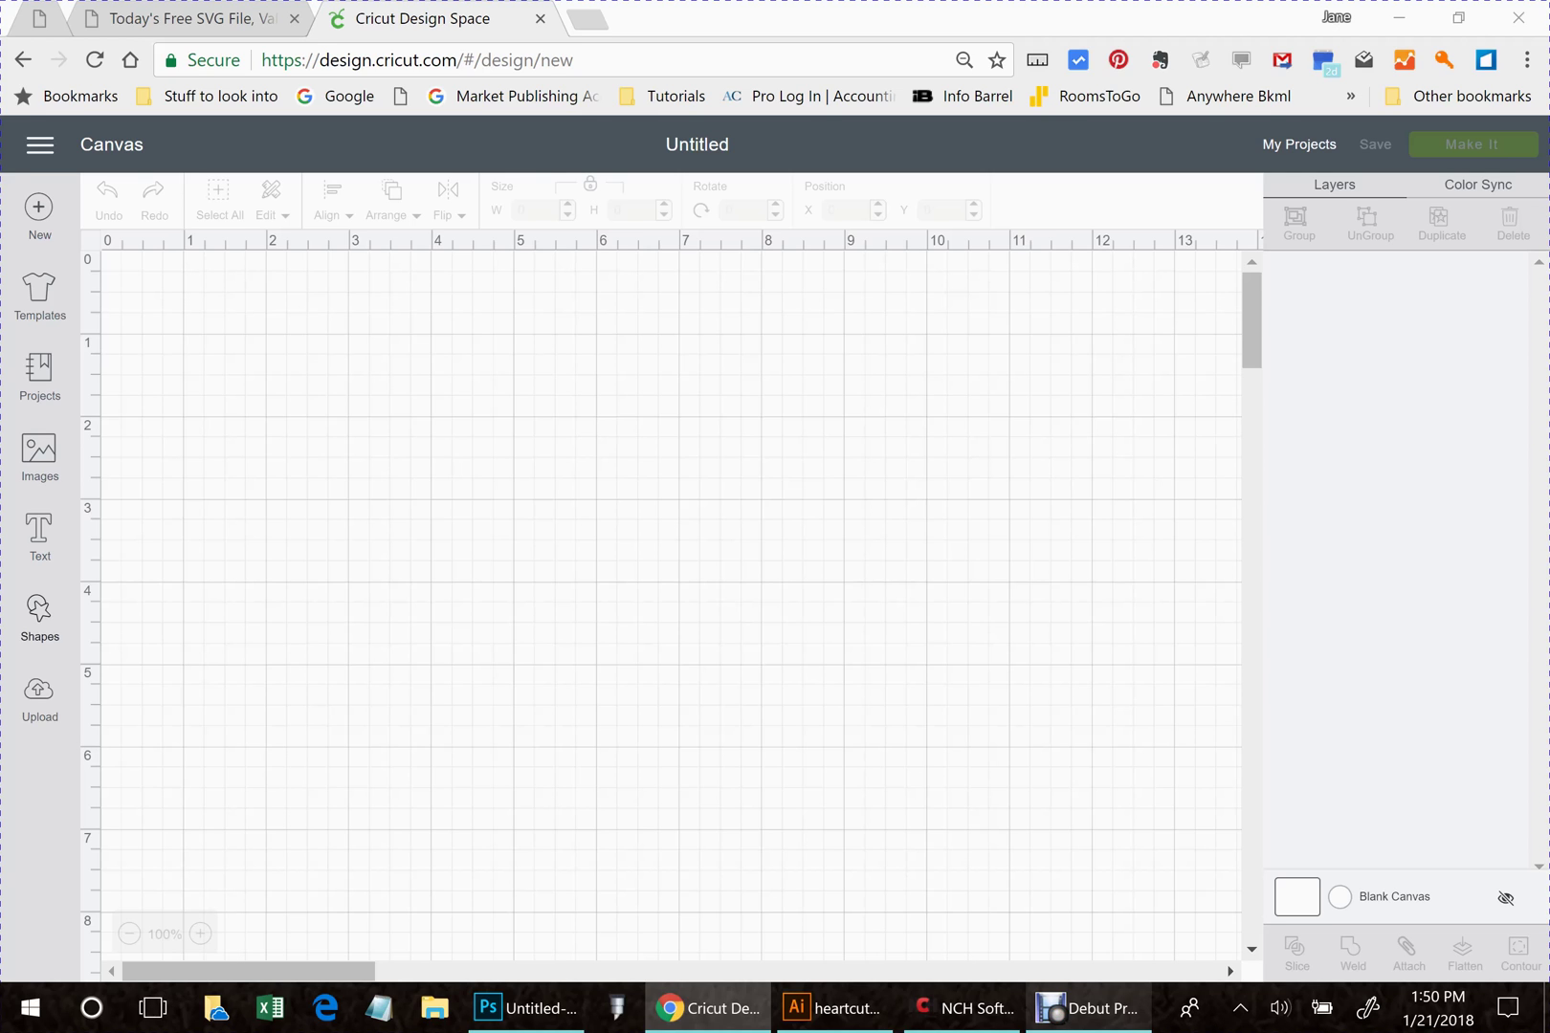
- Insert the most recently uploaded decorative heart image onto the canvas
click(39, 697)
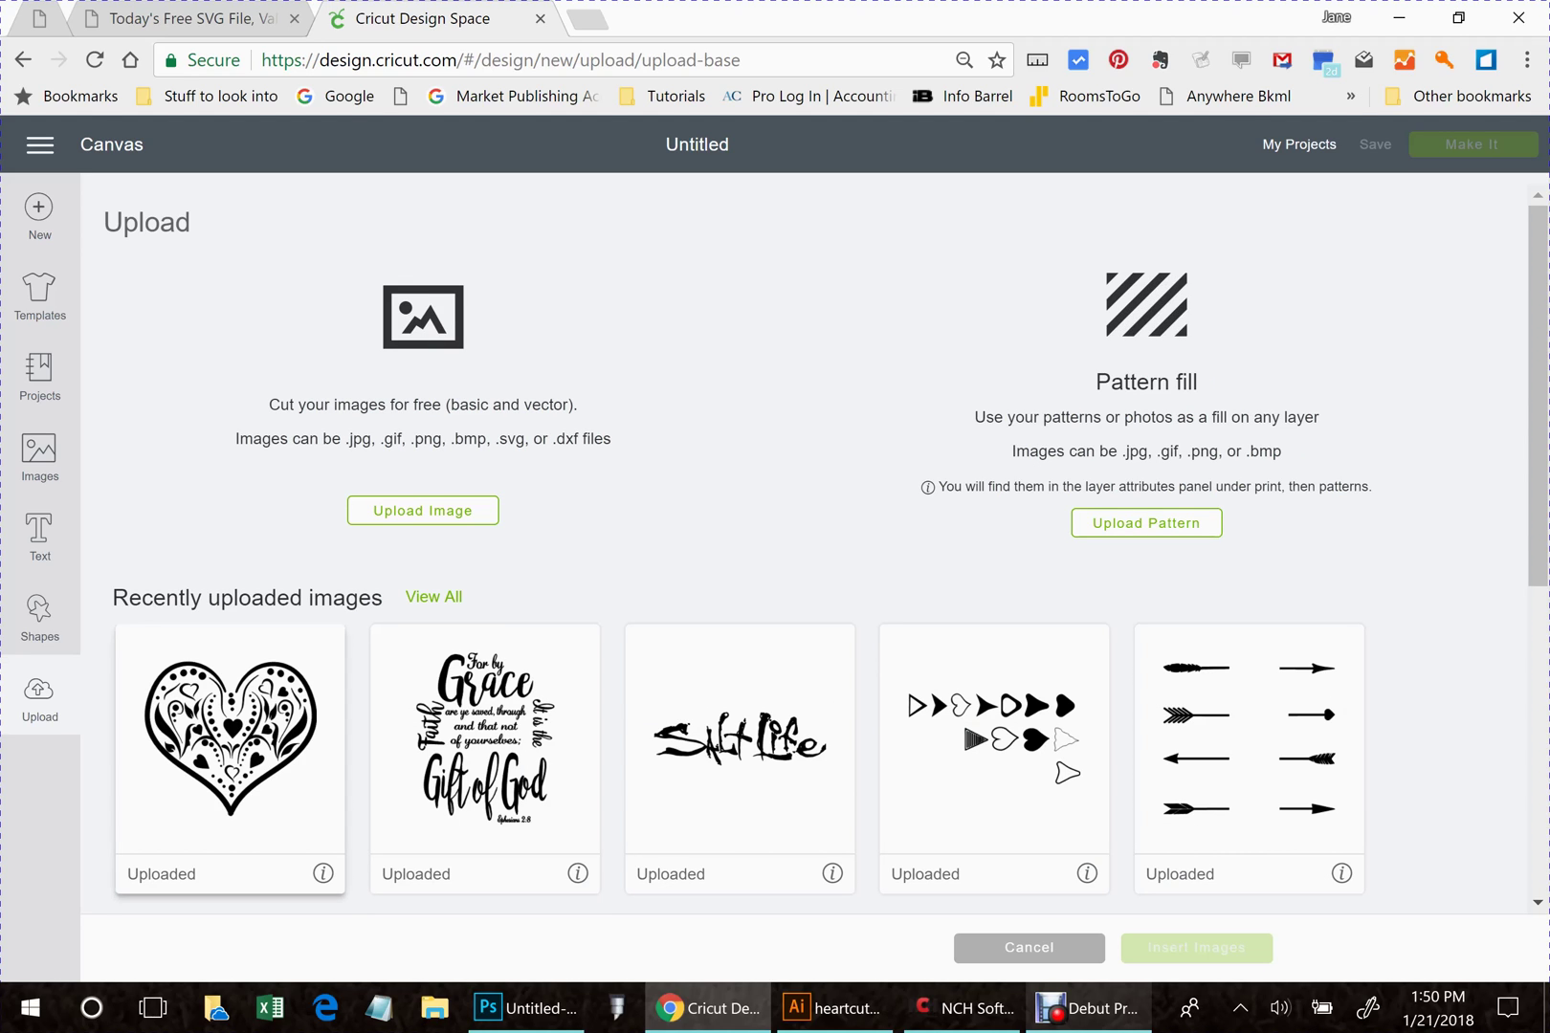
click(230, 738)
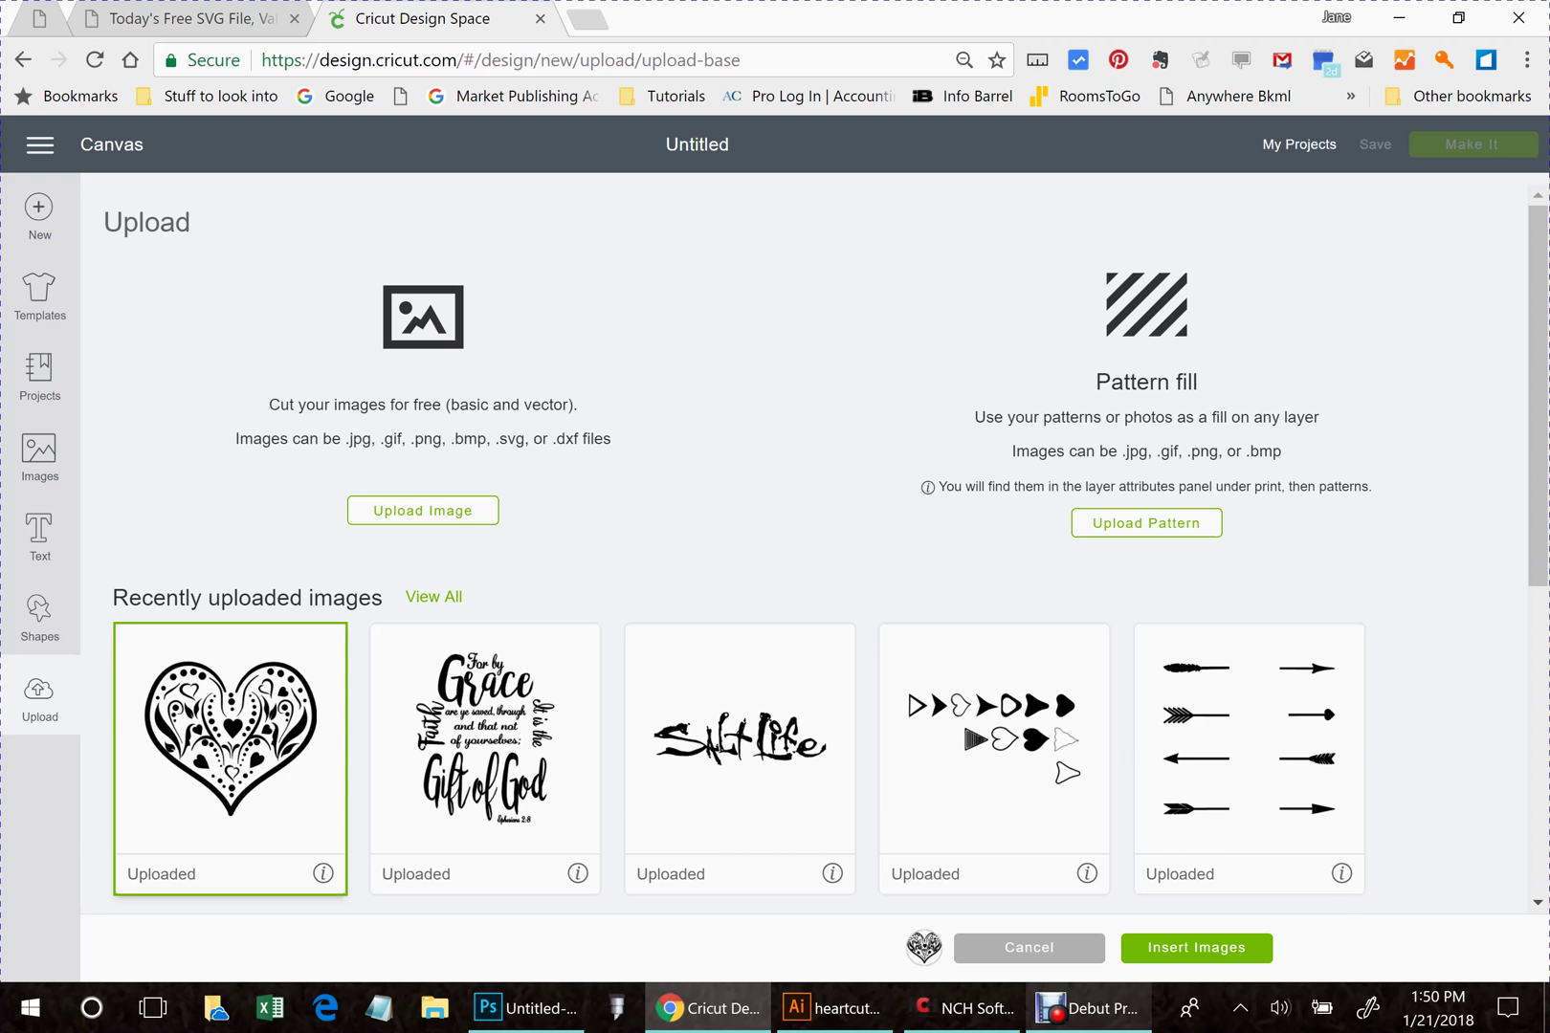
click(1195, 947)
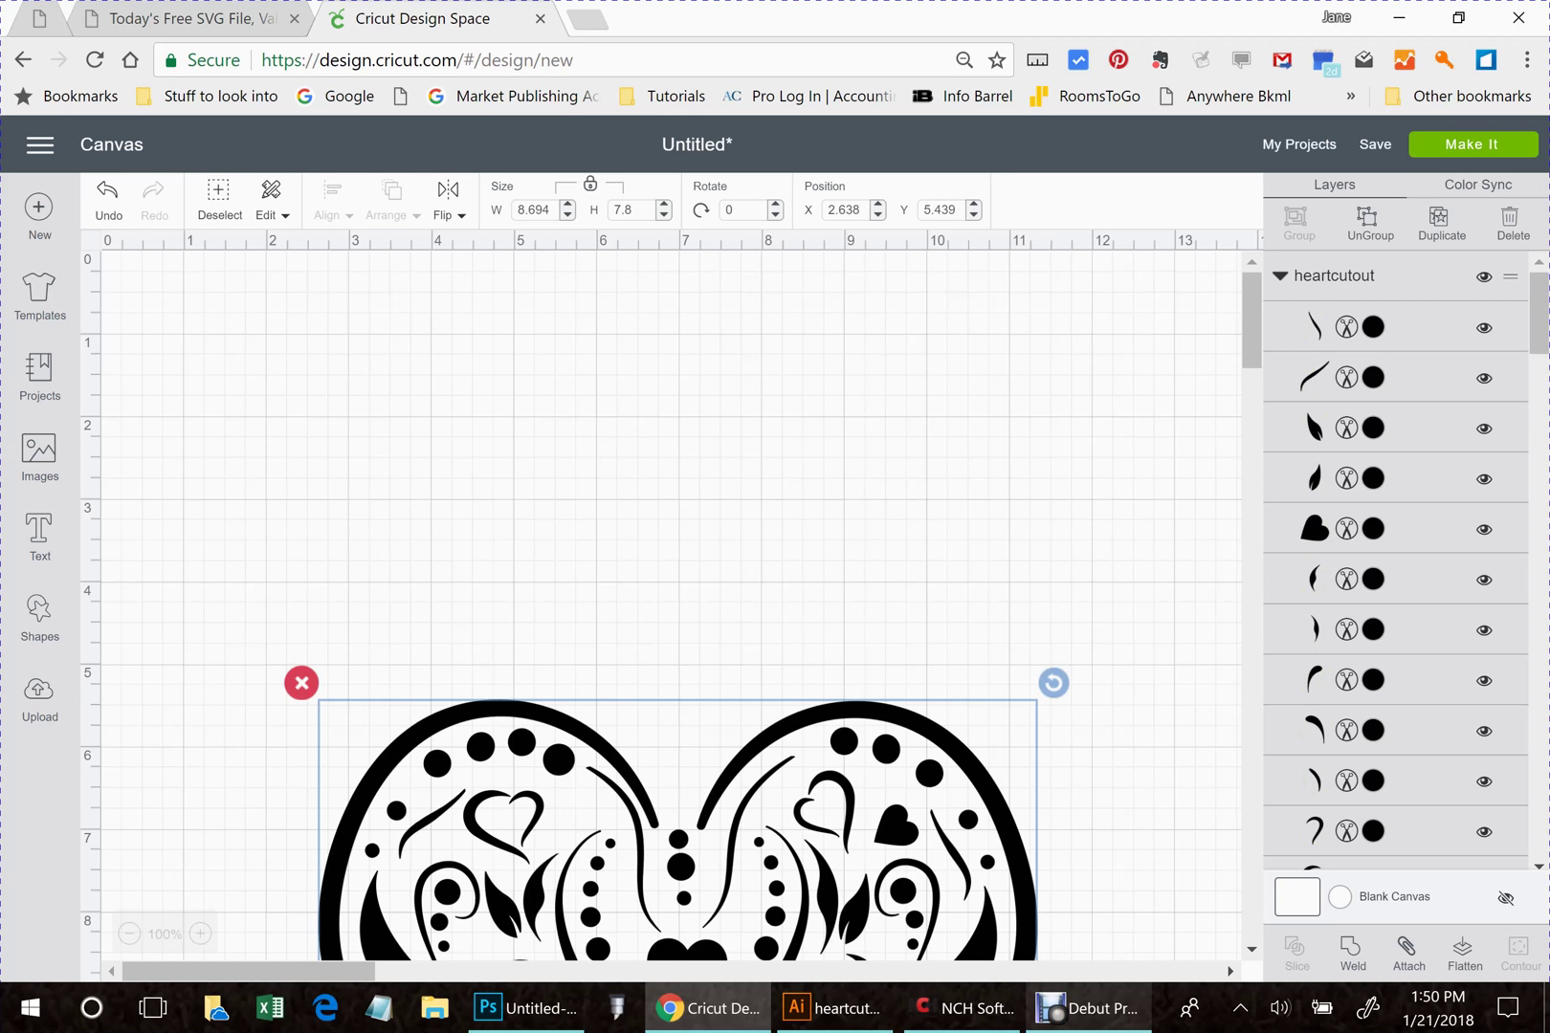
- Move the heart design up to about X 2.08, Y 0.62 and ungroup it into separate pieces
drag(685, 943, 686, 816)
drag(681, 885, 623, 618)
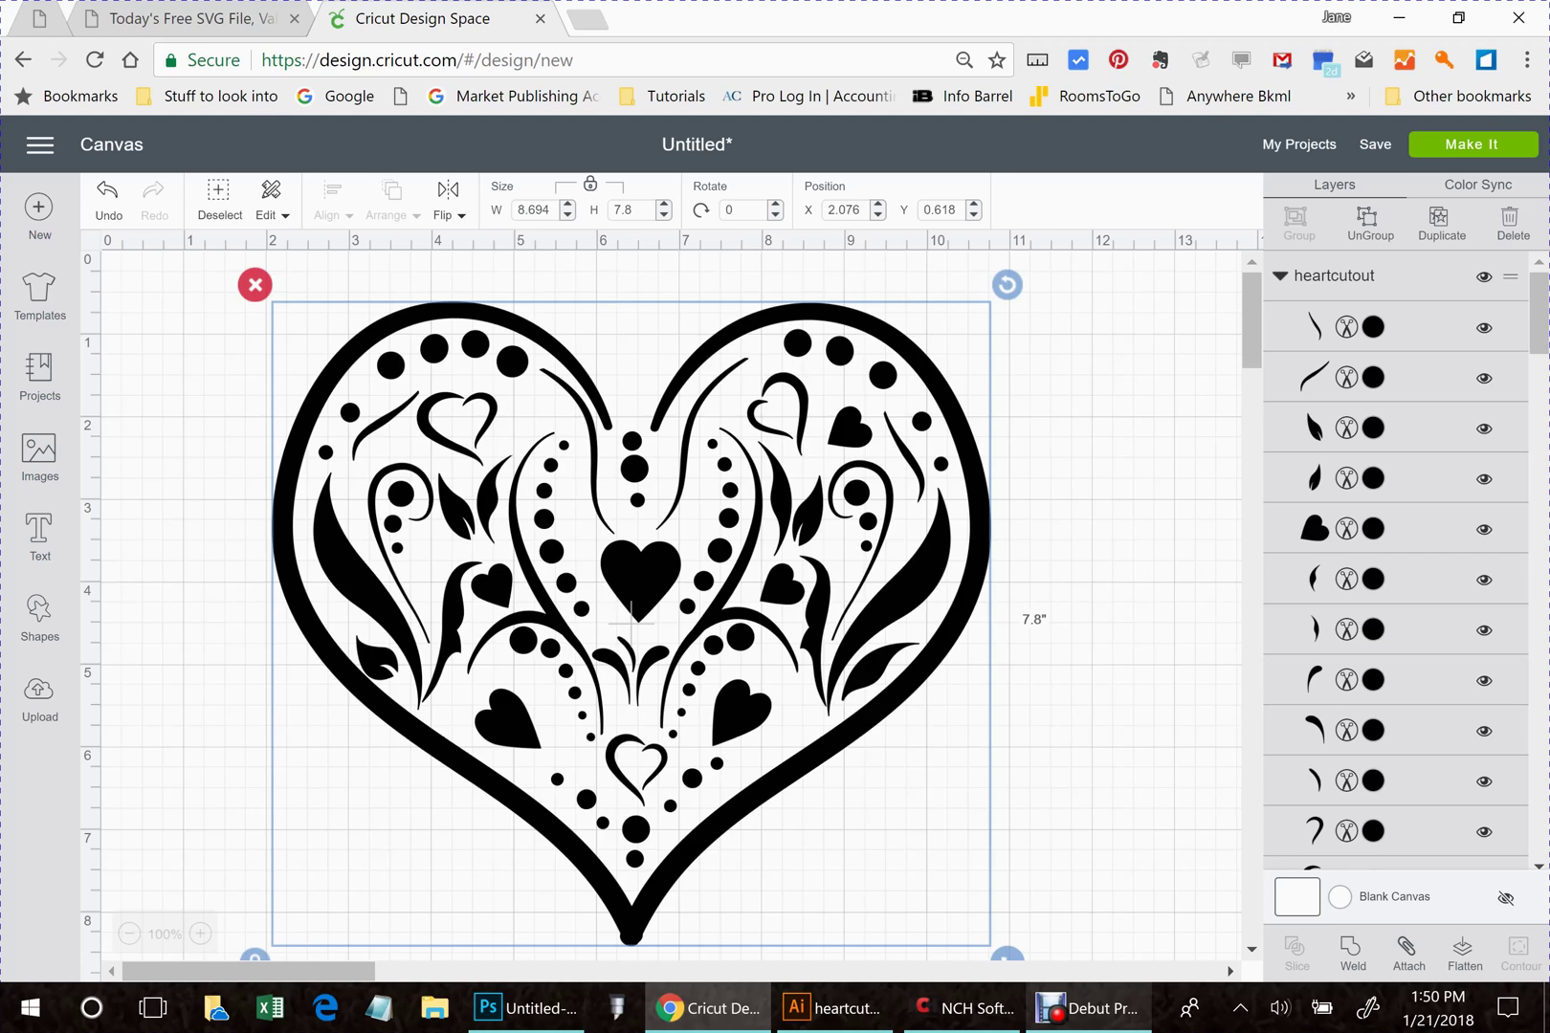
key(ctrl+shift+g)
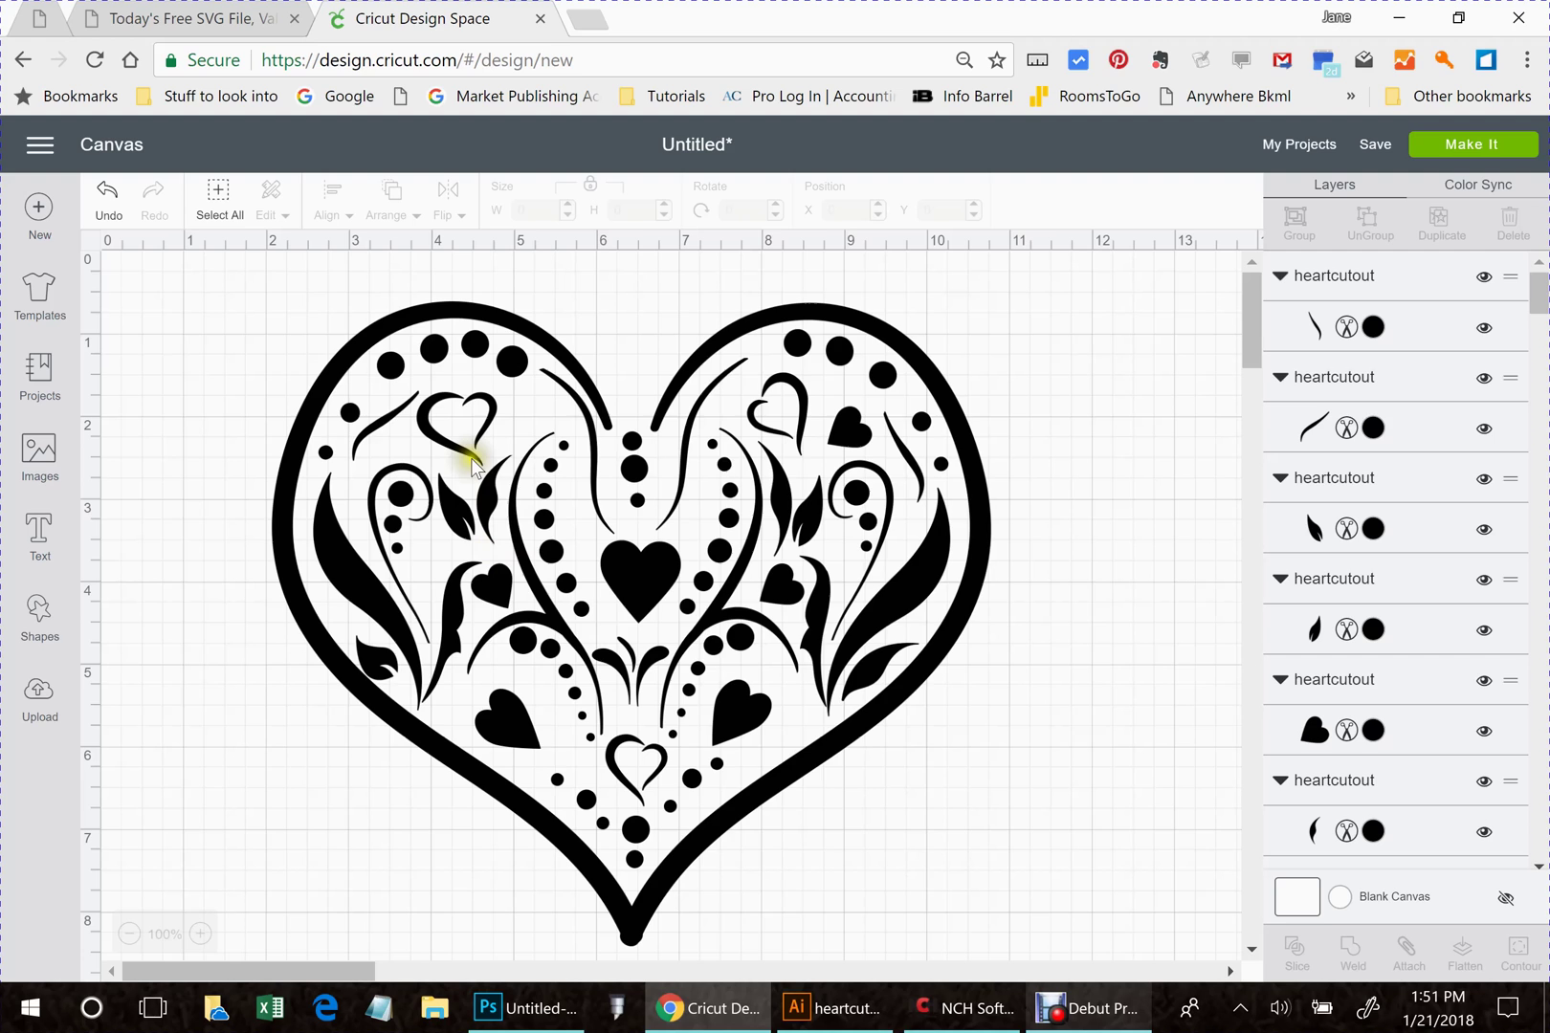
- Delete the two small leaves below the upper-left outlined heart and the thin curl around the three stacked dots
click(493, 492)
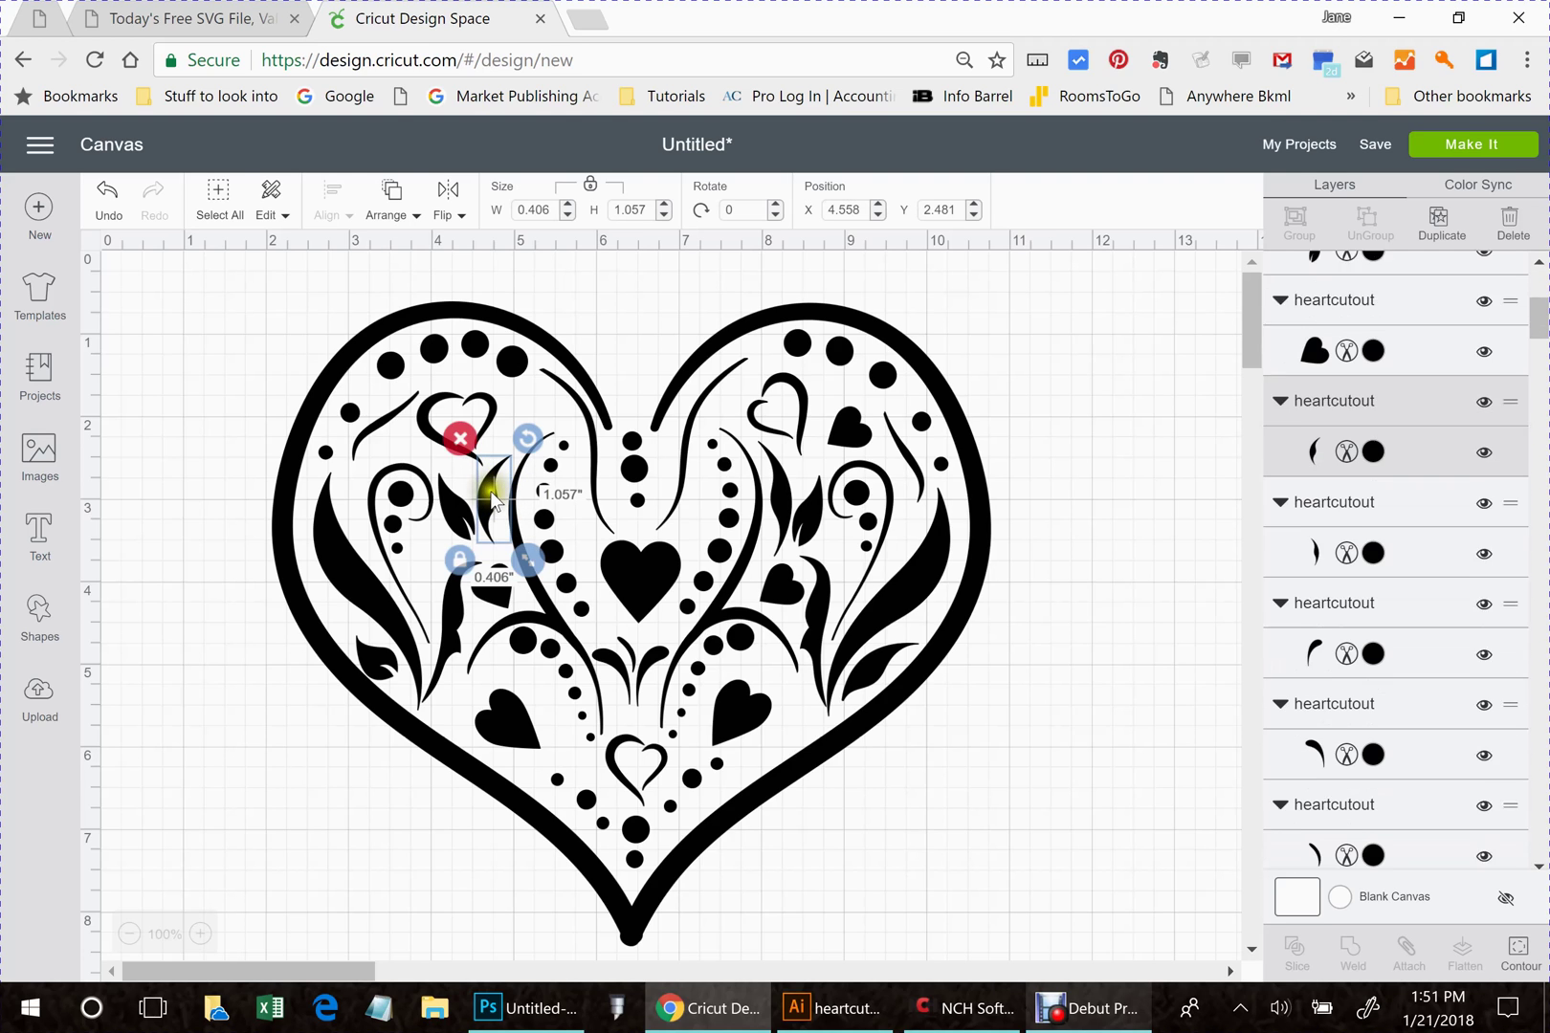
click(462, 439)
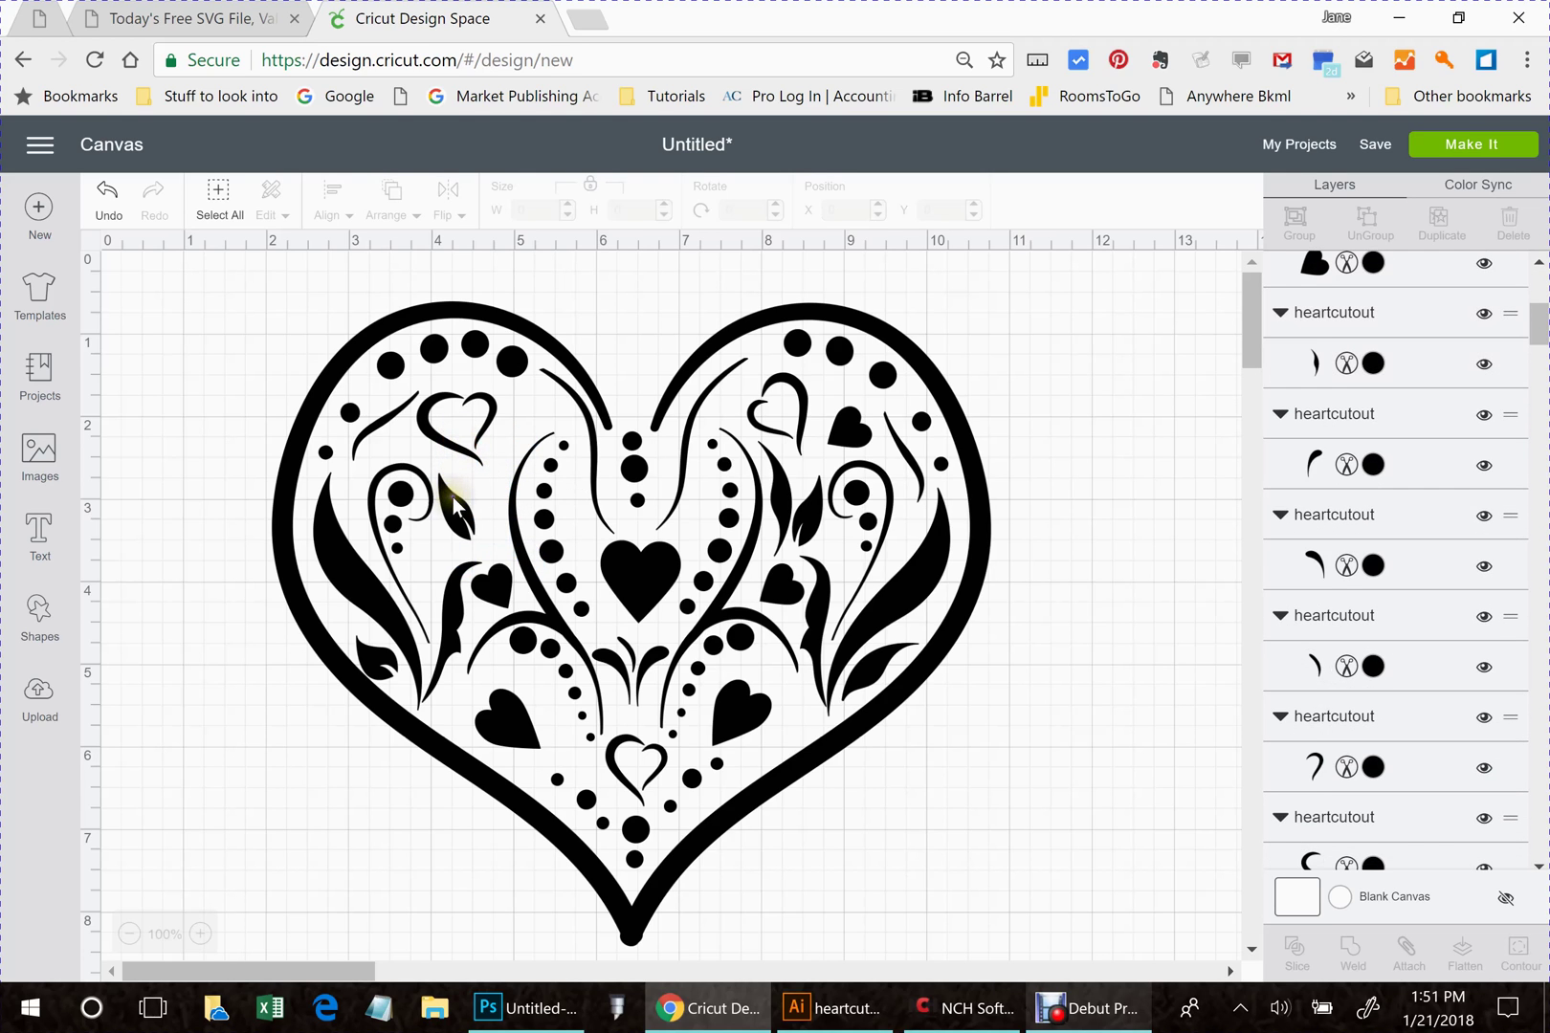
click(453, 497)
click(422, 456)
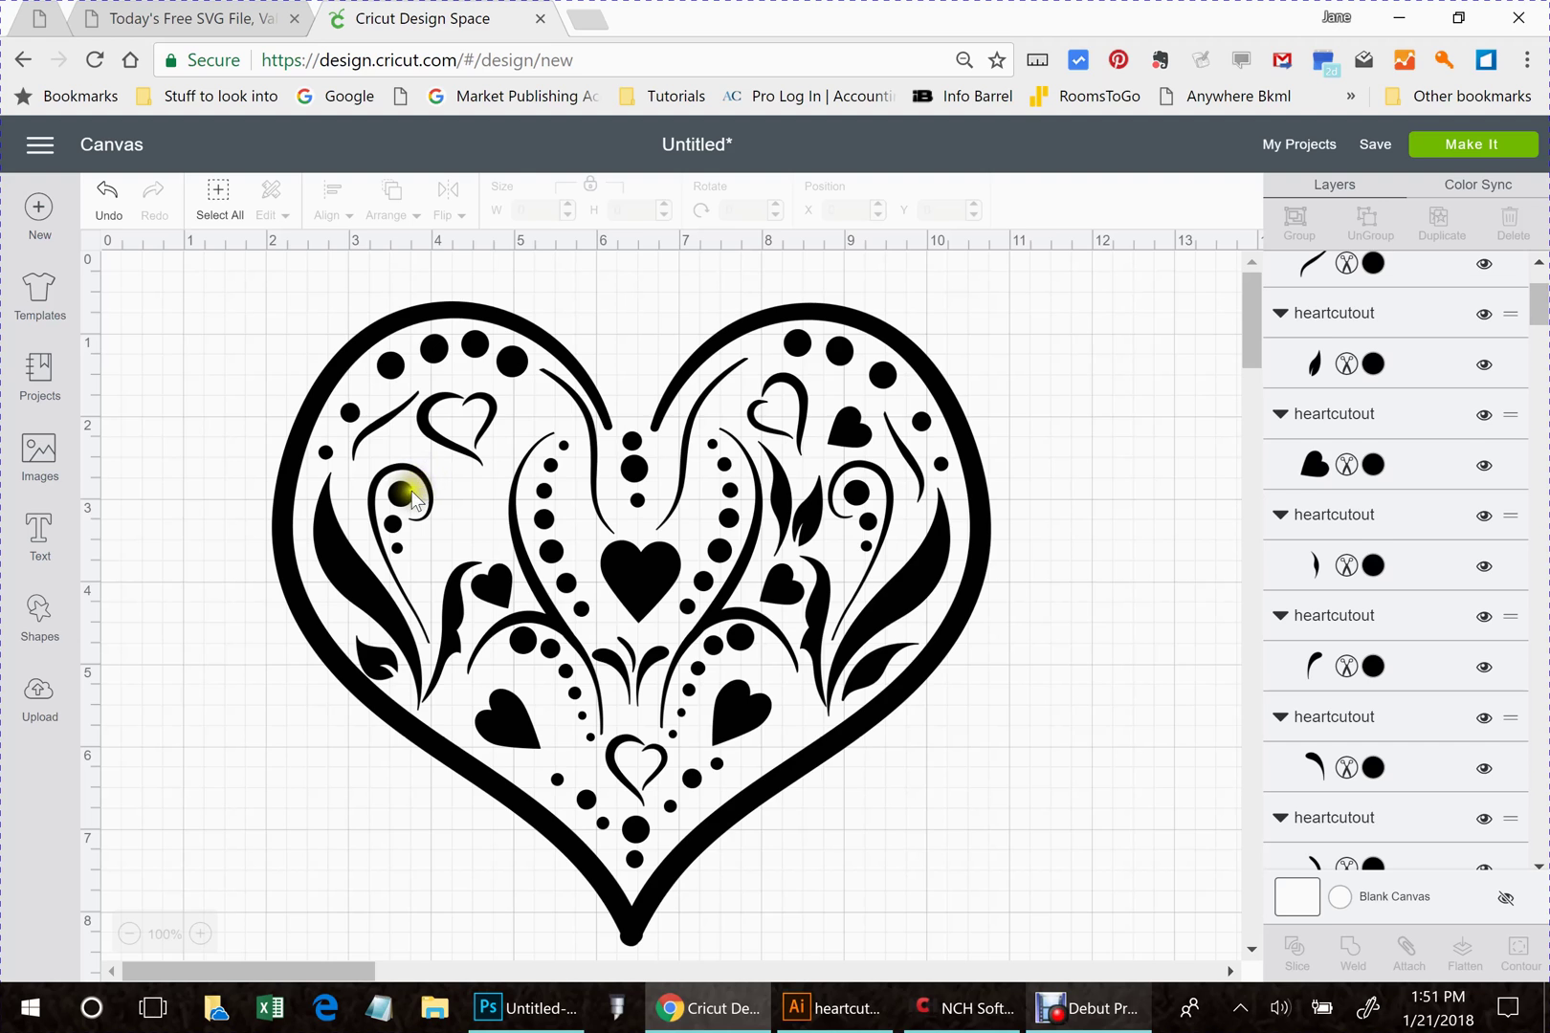
click(409, 489)
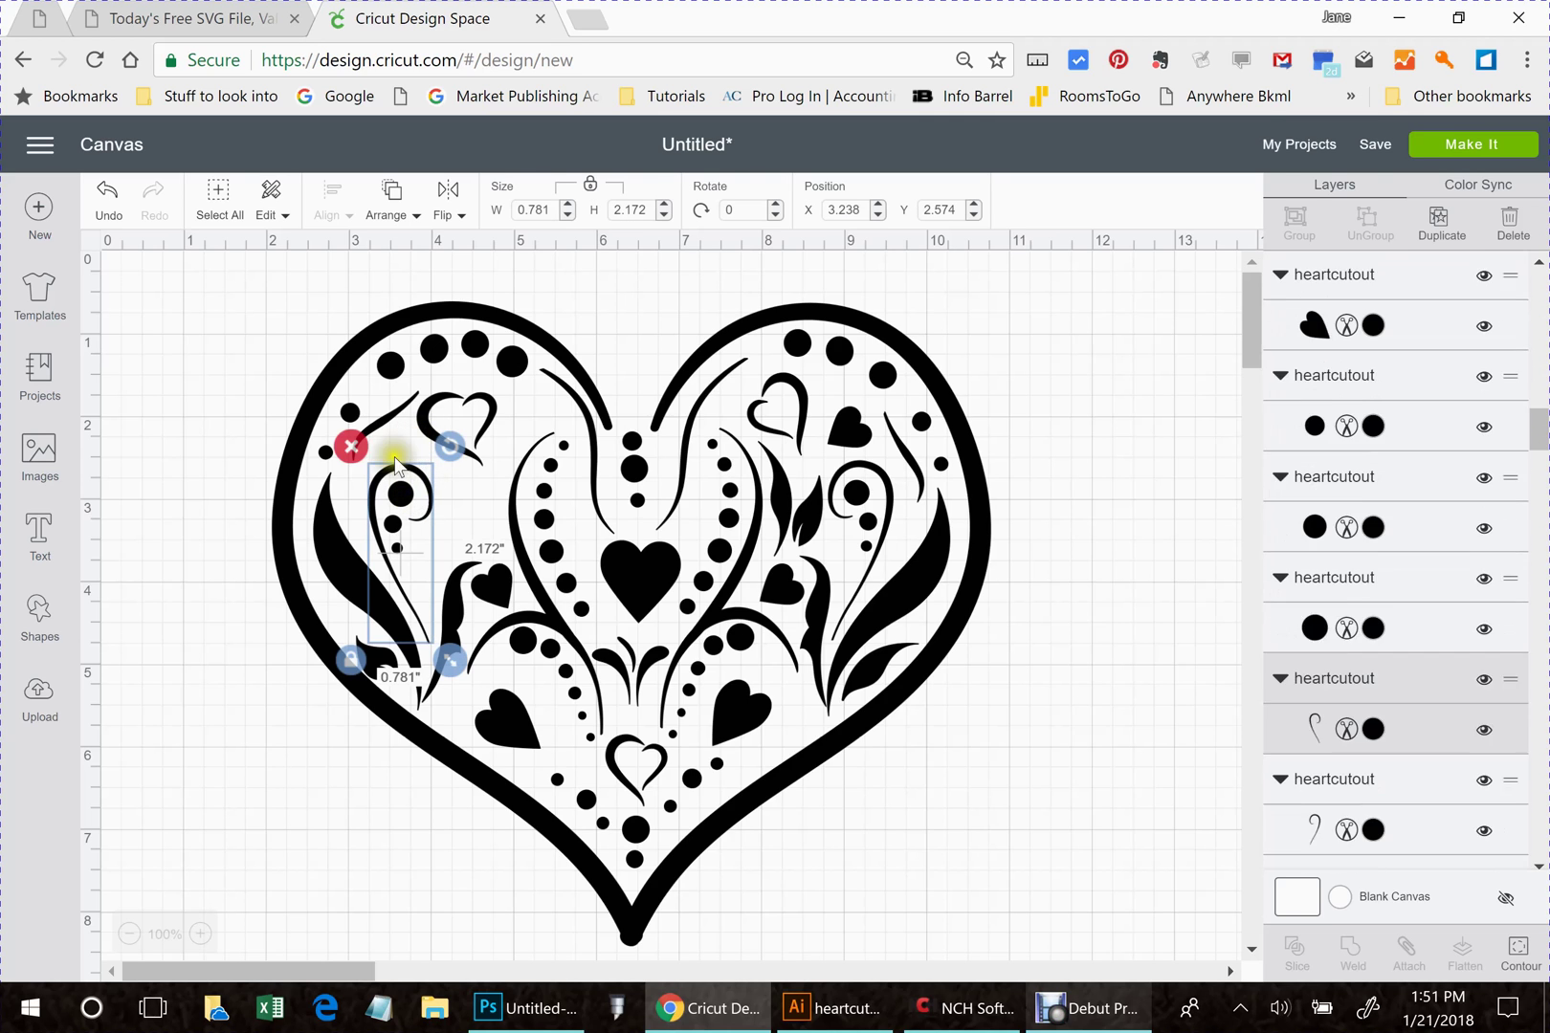
click(348, 441)
click(392, 514)
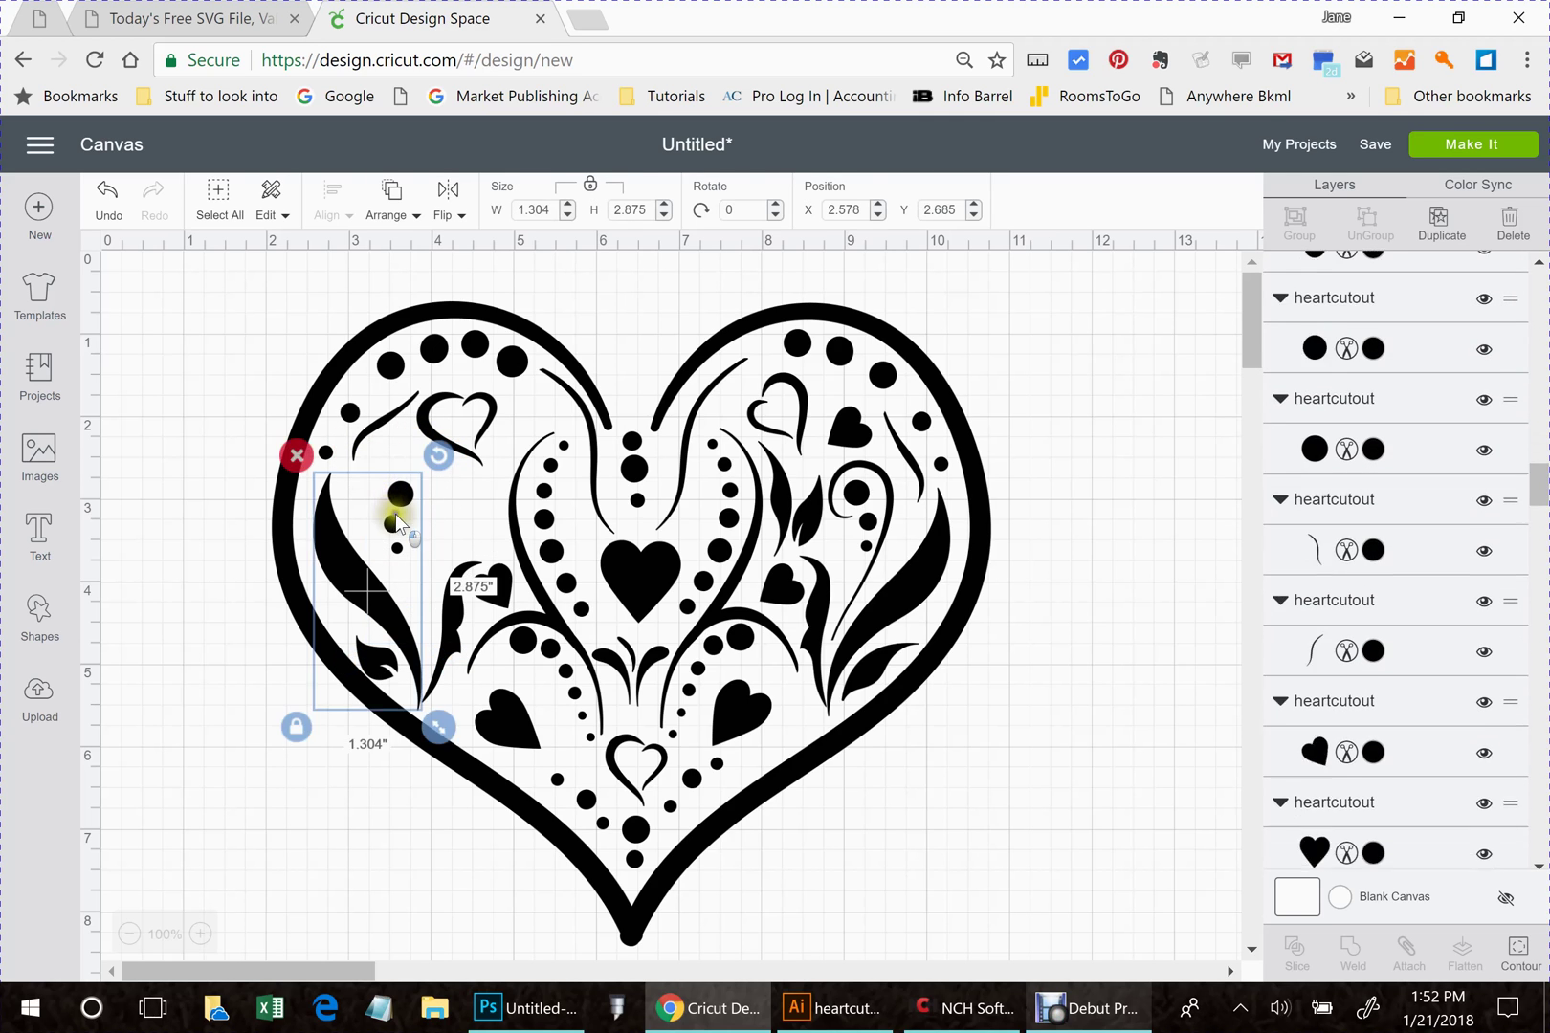
drag(402, 527, 400, 525)
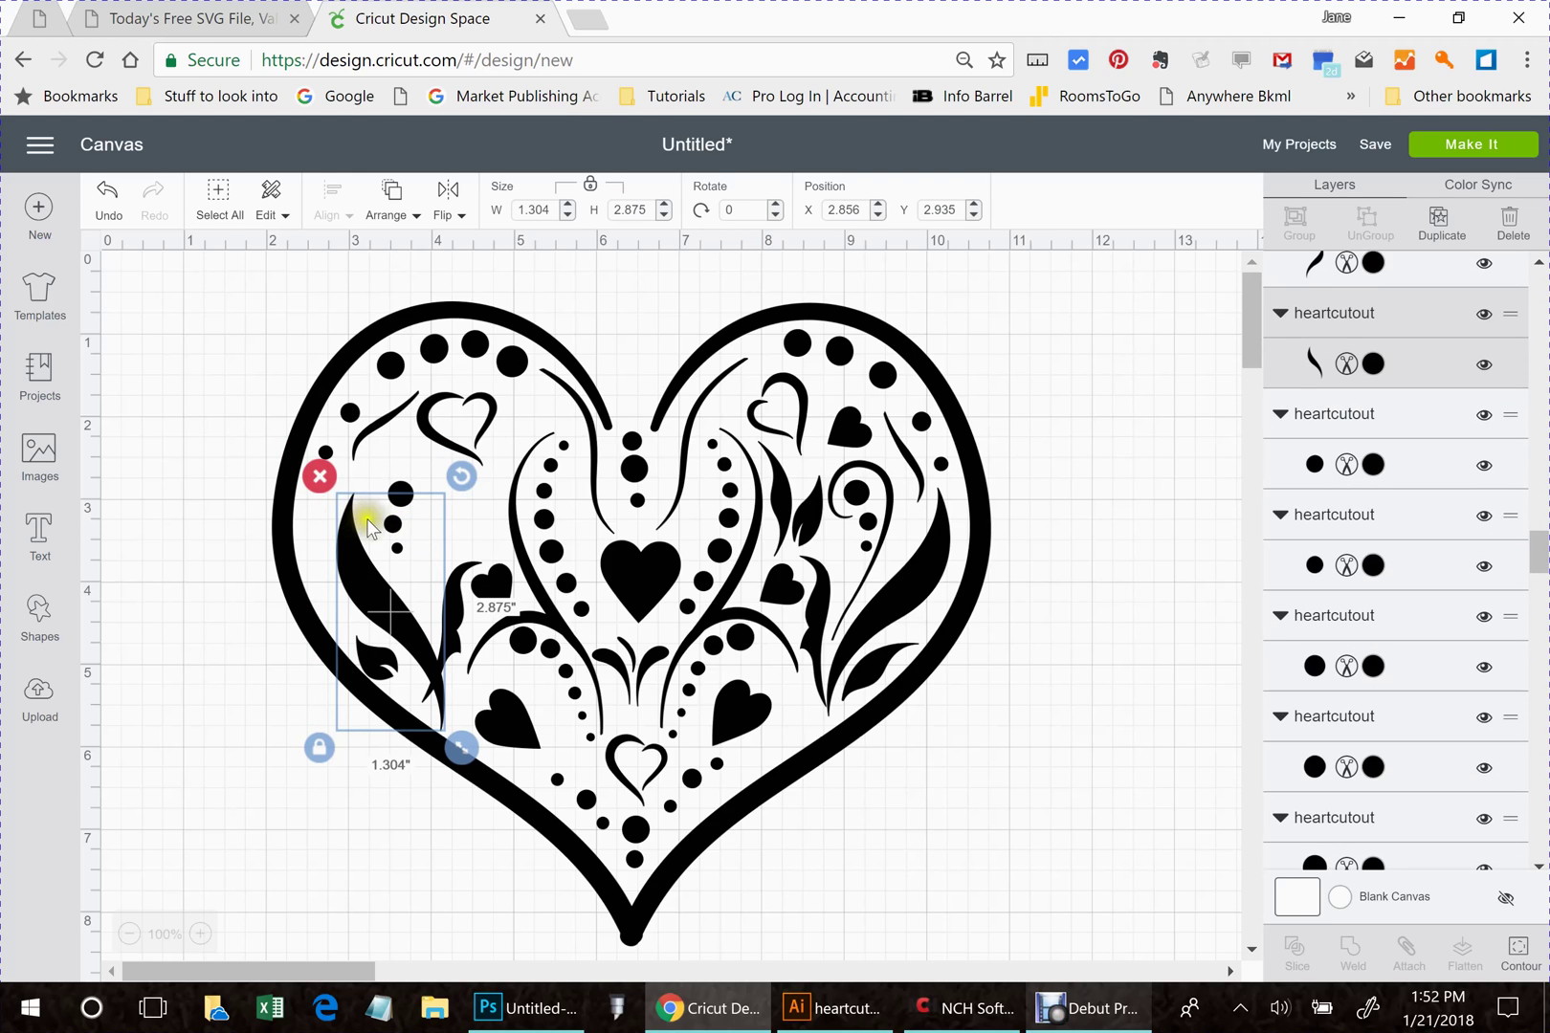
key(ctrl+z)
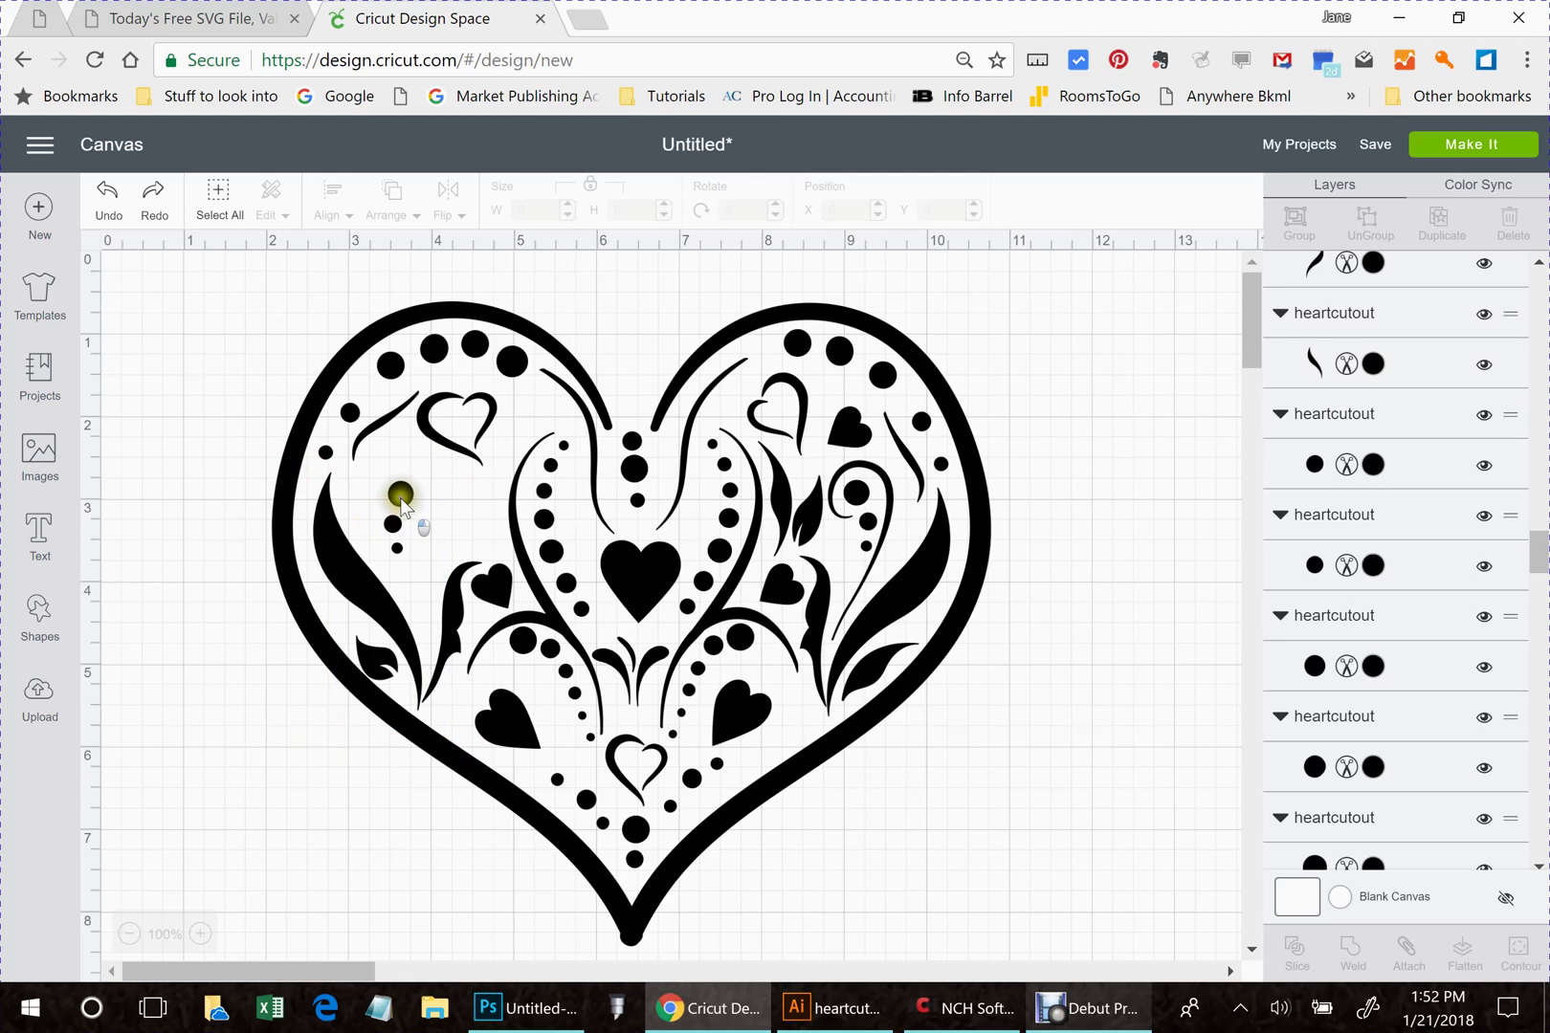
click(402, 507)
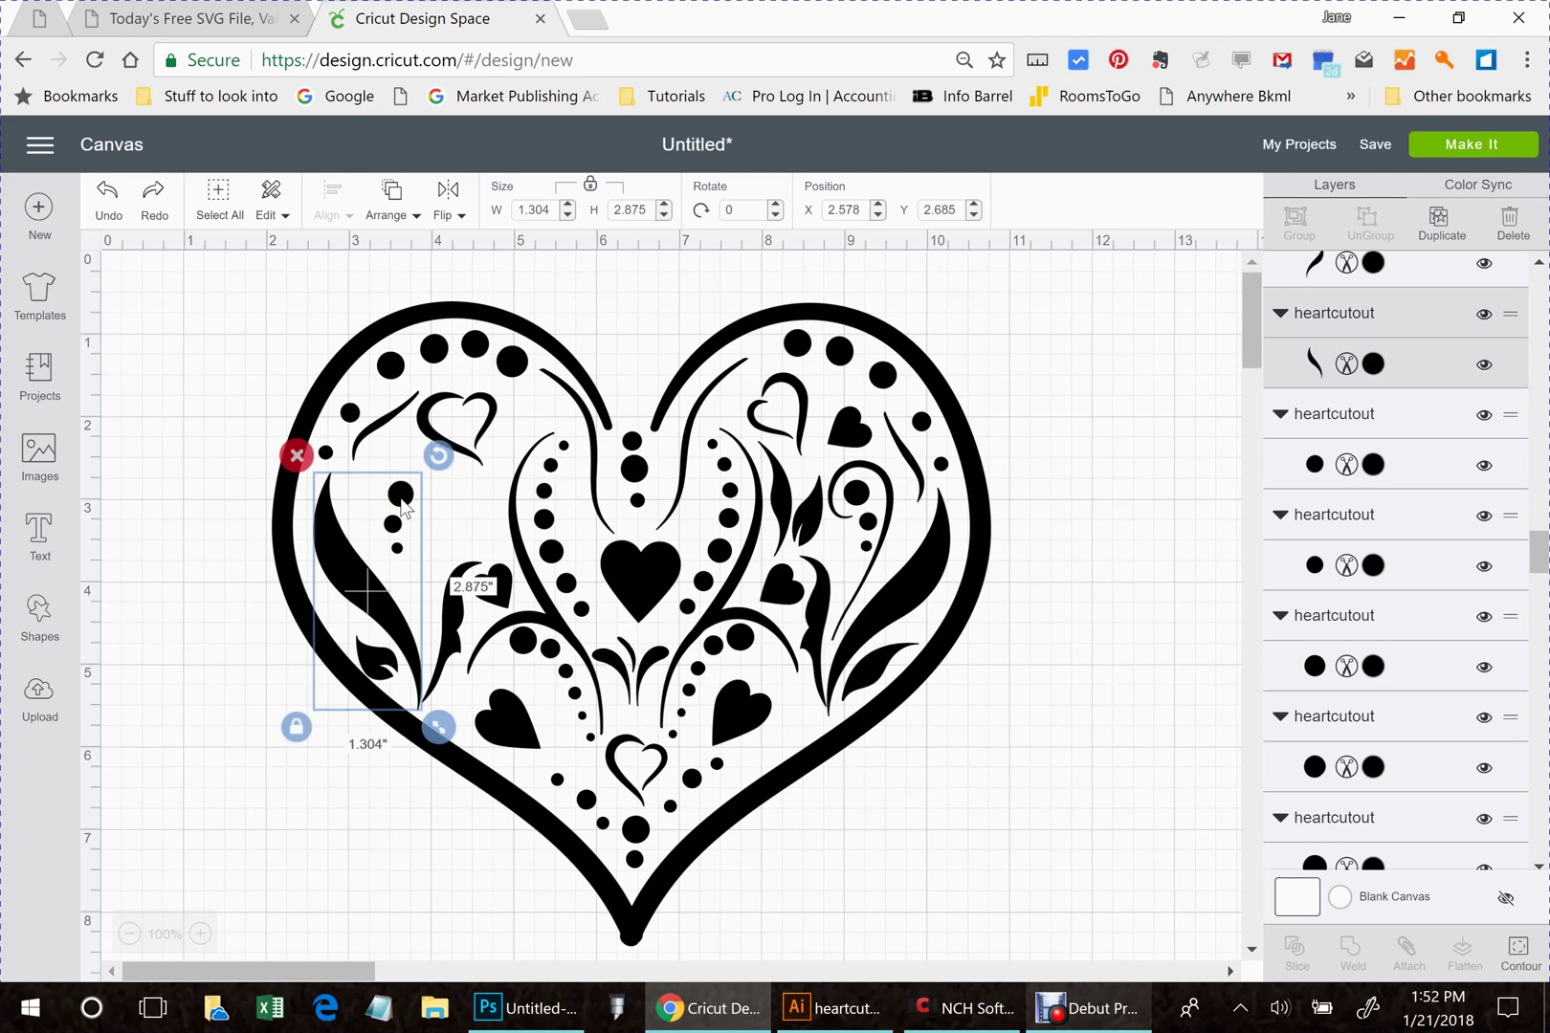
click(296, 457)
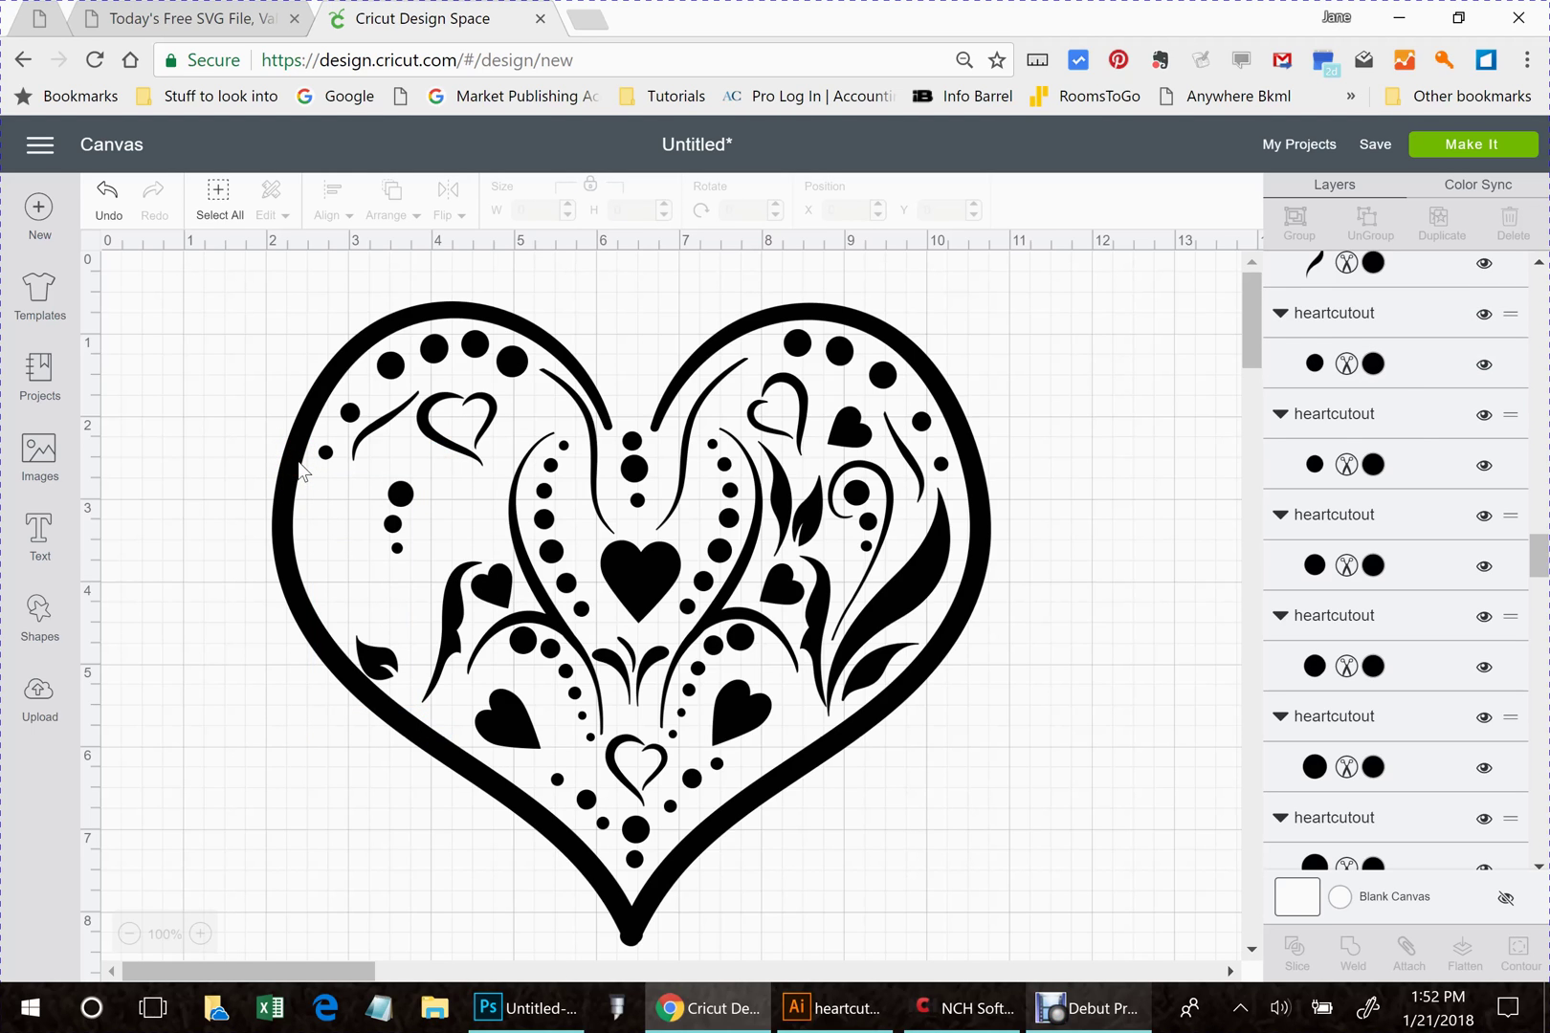
key(ctrl+z)
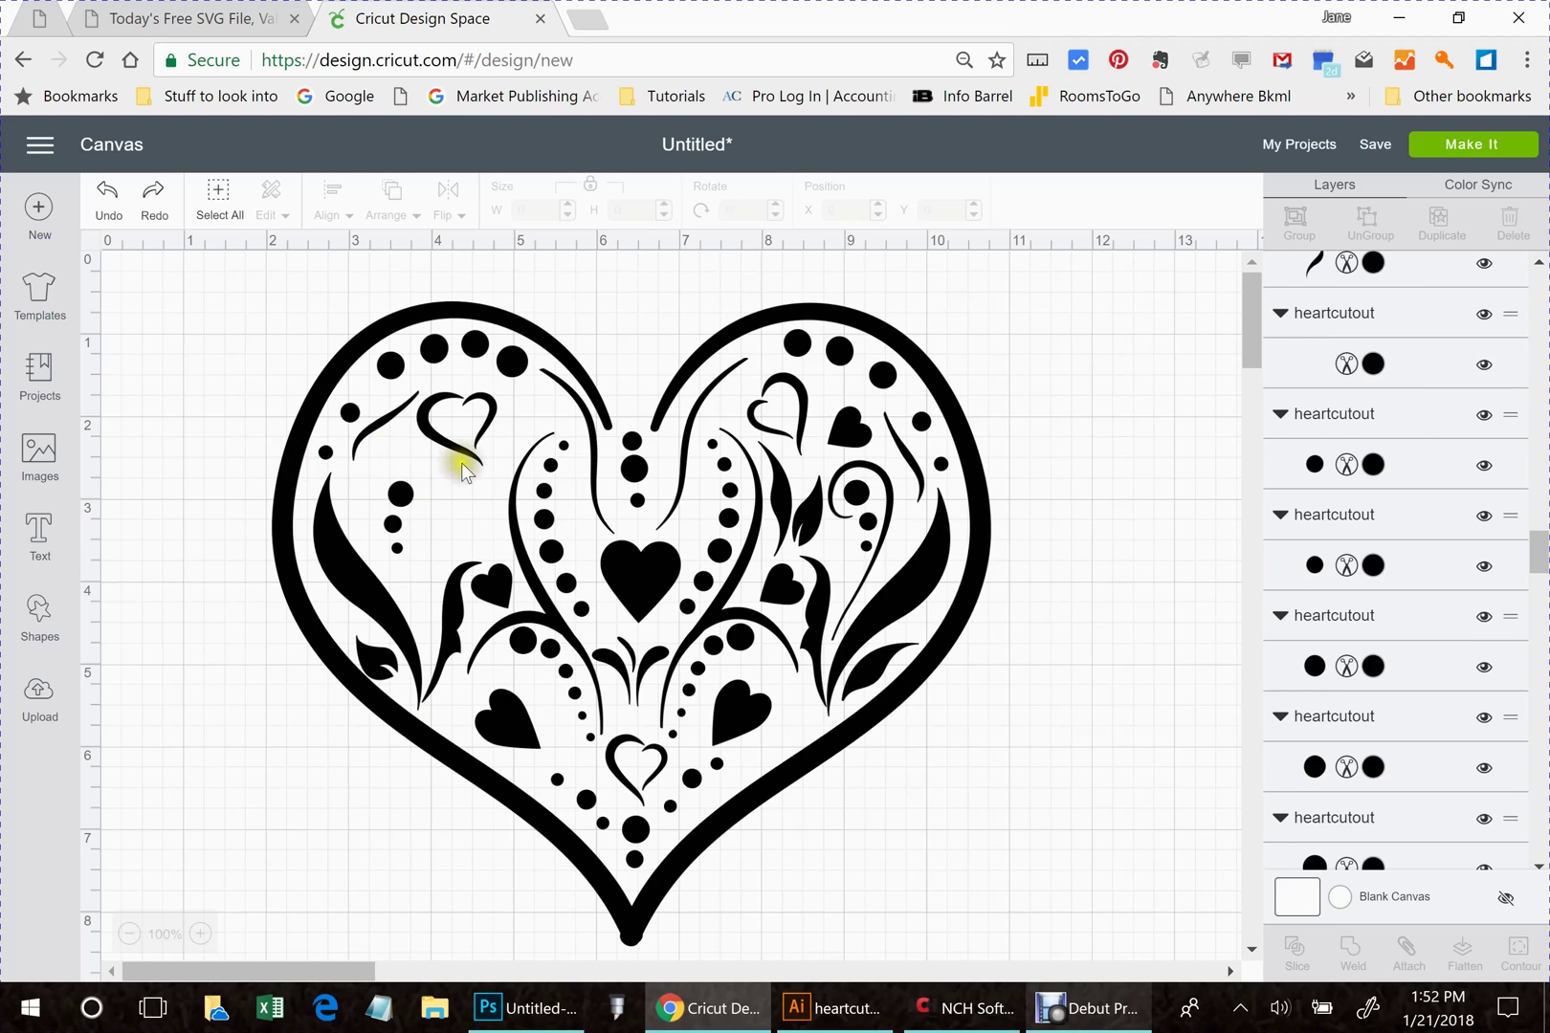
- Delete the wavy leaf beside the large left leaf and move the large leaf out to about X 1.69, Y 2.84
click(452, 617)
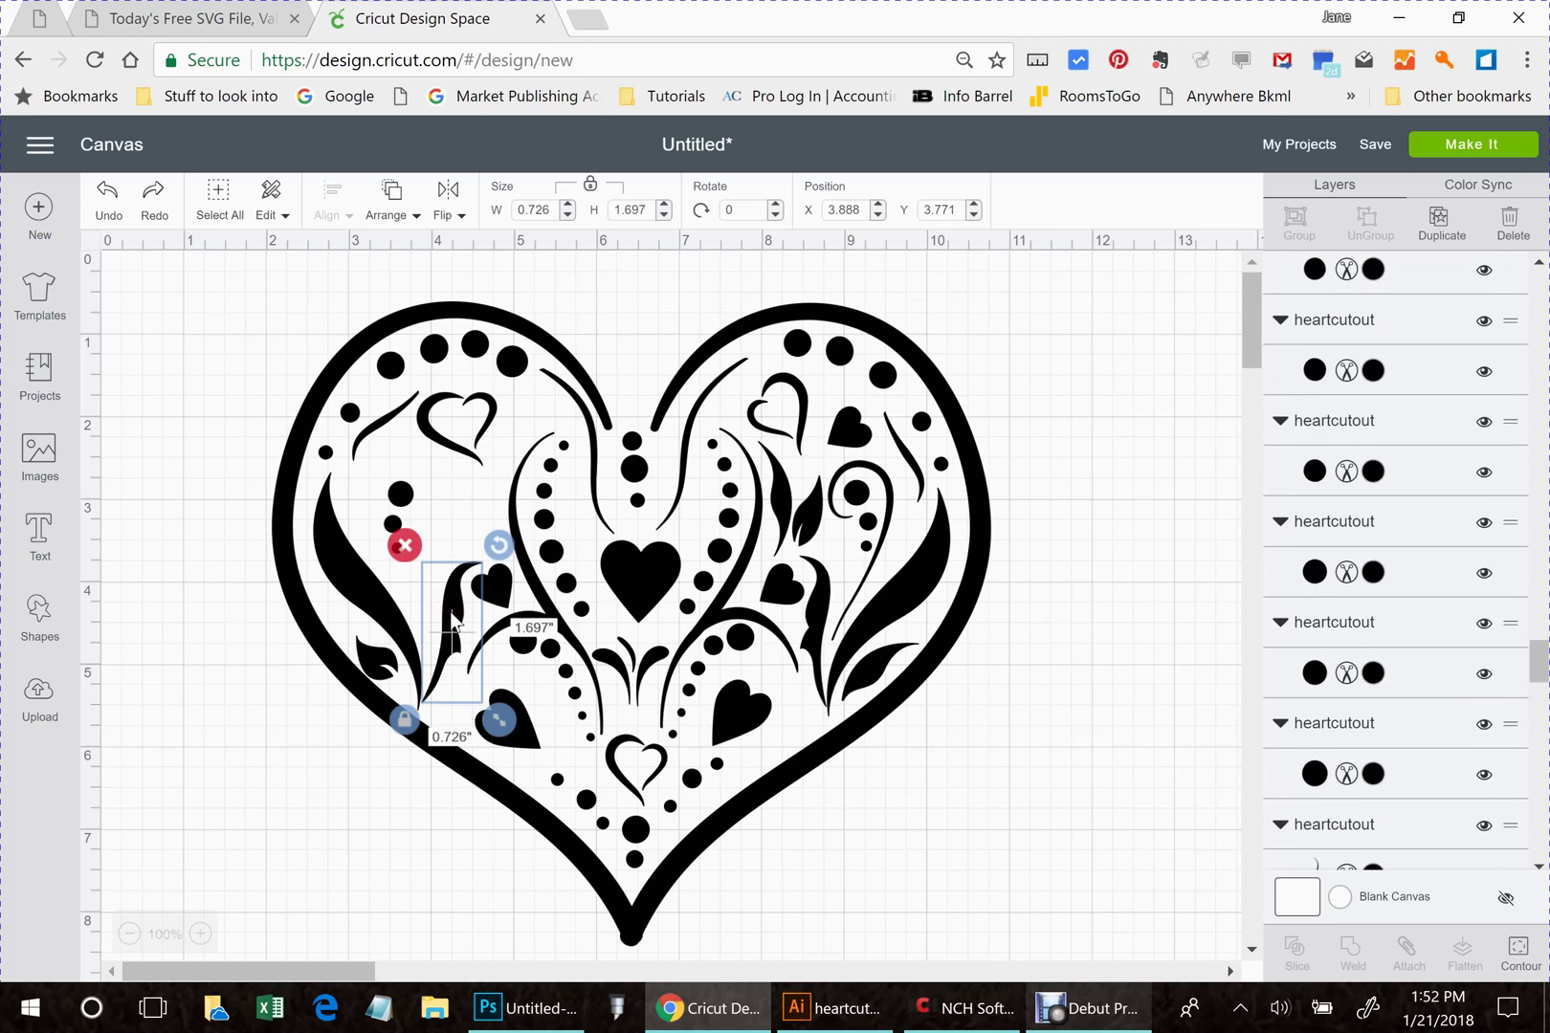
click(404, 546)
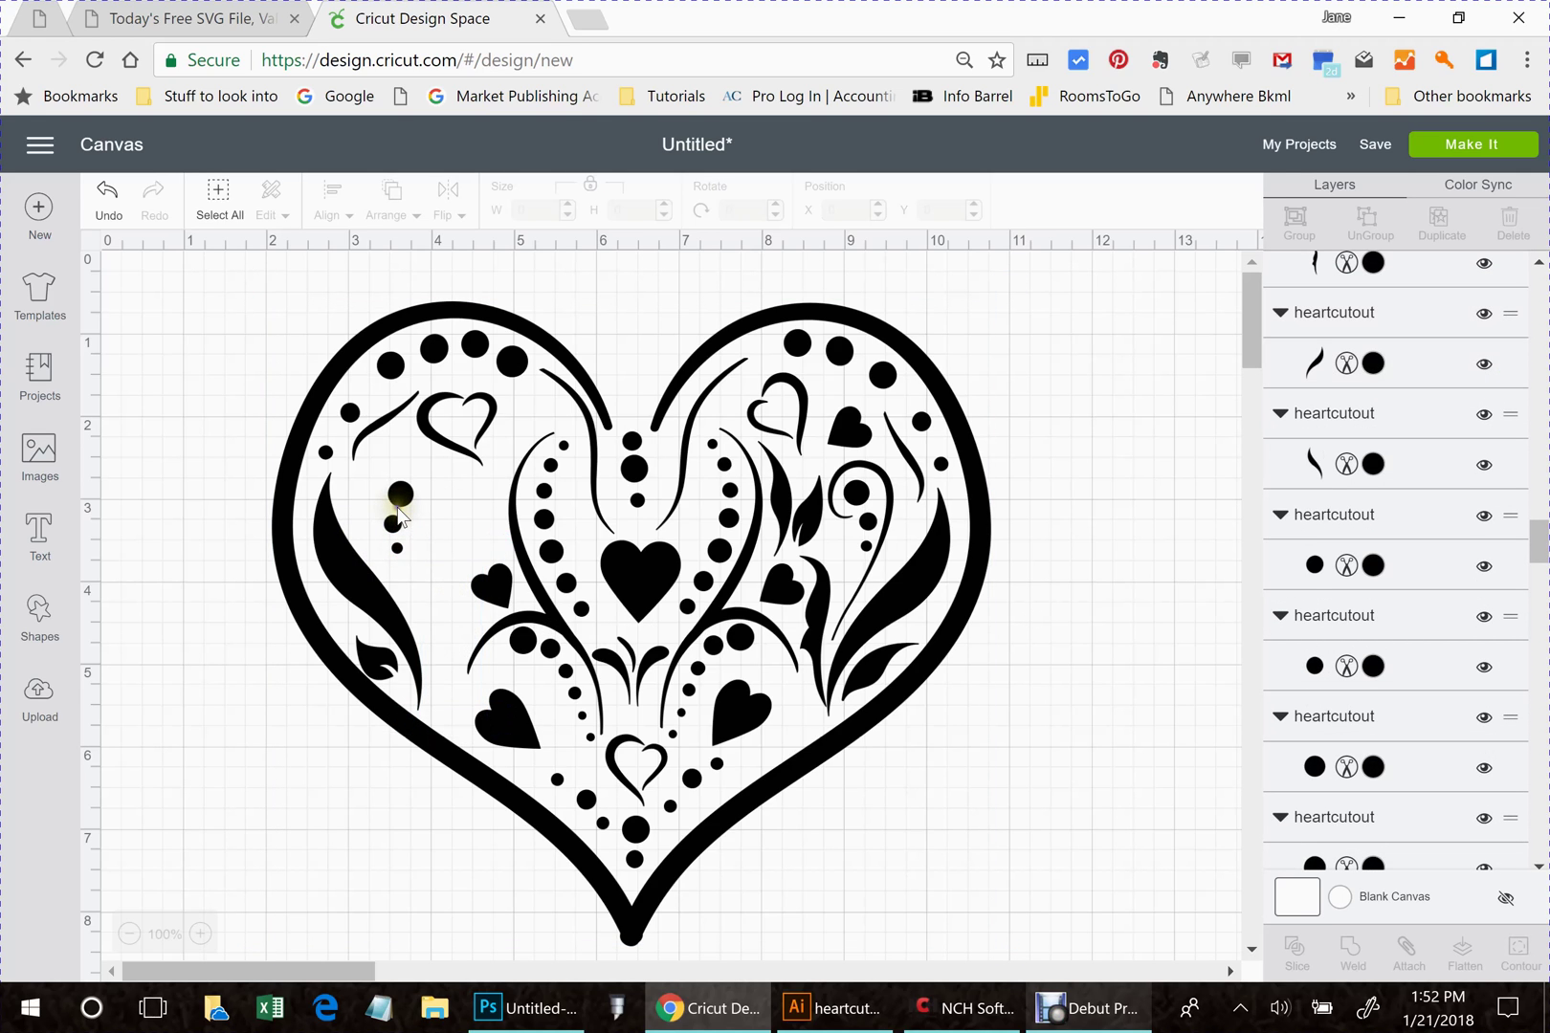
click(400, 517)
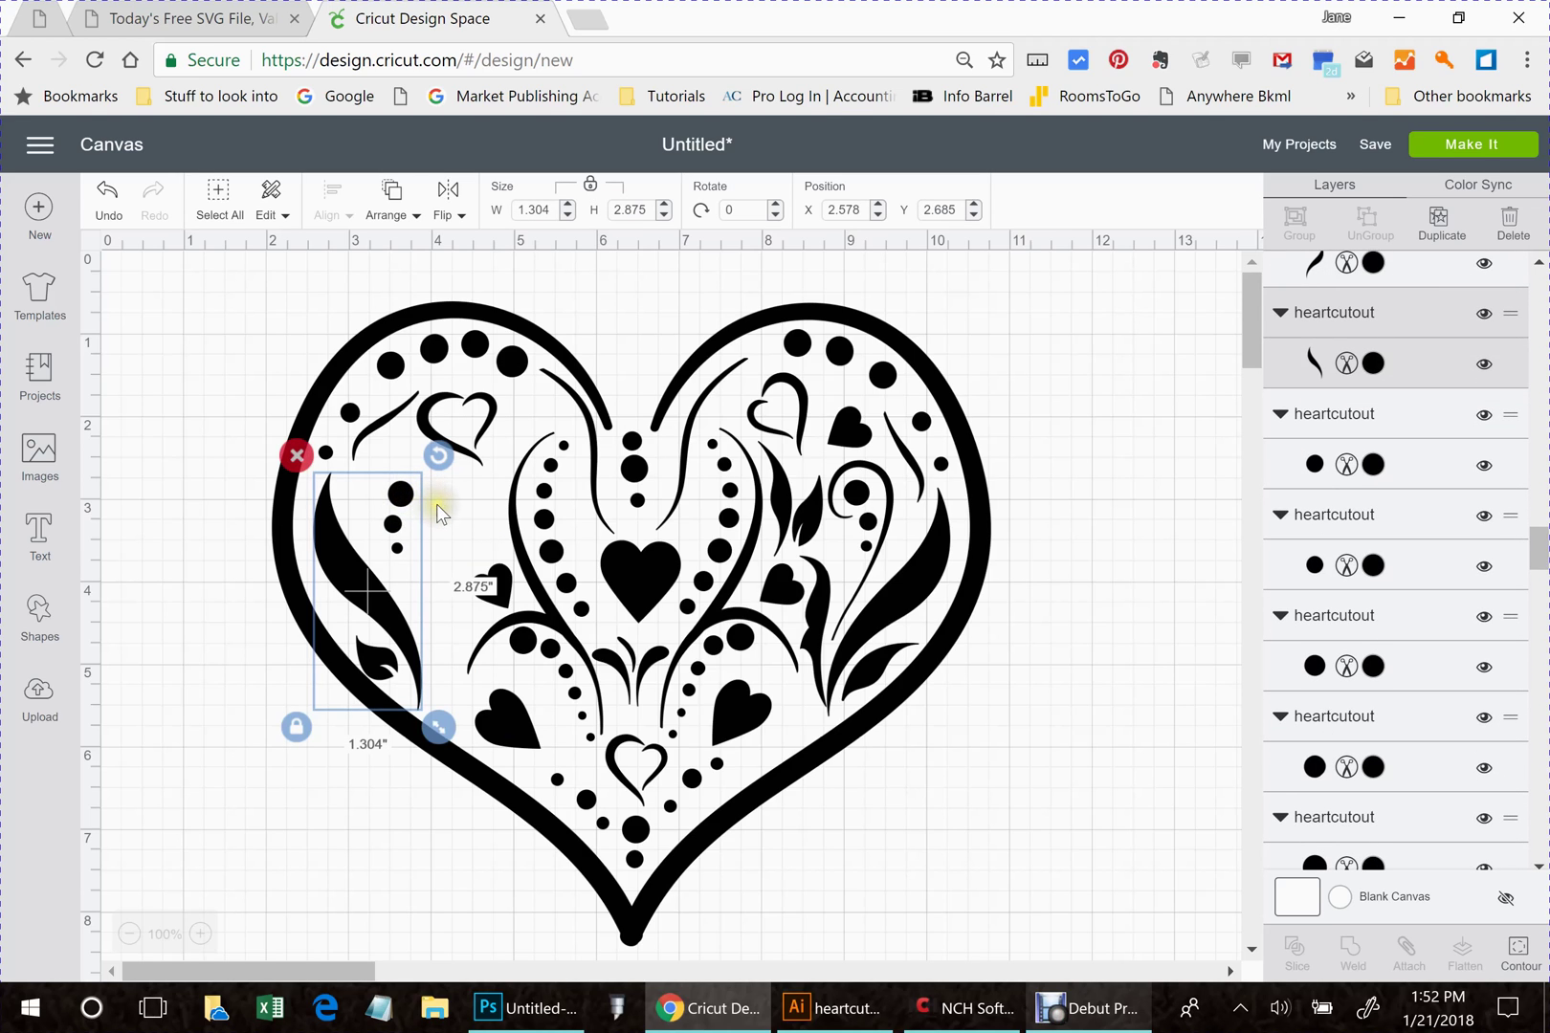
drag(334, 557, 262, 569)
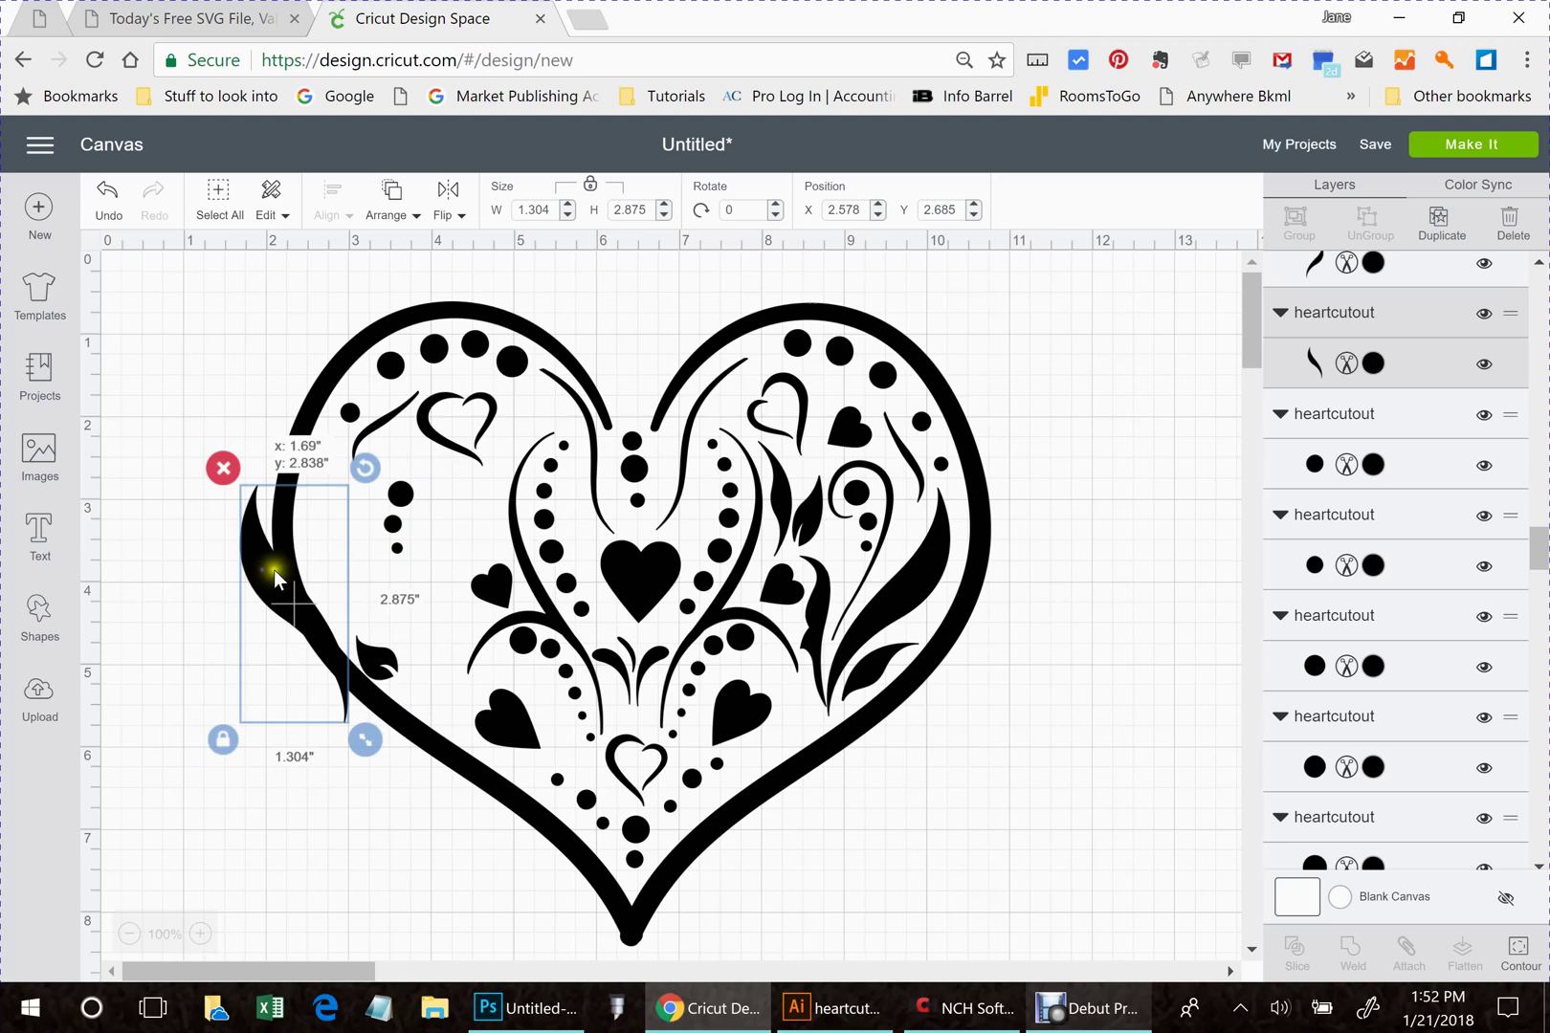
- Delete the three stacked dots in the heart's left half and move the large leaf back inside at about X 2.62, Y 2.67
click(401, 497)
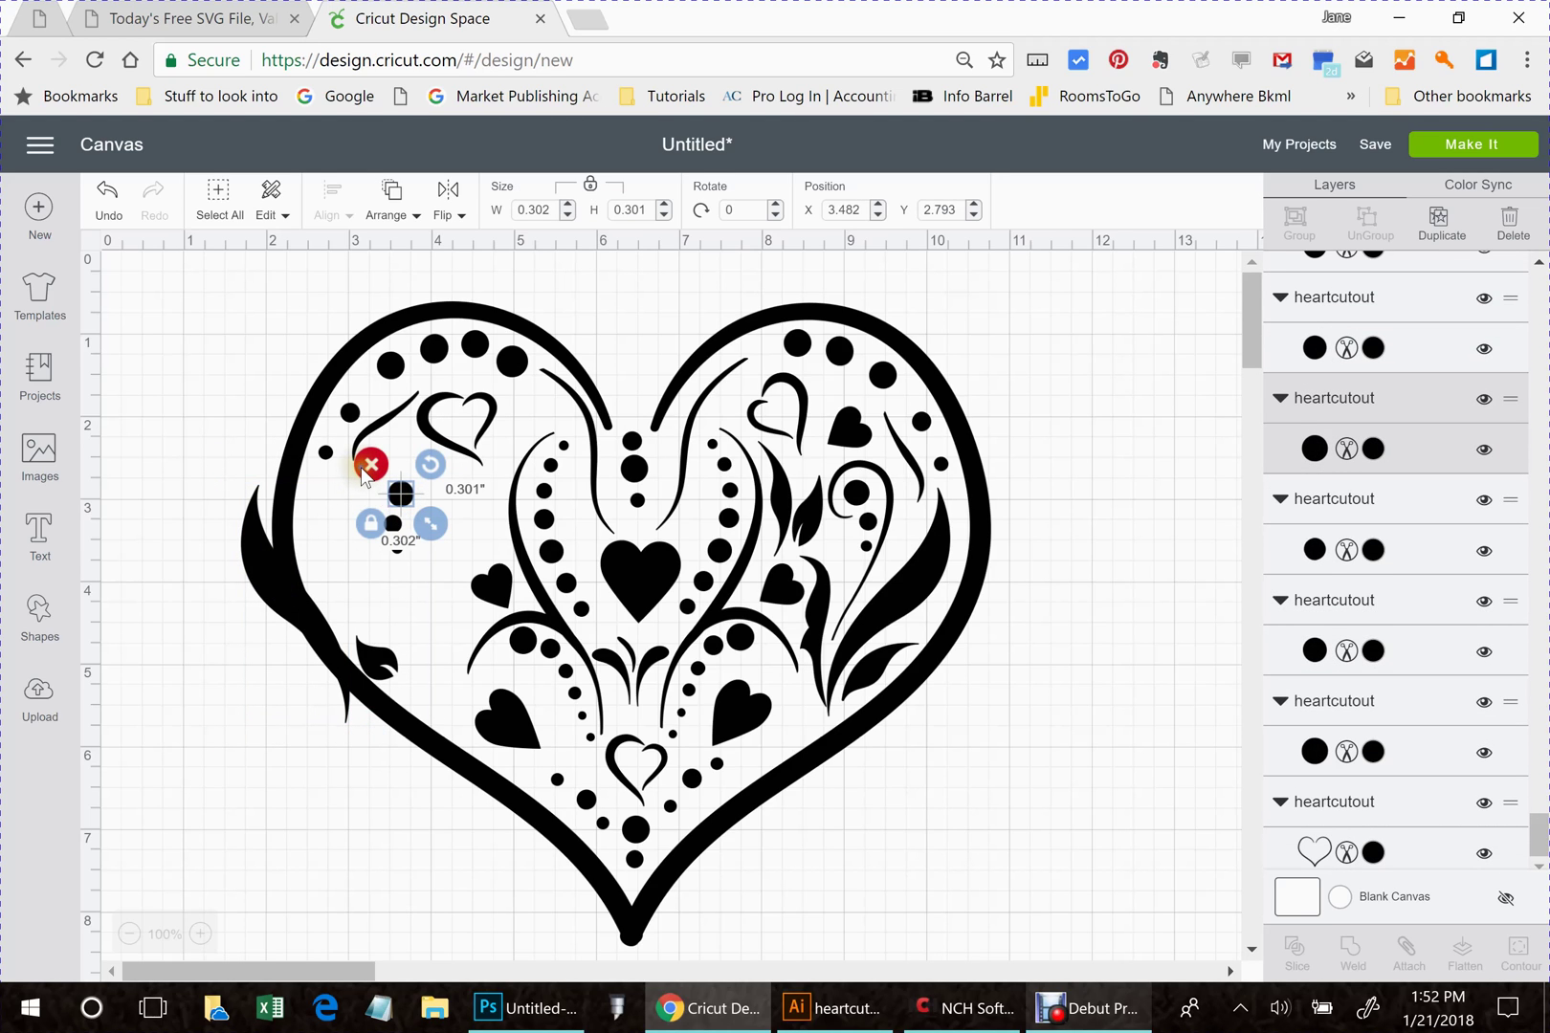
click(371, 464)
click(392, 523)
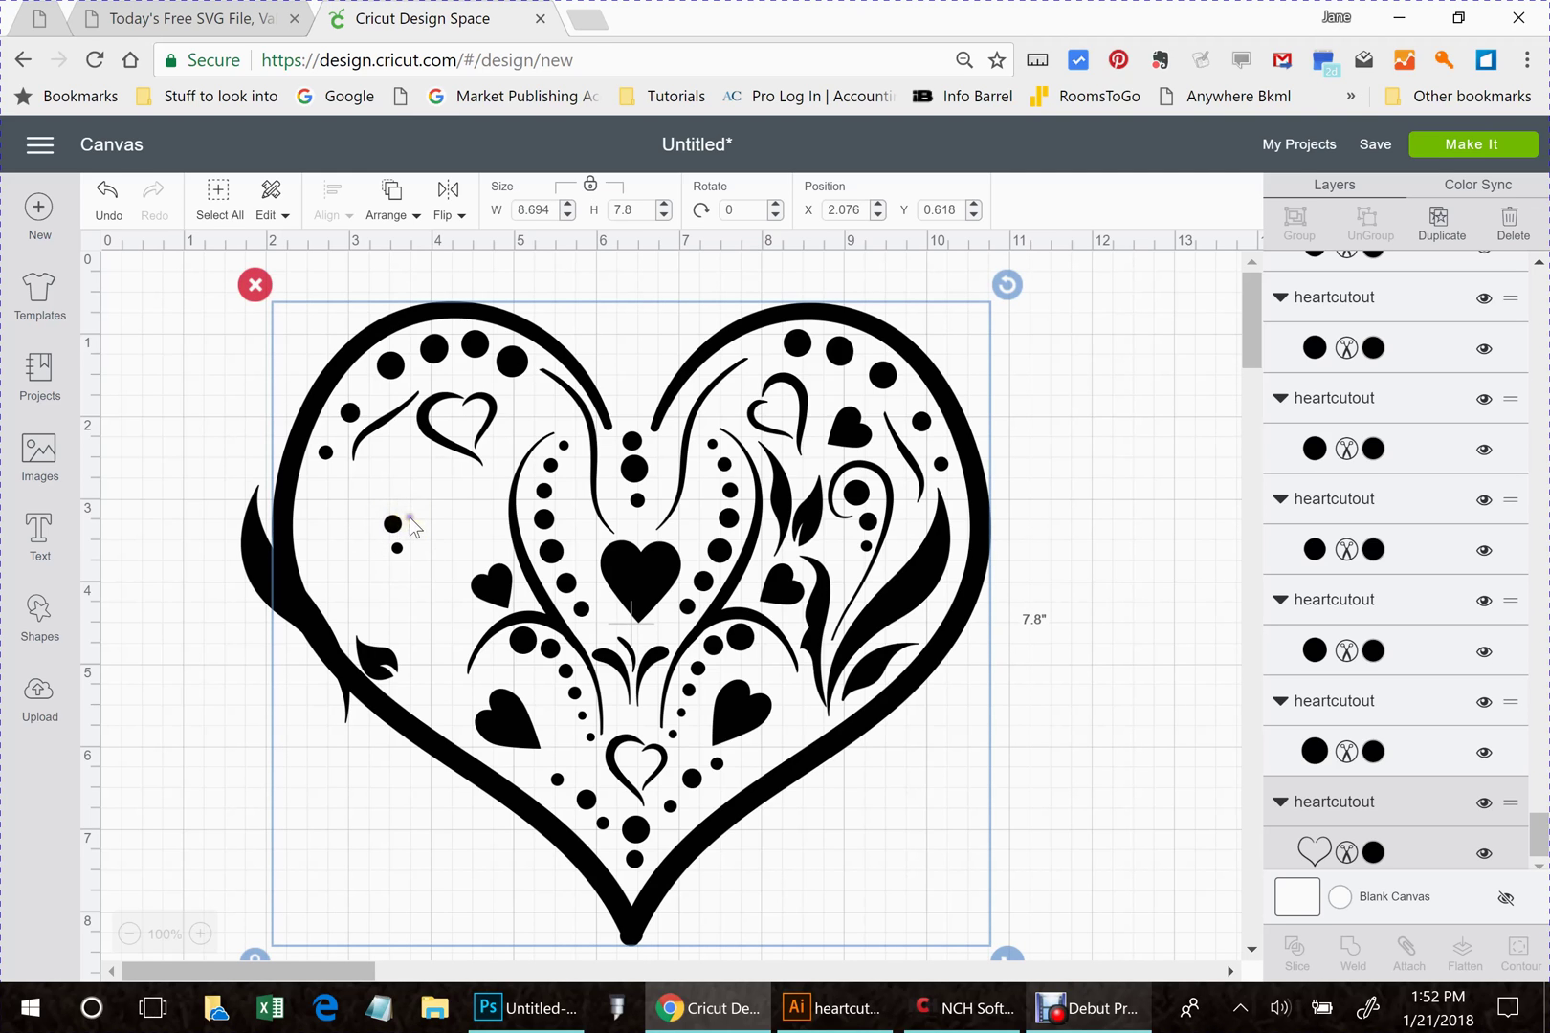
click(392, 524)
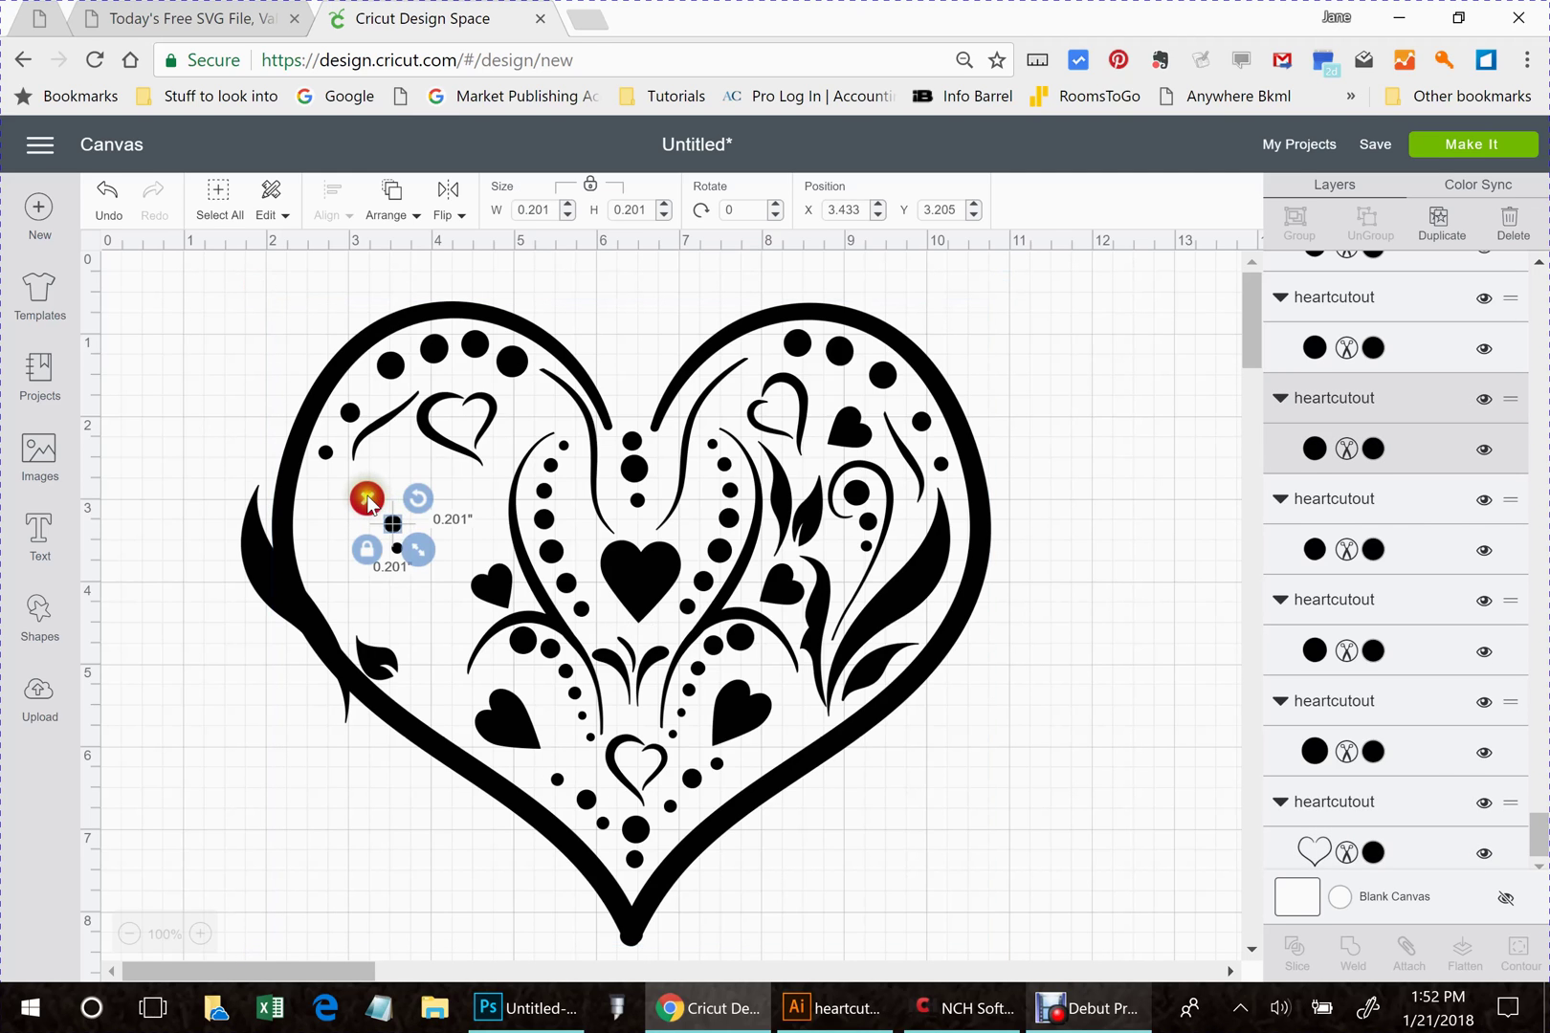
click(368, 502)
click(396, 547)
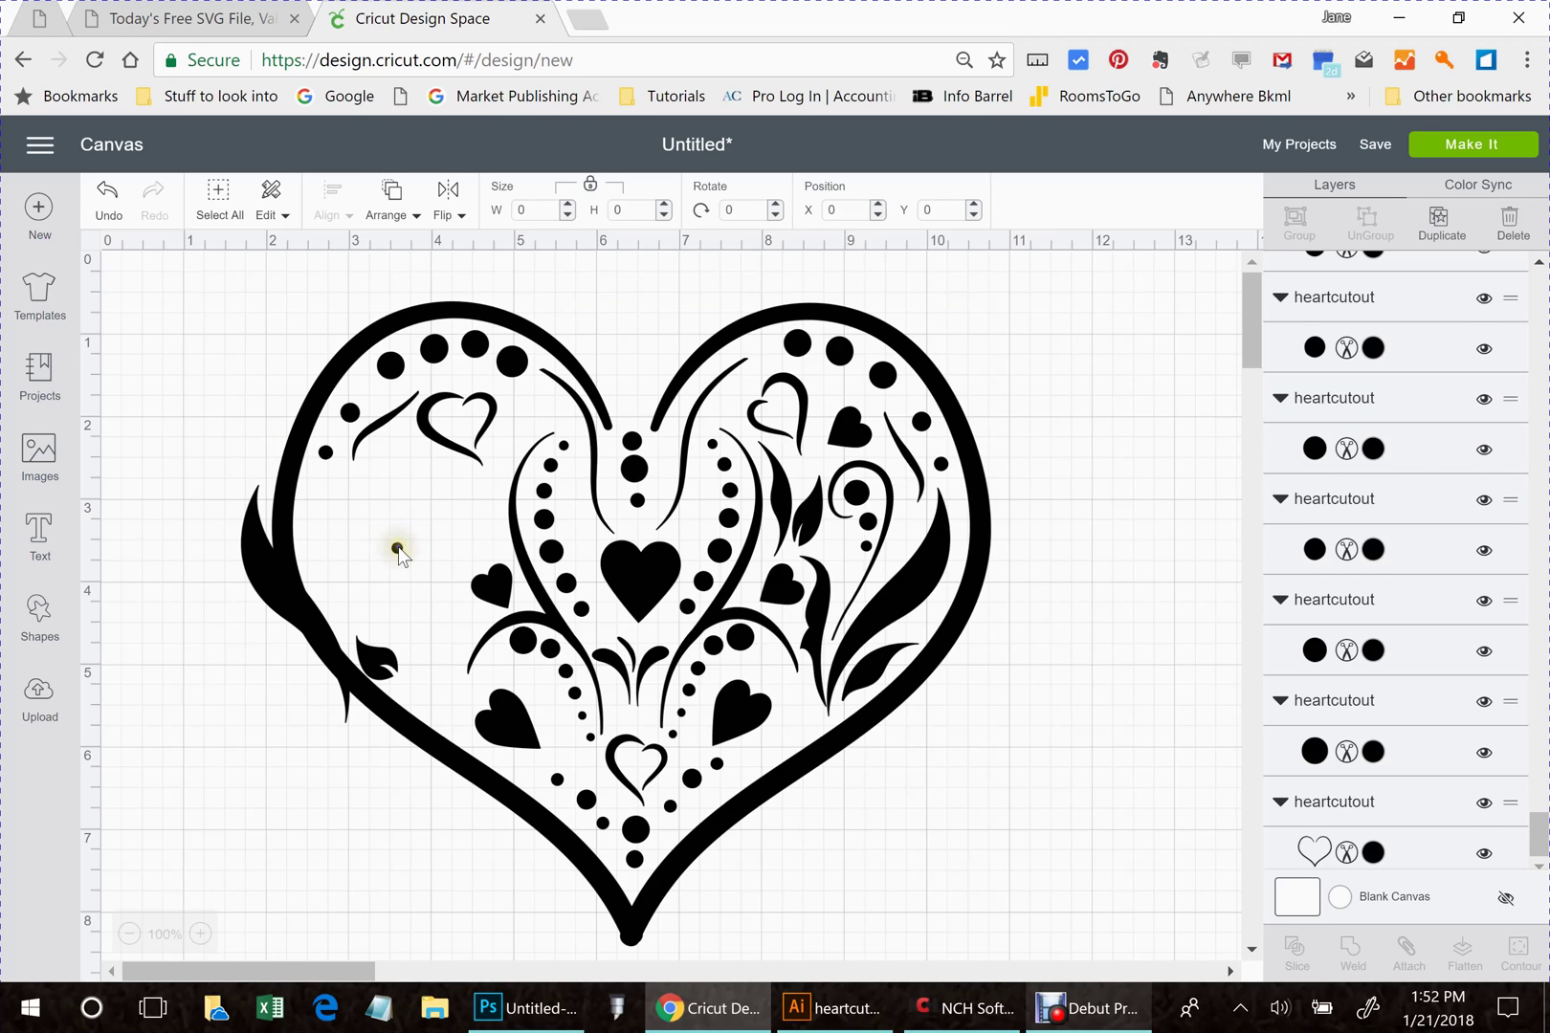
click(376, 527)
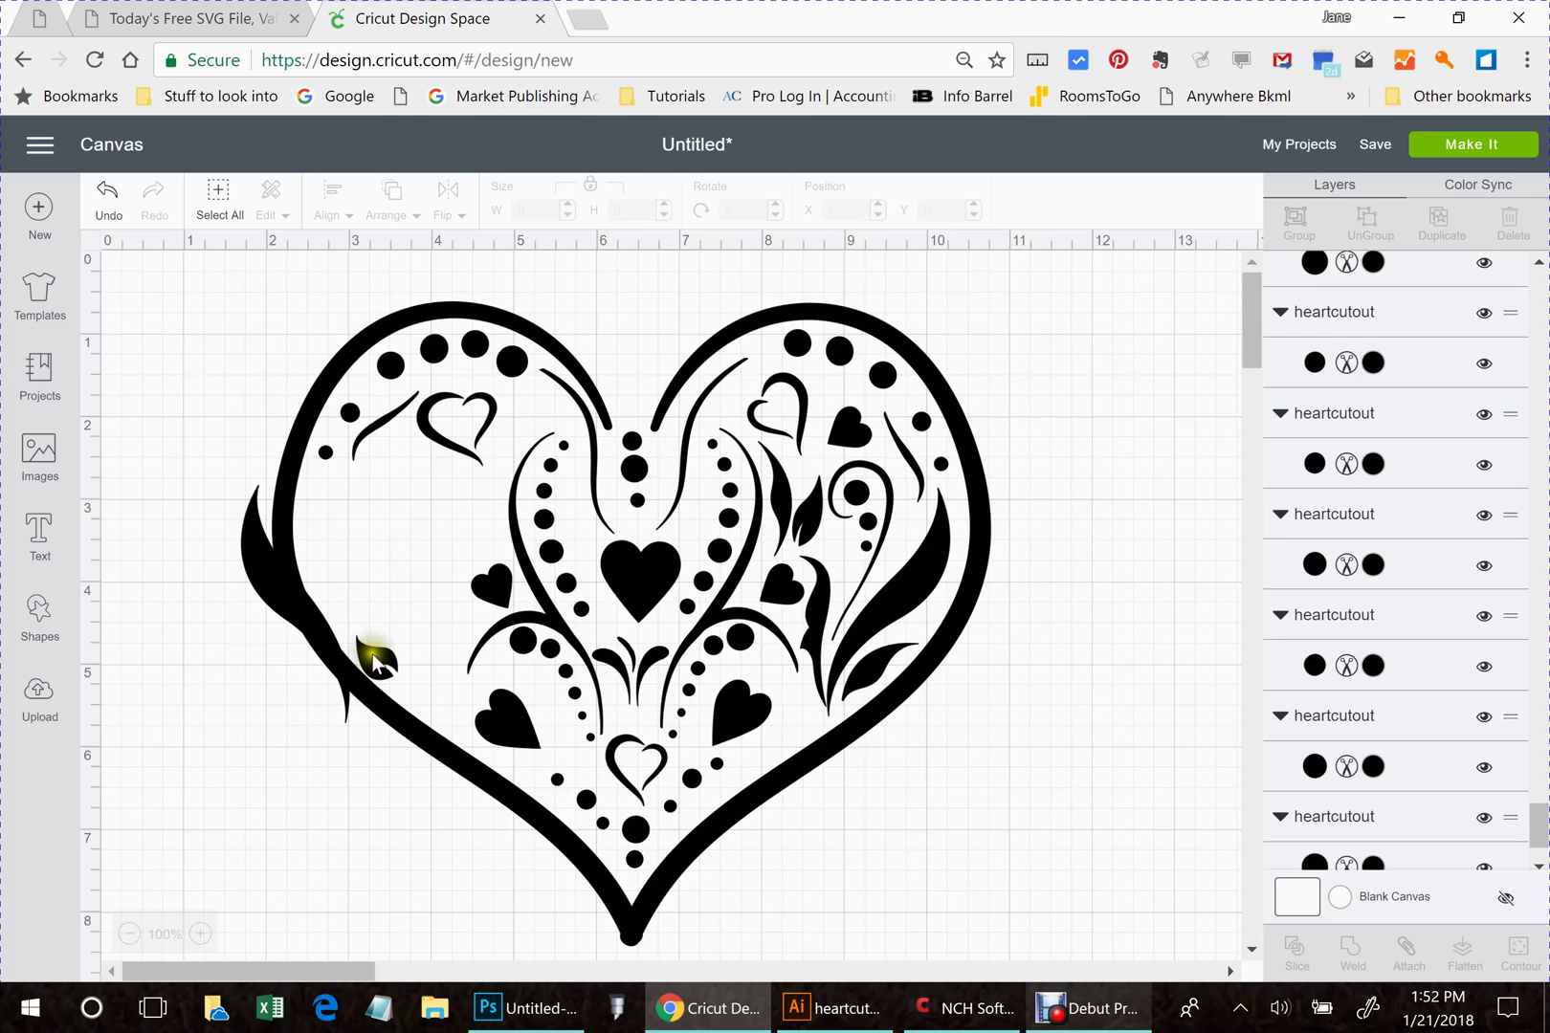
click(520, 655)
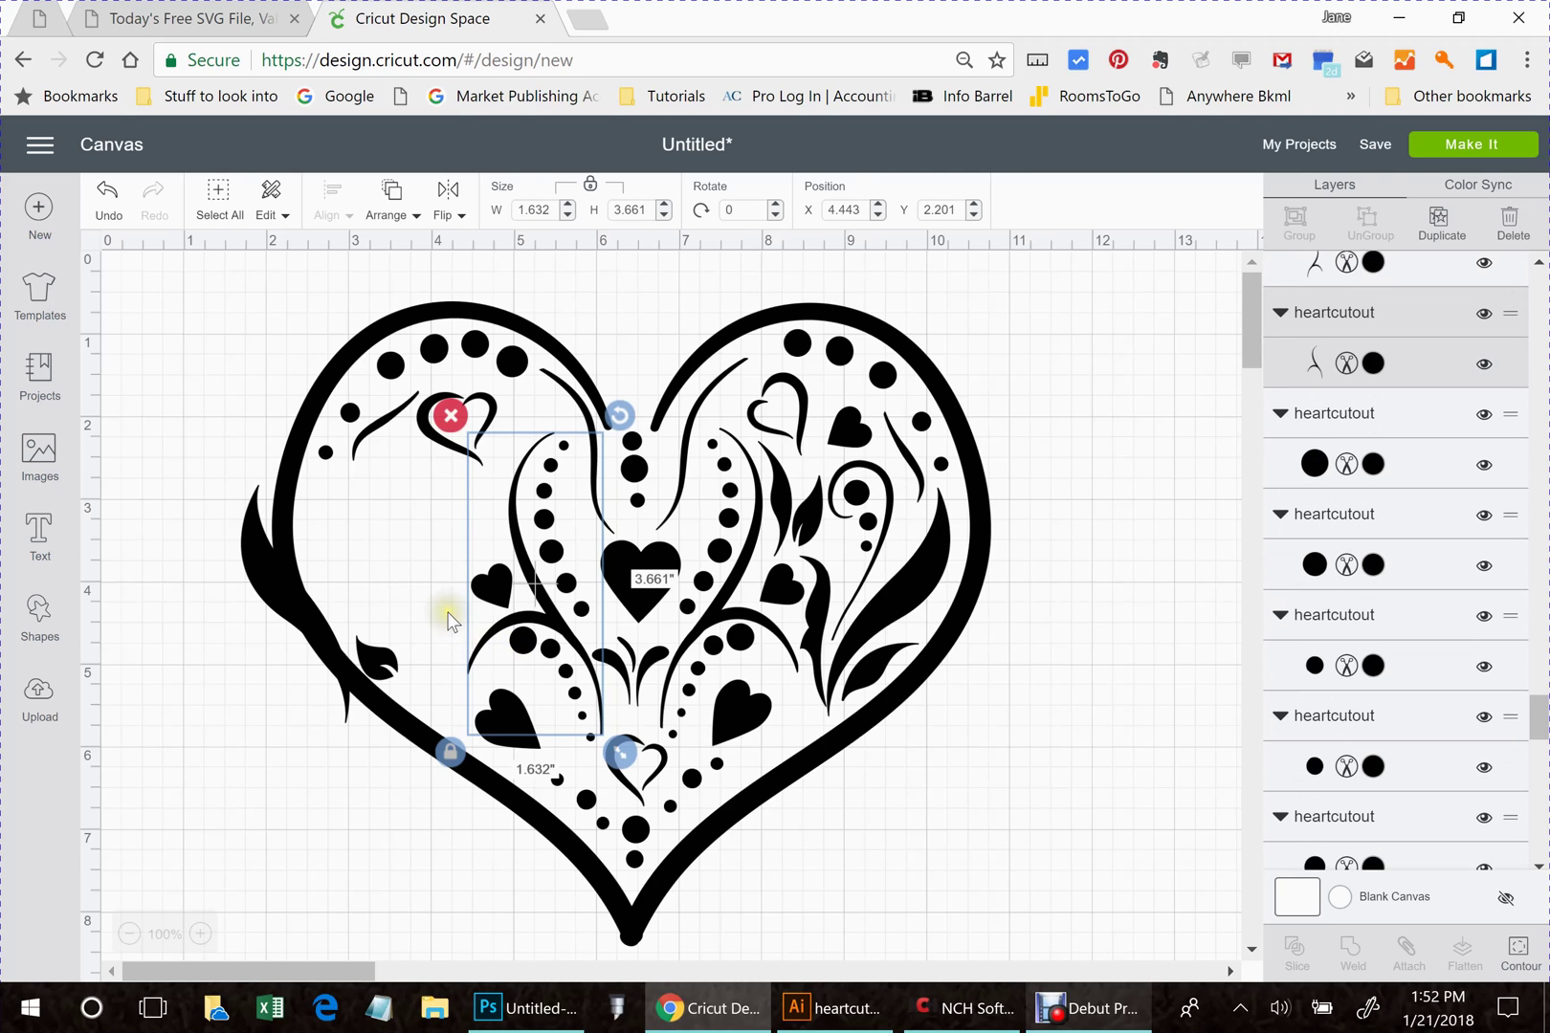
drag(323, 608, 367, 582)
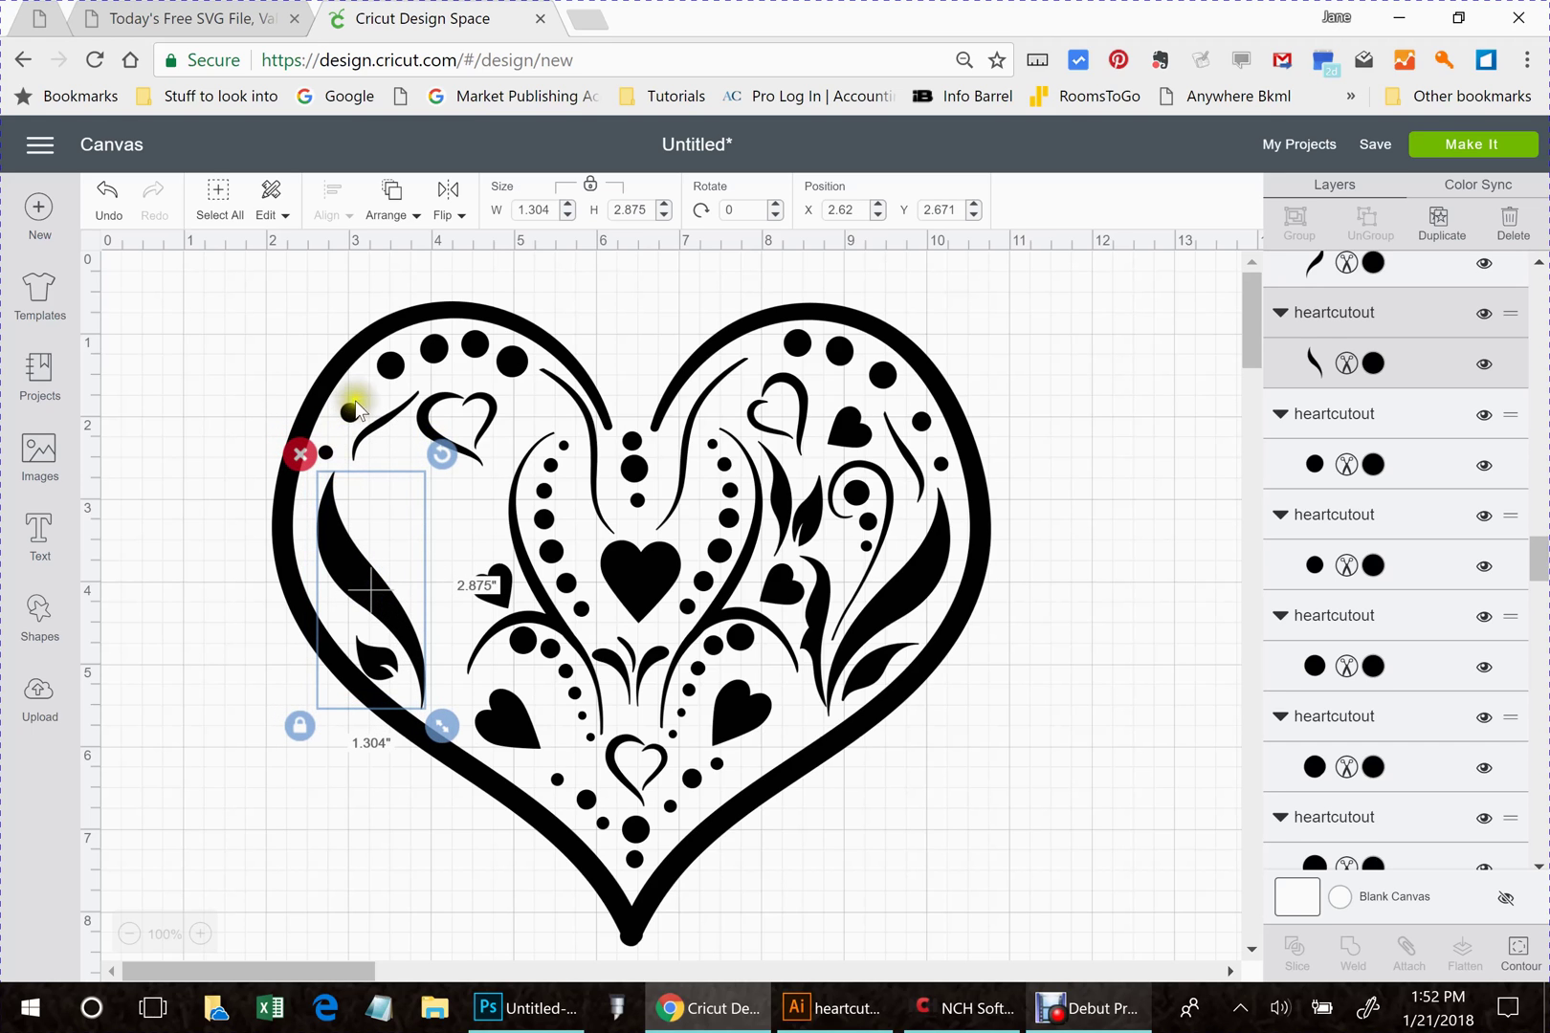
- Delete three of the large dots along the inside of the heart's upper-left border
click(350, 413)
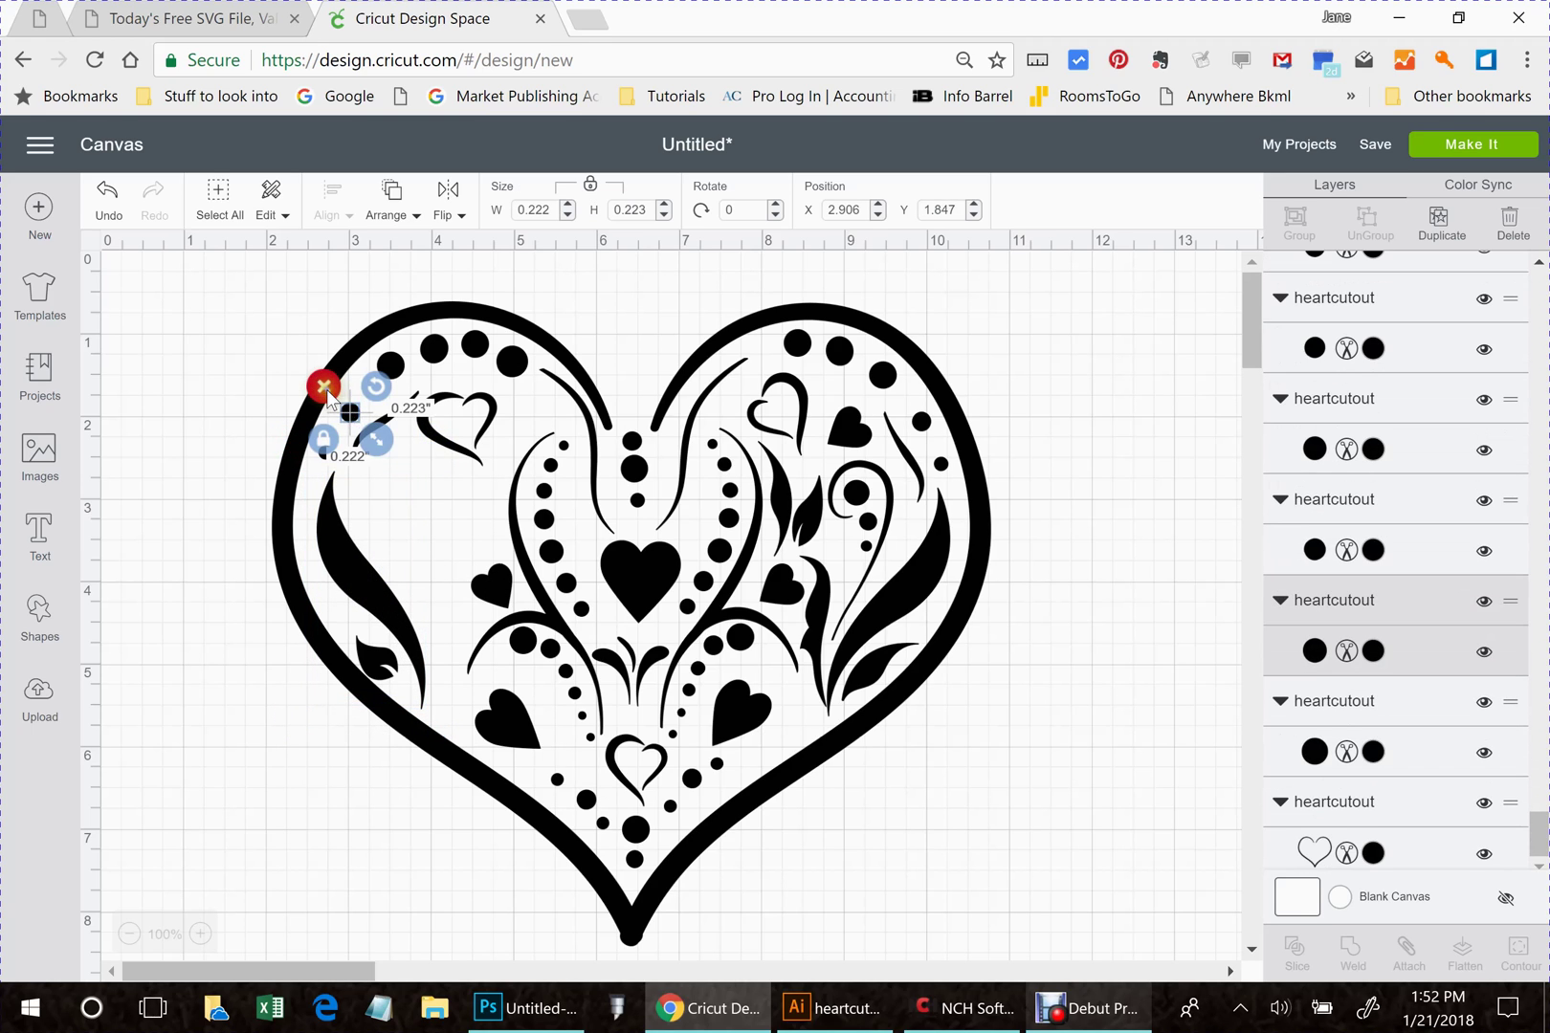
click(324, 387)
click(390, 366)
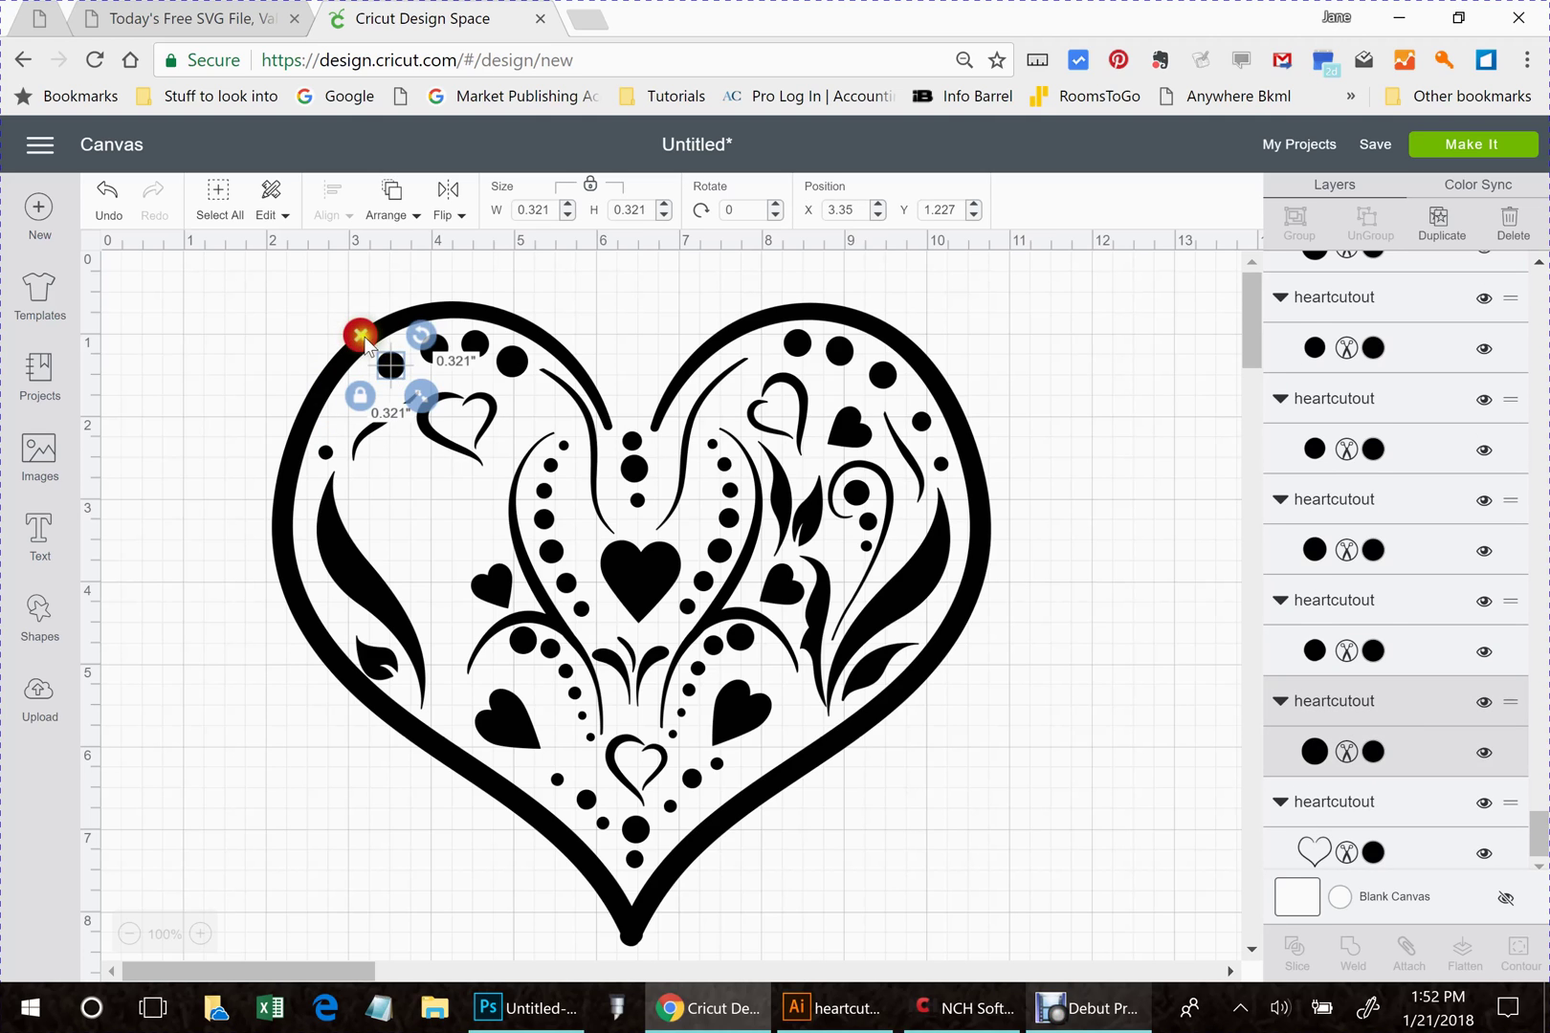
click(360, 334)
click(433, 348)
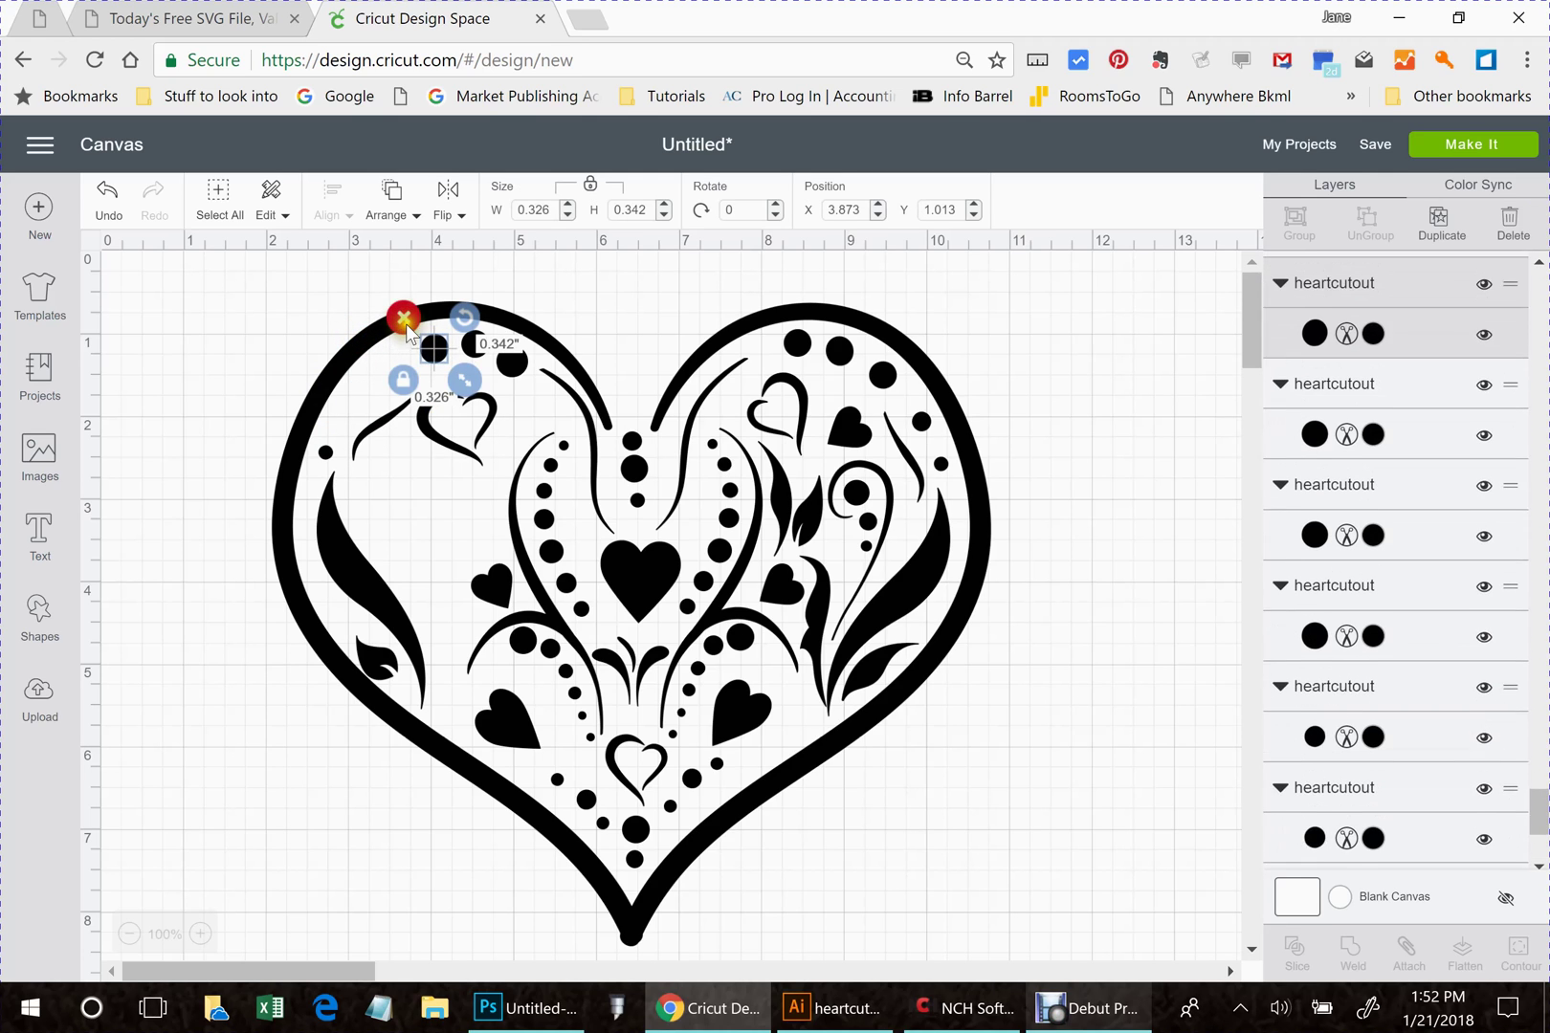
click(403, 316)
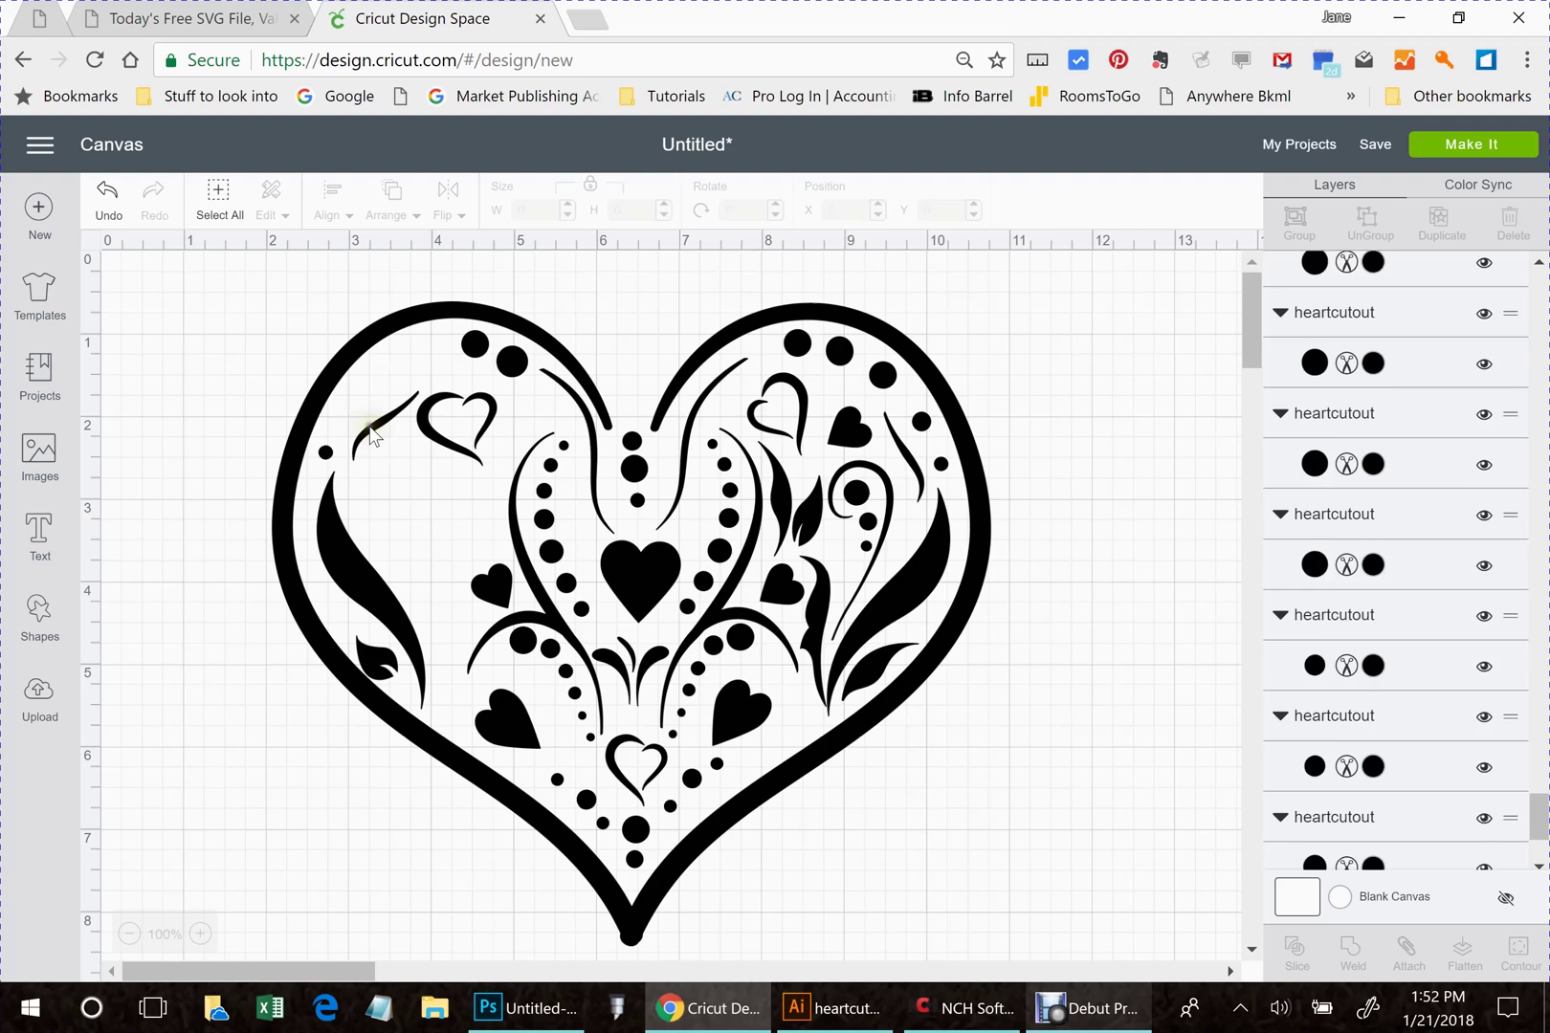
- Delete the thin diagonal stroke beside the upper-left outlined heart and the small dot above the large left leaf
click(383, 426)
click(334, 374)
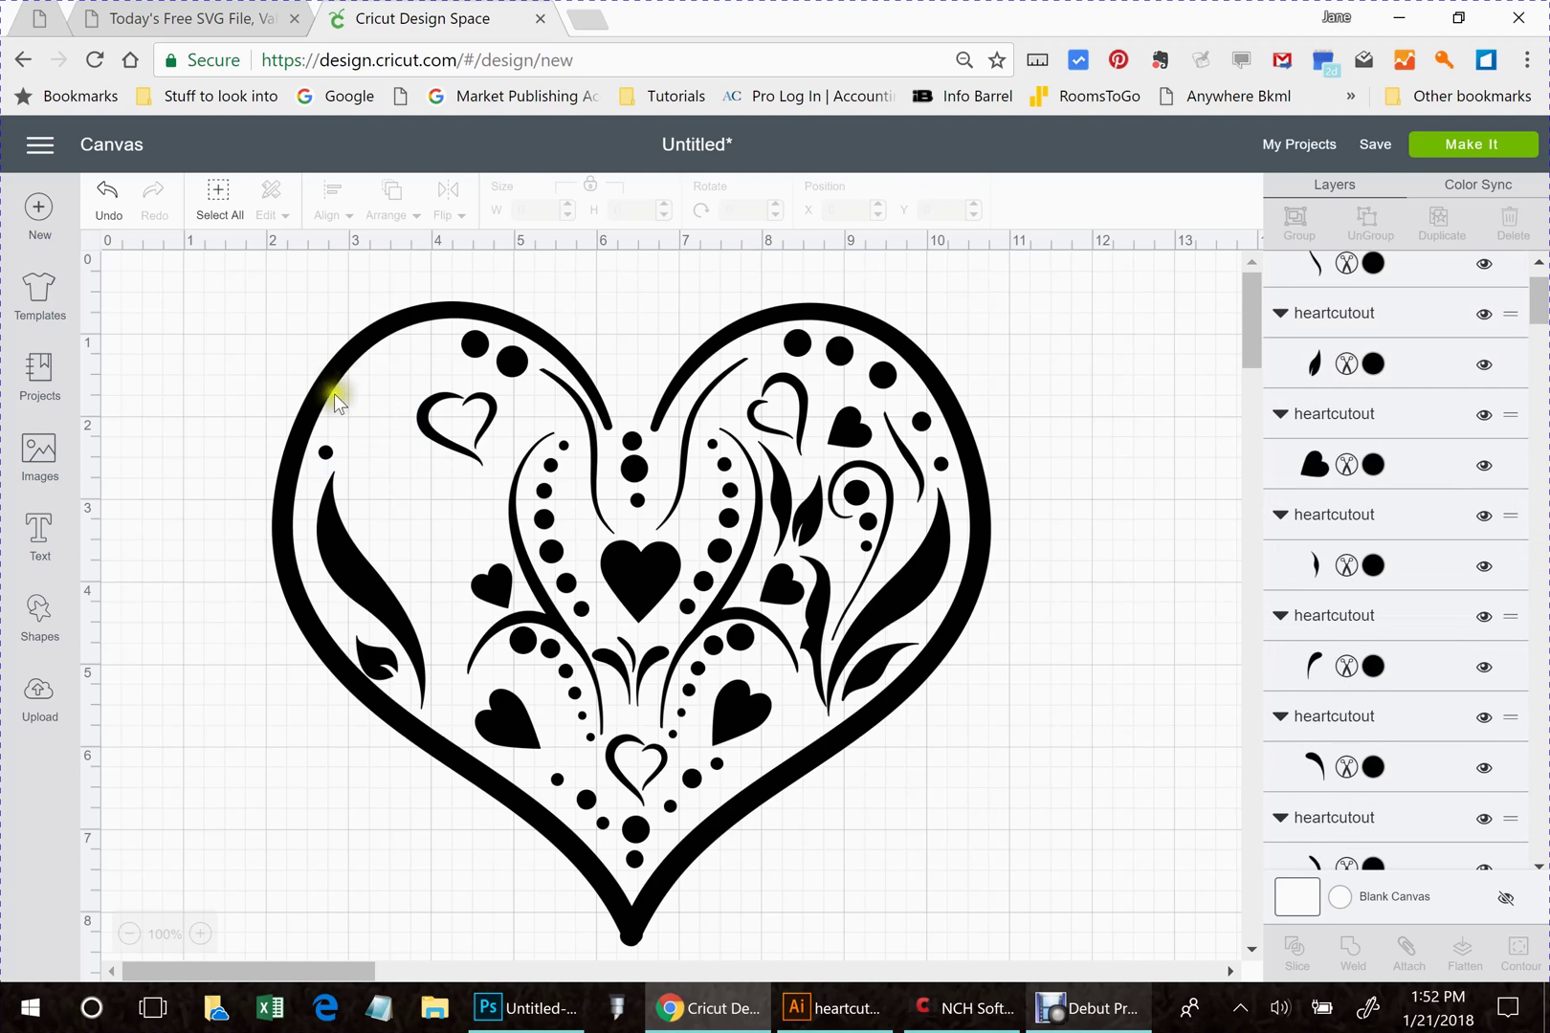
click(321, 451)
click(301, 428)
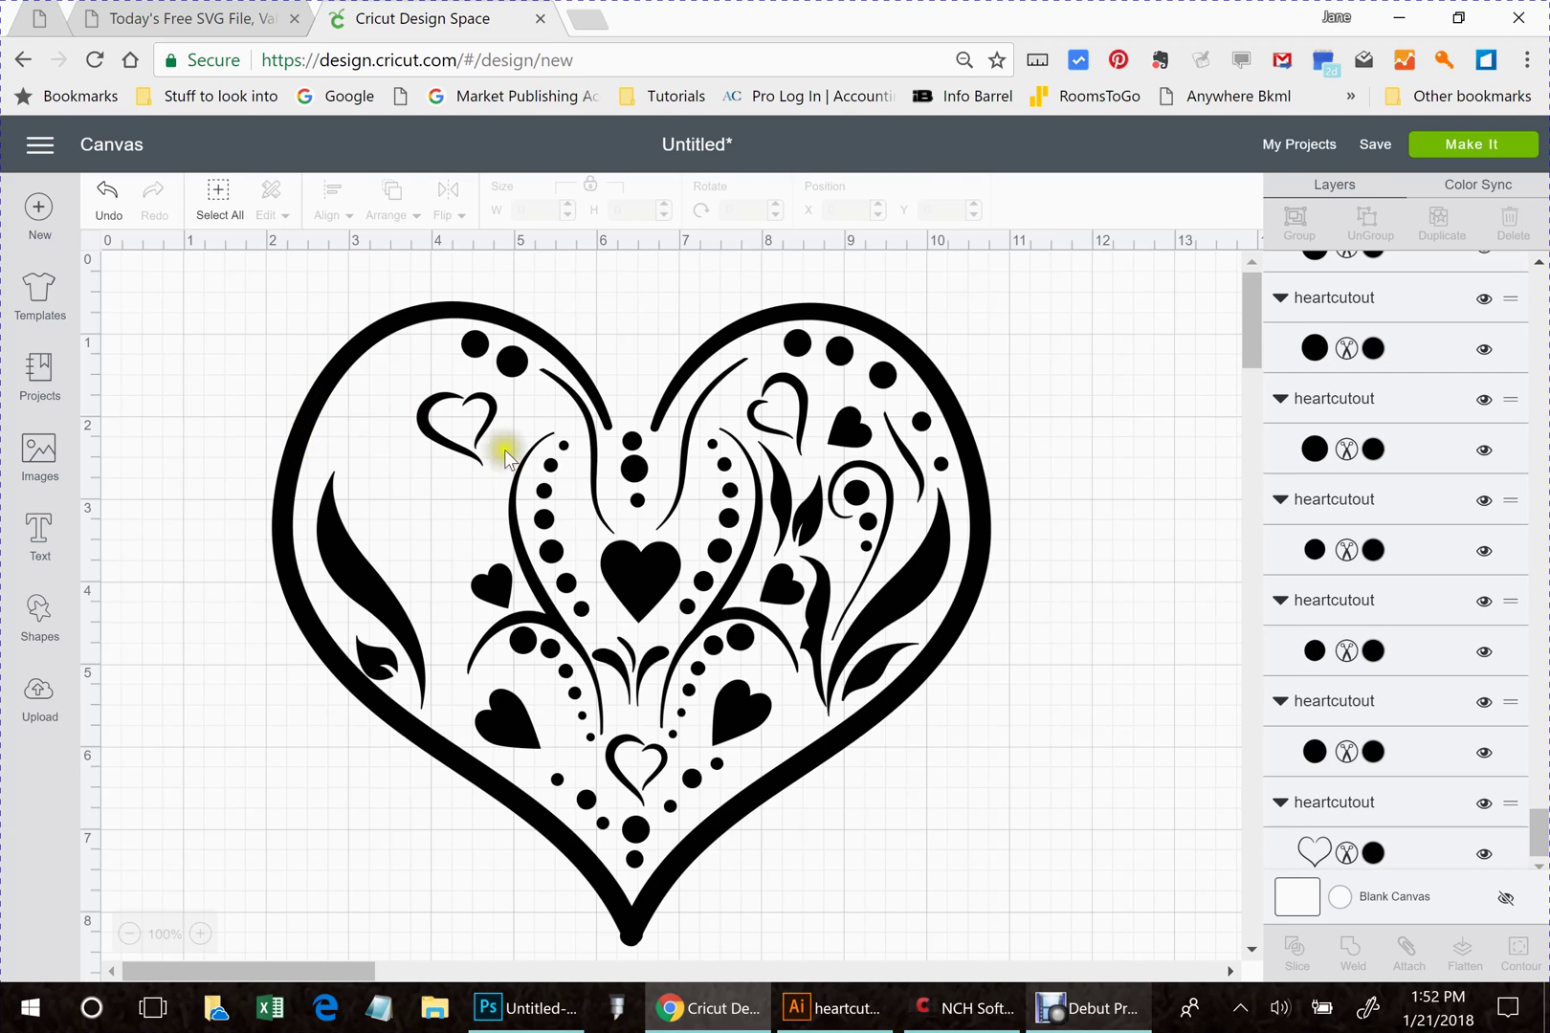
- Delete the largest dot in the left inner dotted arc and the long curved stroke running beside that arc
click(574, 609)
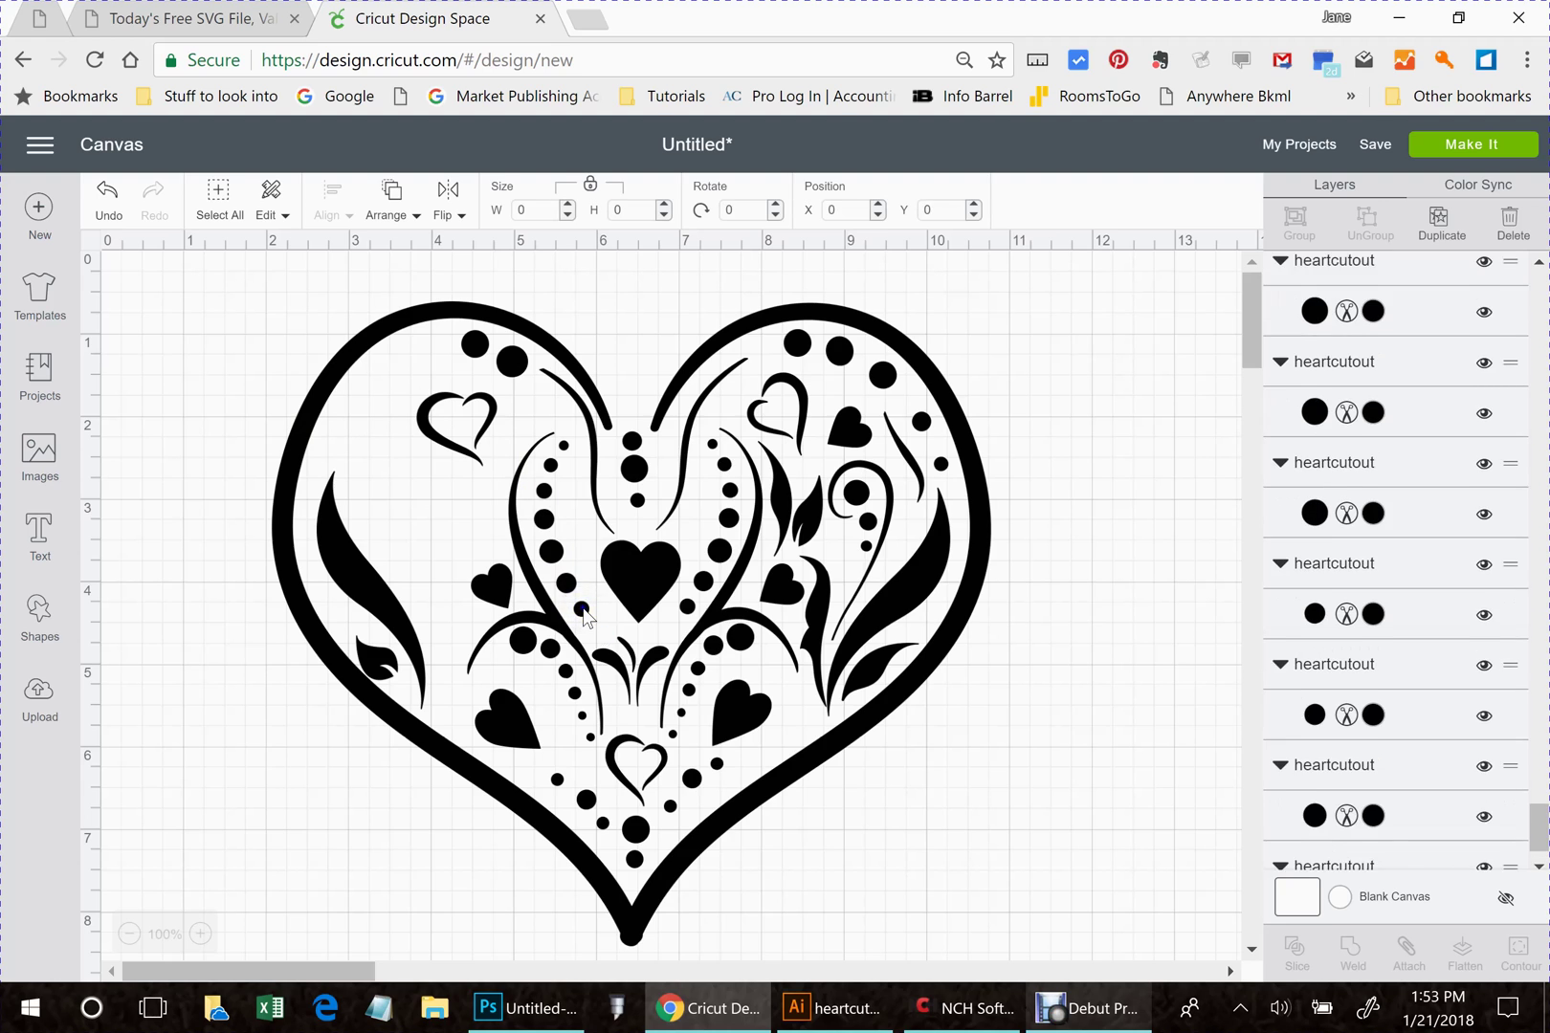
right_click(580, 613)
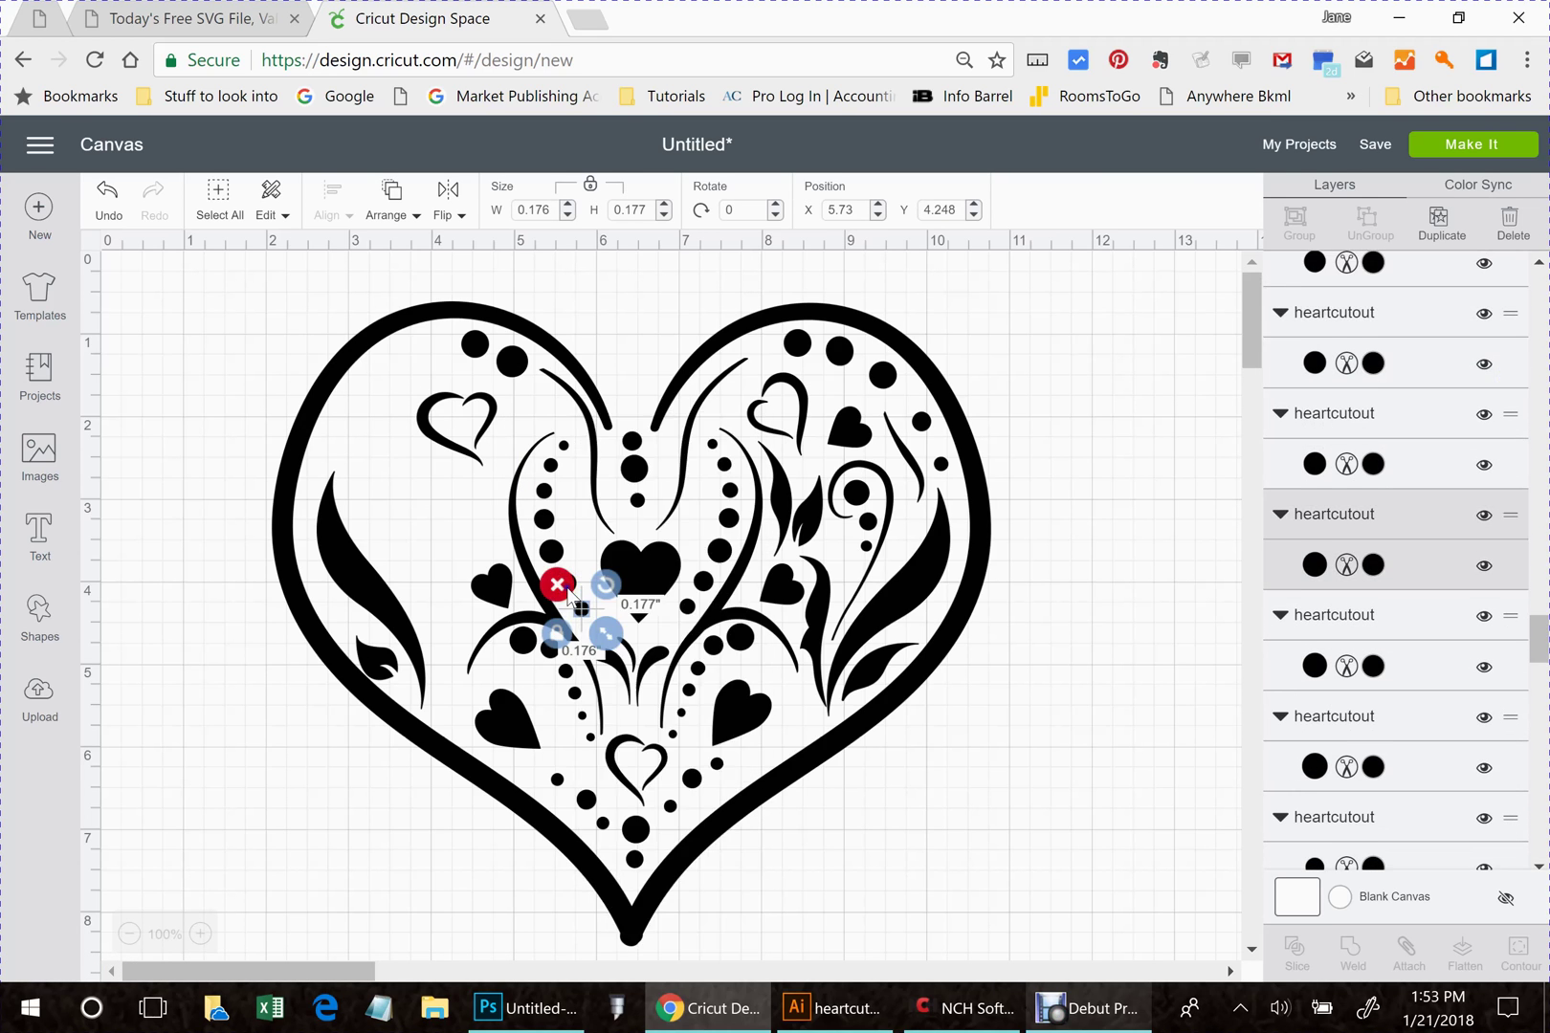
right_click(569, 590)
click(552, 569)
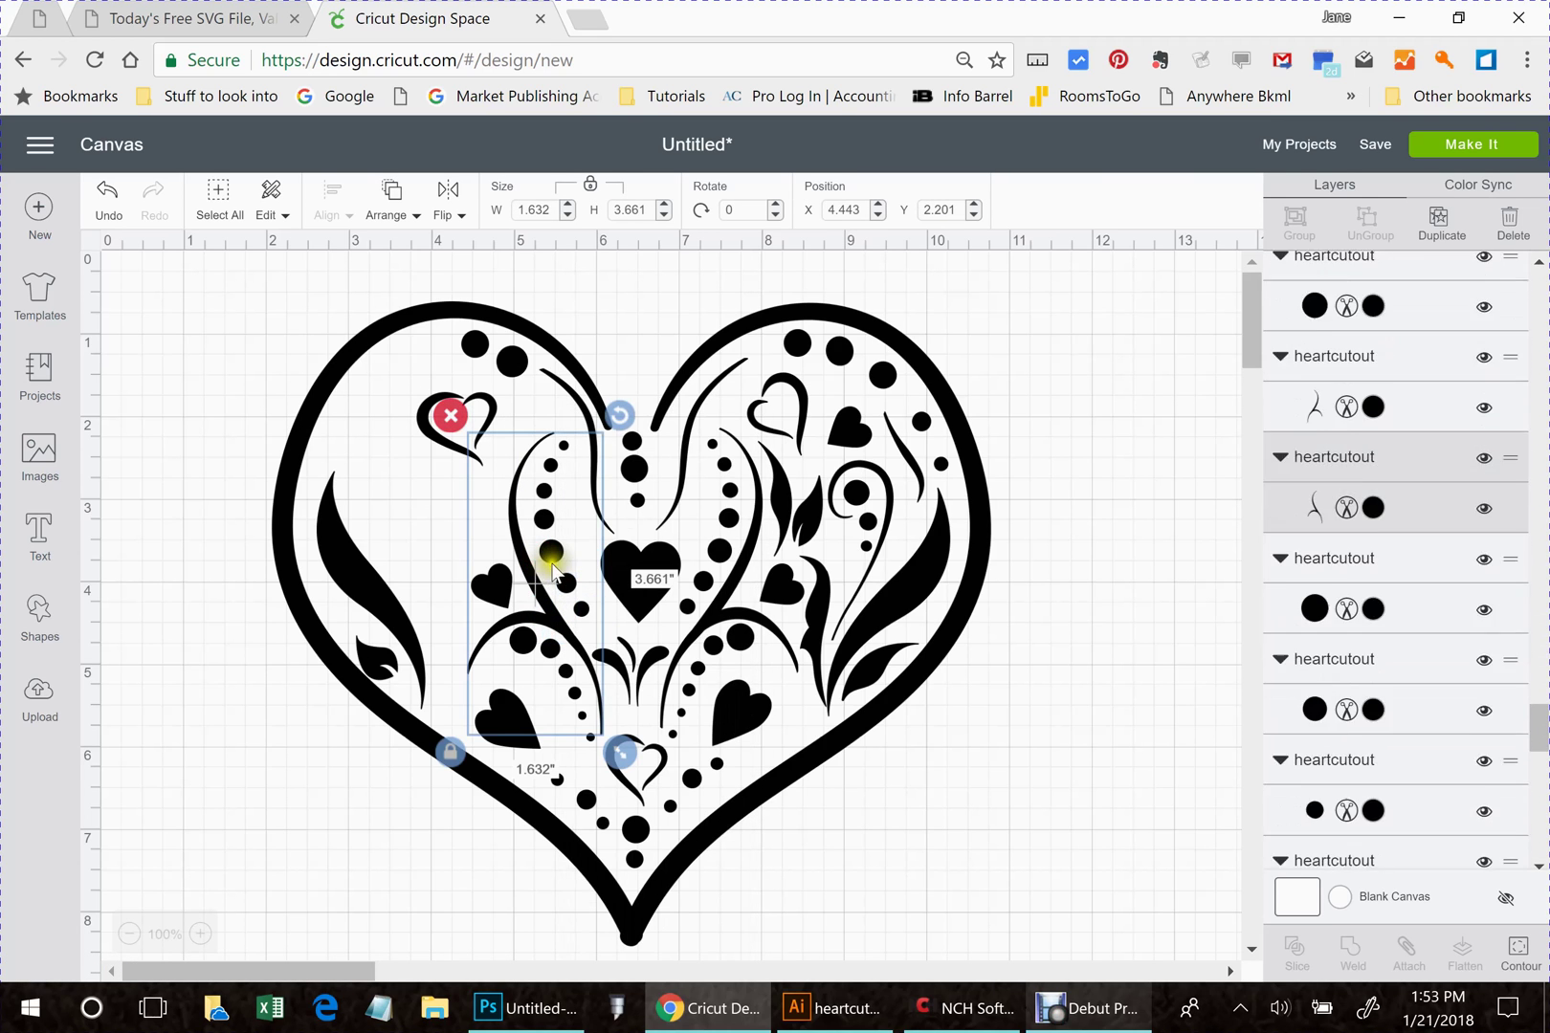
click(551, 554)
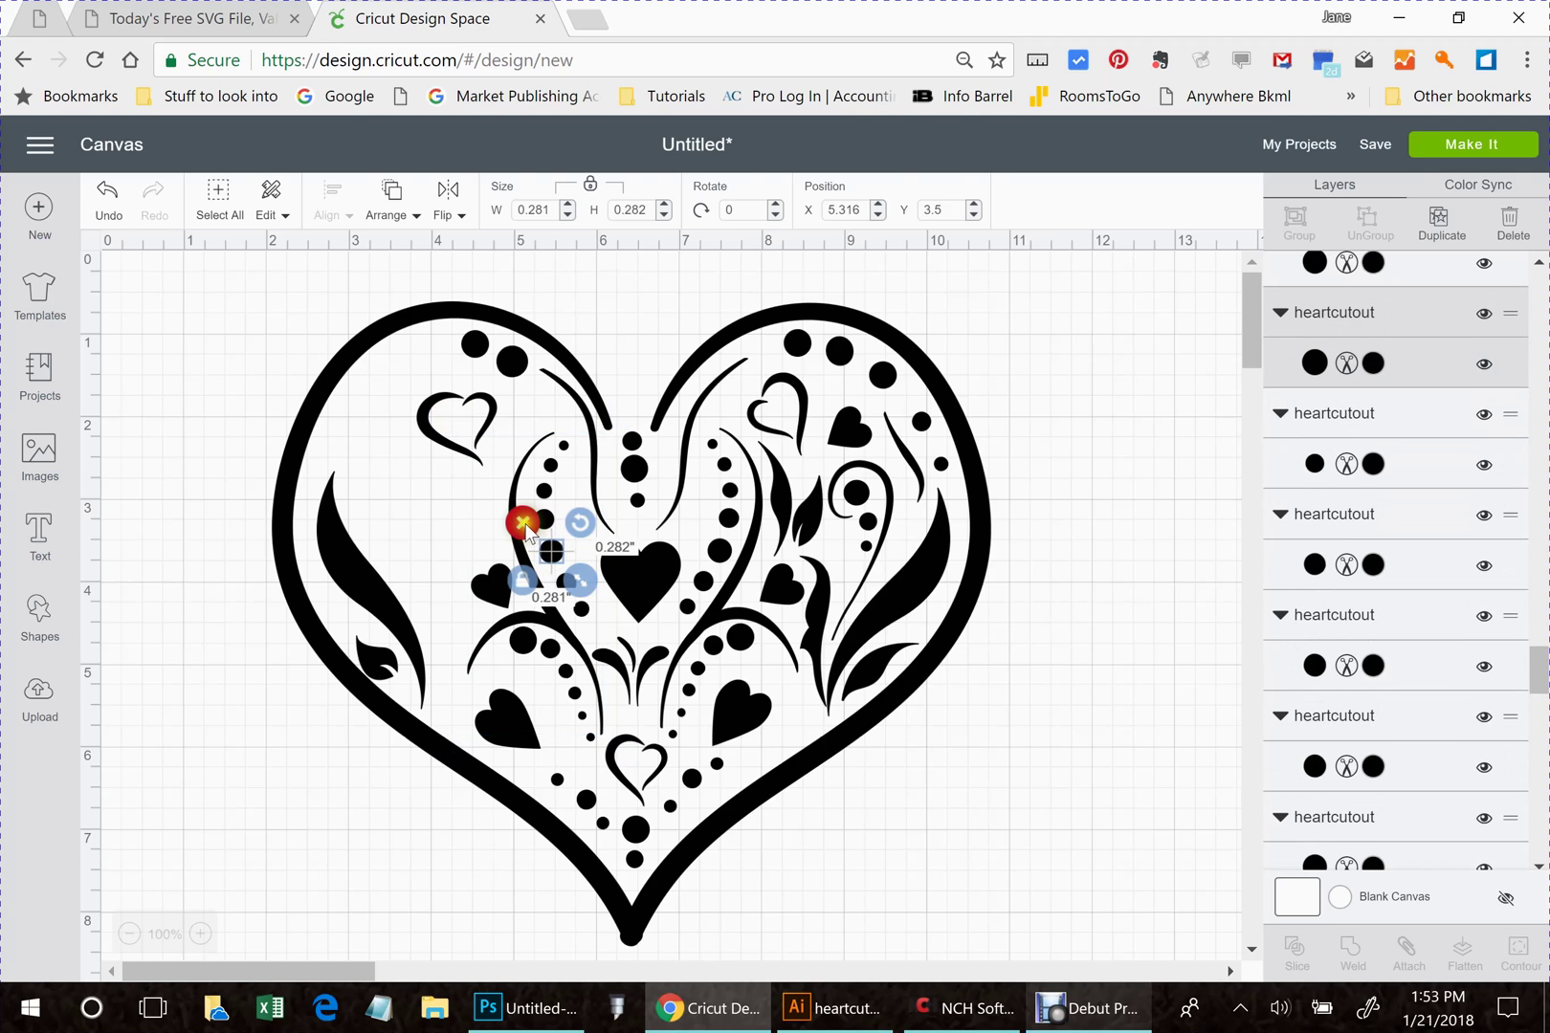
click(524, 523)
click(543, 520)
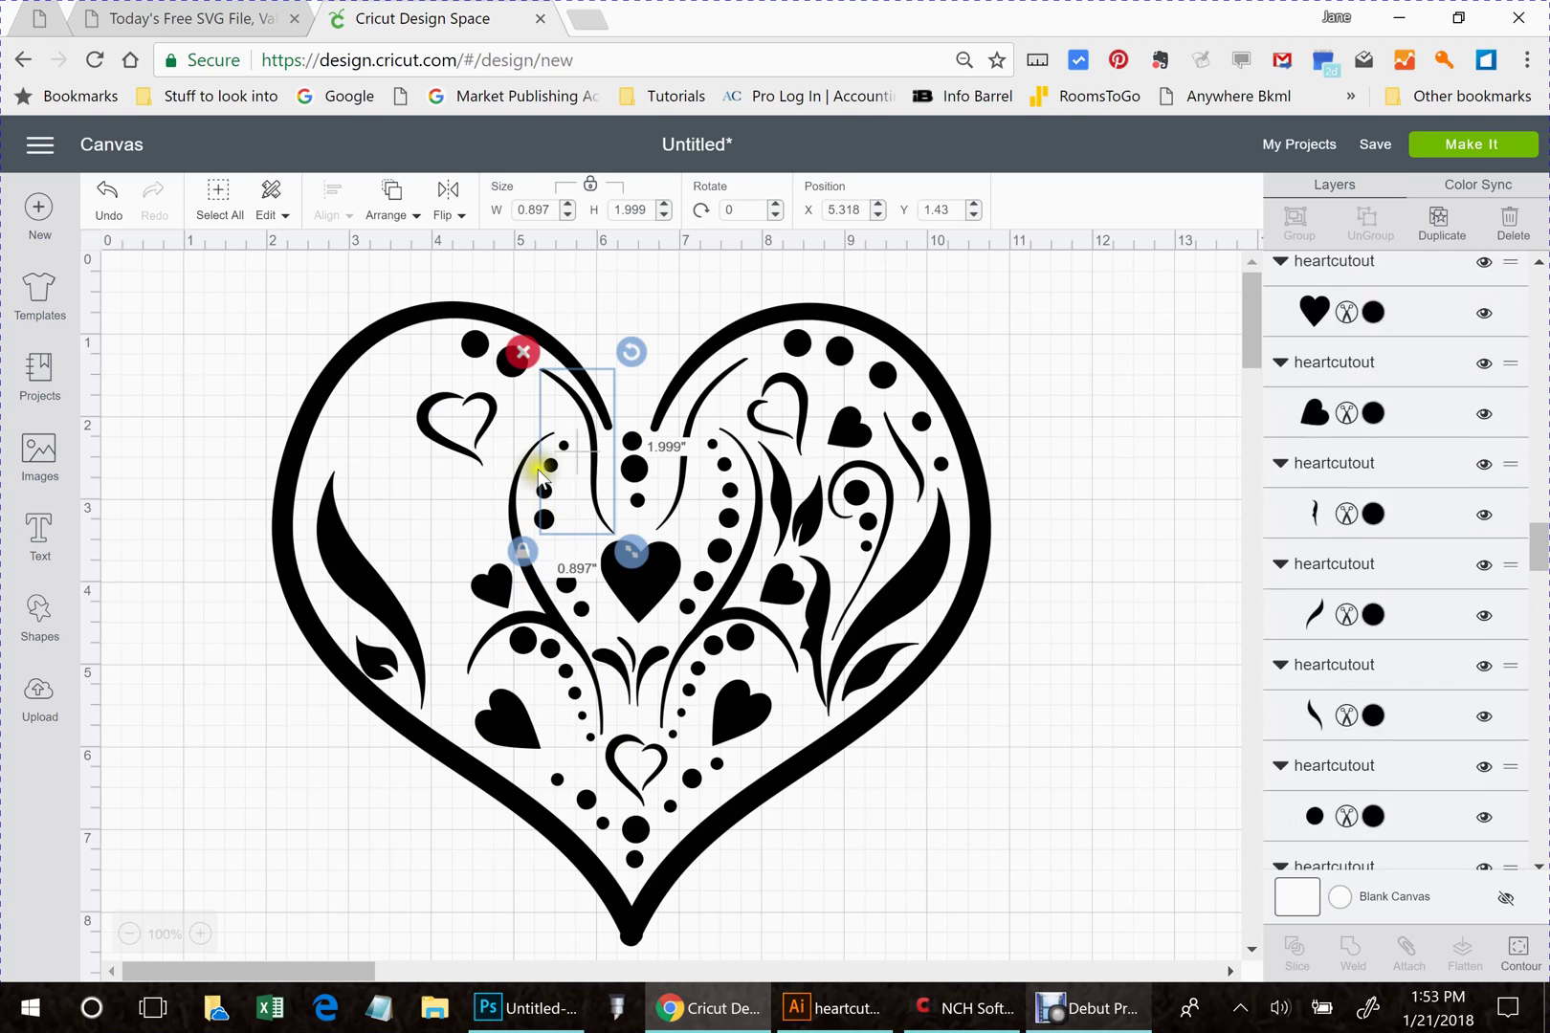
click(525, 369)
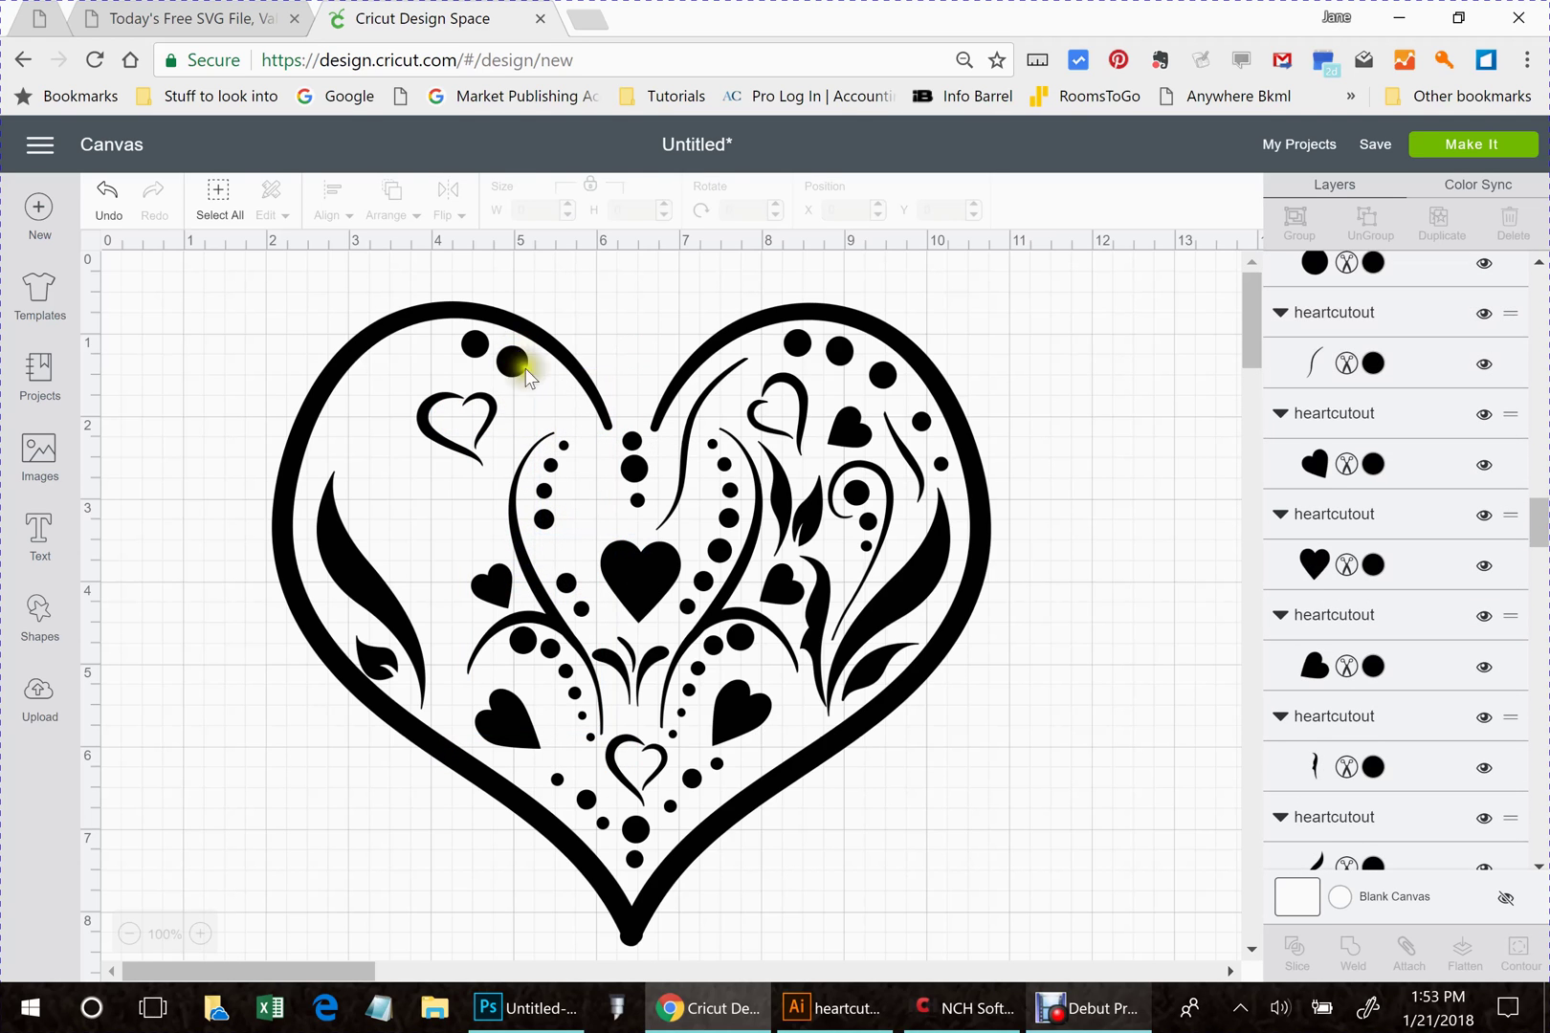
- Delete the two dots directly above the removed large dot in the left inner dotted arc
click(545, 519)
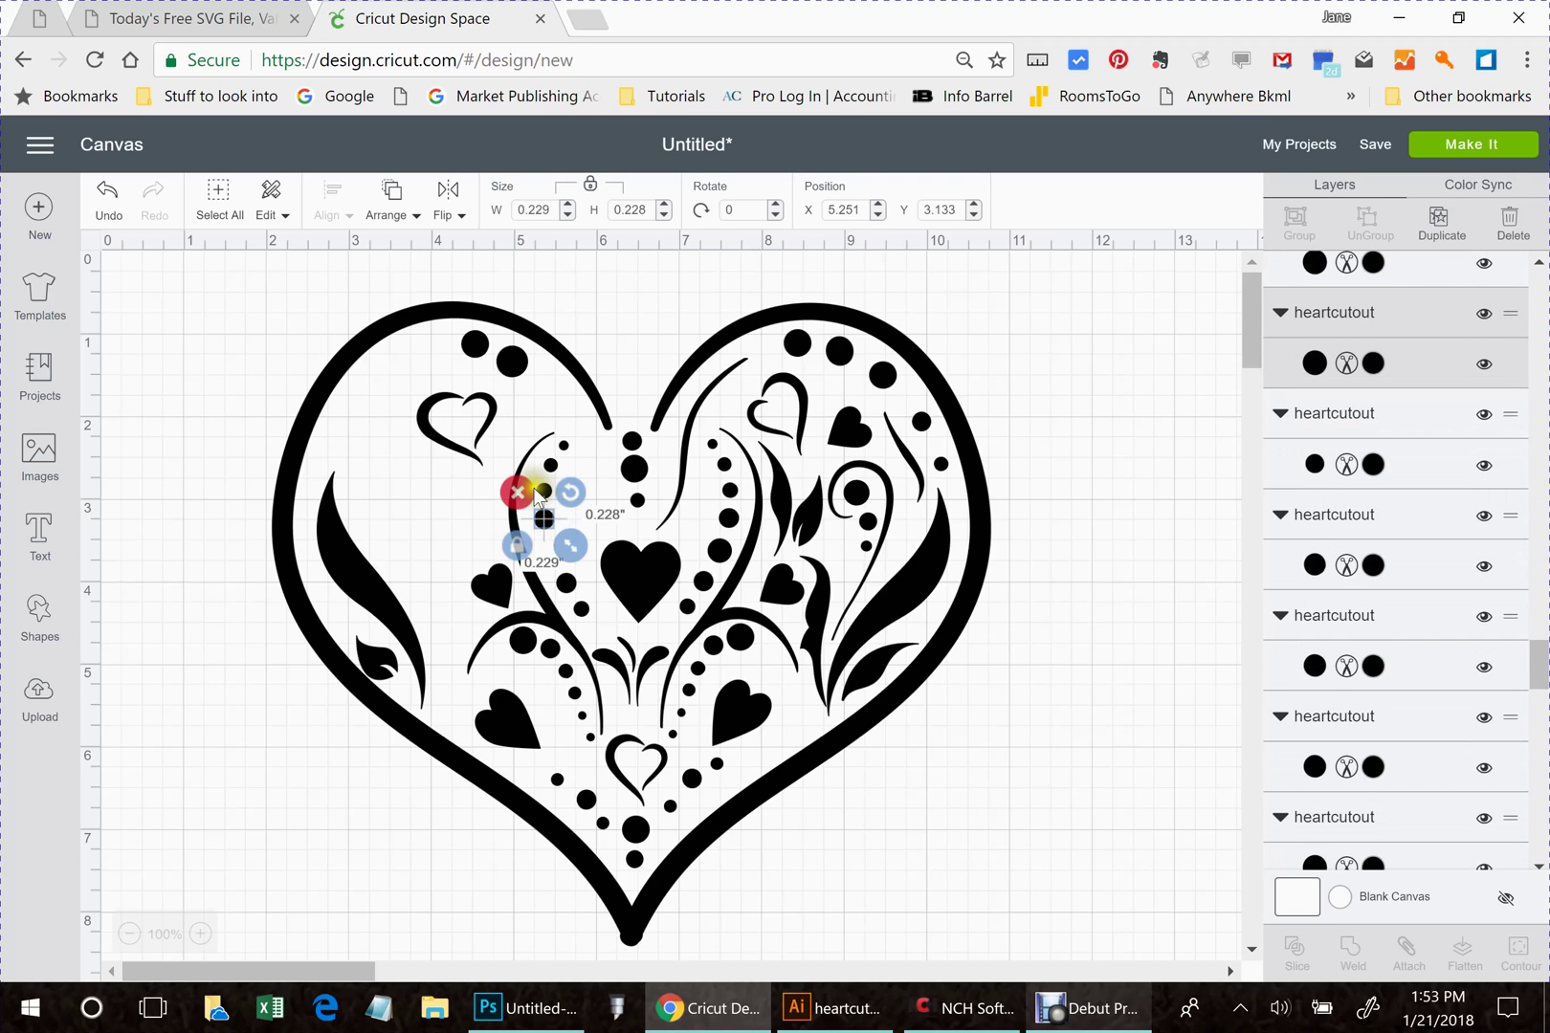
click(539, 500)
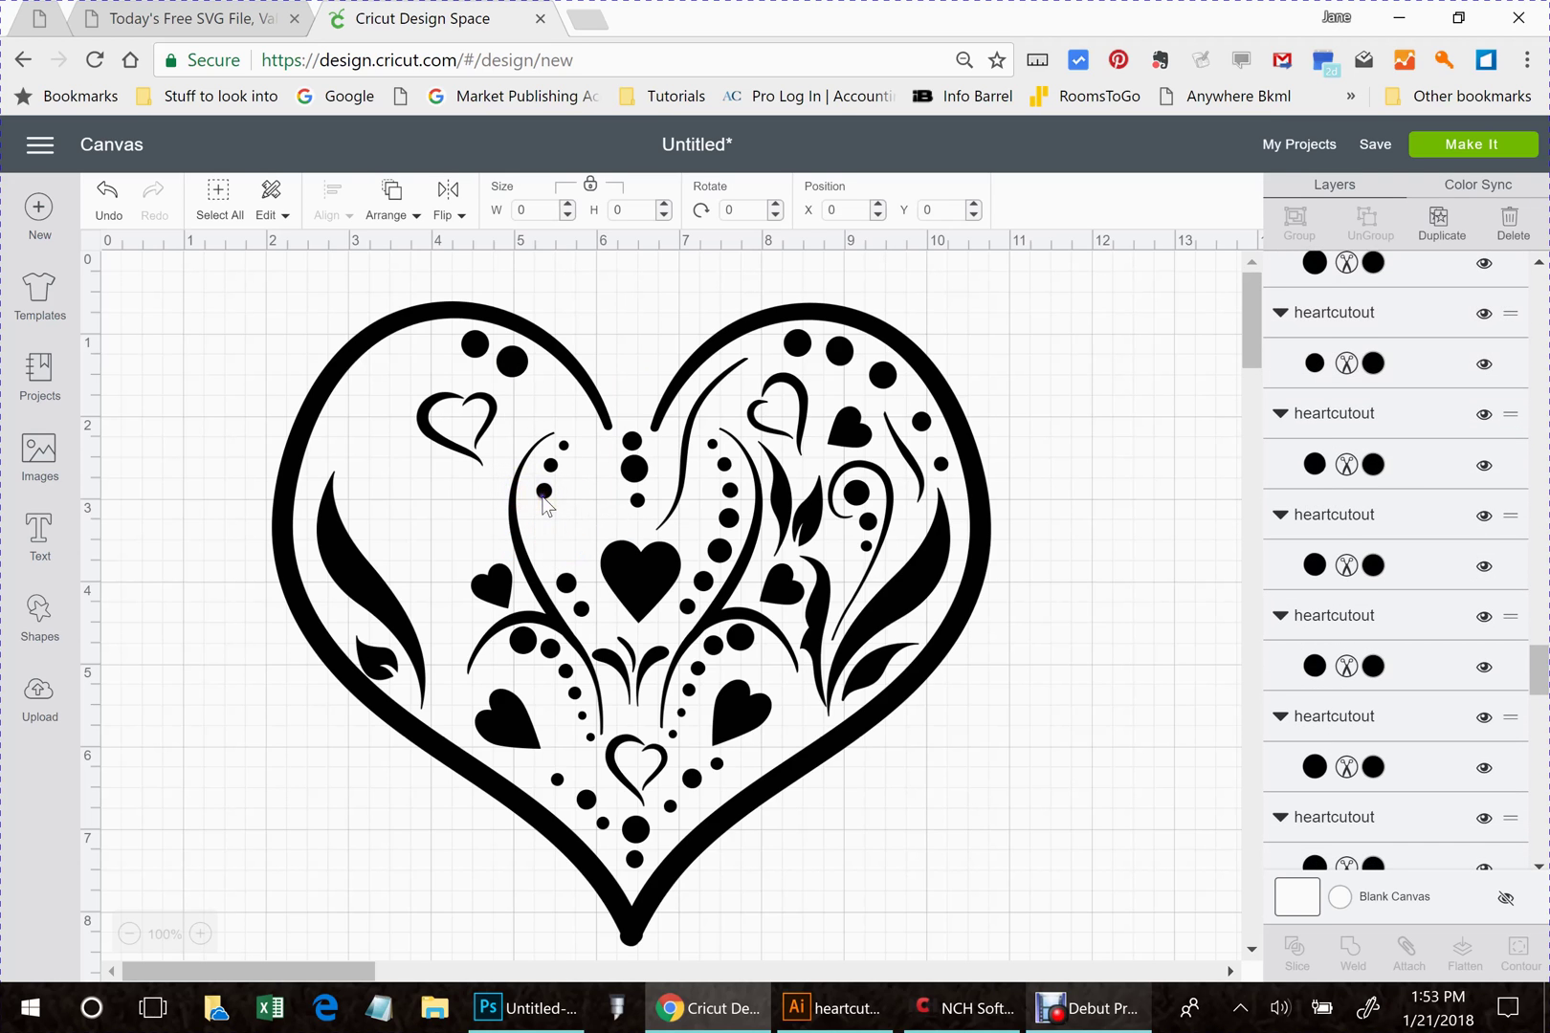
click(544, 493)
key(Delete)
click(520, 500)
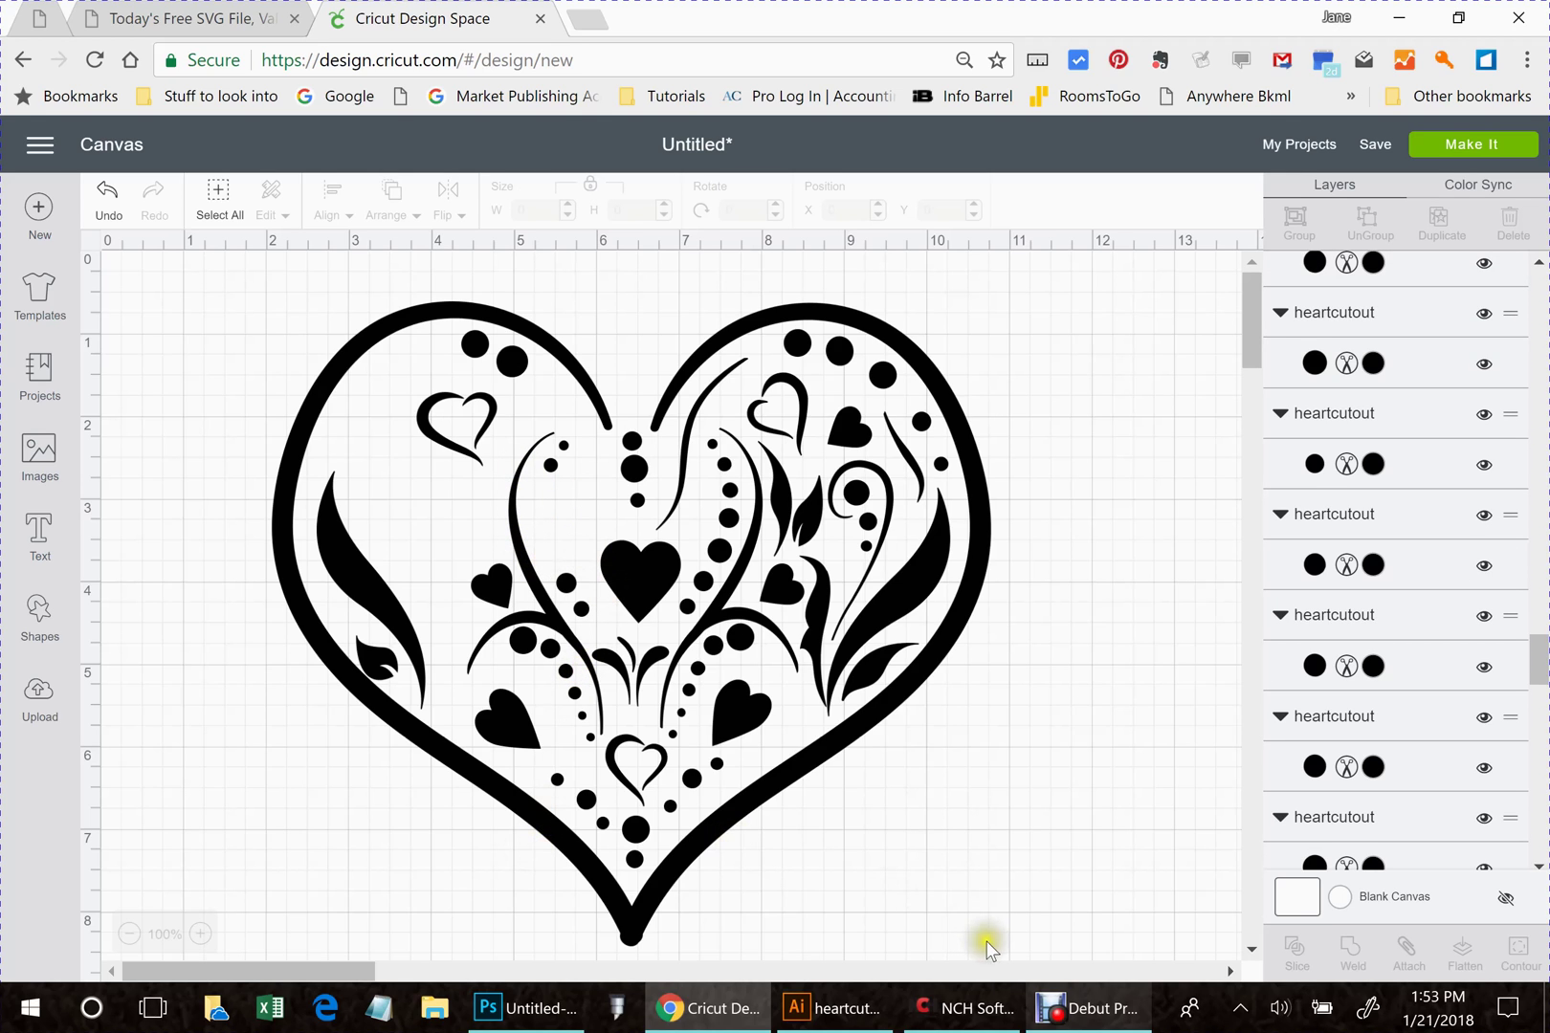
click(1000, 1019)
click(1081, 1009)
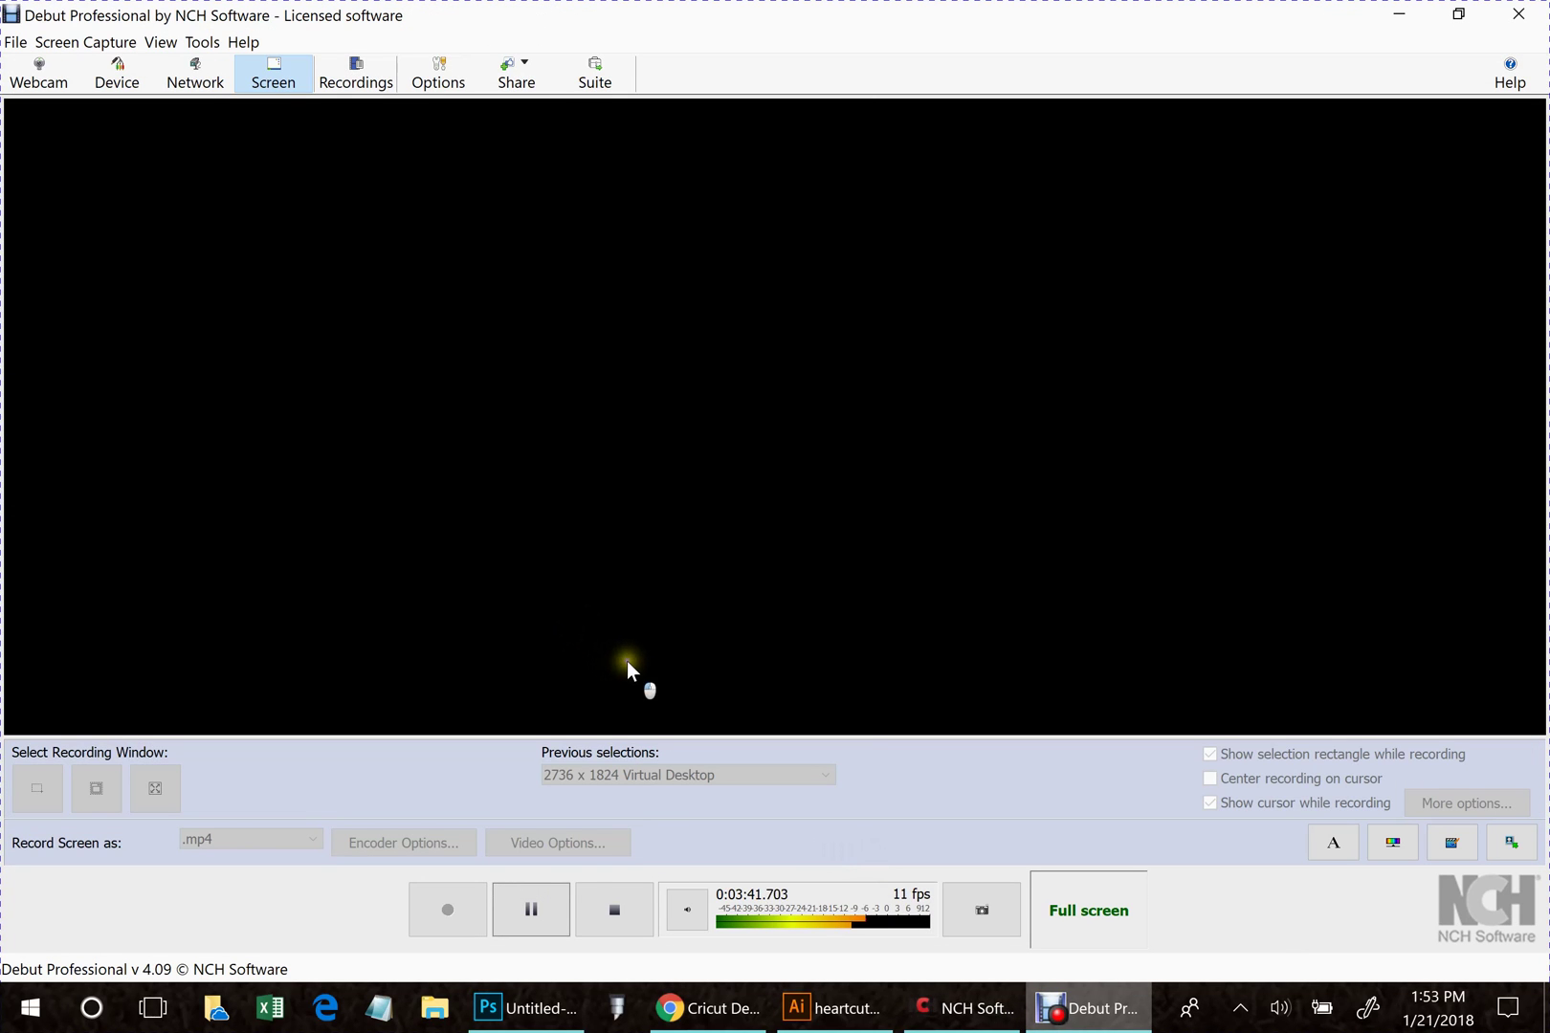
click(541, 891)
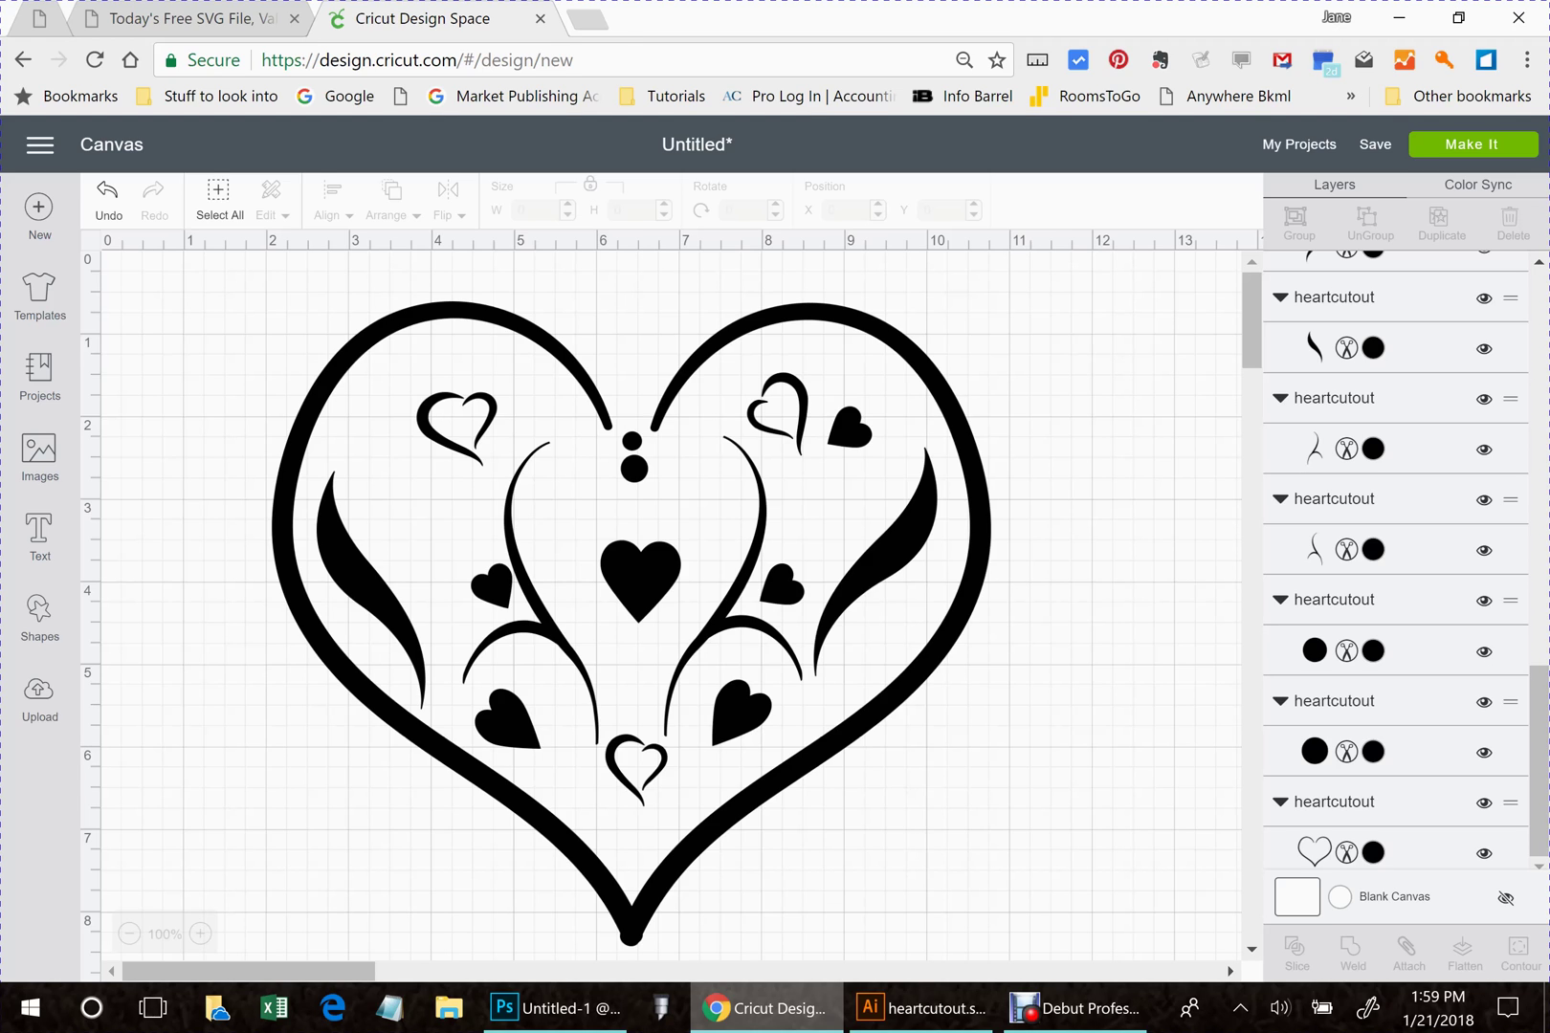
- Recolor the big outer heart outline from the basic colors to Very Berry red (#E6212E)
click(876, 563)
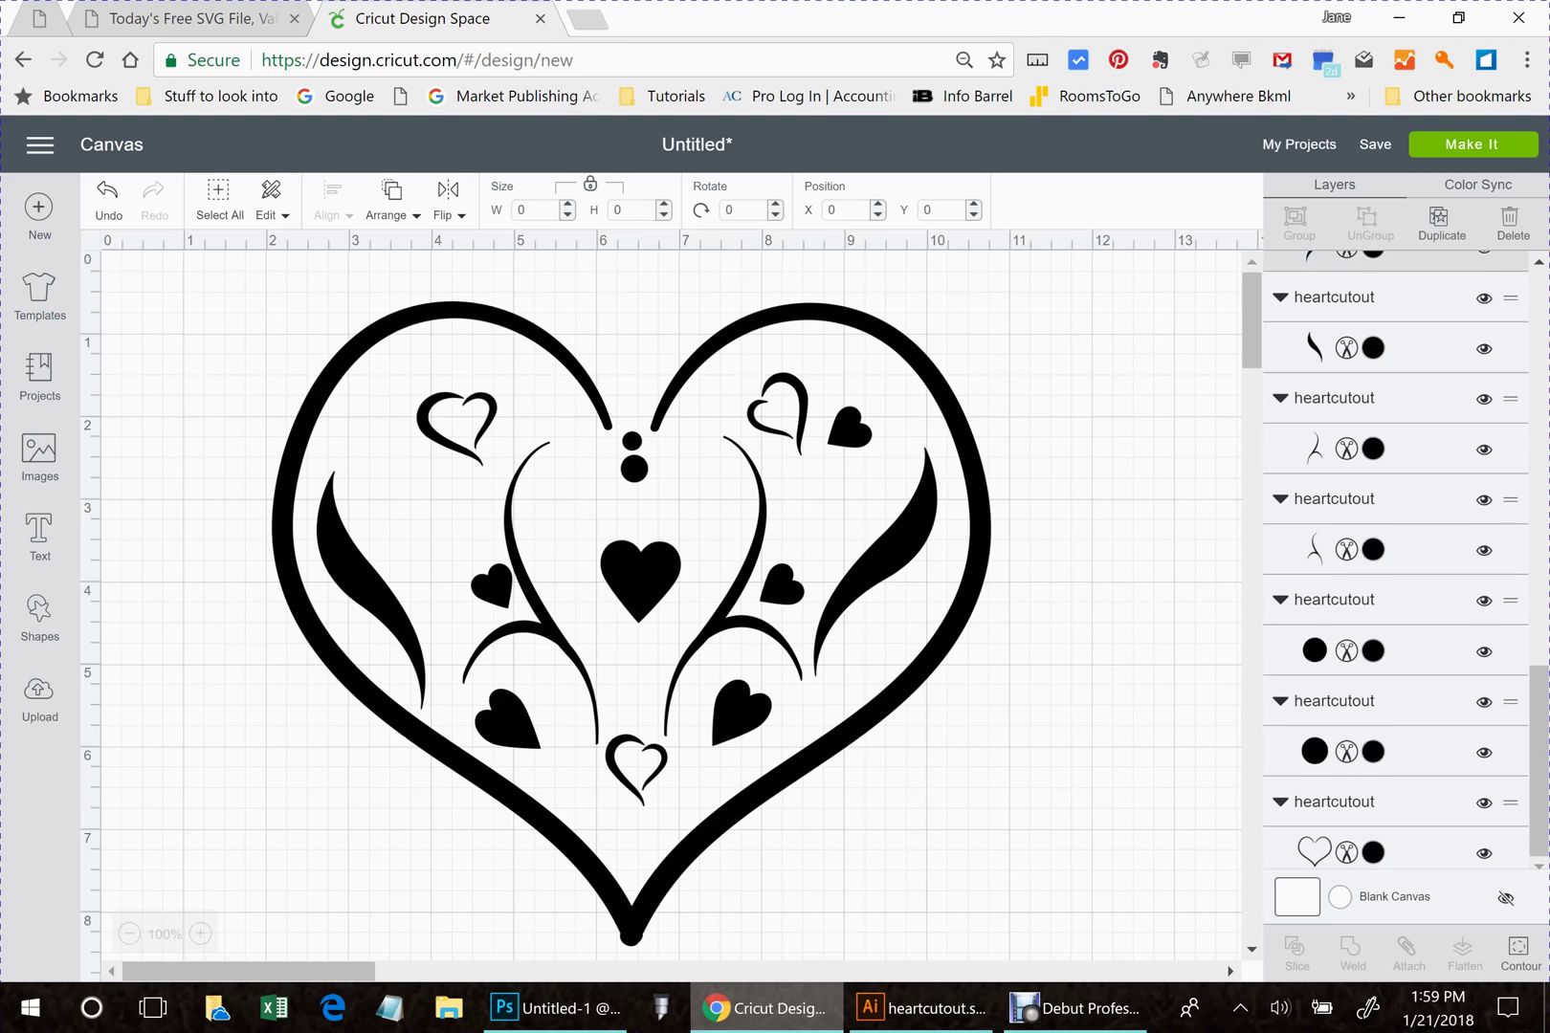
click(631, 620)
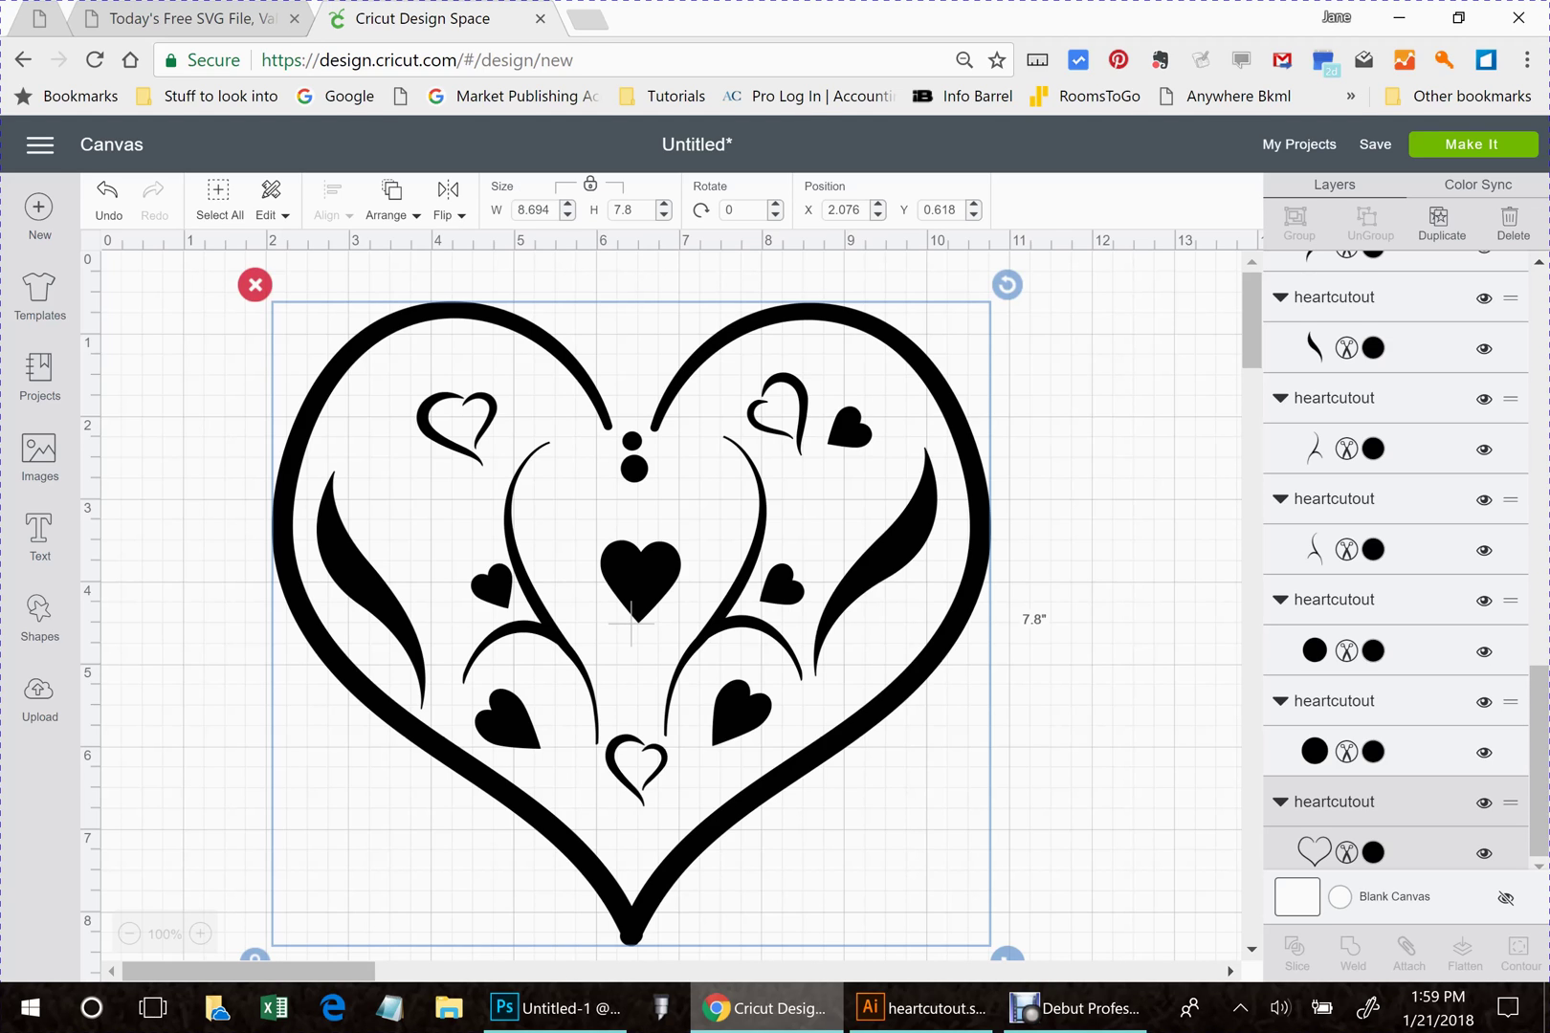
click(1372, 851)
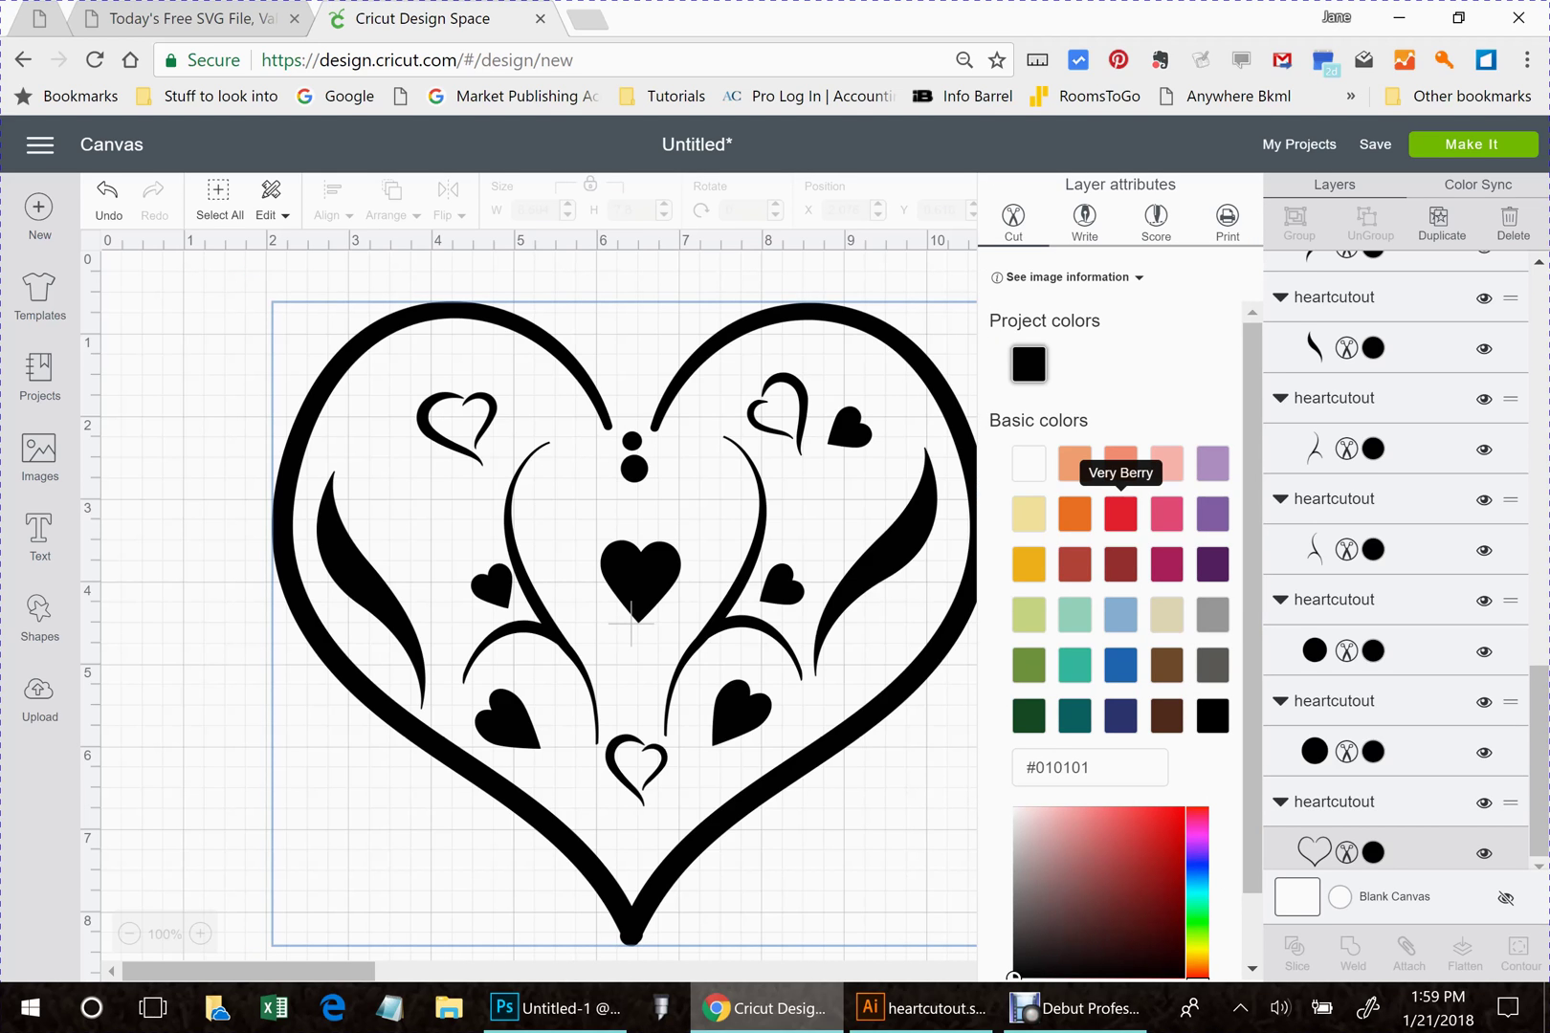
click(1120, 513)
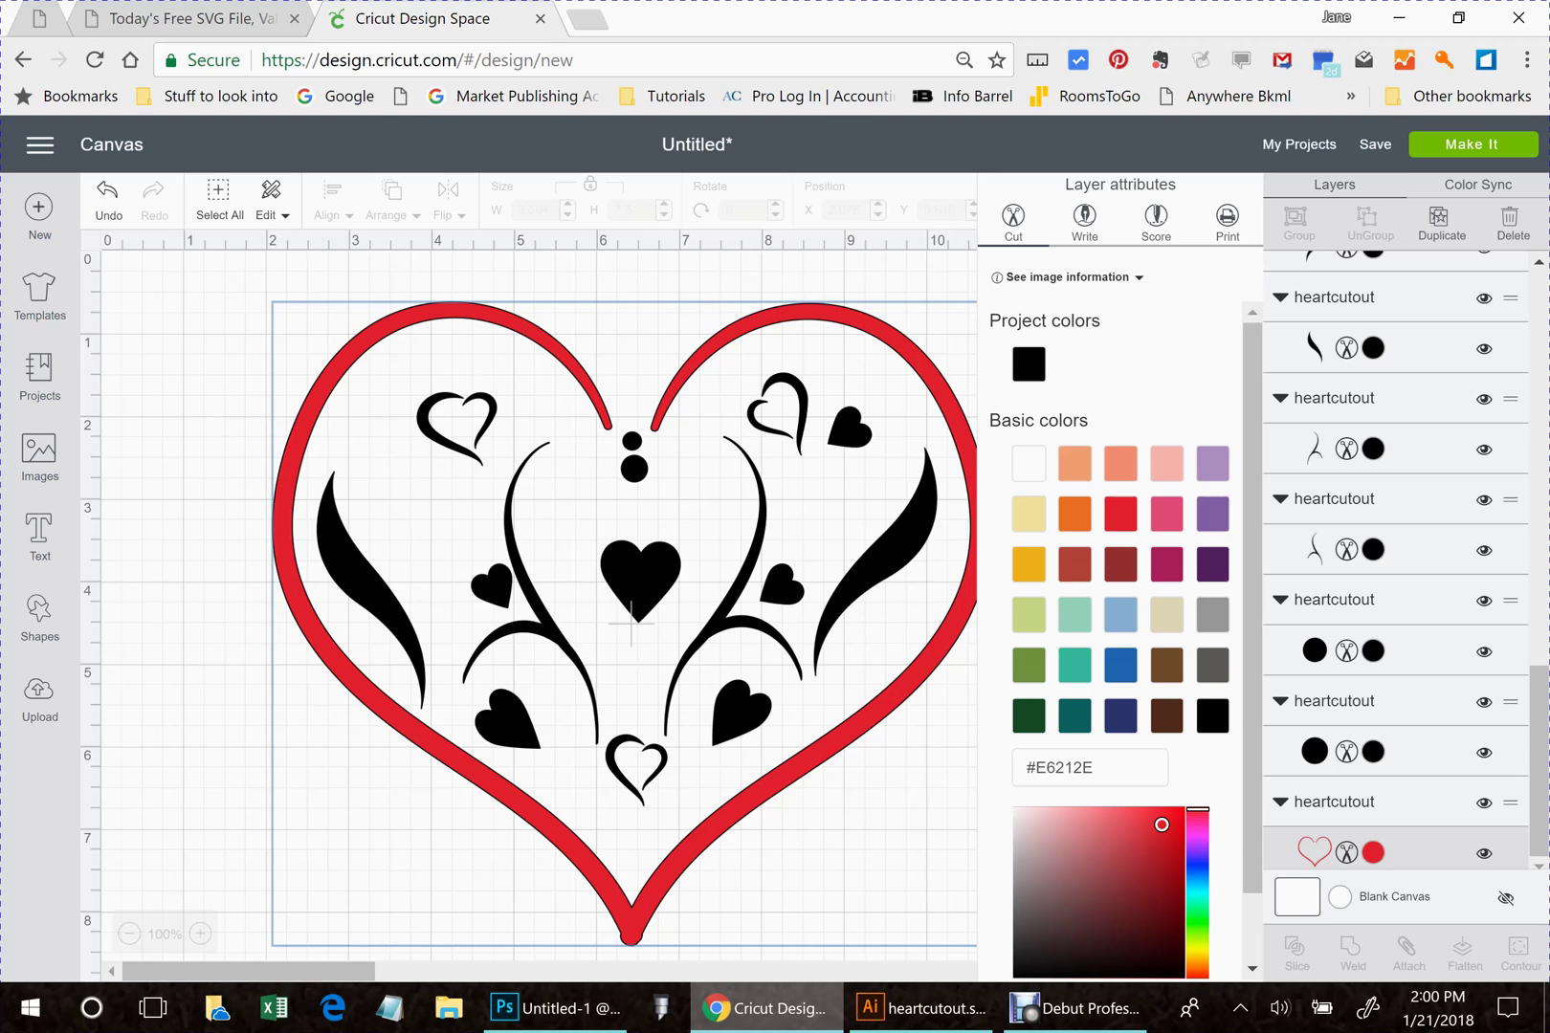
- Recolor the central solid heart and the small solid heart to its right with the Very Berry project color
click(638, 594)
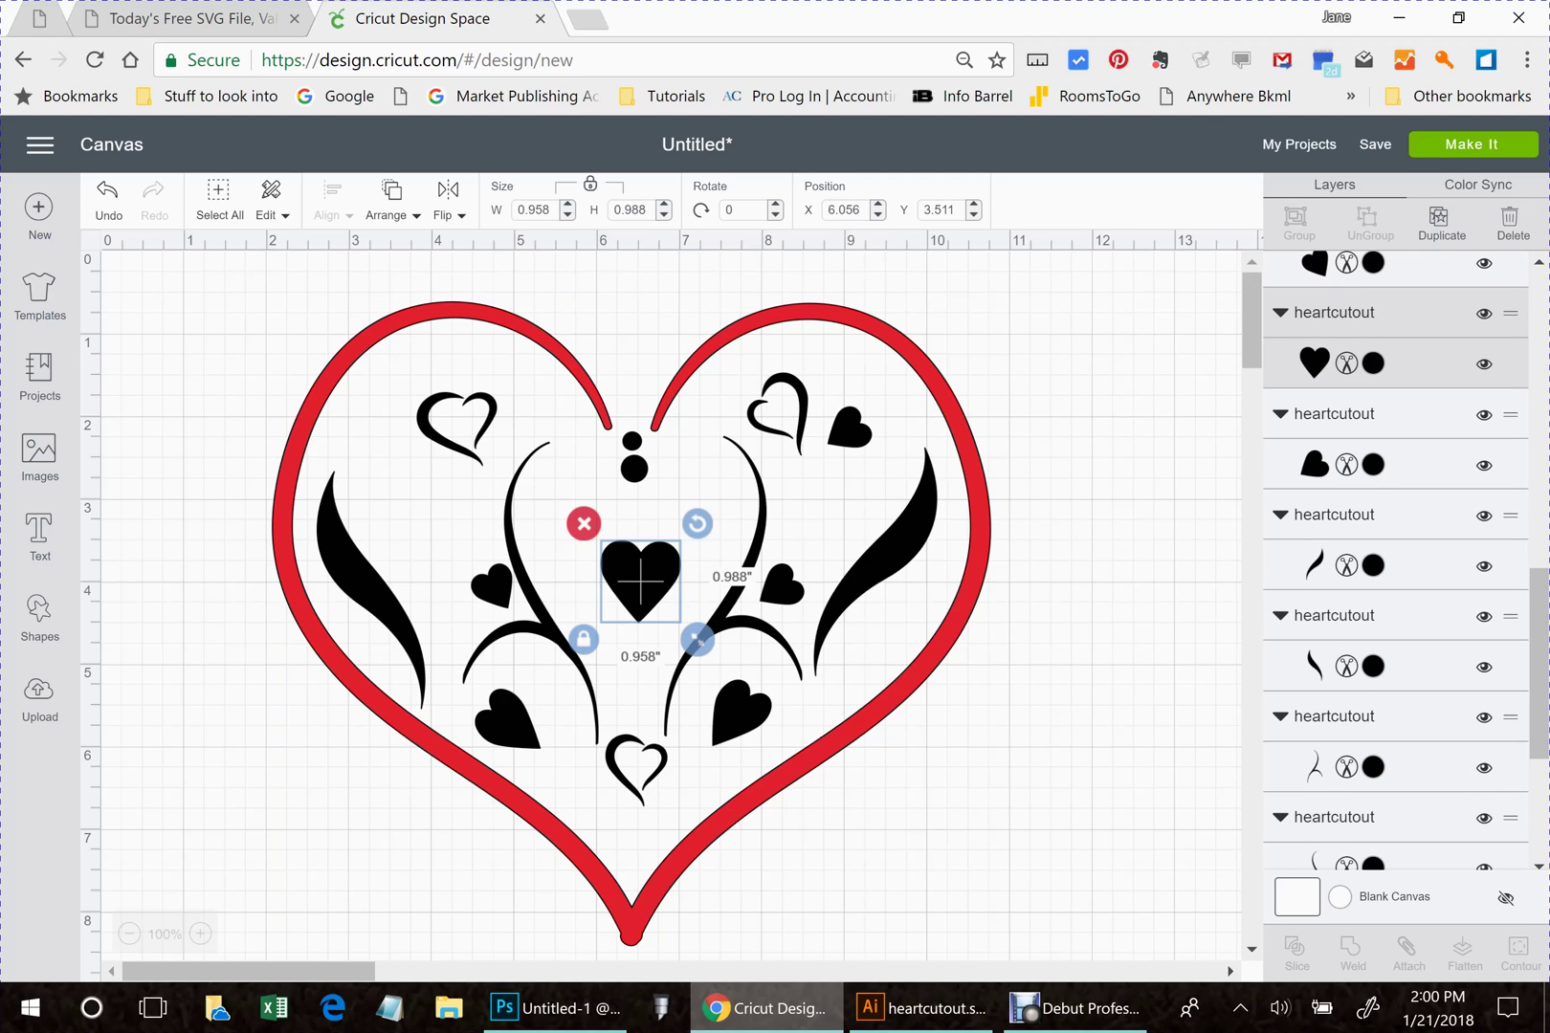
click(1372, 363)
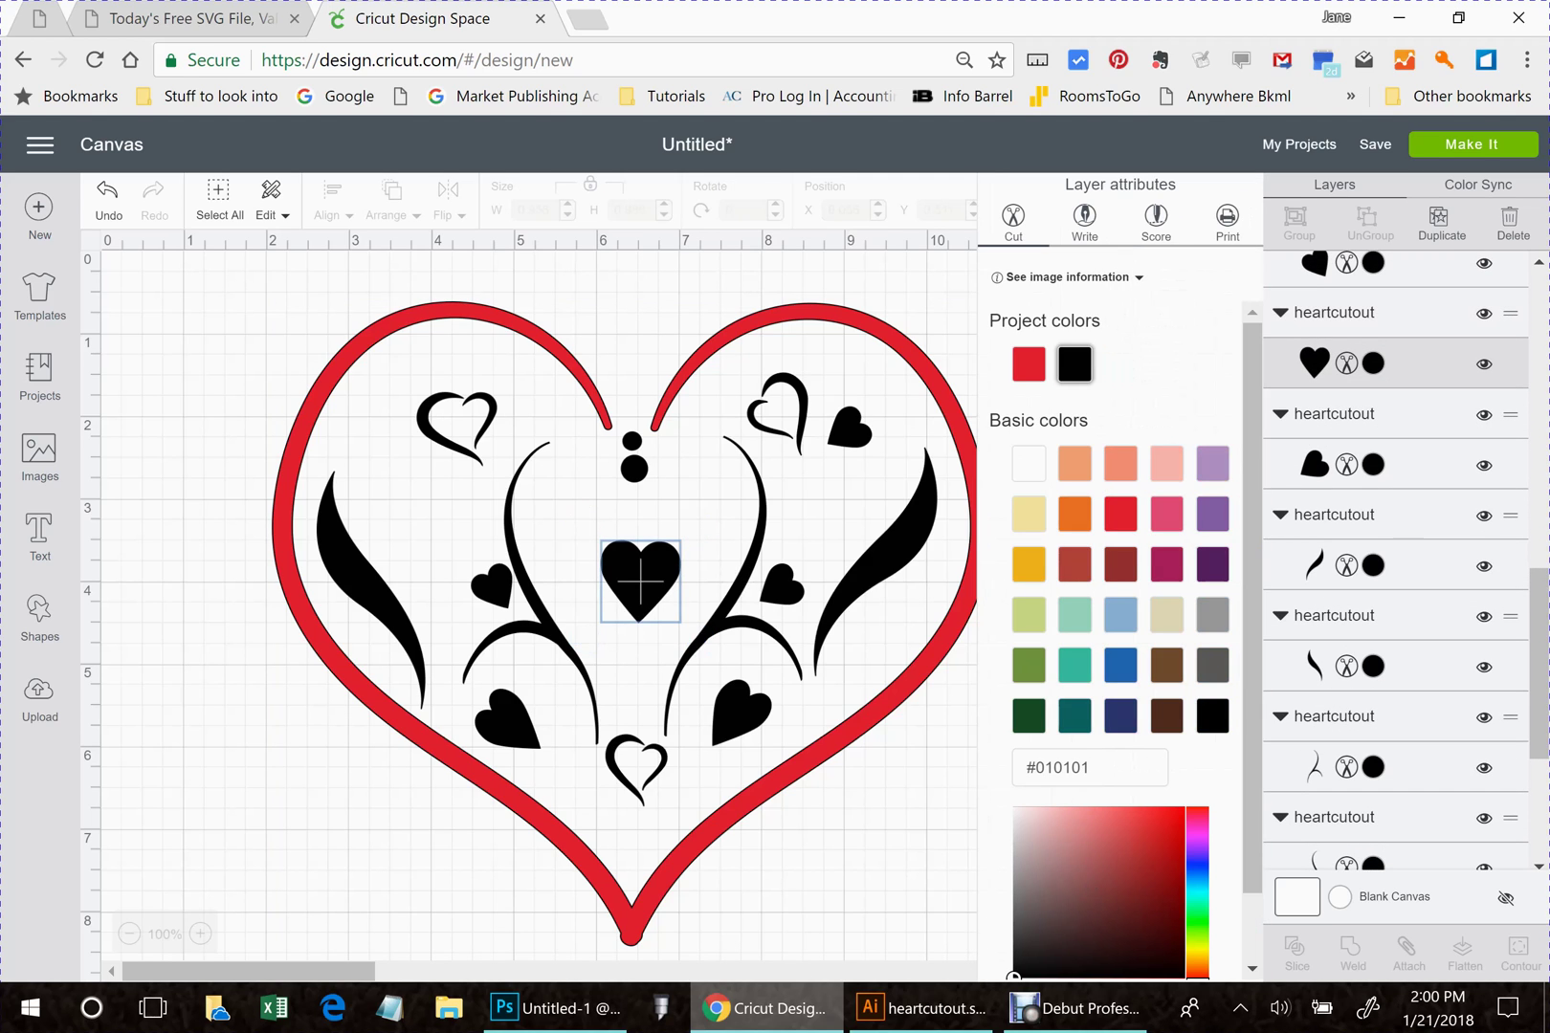
click(1029, 363)
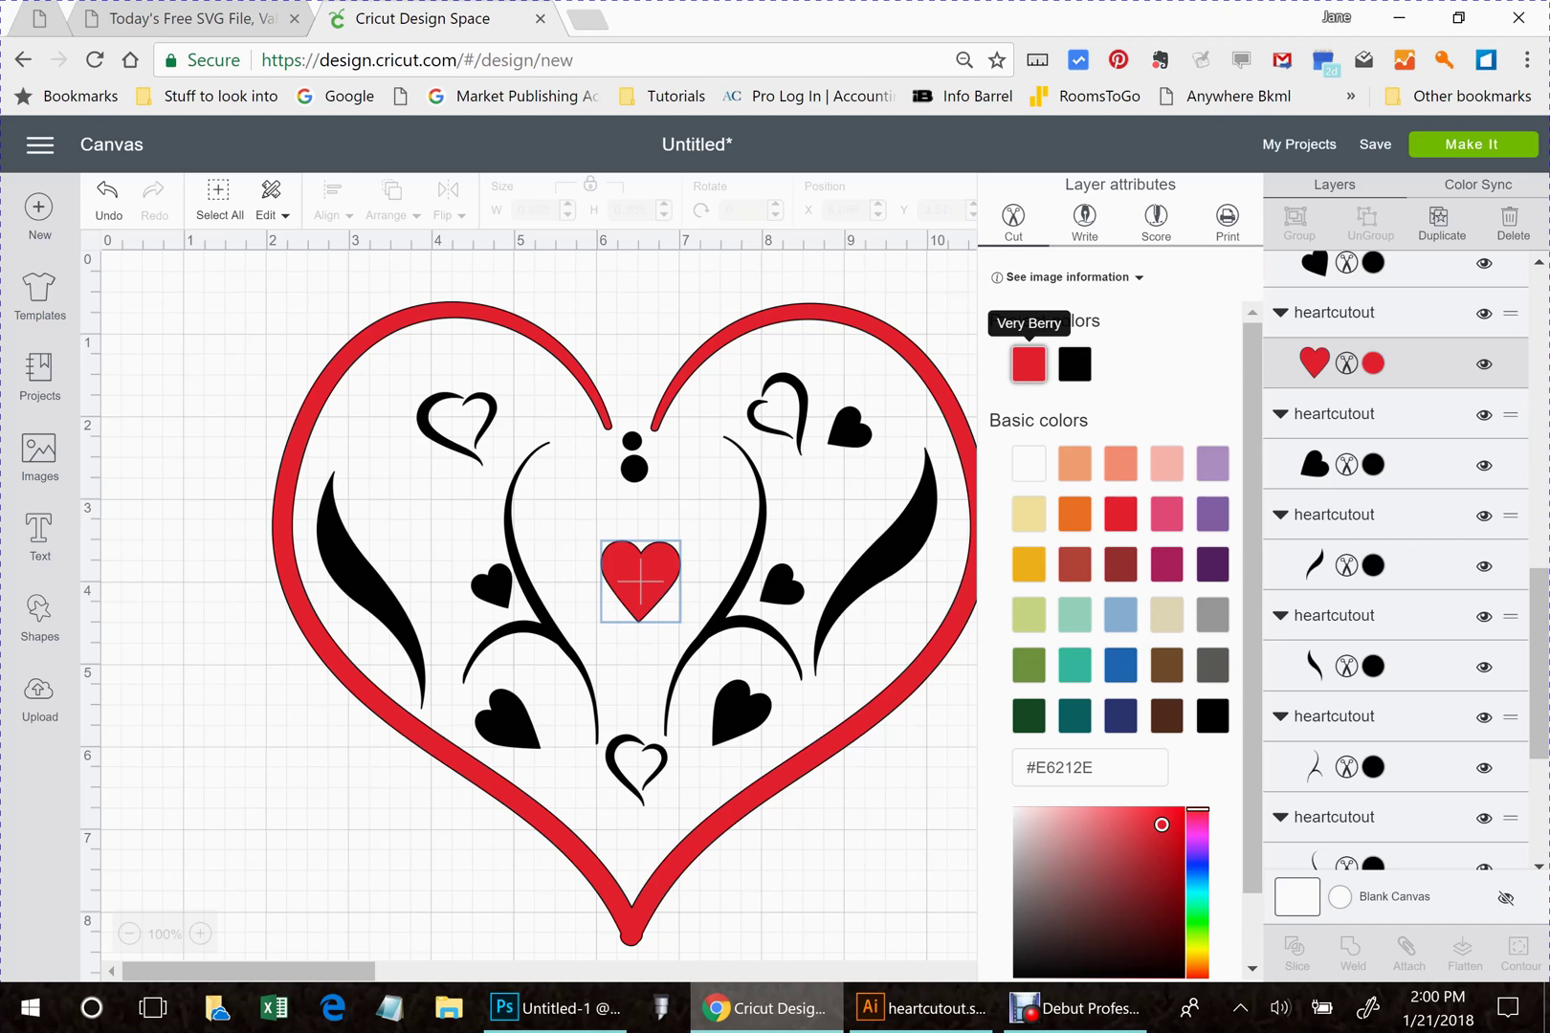
click(1372, 464)
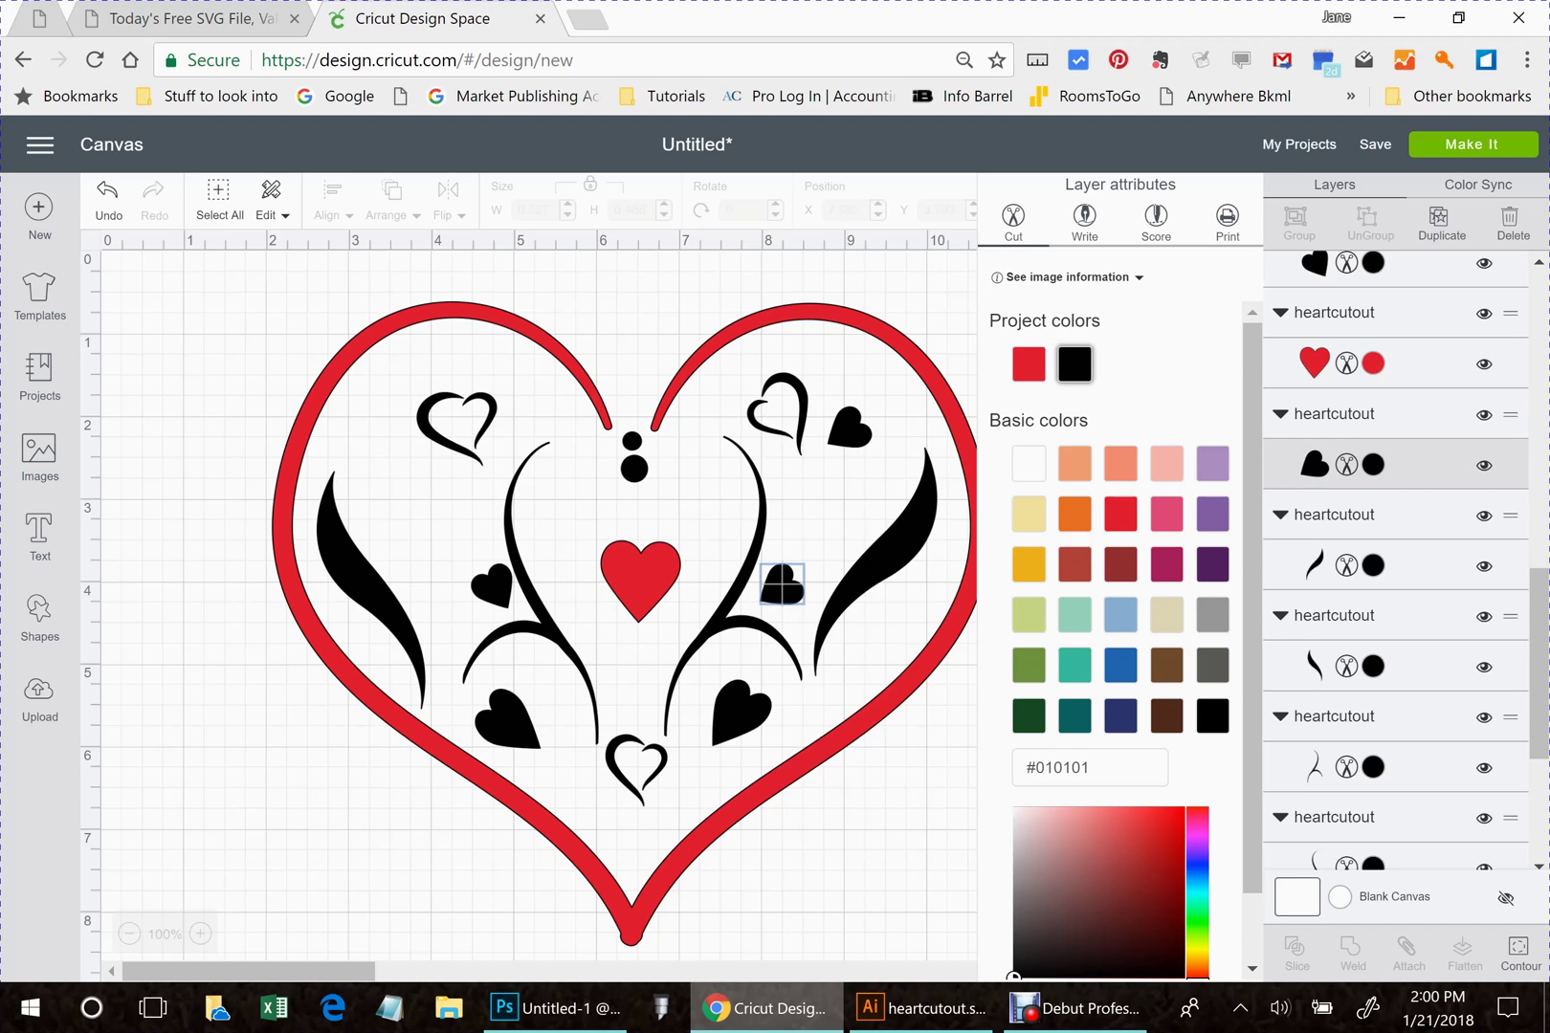
click(1028, 364)
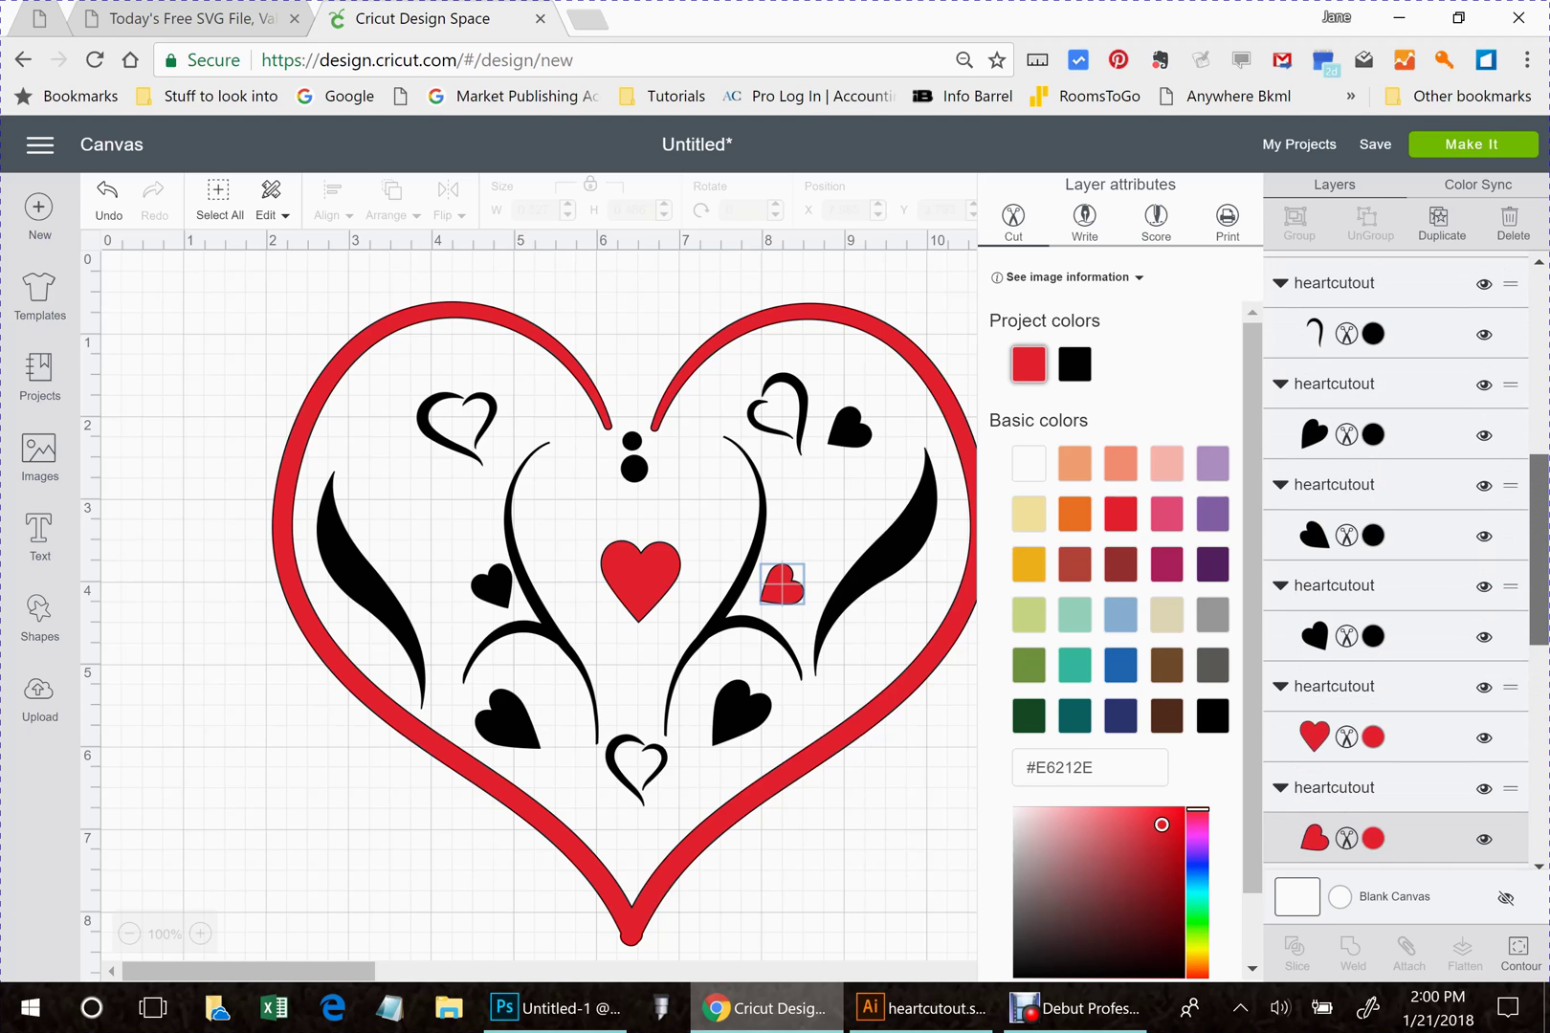
- Apply Very Berry to the two lower solid hearts and the small solid heart left of the center
click(741, 713)
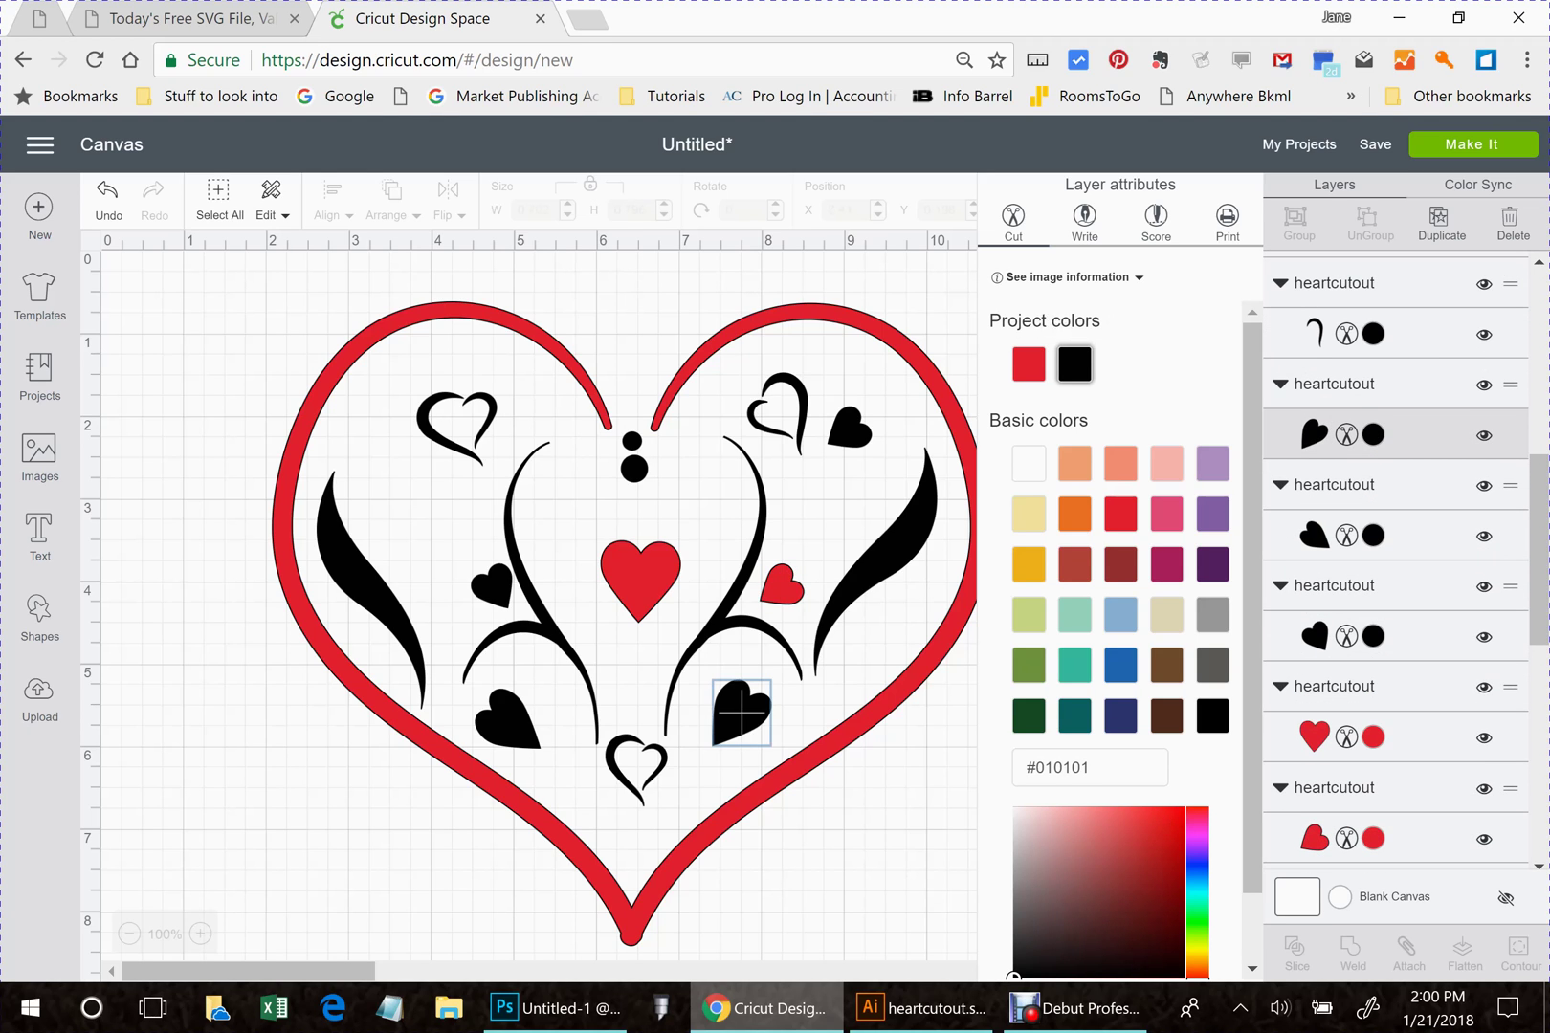
click(1028, 364)
click(507, 717)
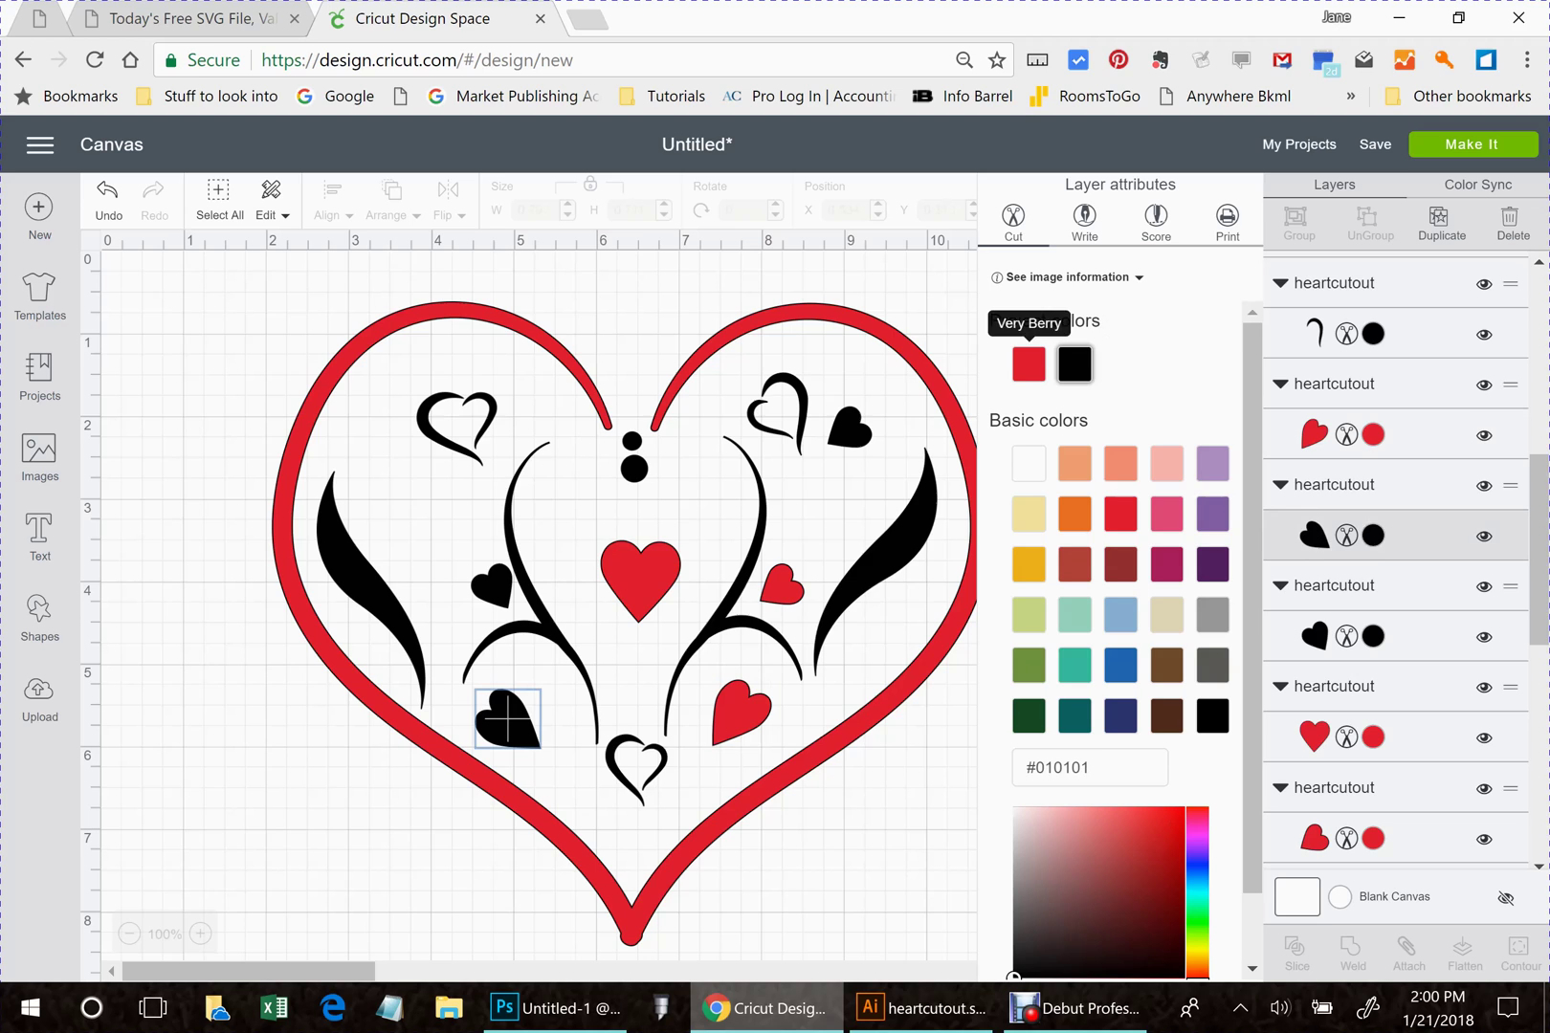
click(1028, 363)
click(492, 586)
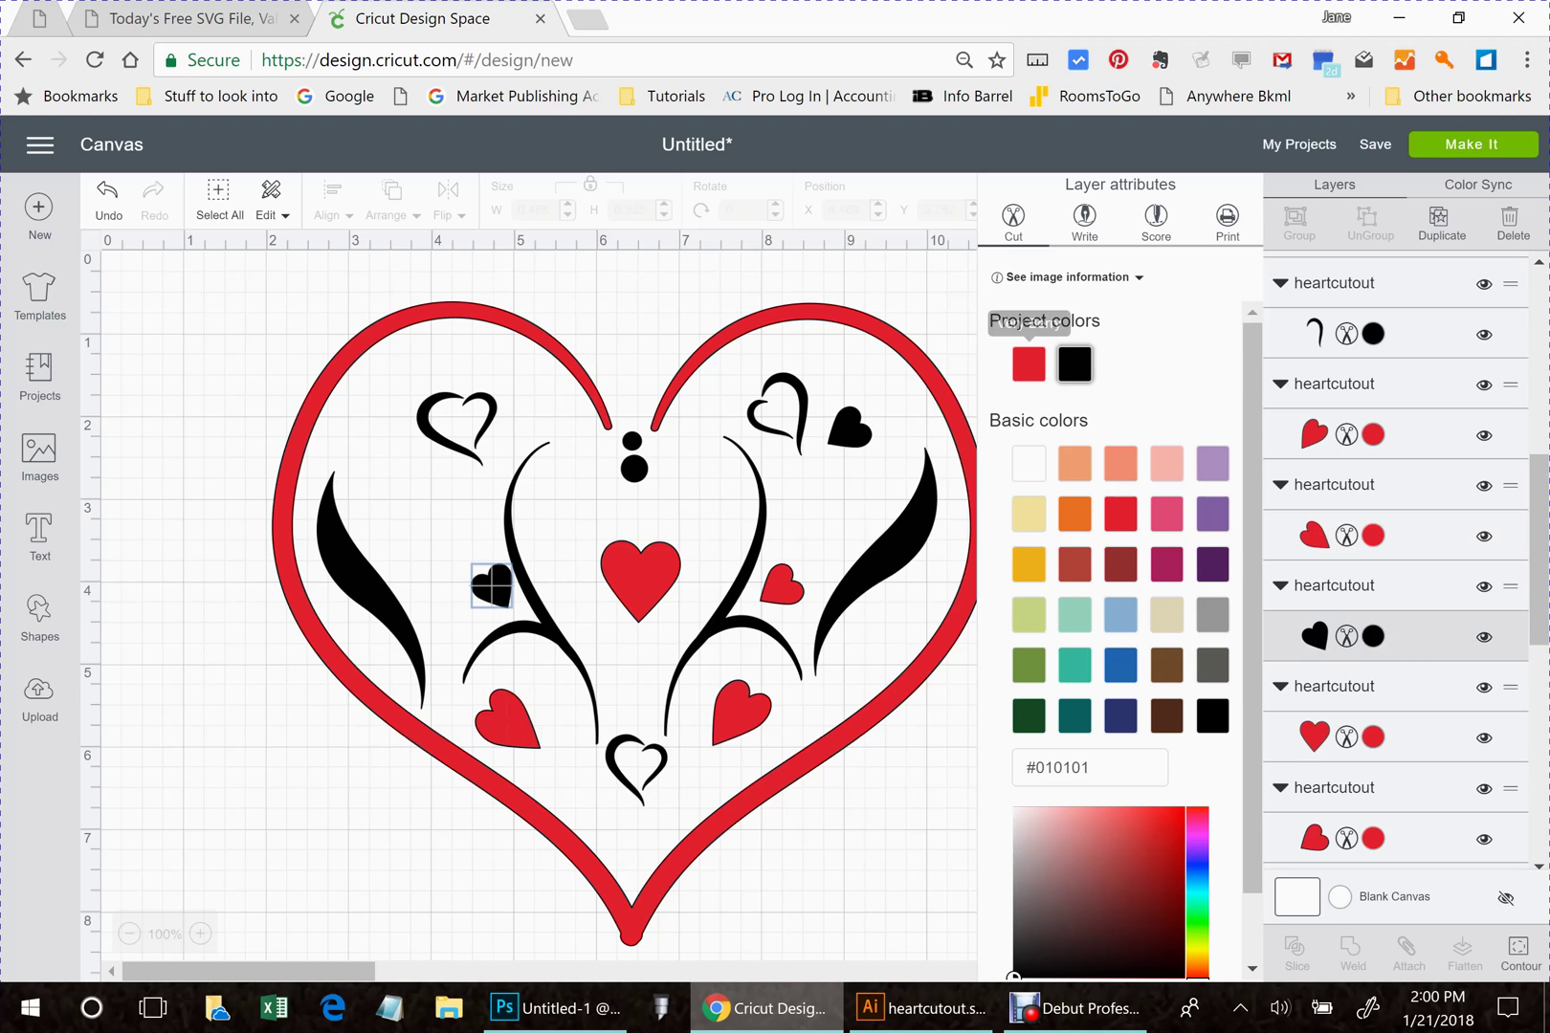
click(1029, 363)
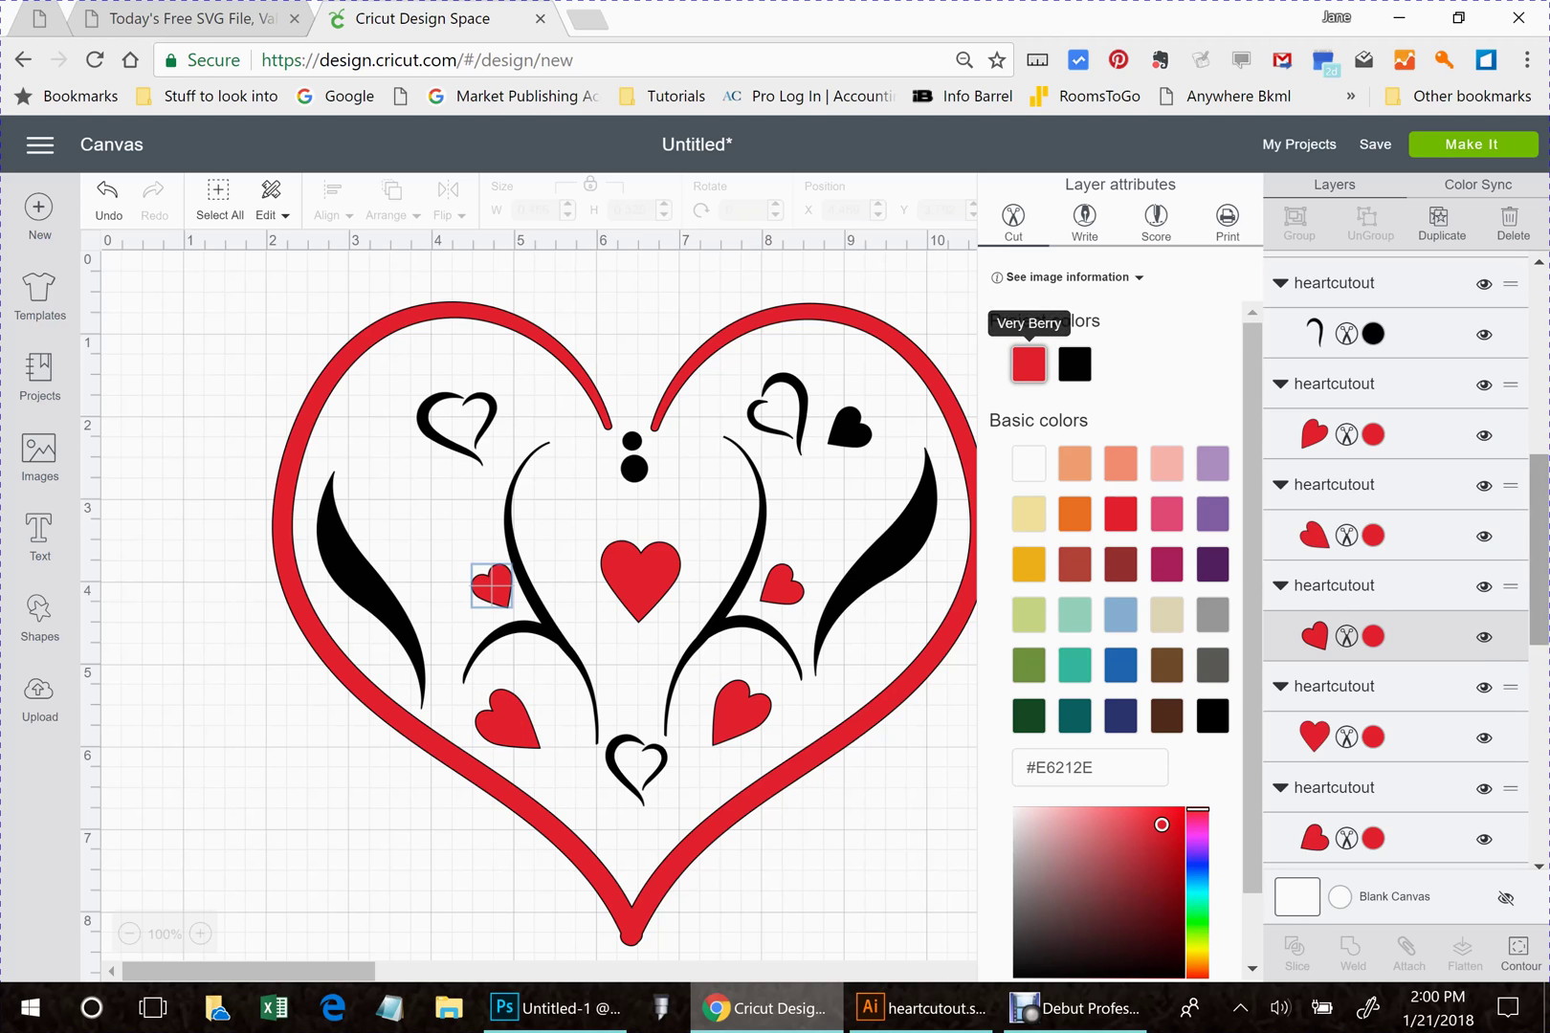
- Recolor both halves of the upper-right outlined heart Very Berry
scroll(1397, 564, up, 3)
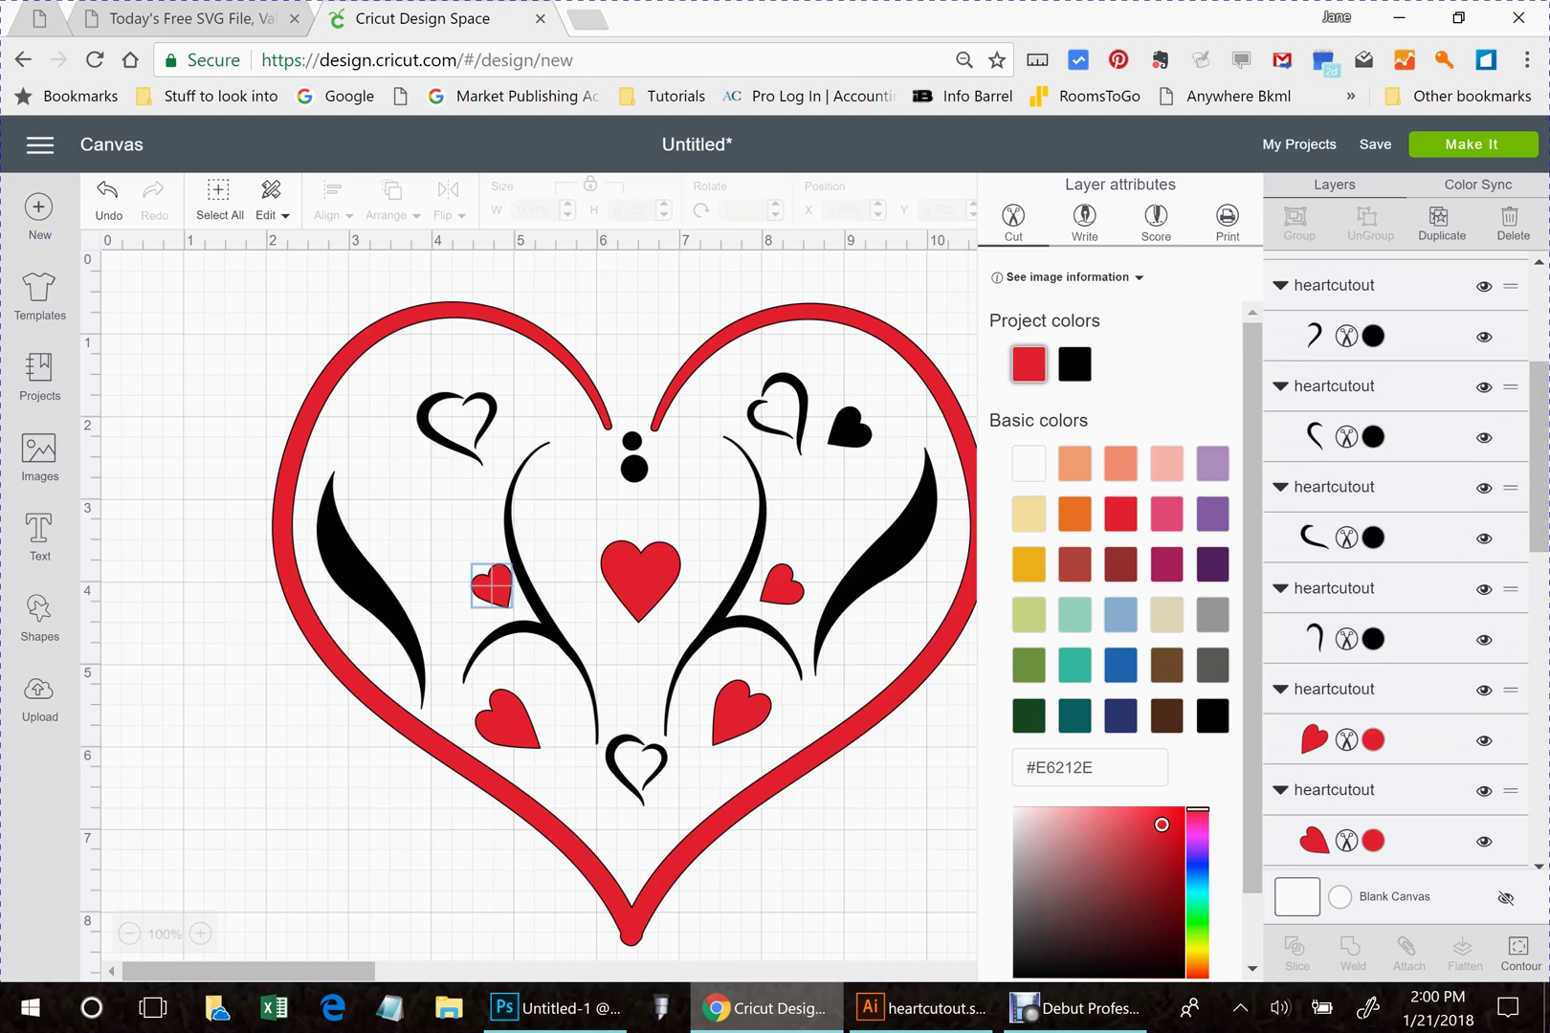
click(1397, 536)
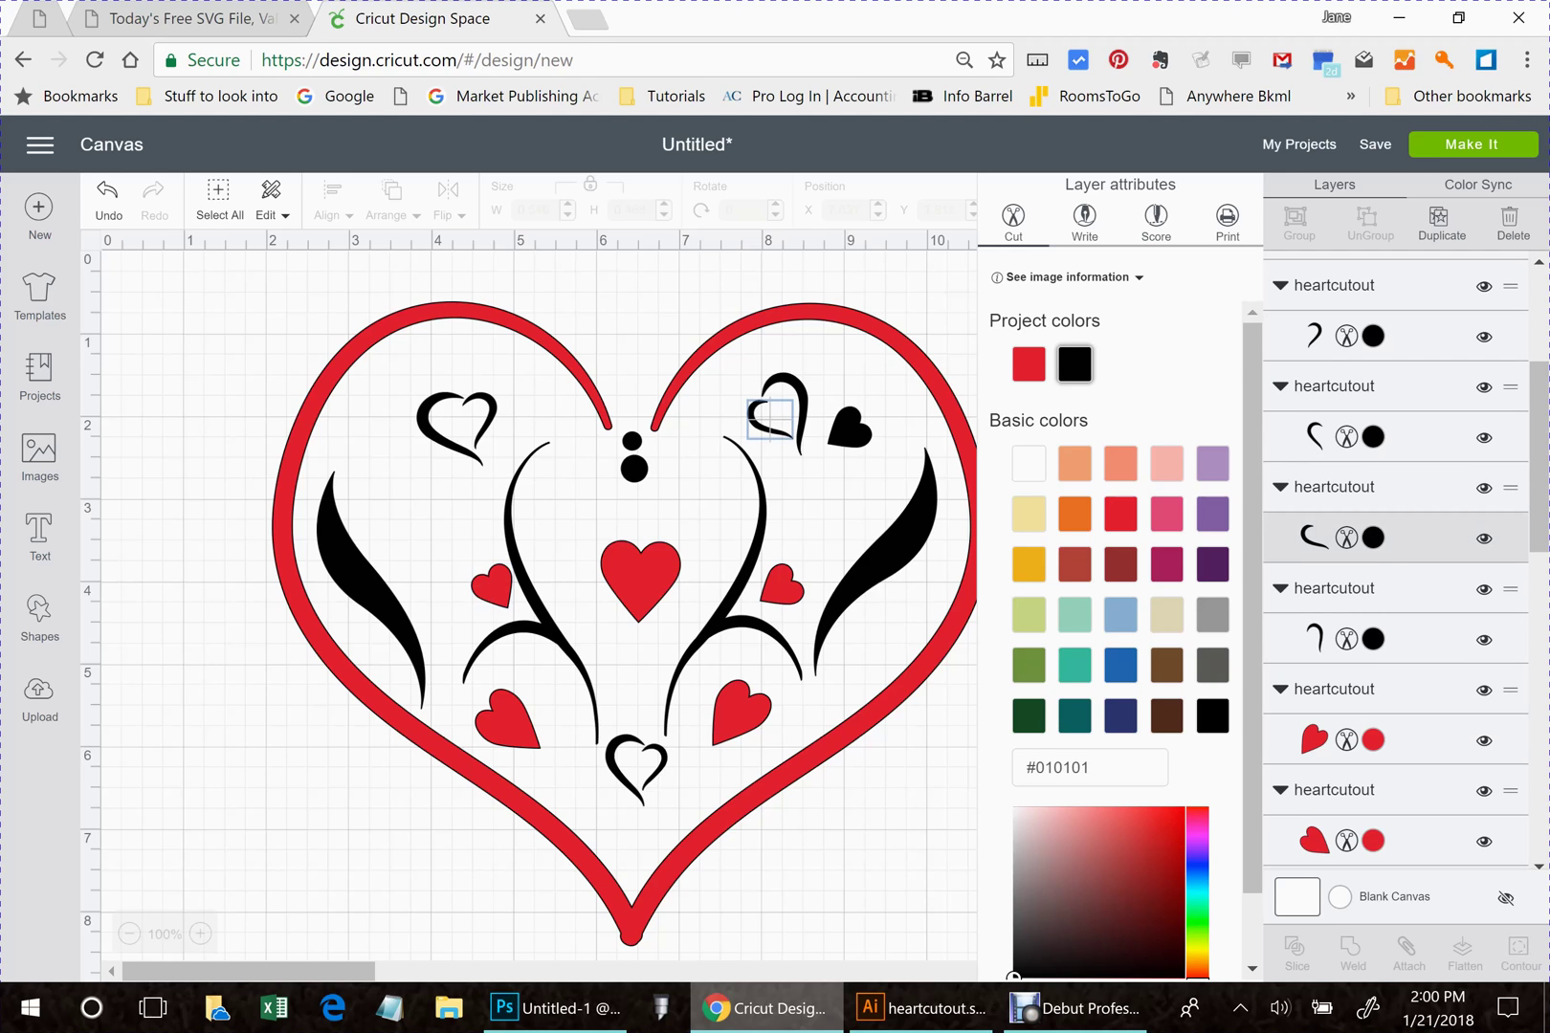
click(1028, 363)
click(1397, 638)
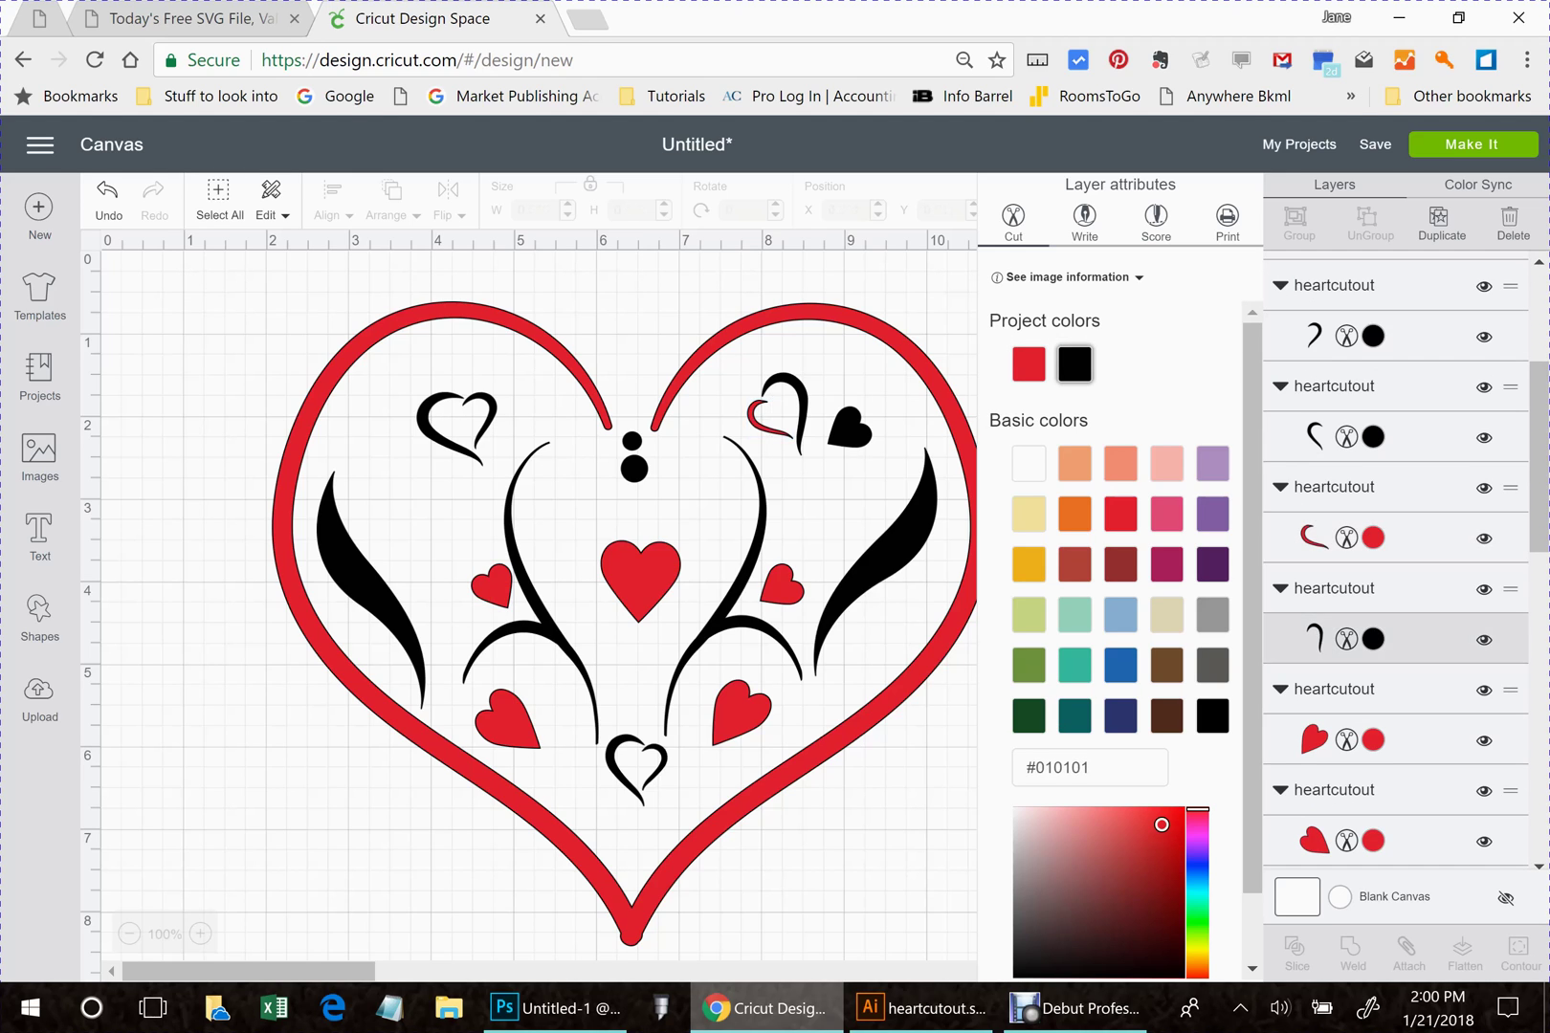
click(1028, 364)
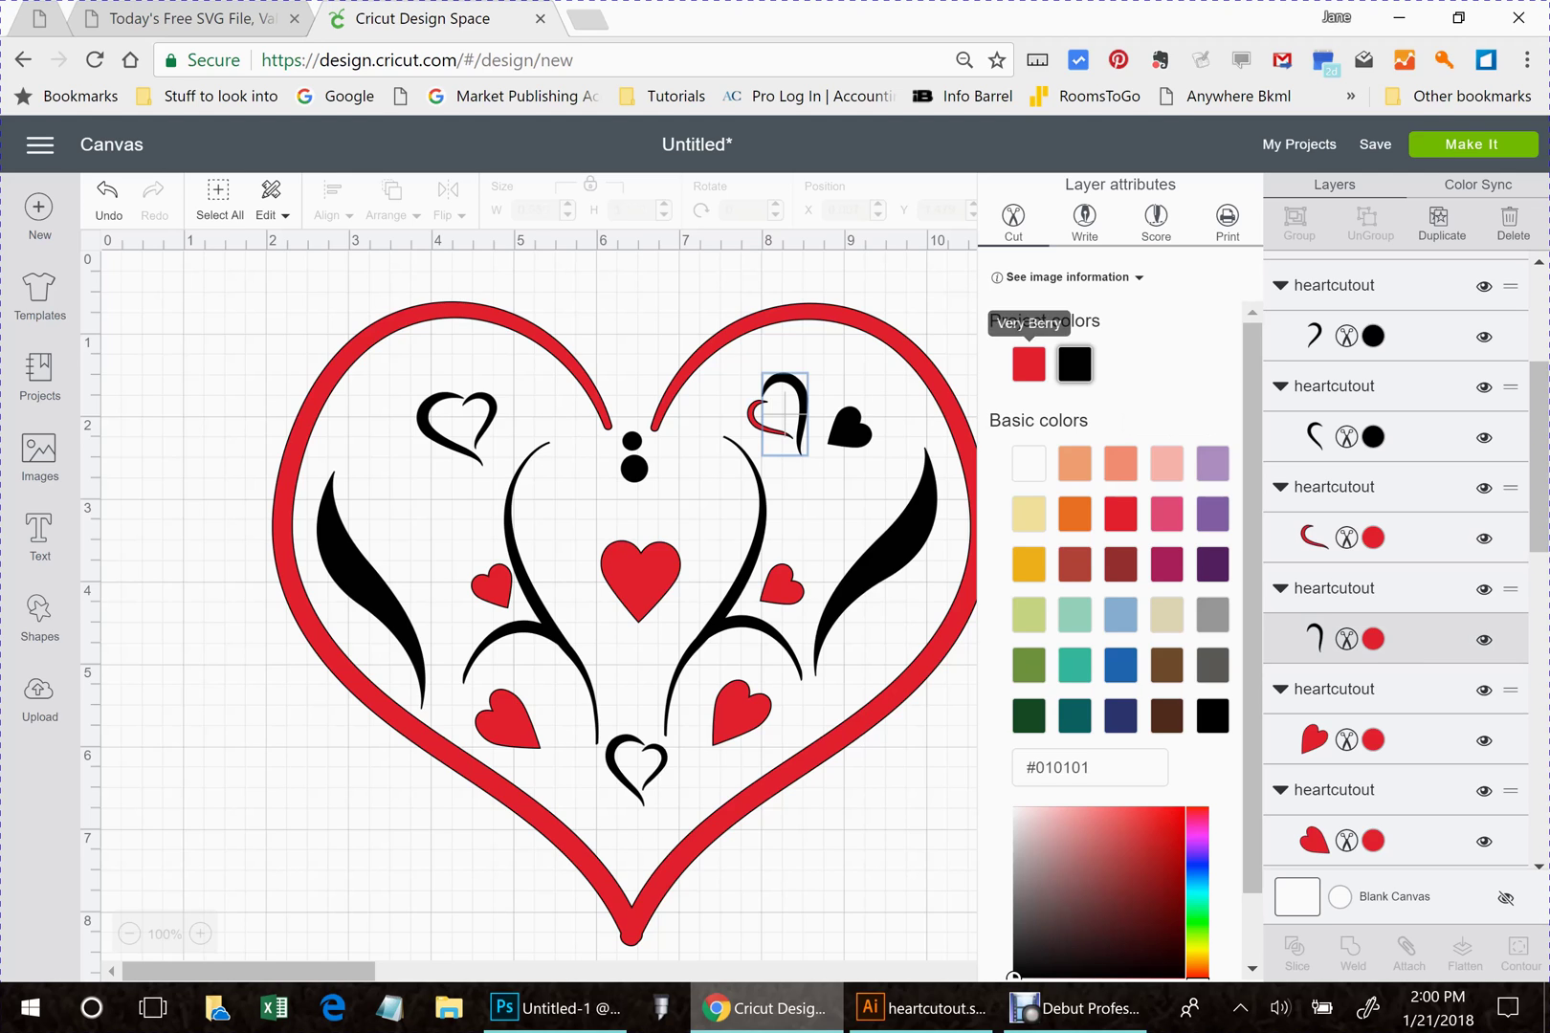
- Recolor both halves of the outlined heart near the bottom point of the design Very Berry
click(1397, 437)
click(1029, 364)
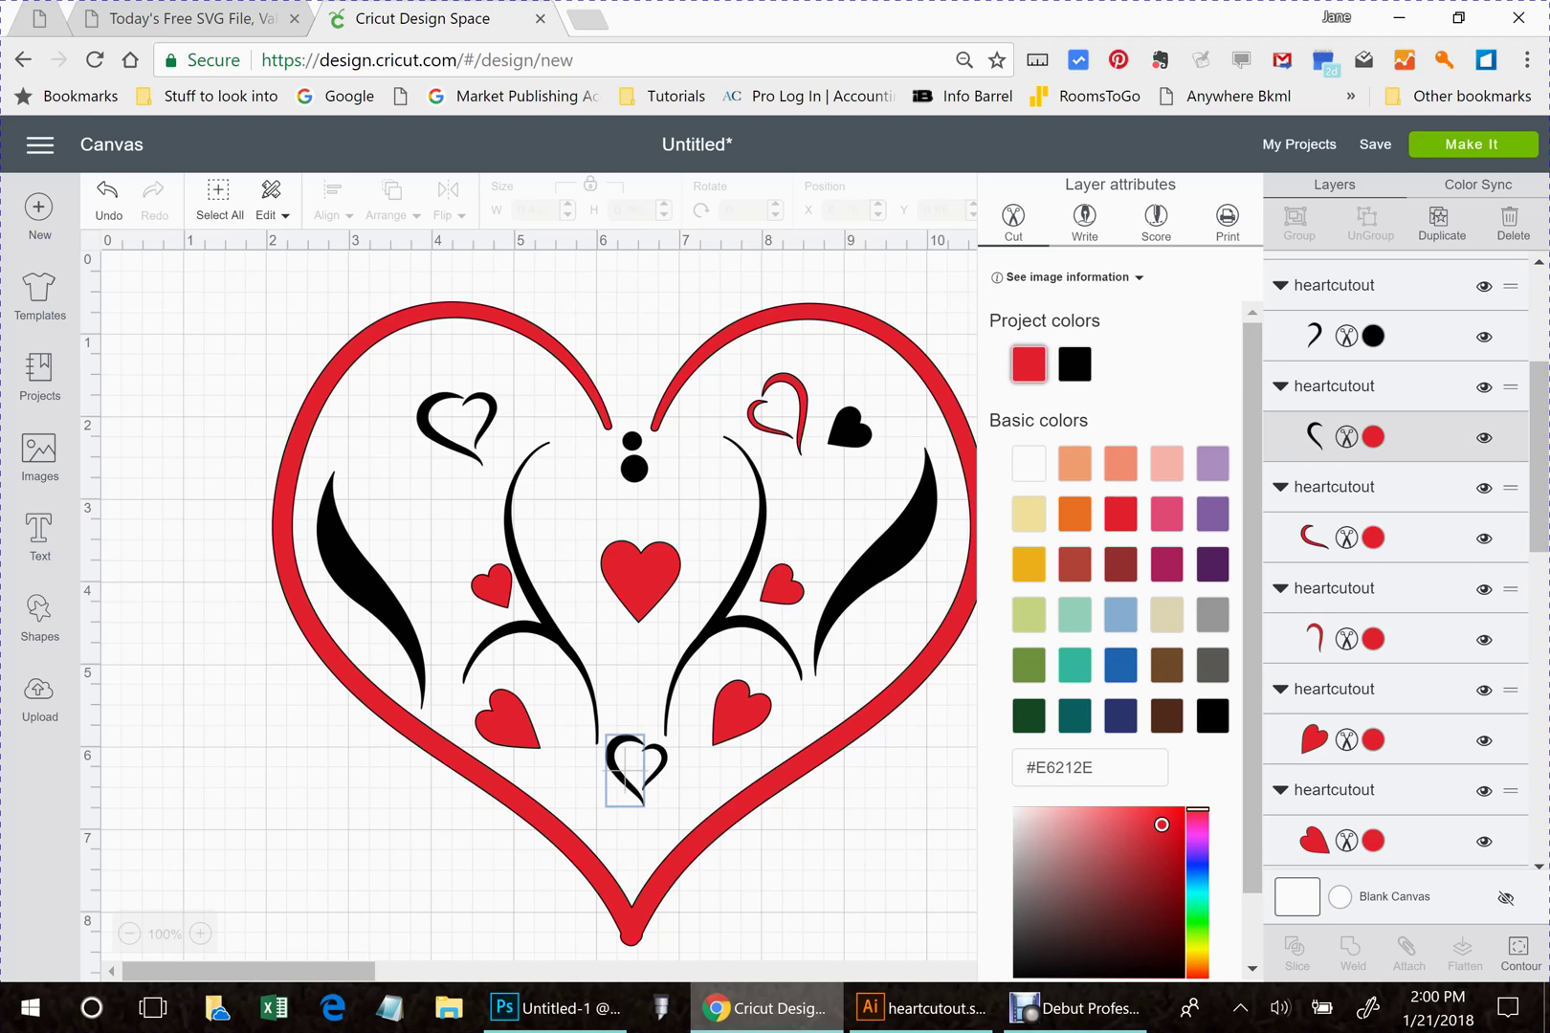
click(1397, 336)
click(1029, 363)
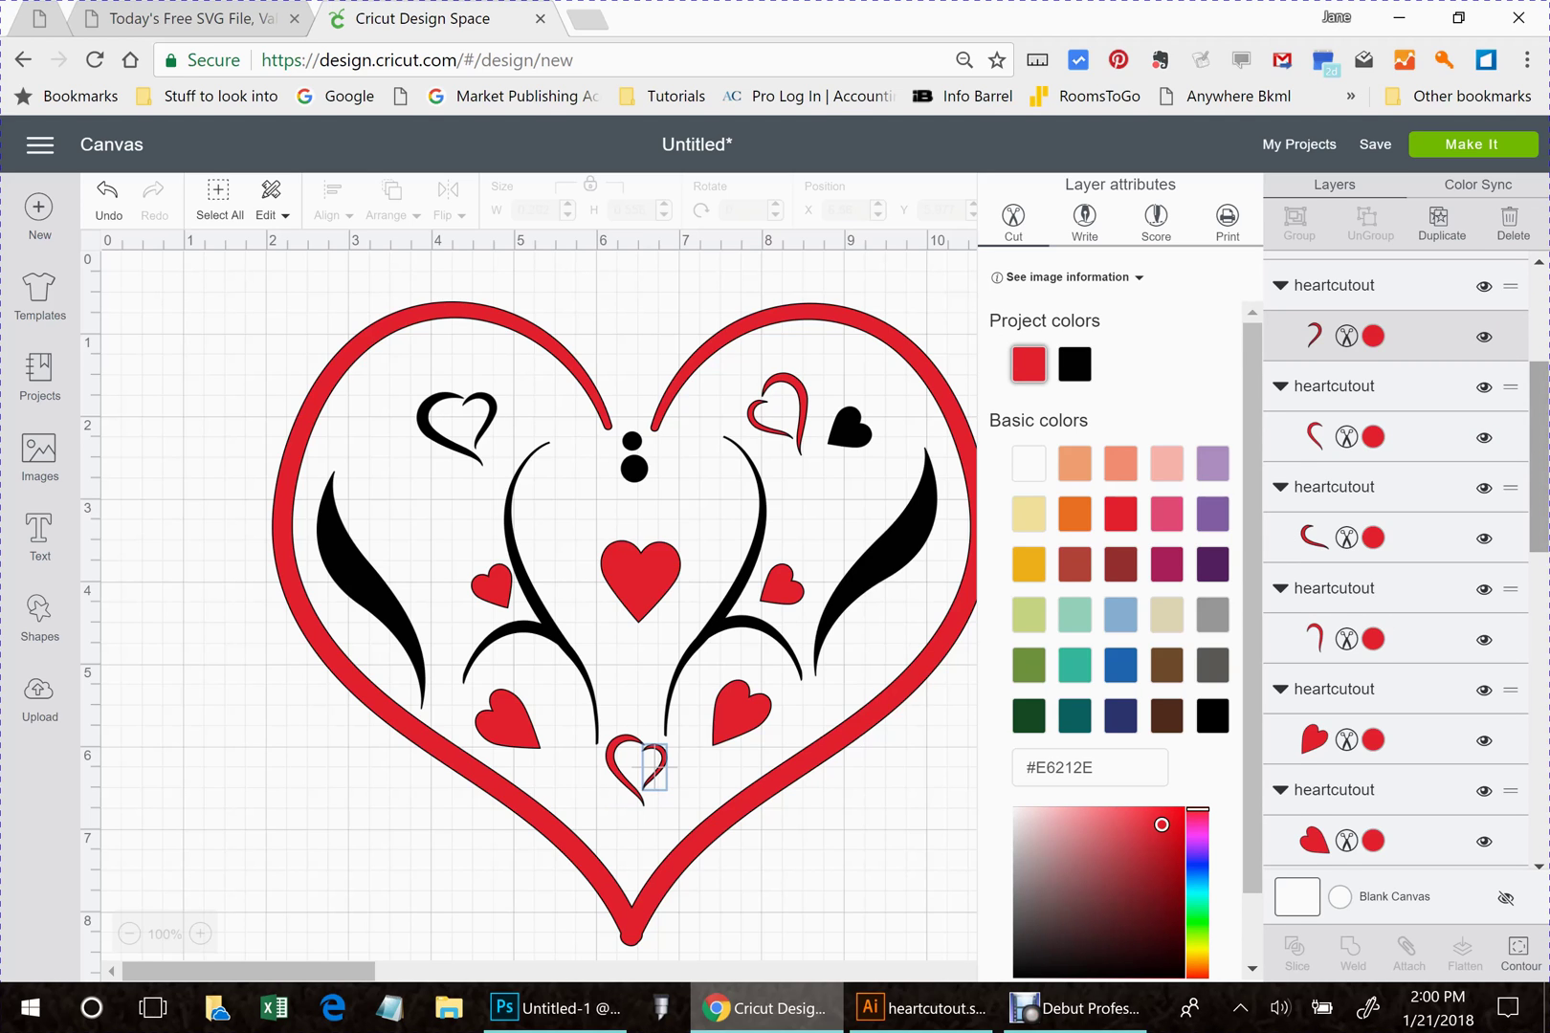
- Recolor both halves of the upper-left outlined heart Very Berry
scroll(1397, 561, up, 3)
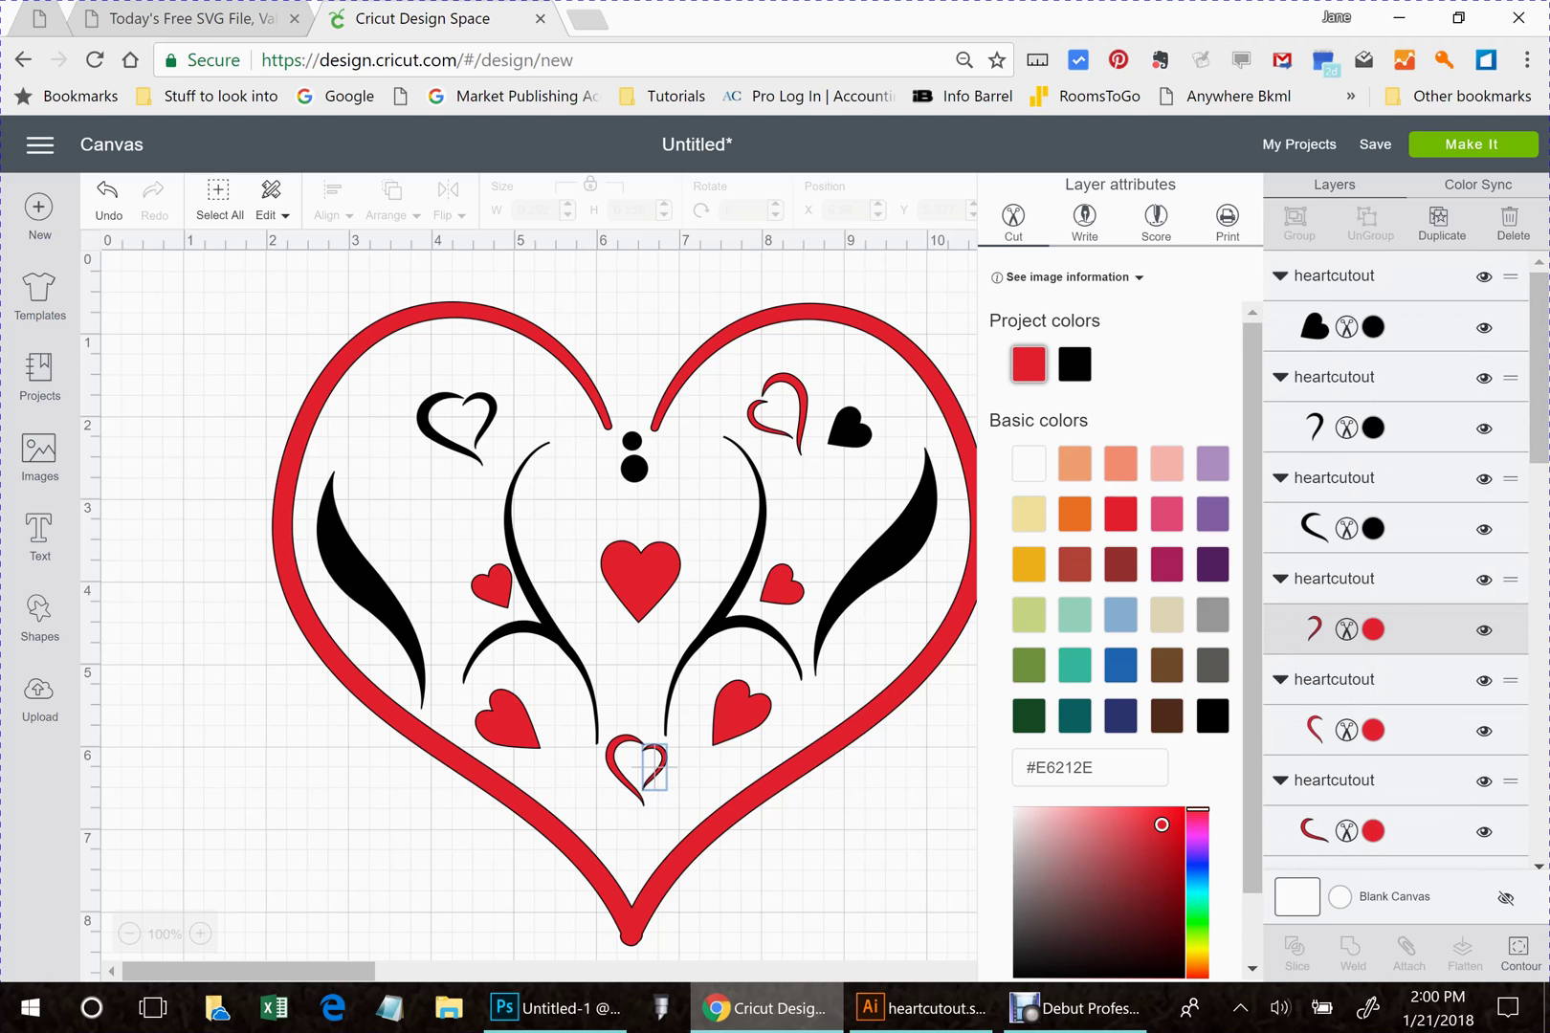
click(1373, 428)
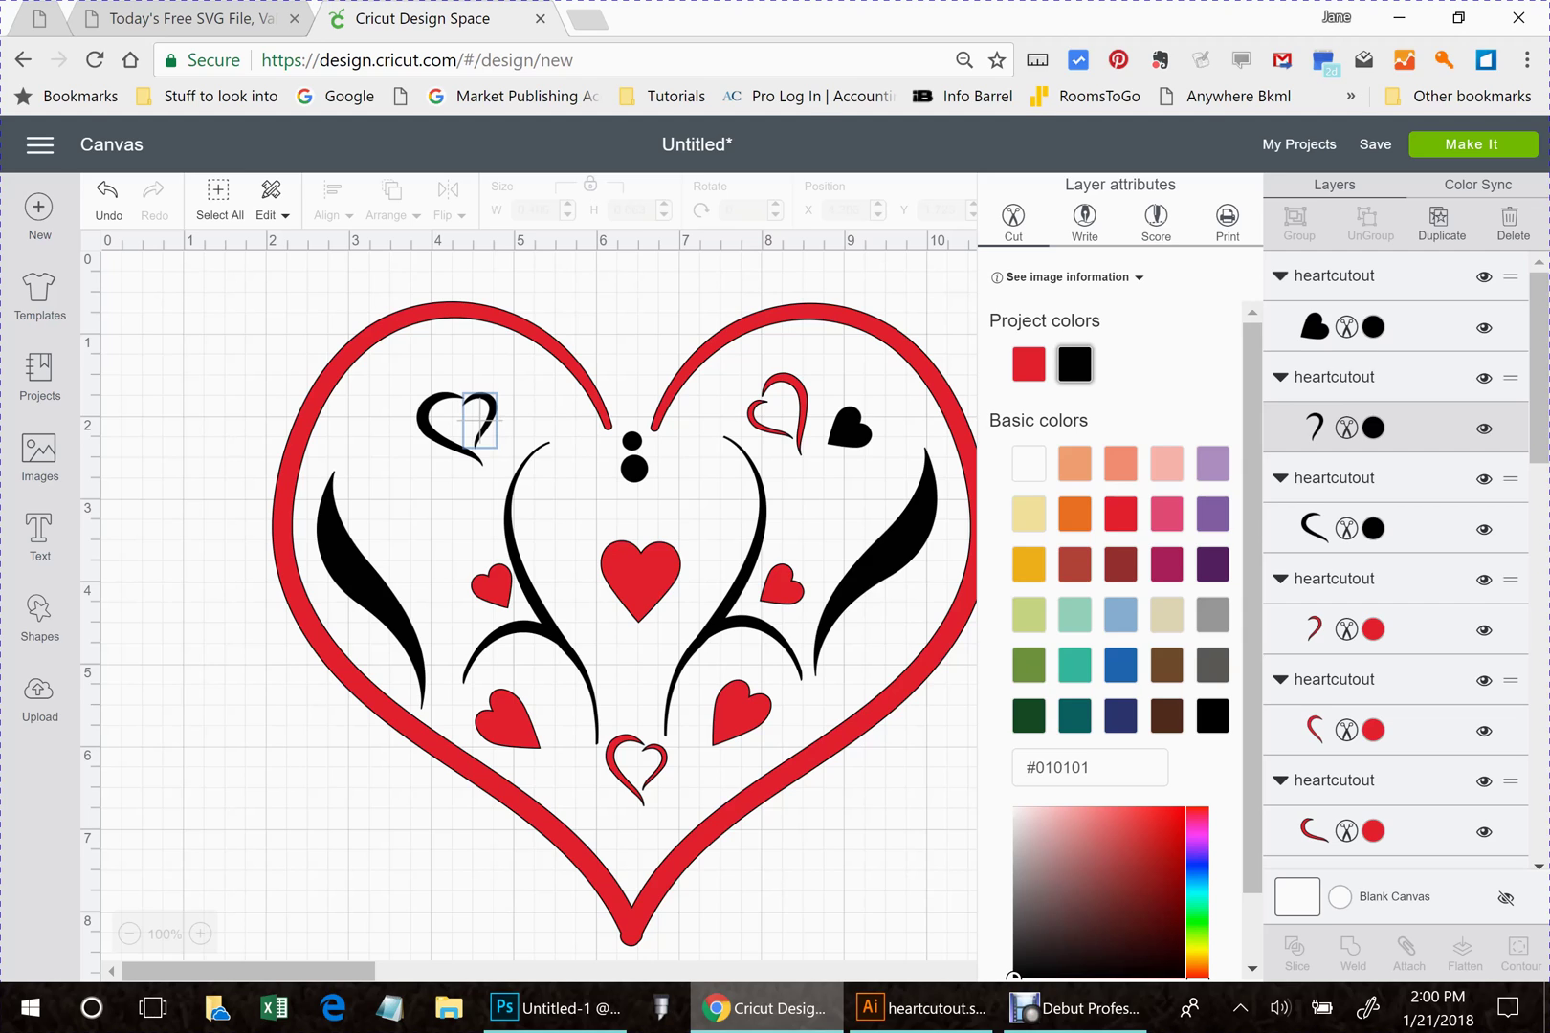
click(1028, 363)
click(1397, 528)
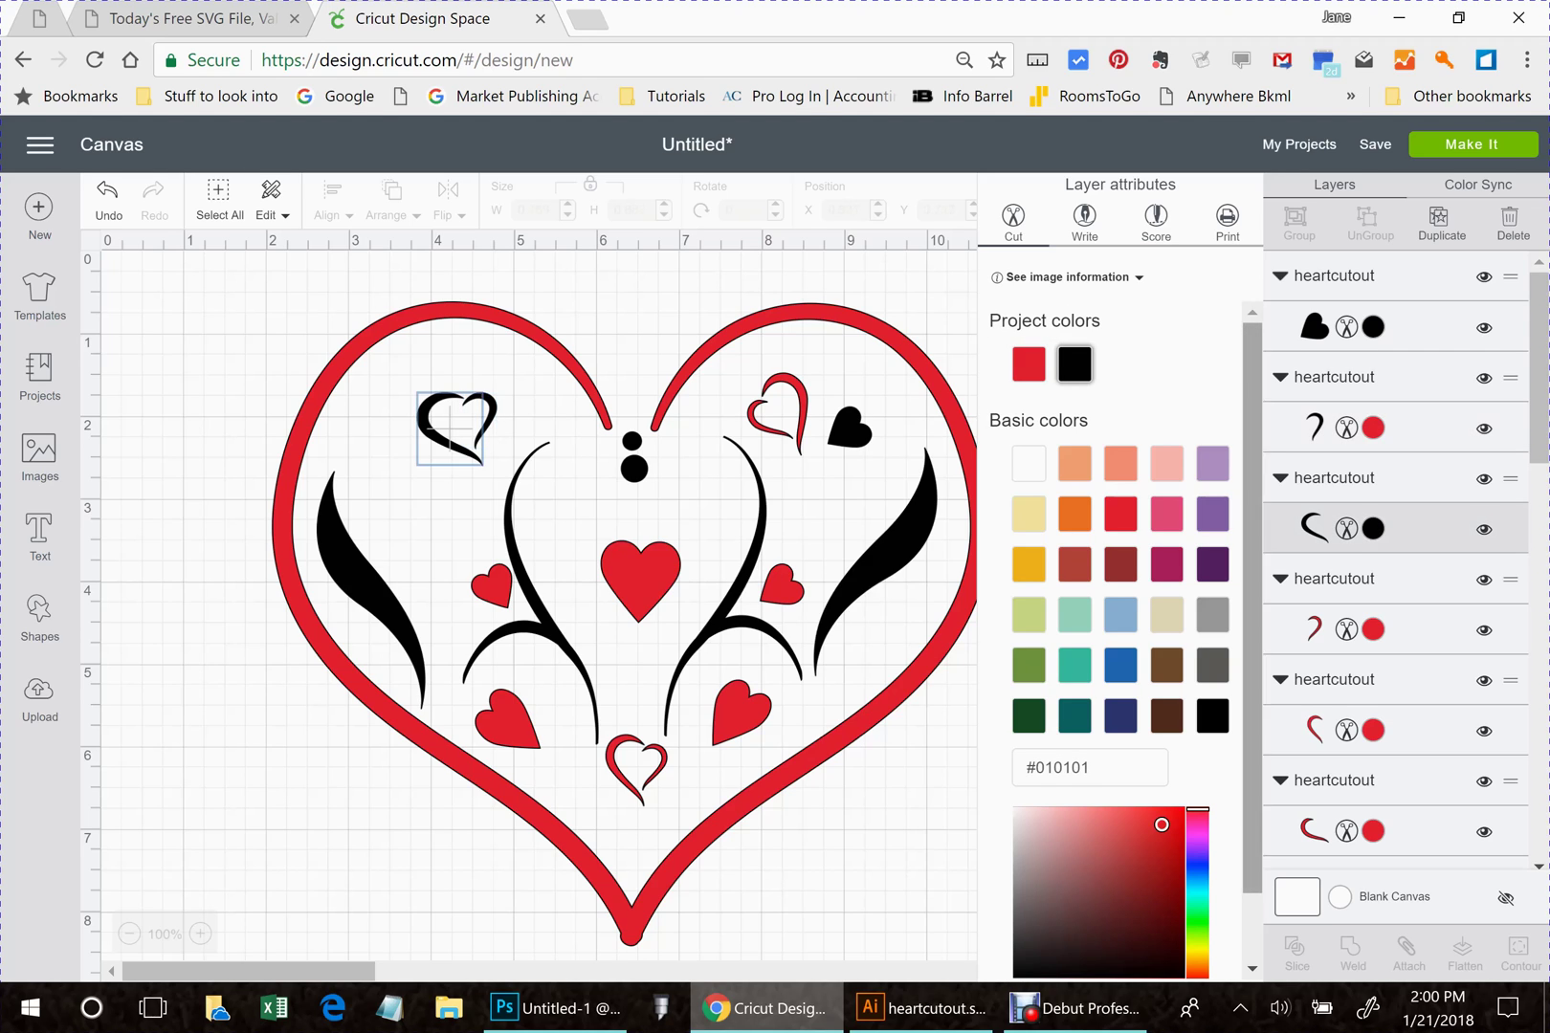
click(1028, 364)
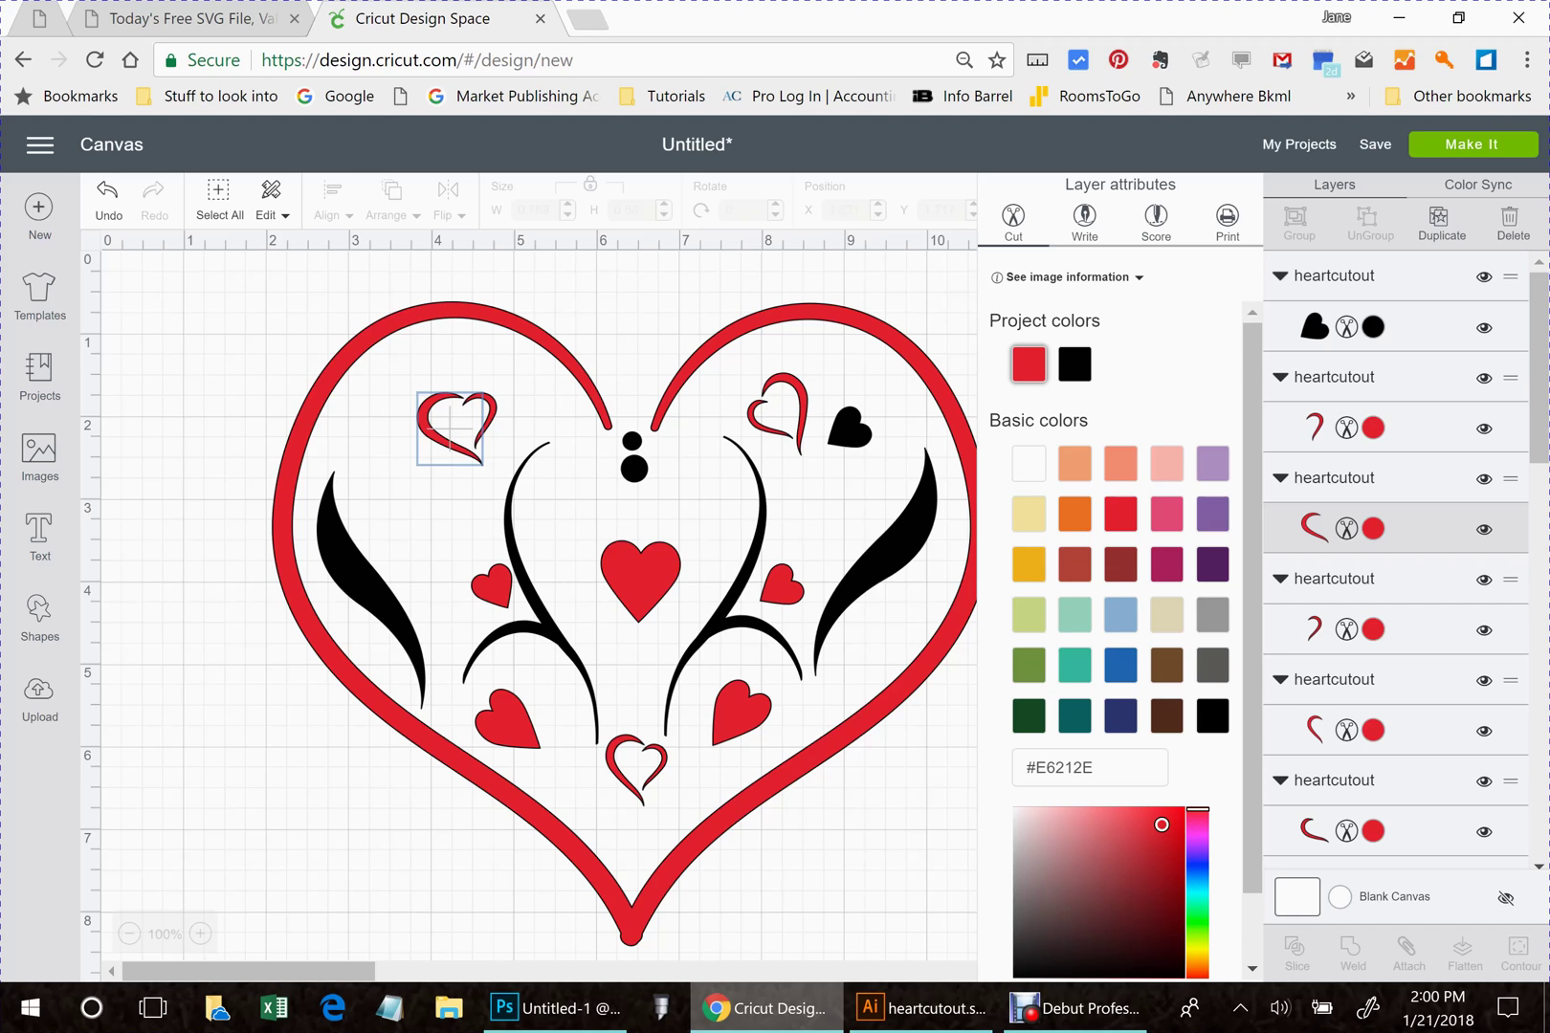
- Recolor the small solid heart in the upper-right part of the design Very Berry
click(1397, 326)
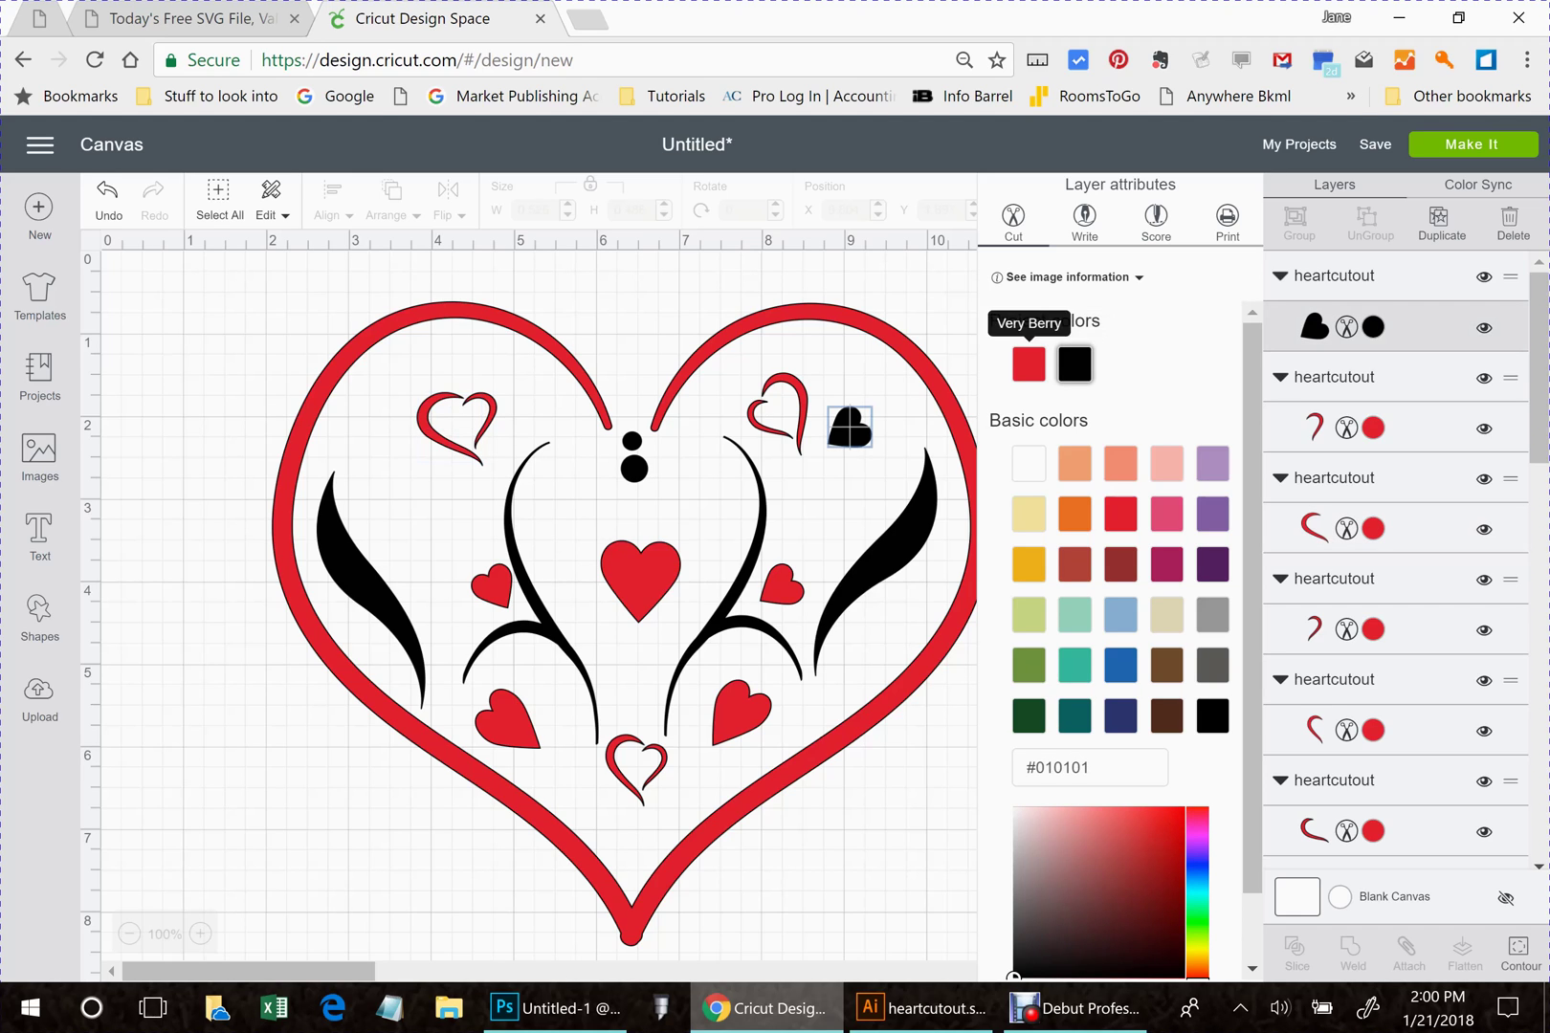
click(1029, 363)
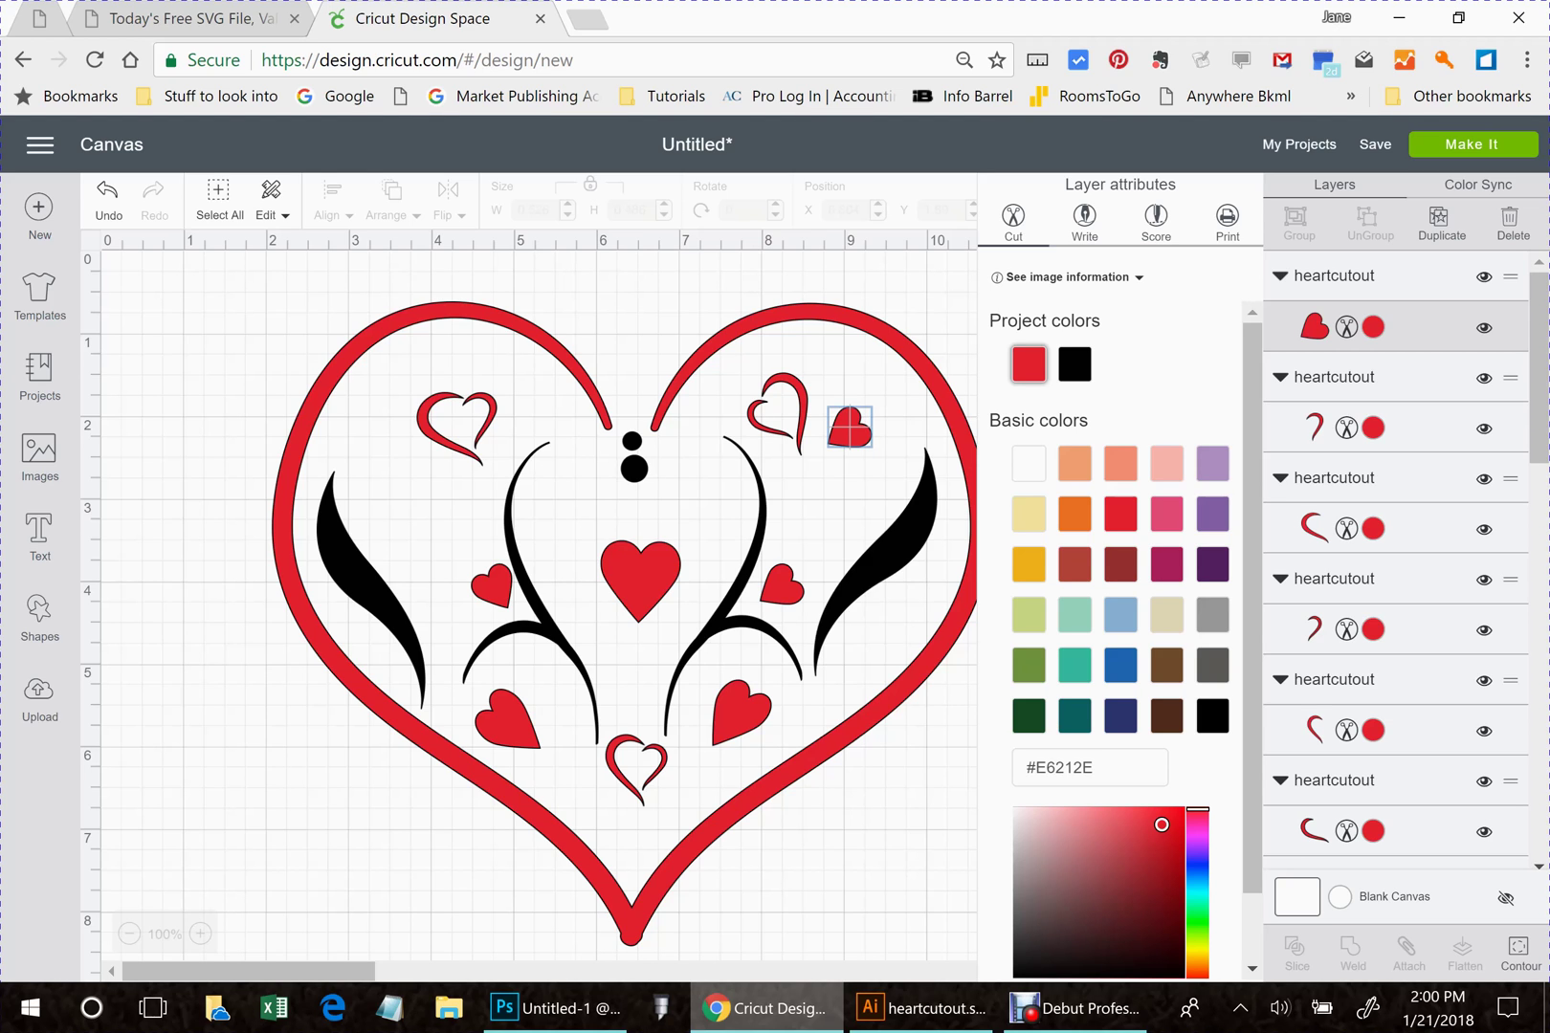
- Recolor the leaf shape and the forked swirl in the design's right half Gray
click(875, 565)
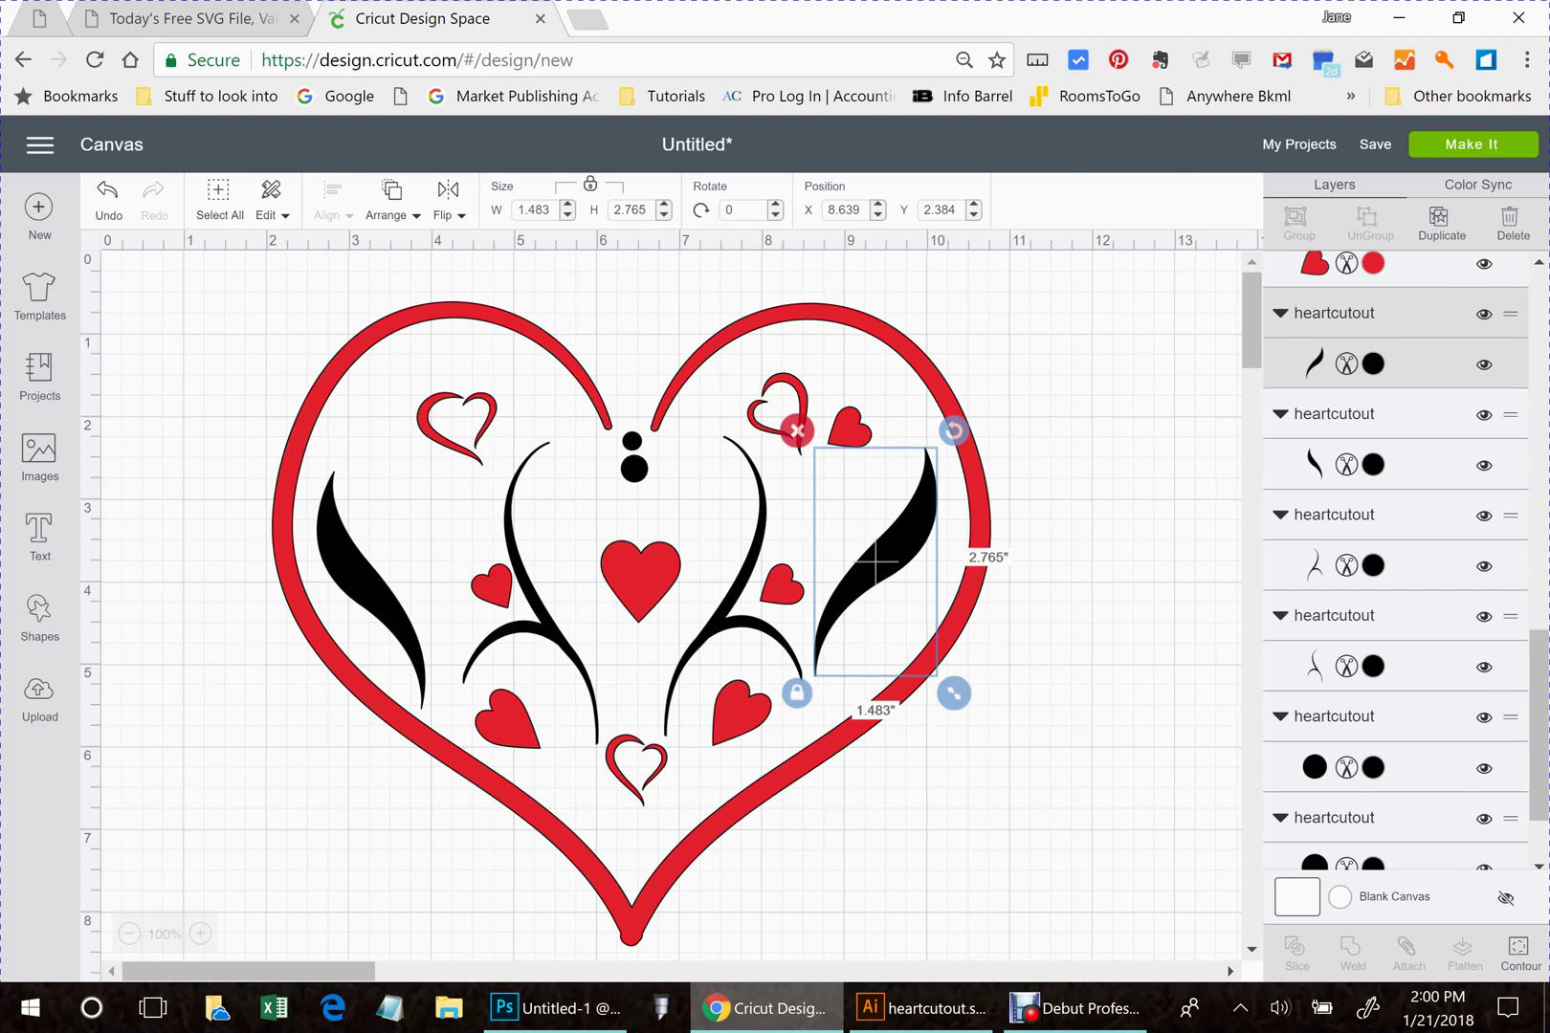
click(1373, 363)
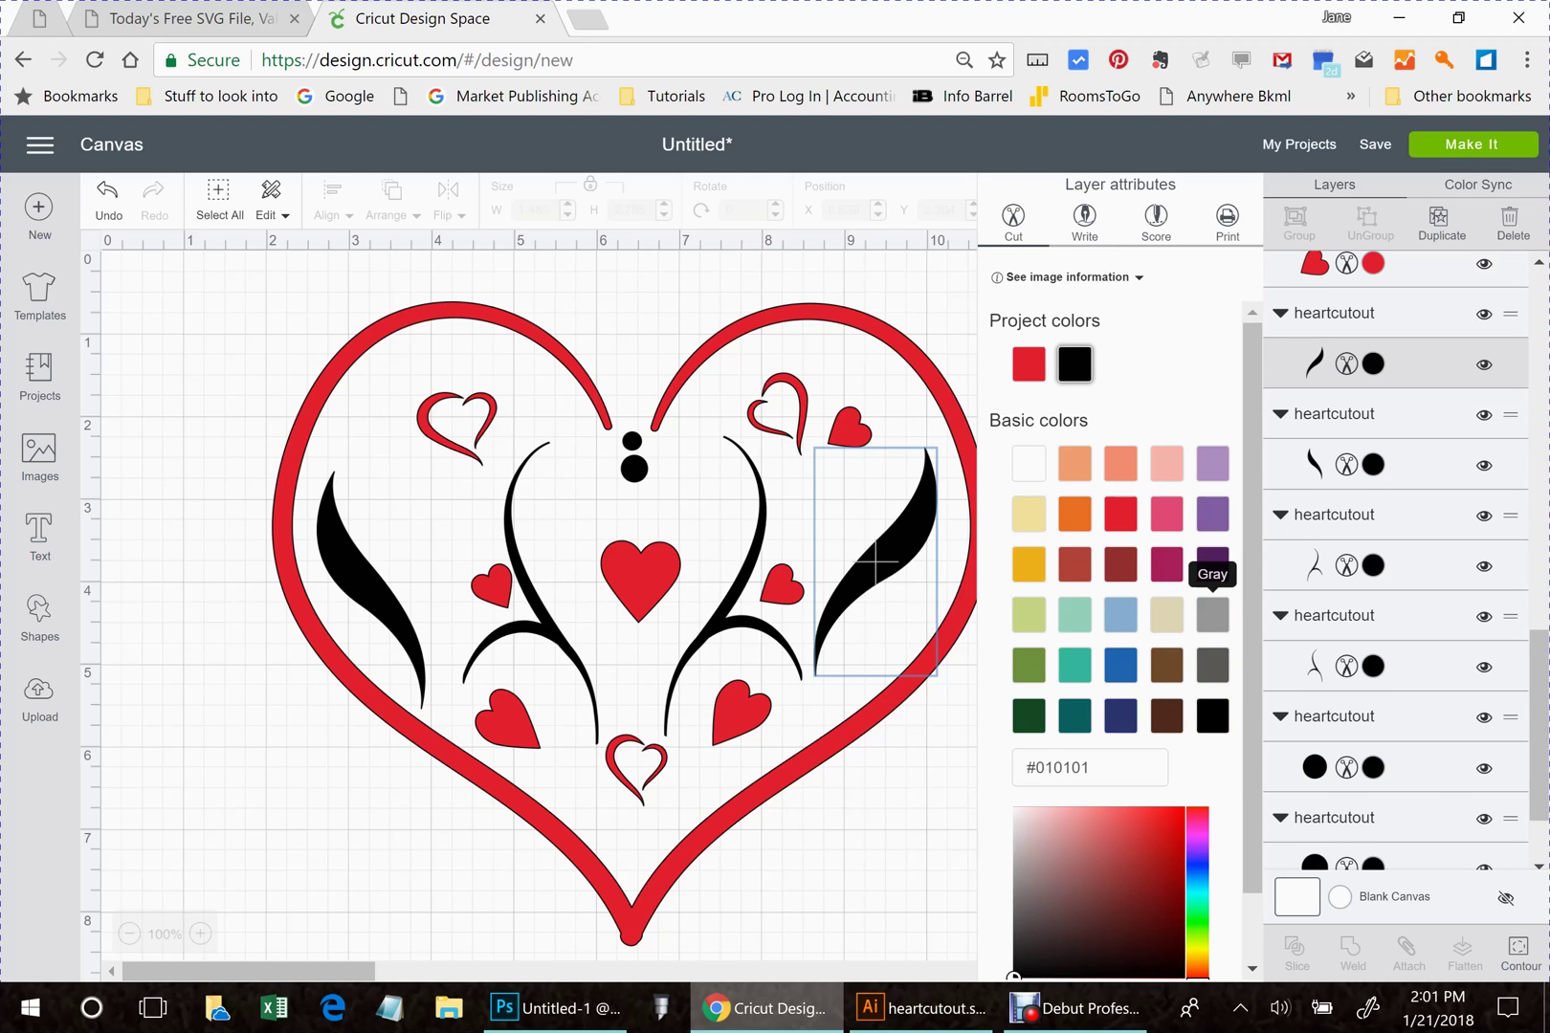
click(1212, 615)
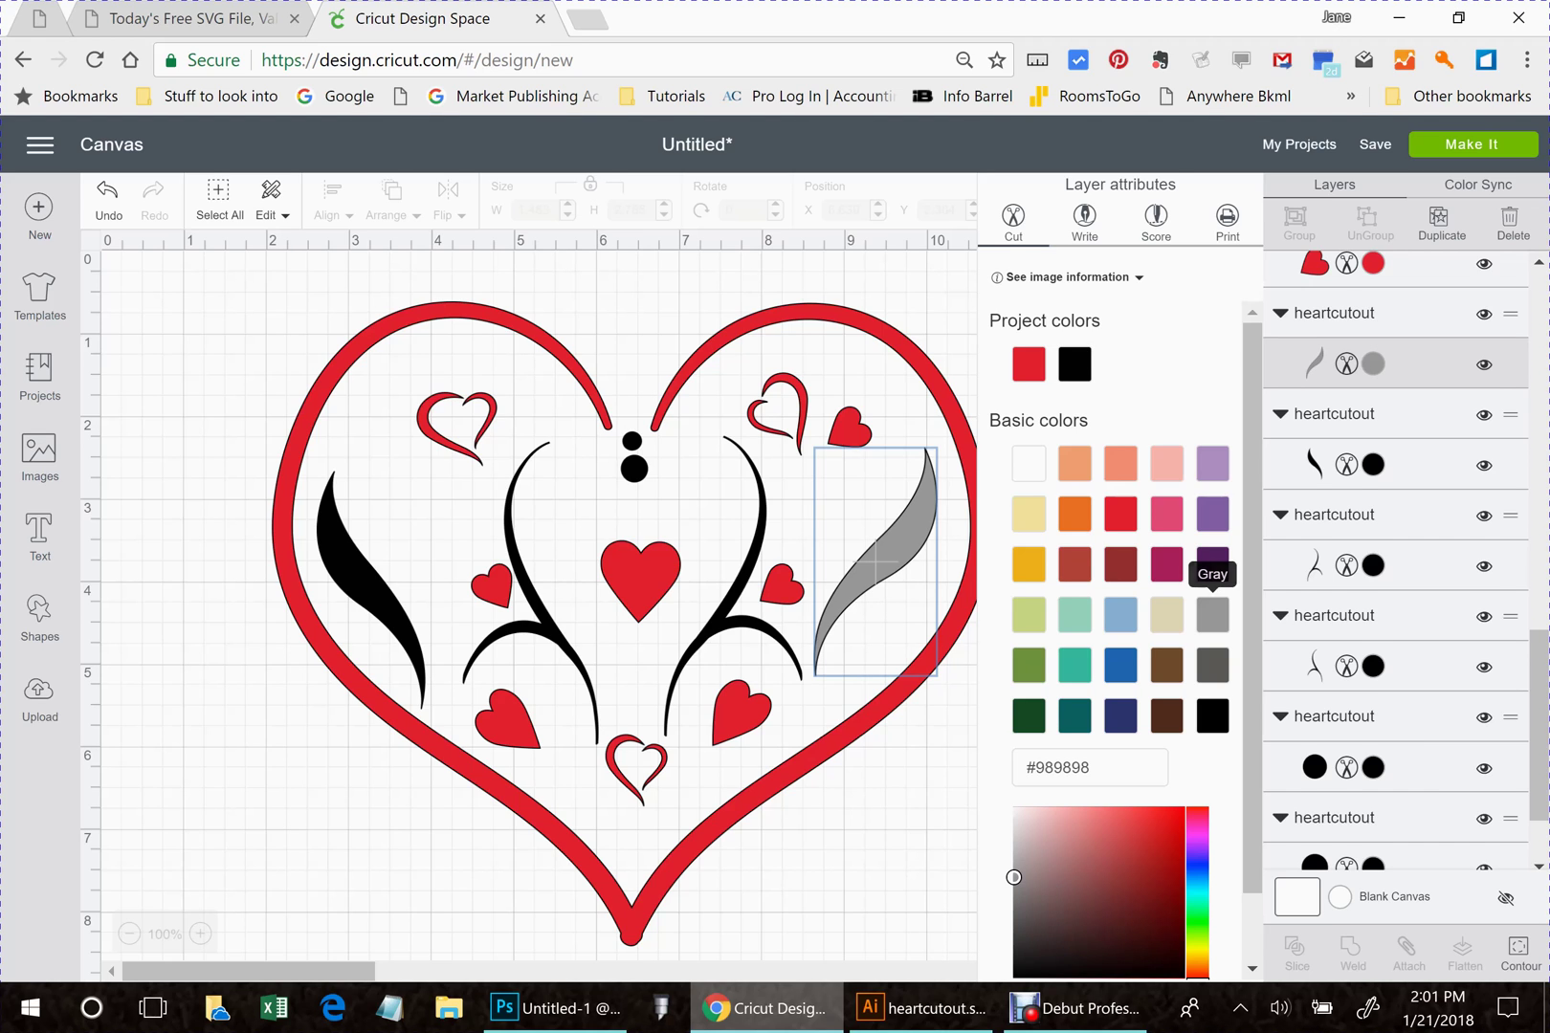
click(733, 585)
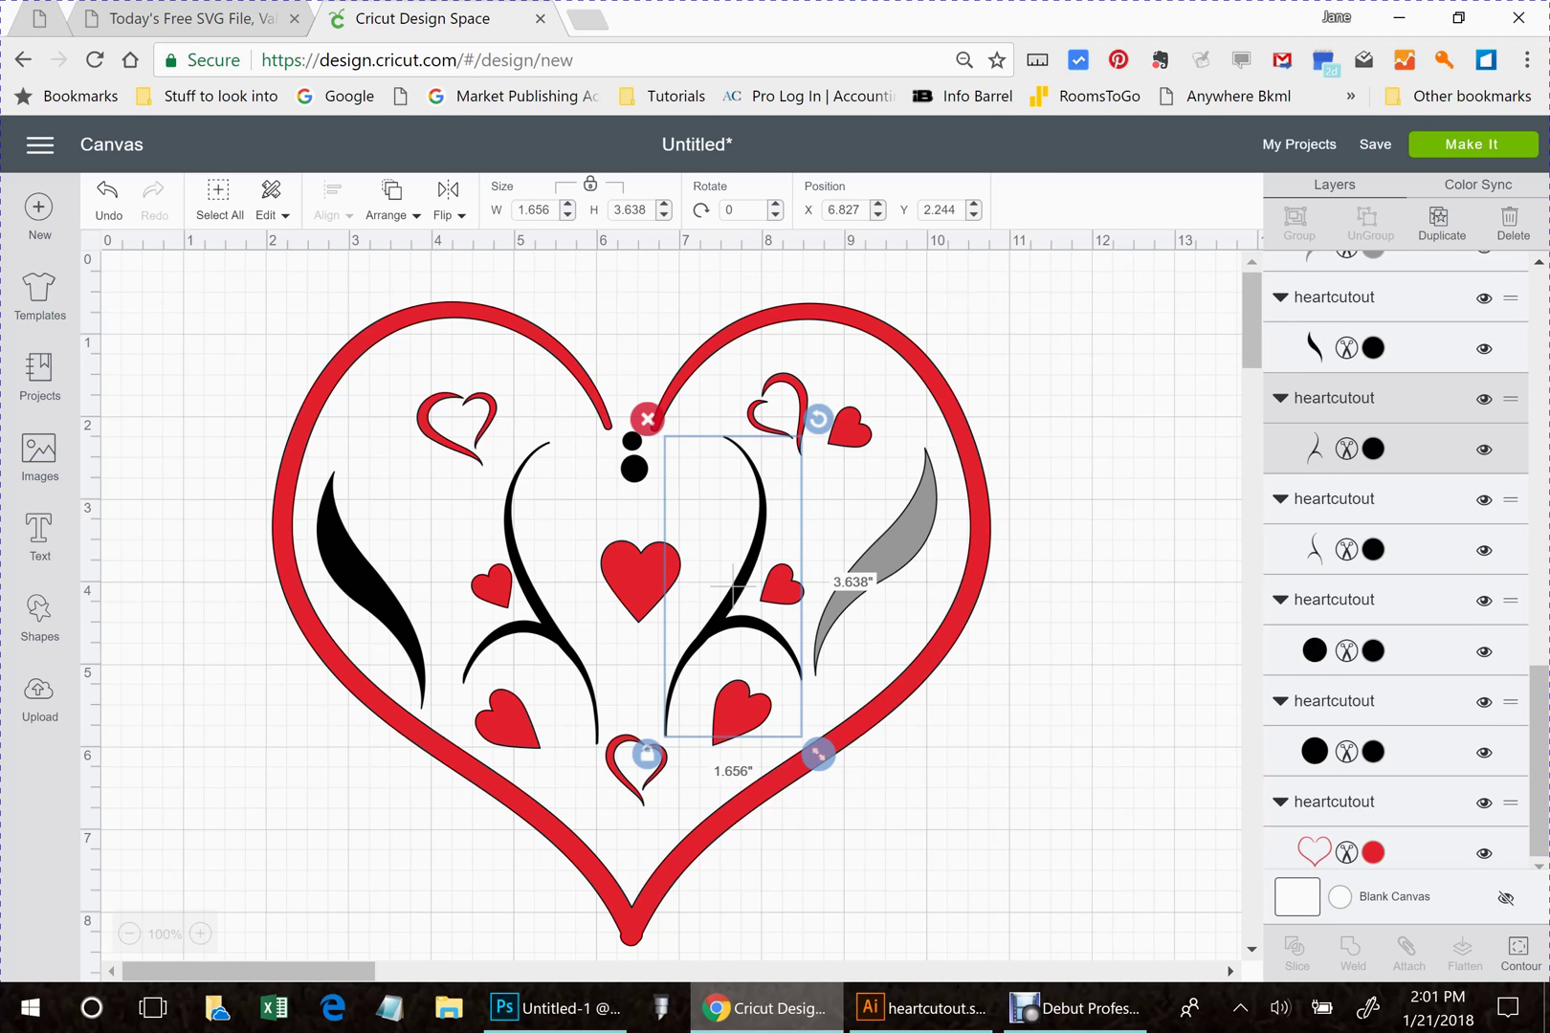
click(1373, 449)
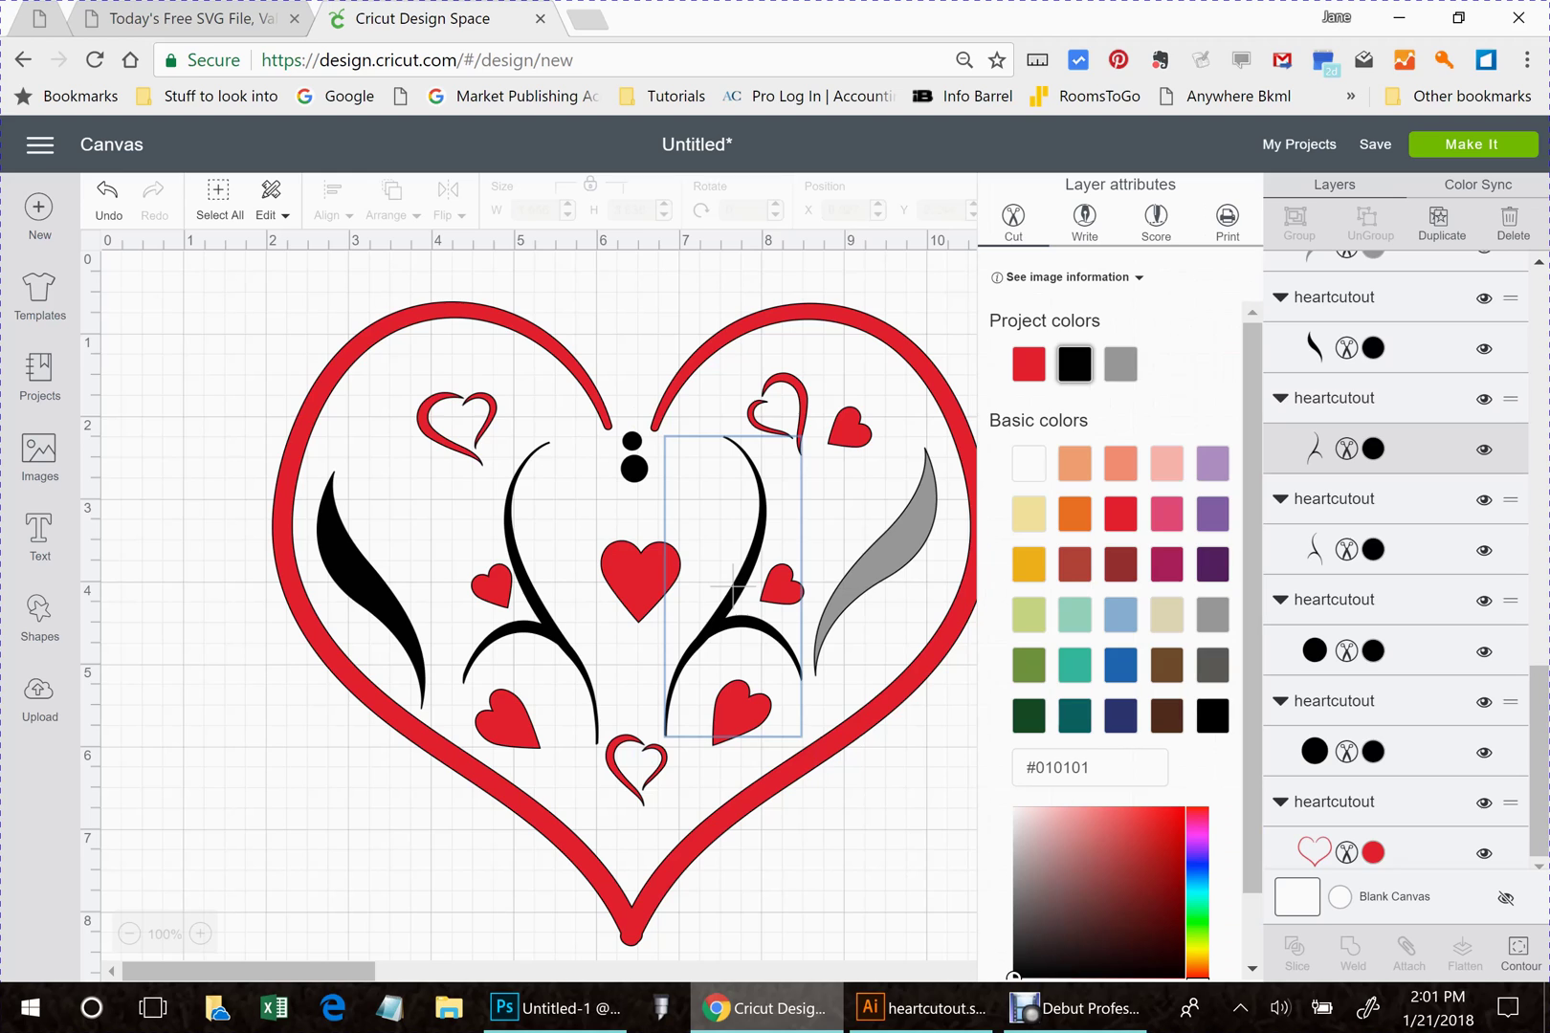
click(1212, 614)
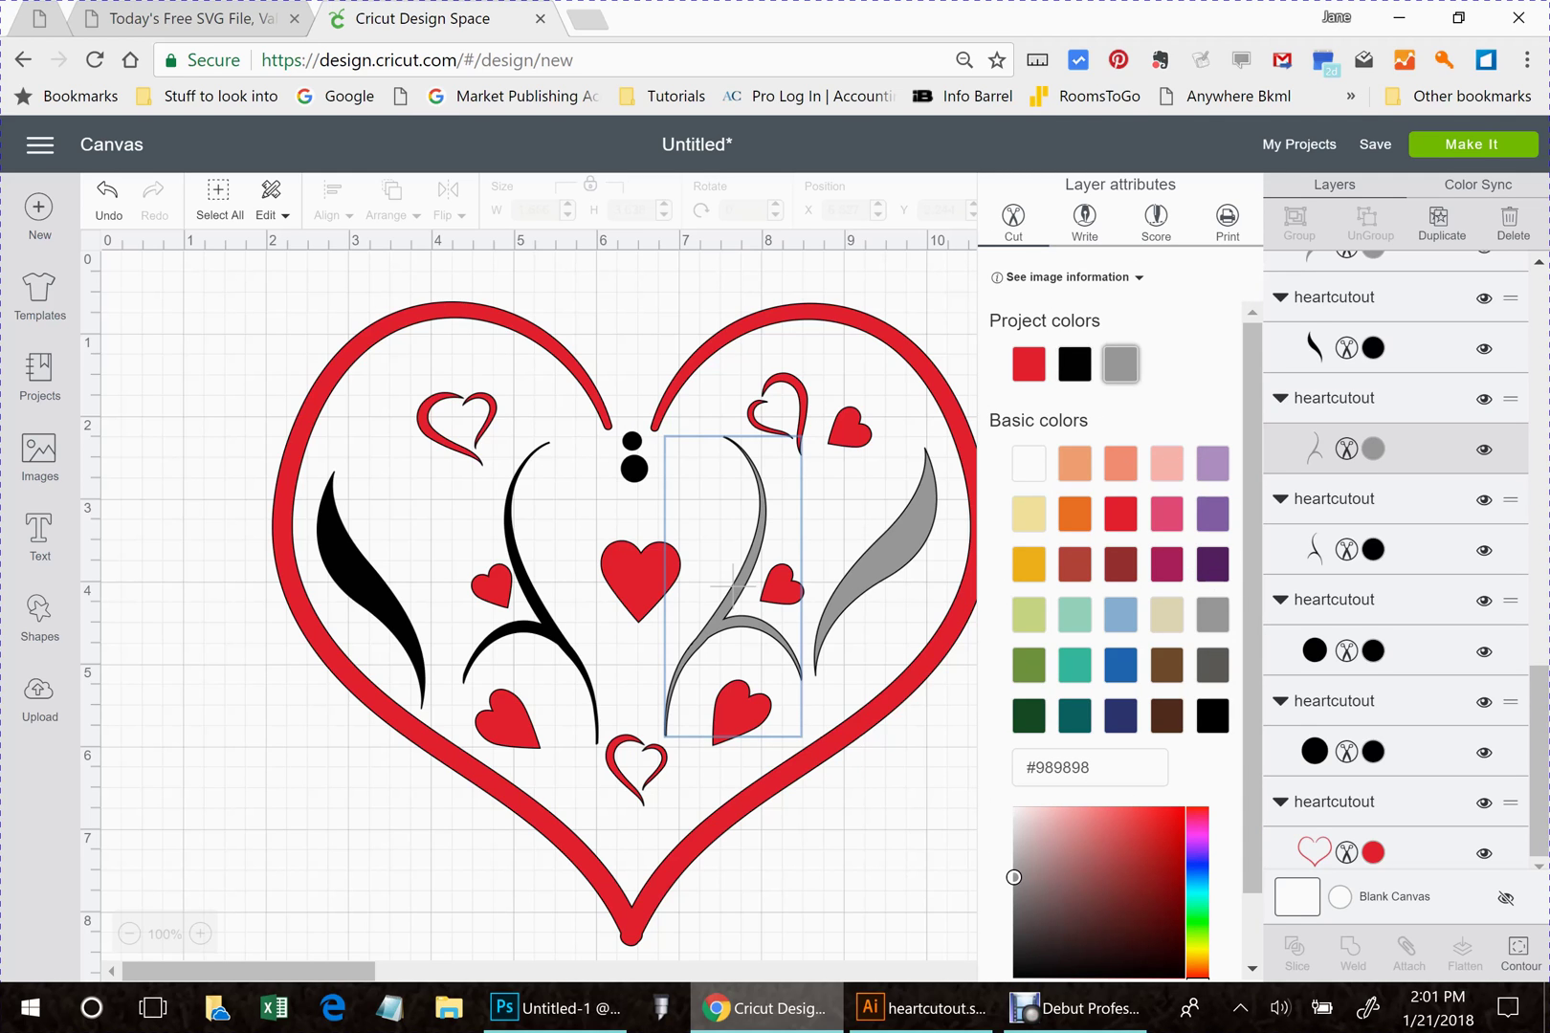
- Recolor the two stacked dots above the center heart Gray
click(634, 468)
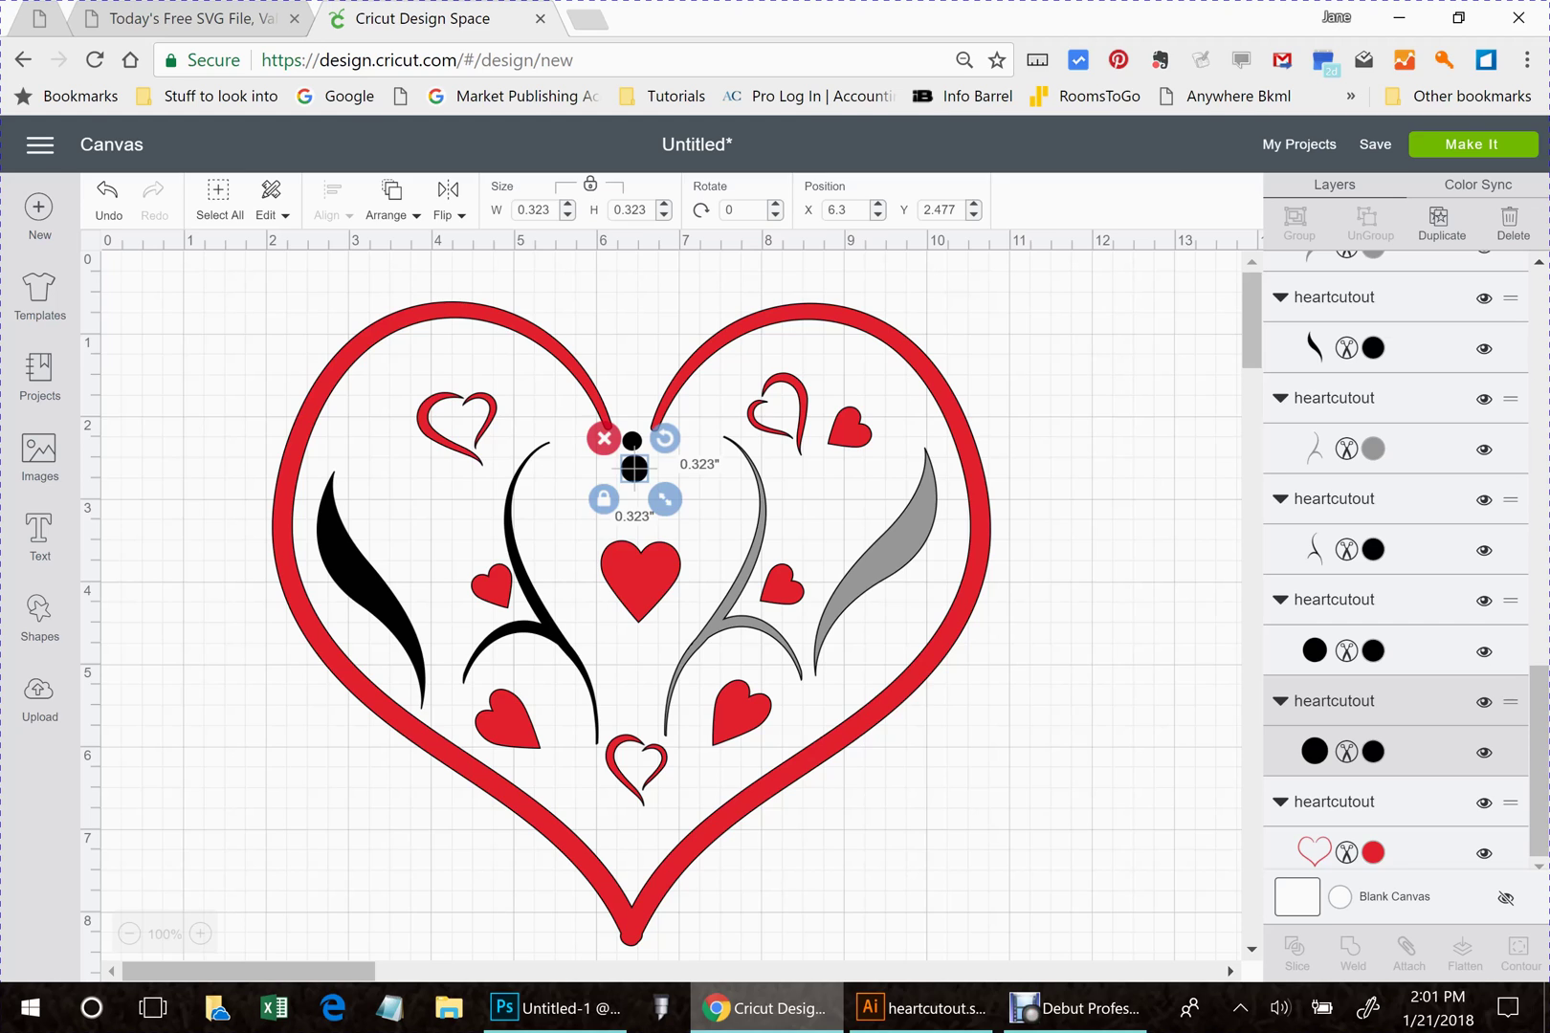
click(1372, 751)
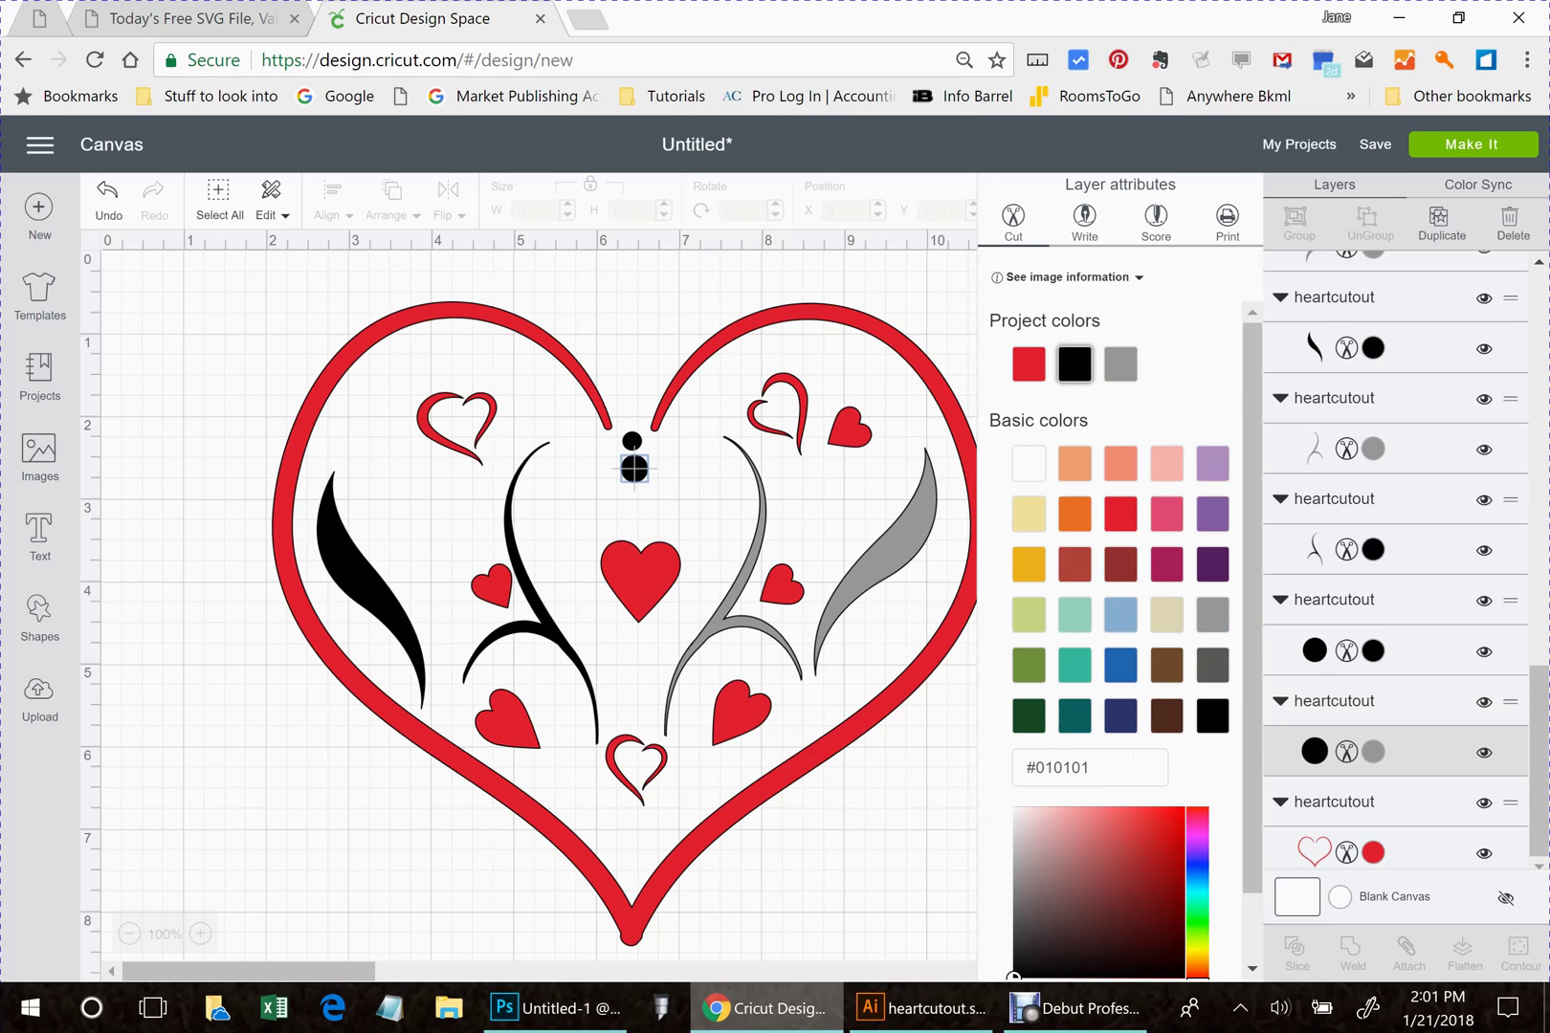
click(1121, 364)
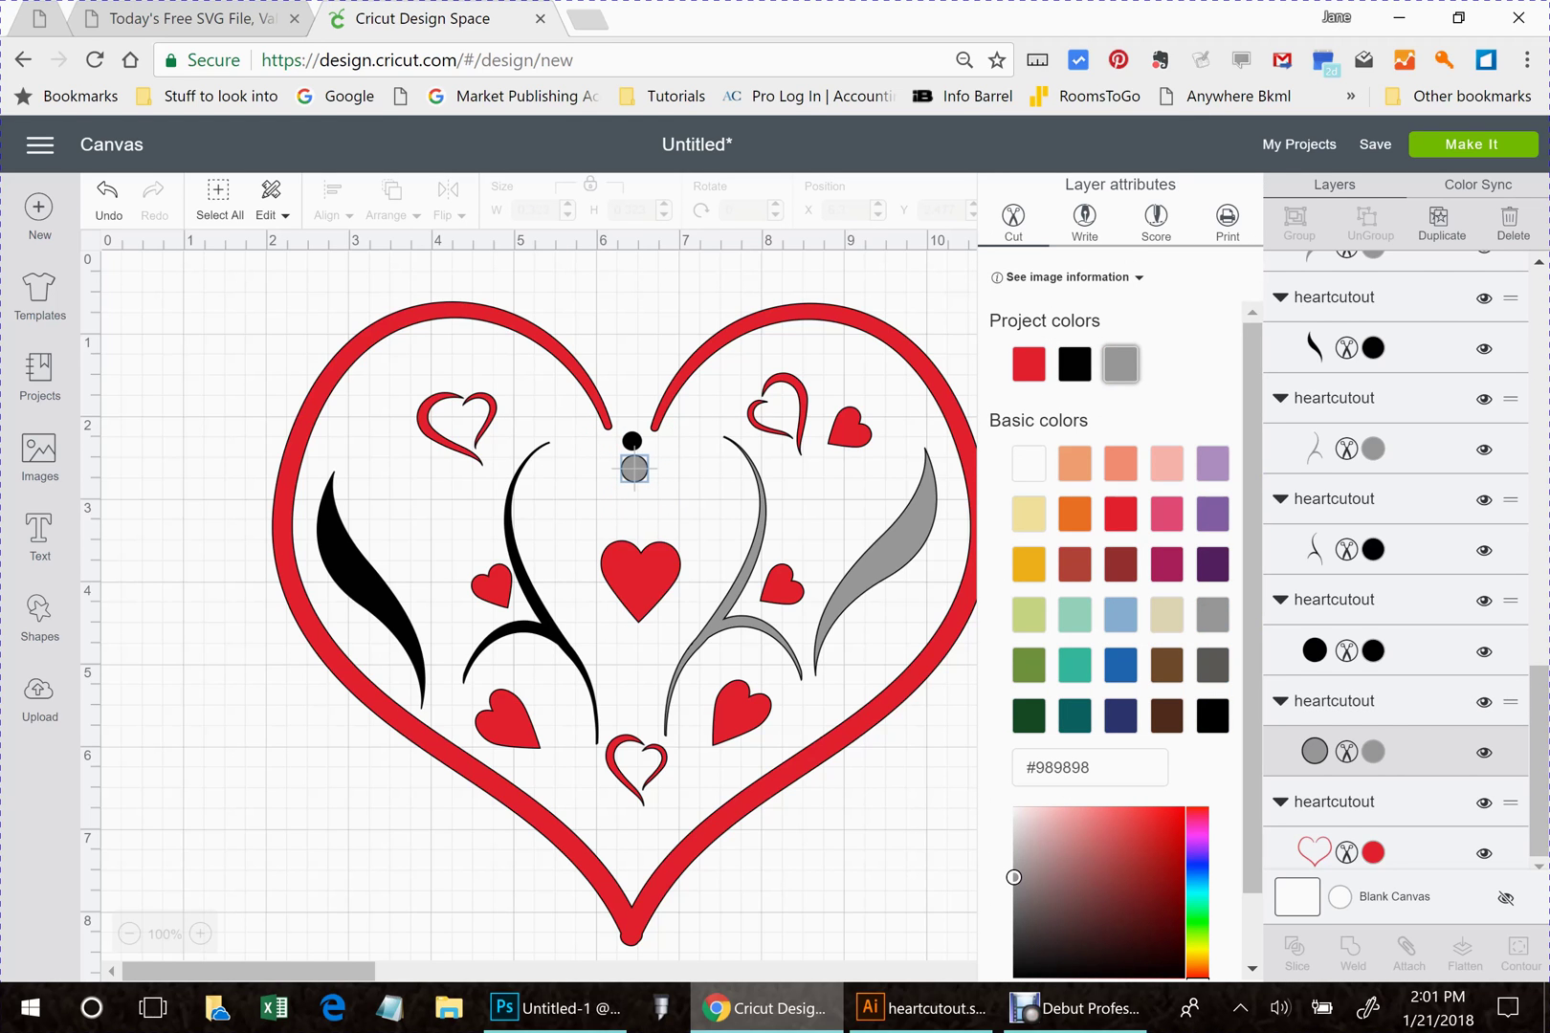
click(632, 441)
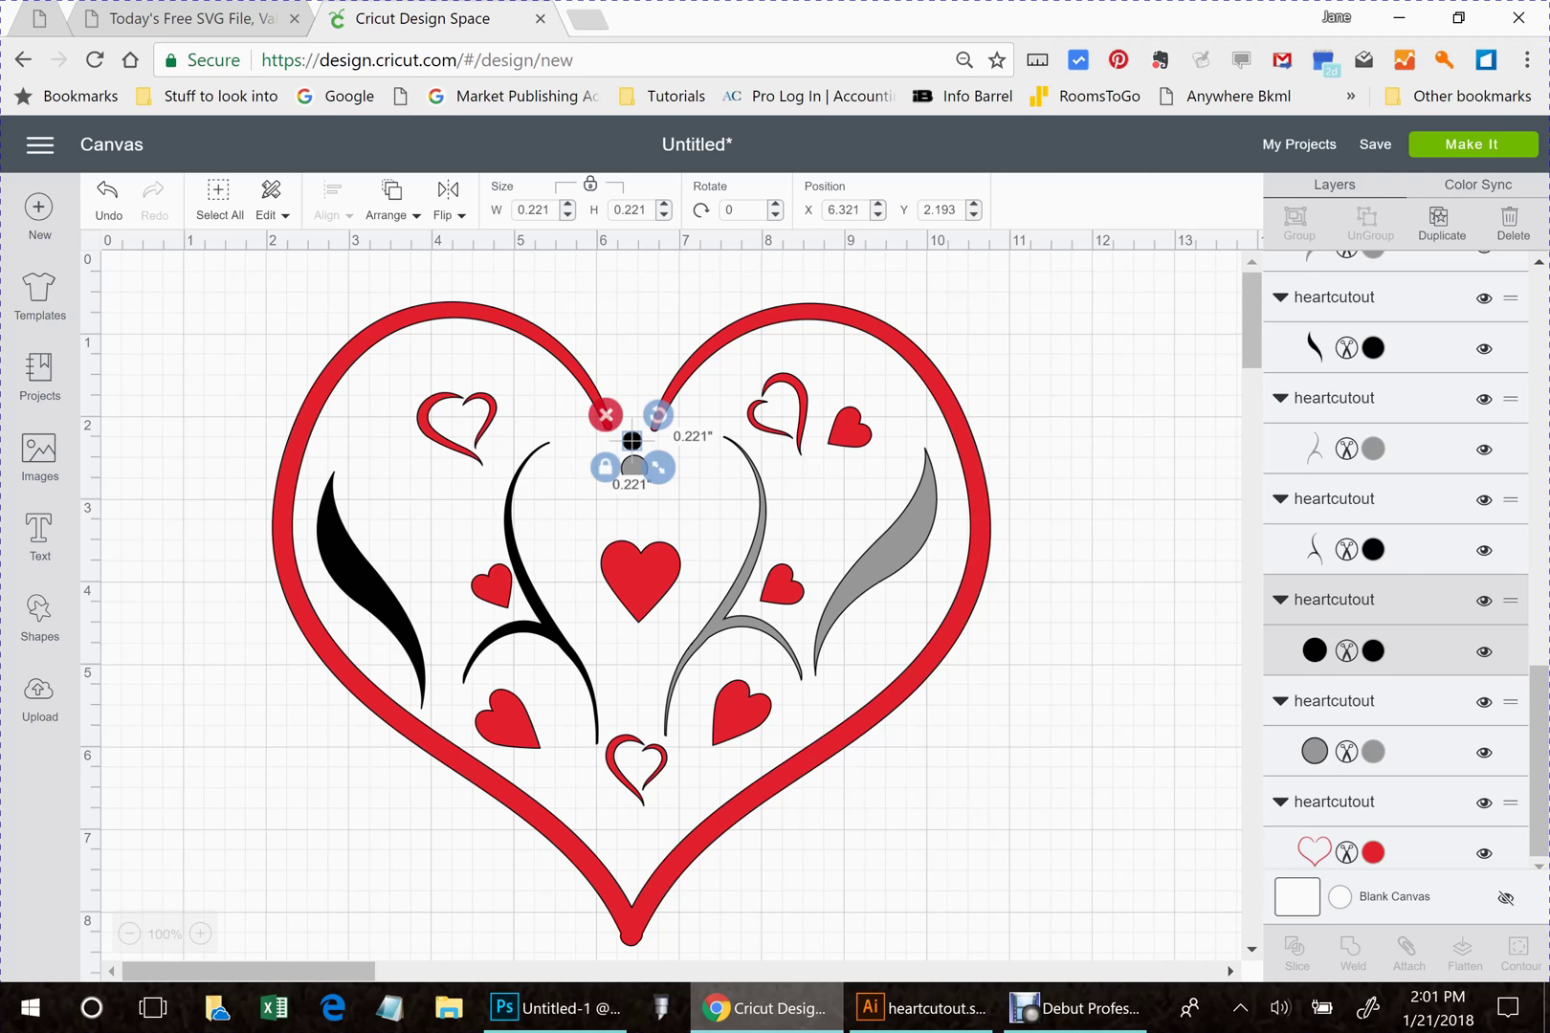
click(1372, 651)
click(1075, 364)
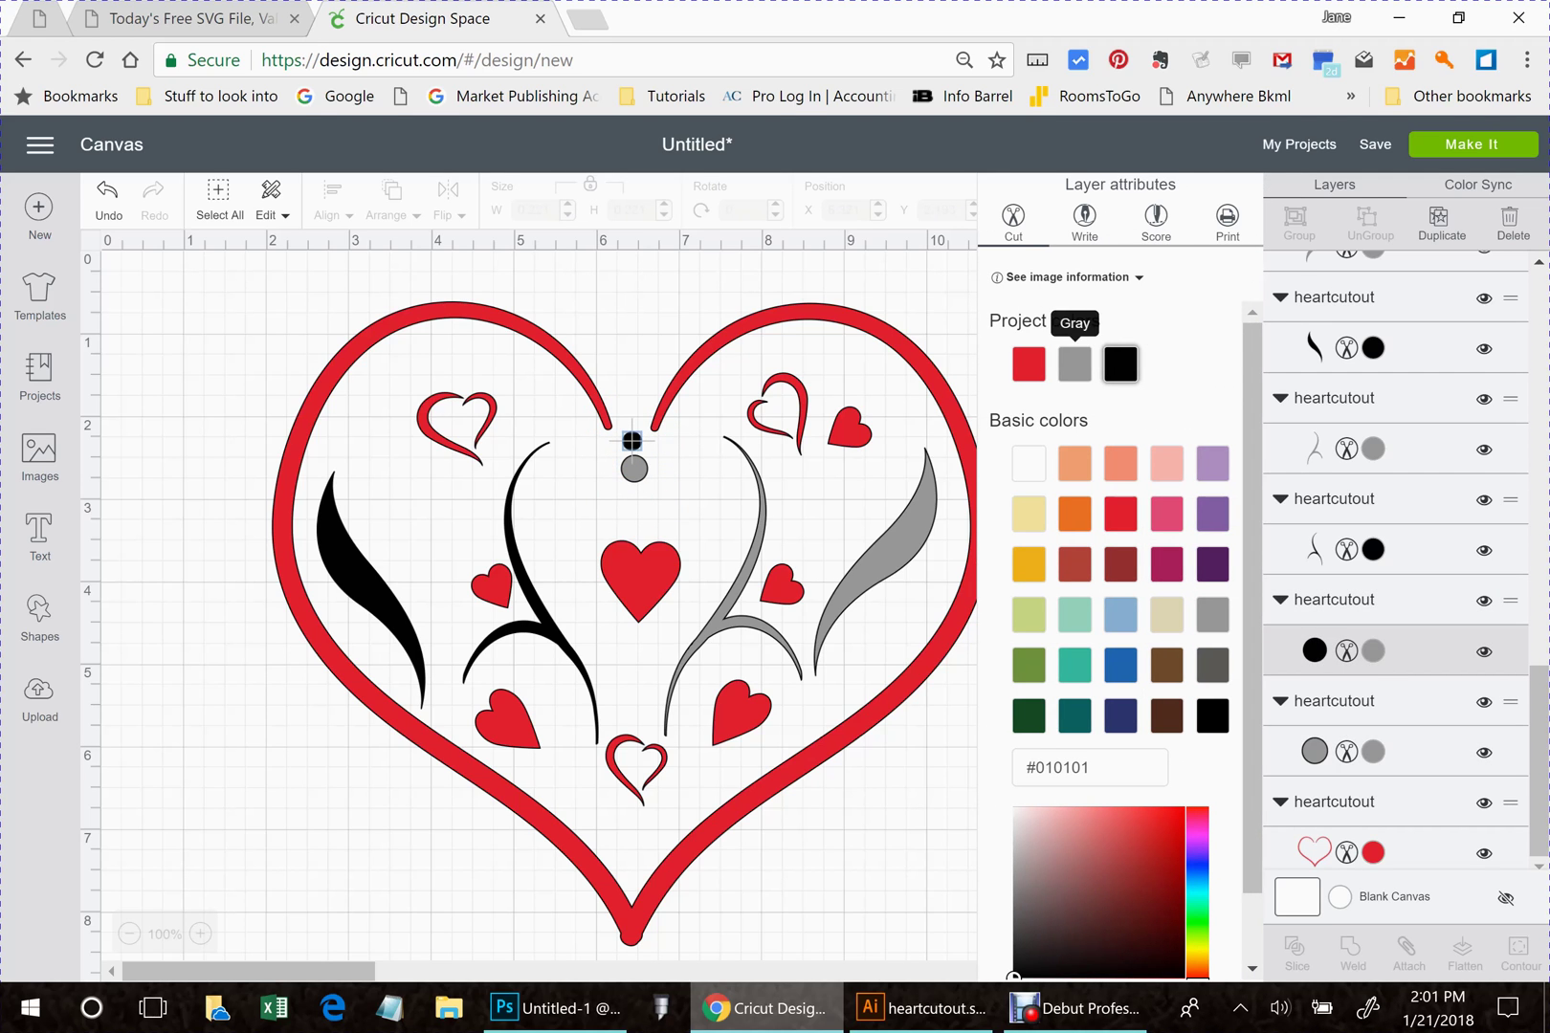
- Recolor the forked swirl and the leaf shape in the design's left half Gray
click(531, 596)
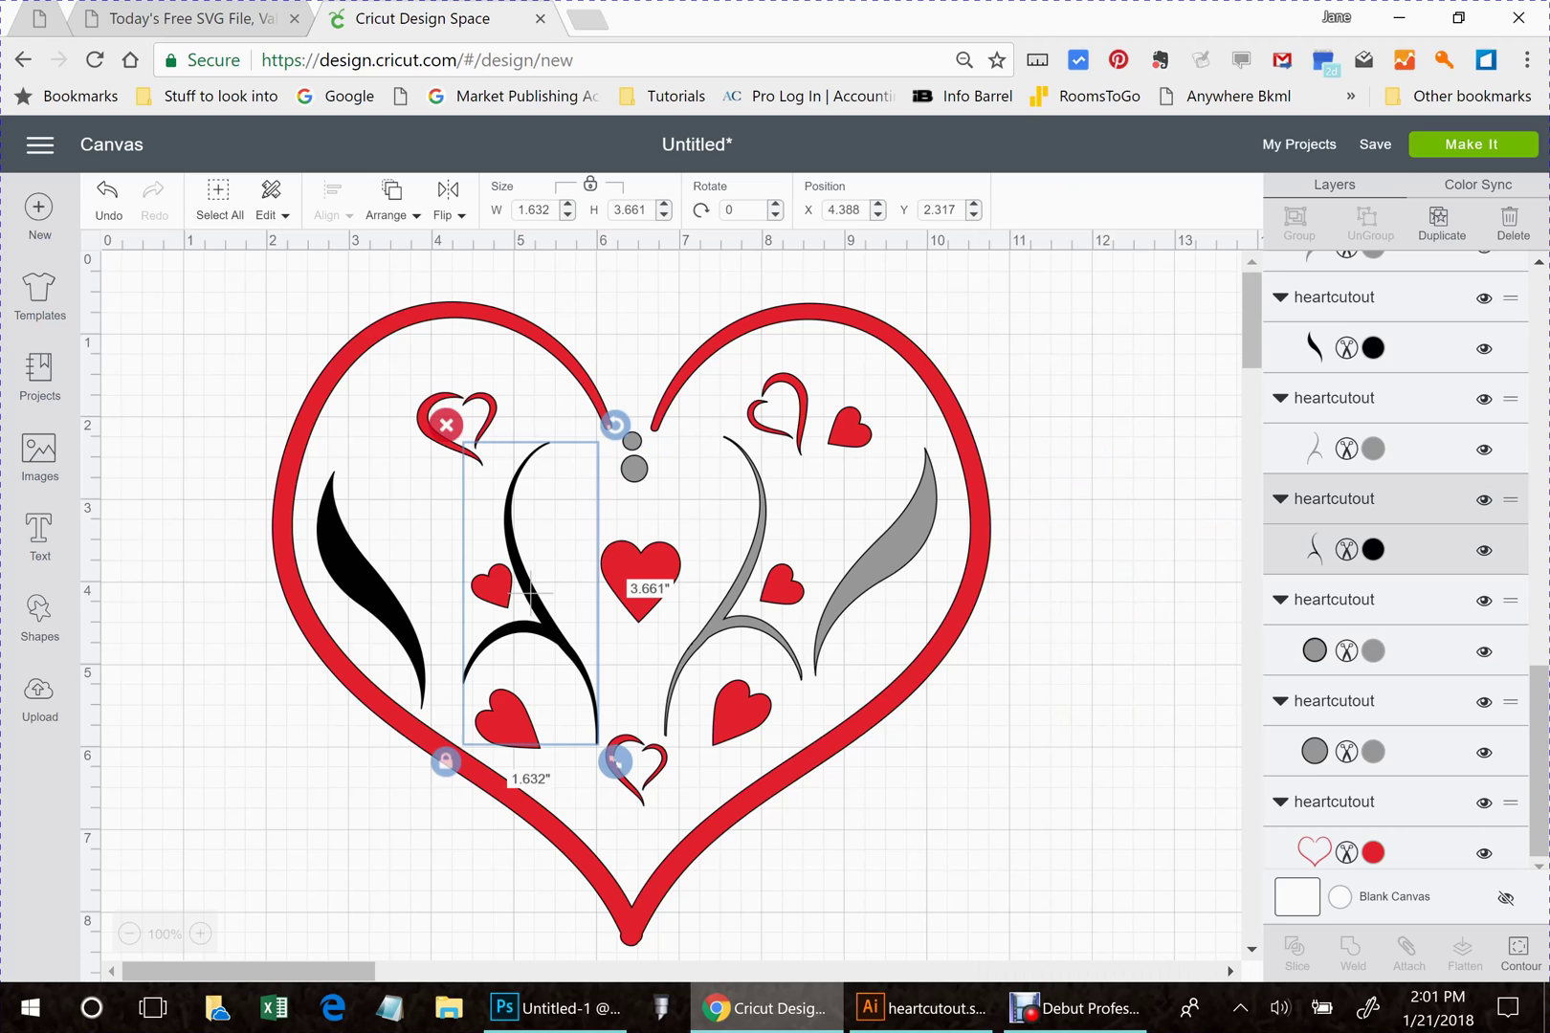
click(1373, 549)
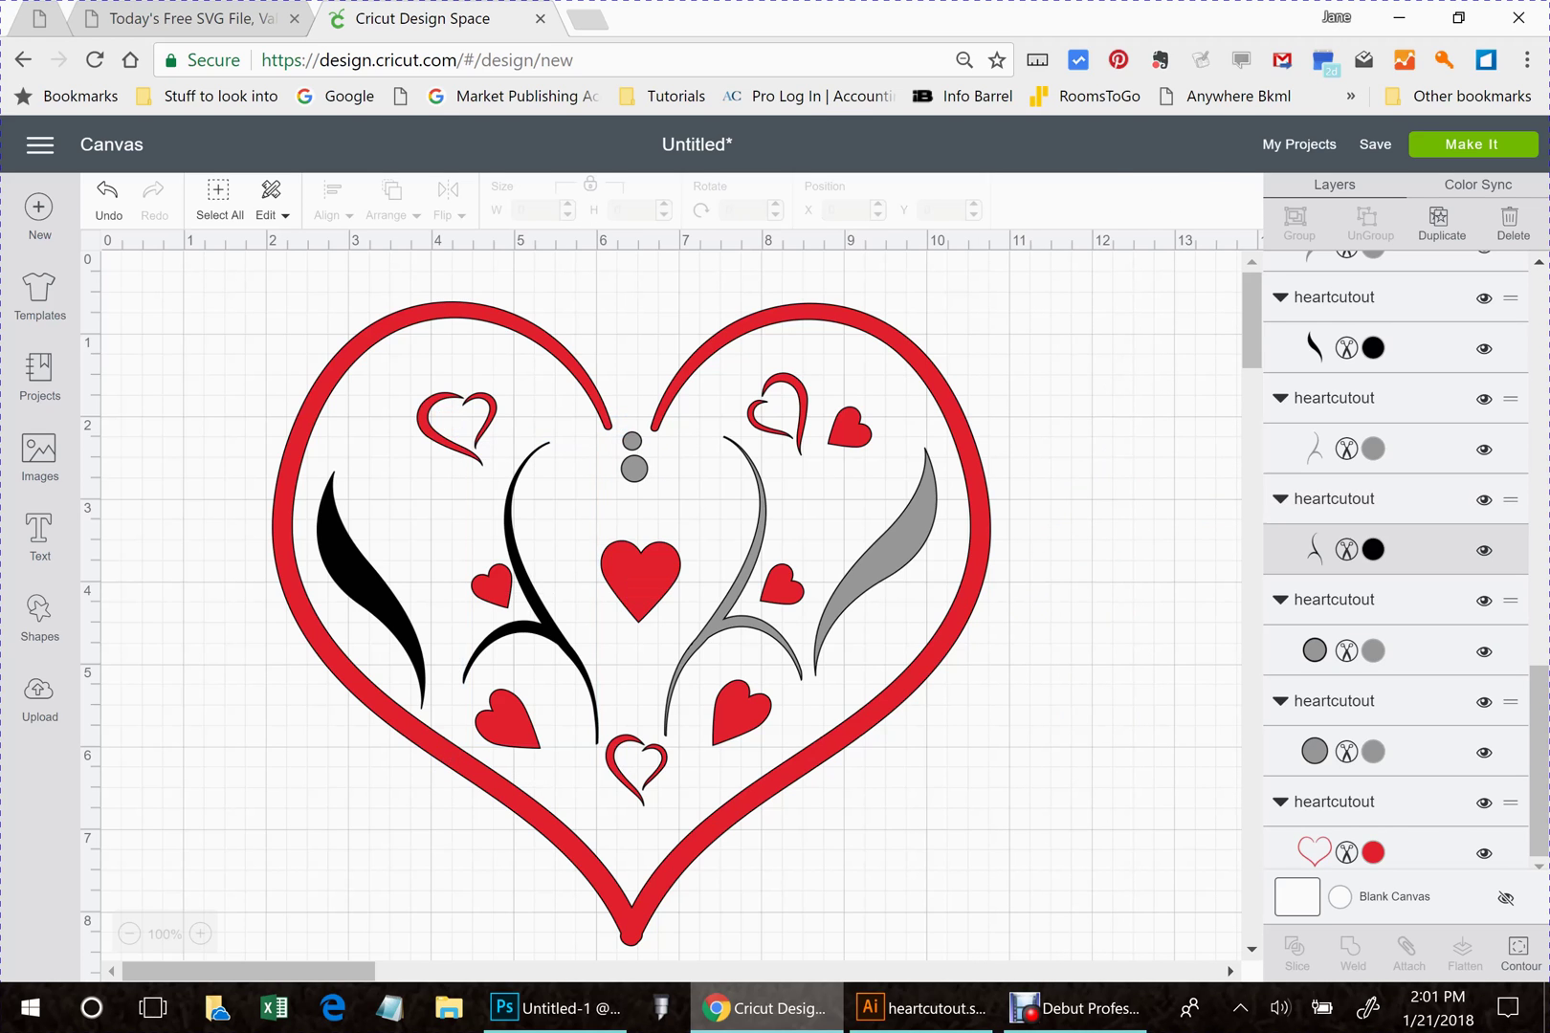
click(1074, 363)
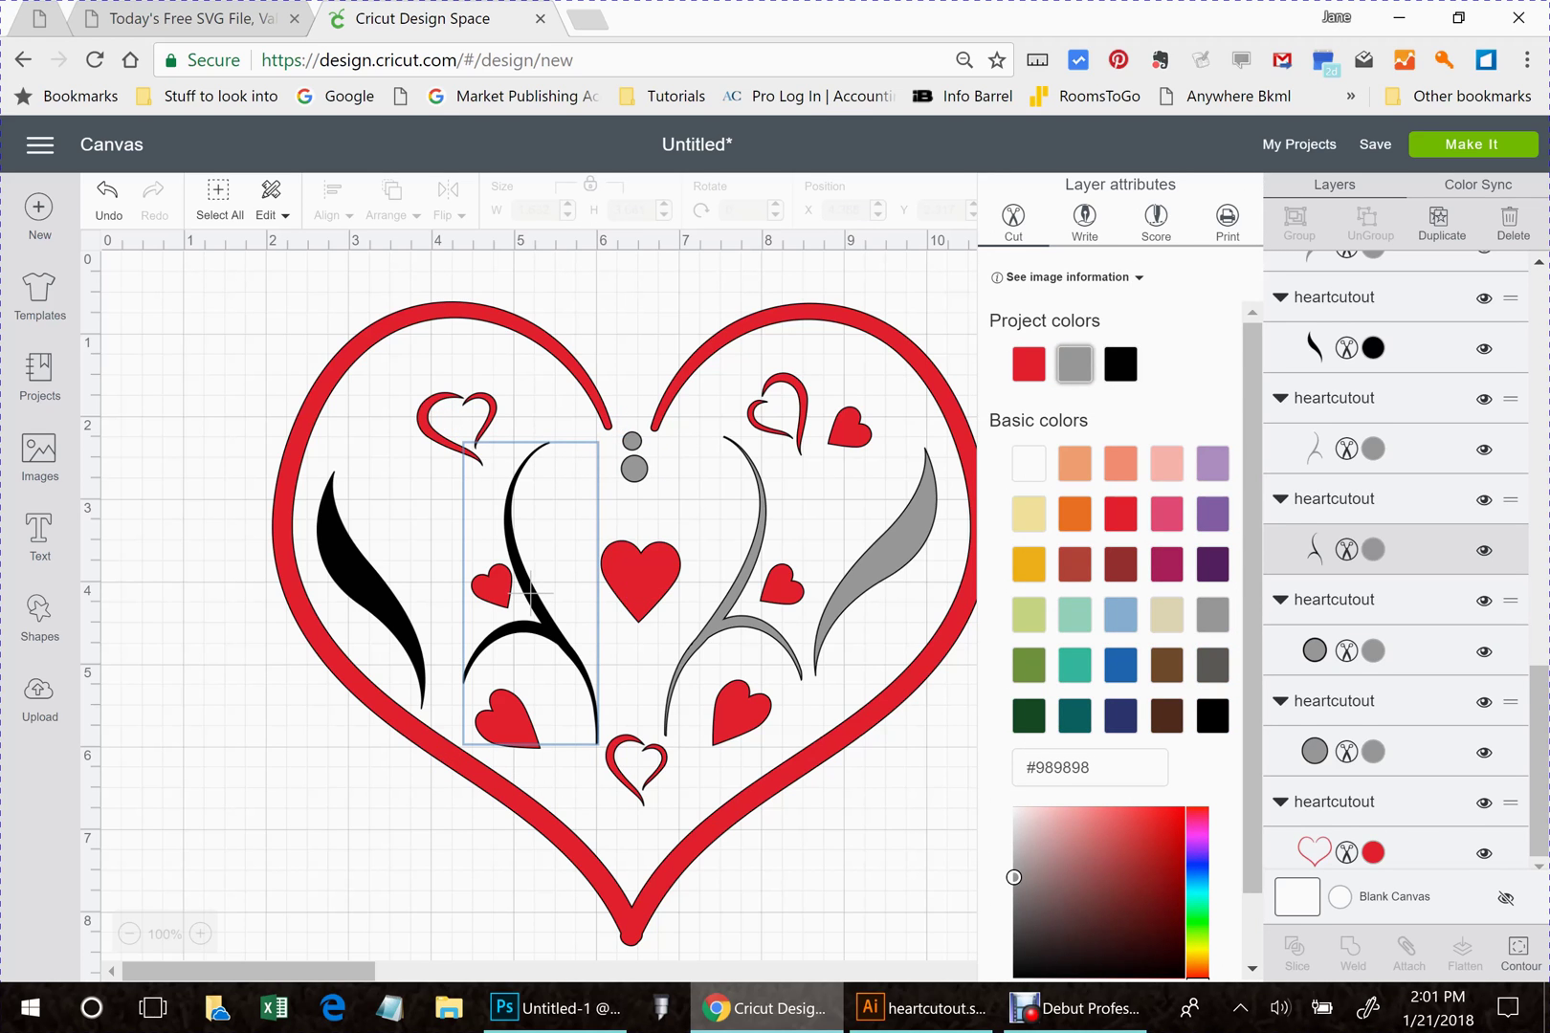
click(371, 593)
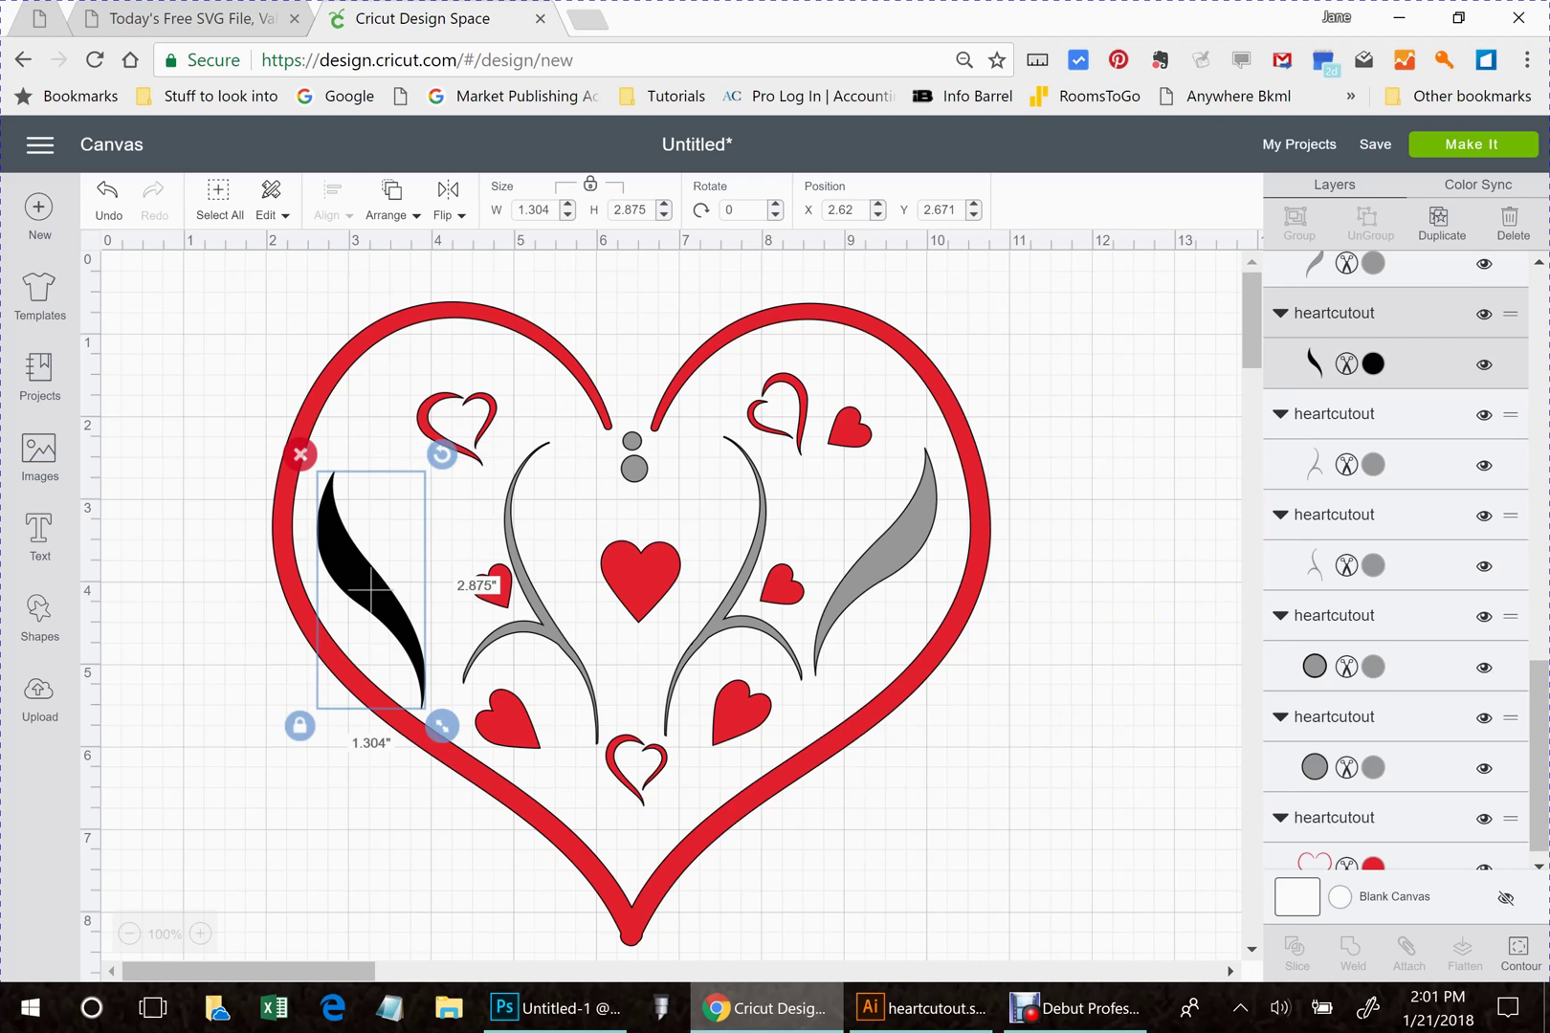
click(1373, 364)
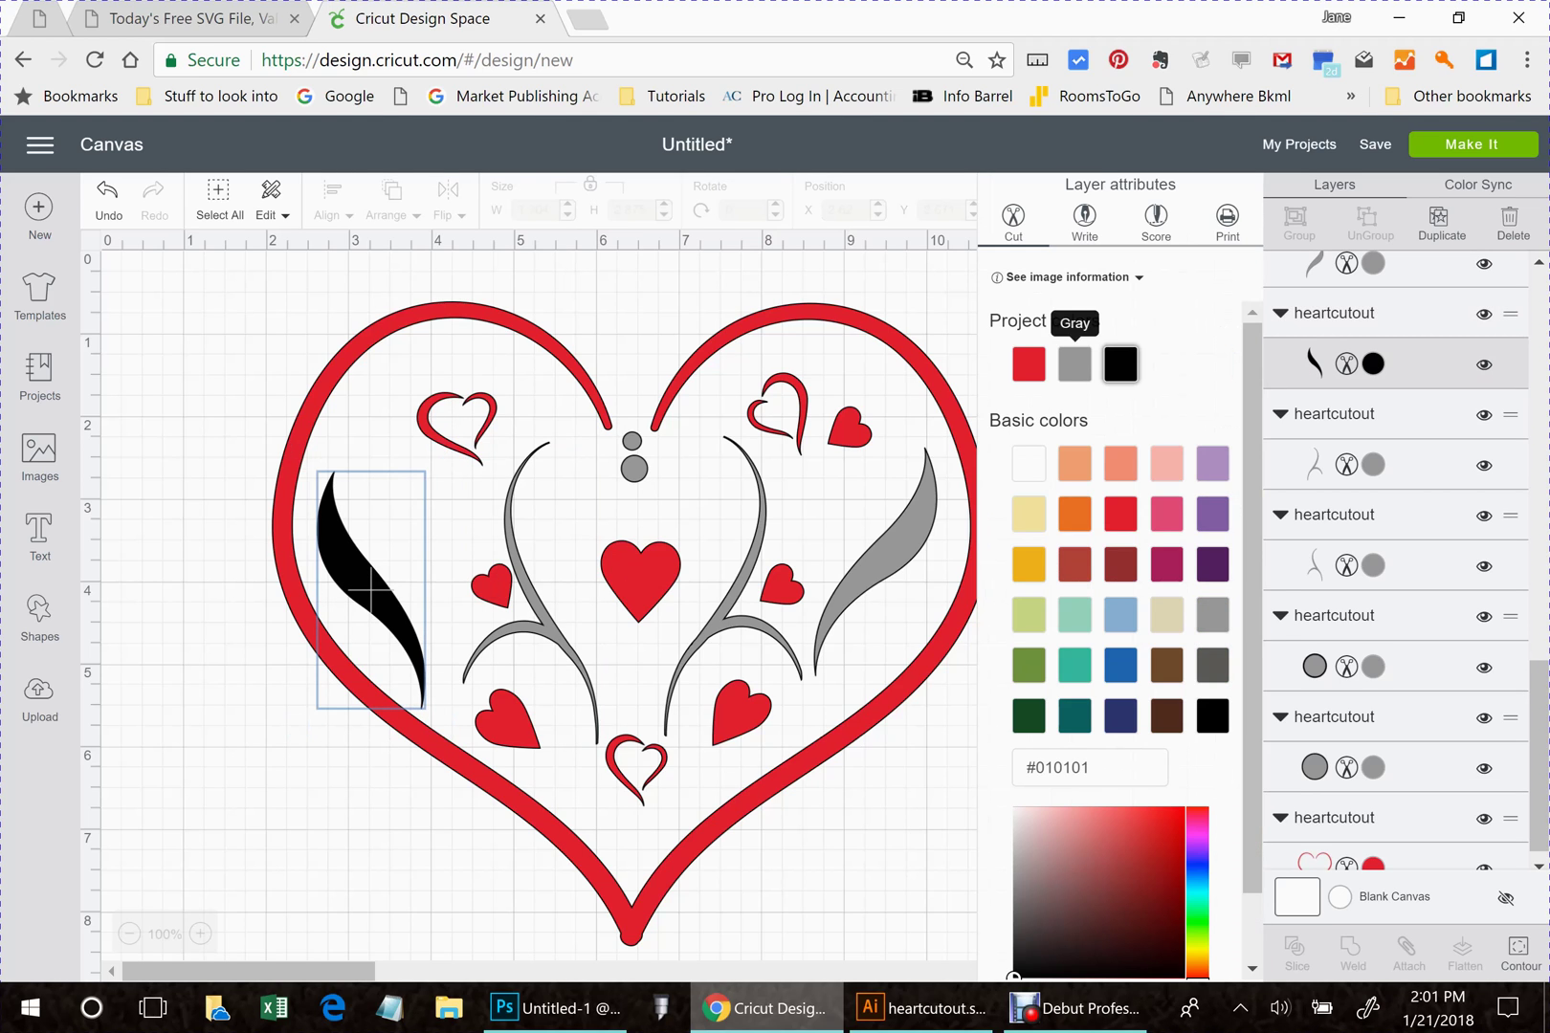
click(1074, 363)
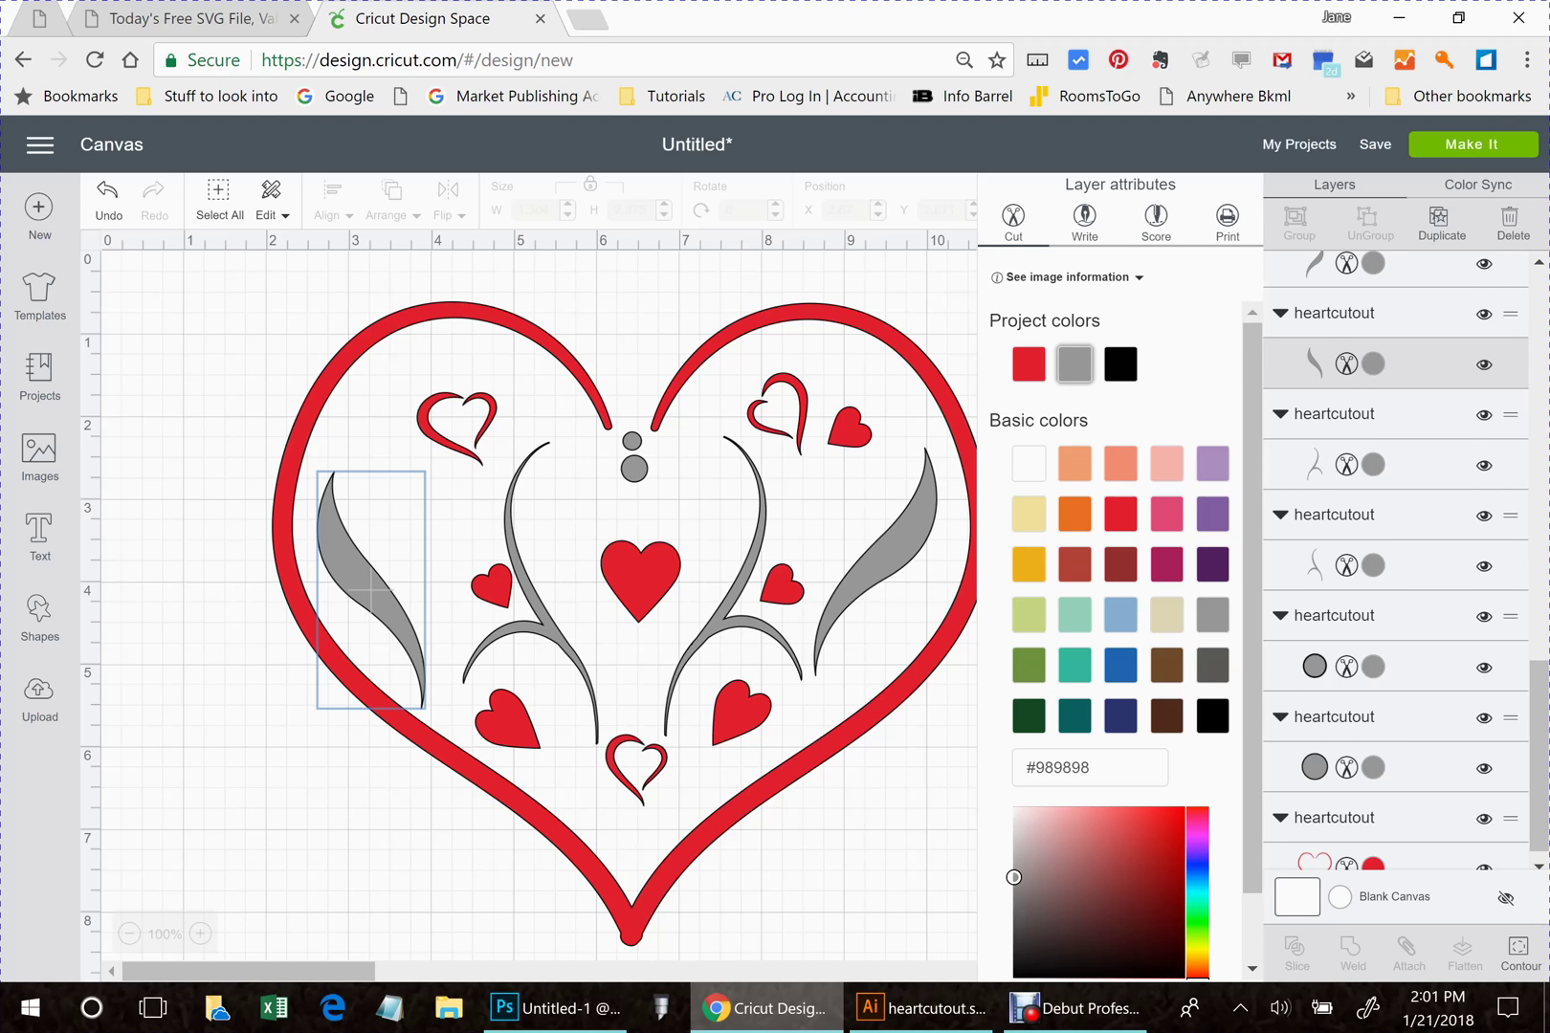
- Hide the large outer heart outline layer
click(632, 618)
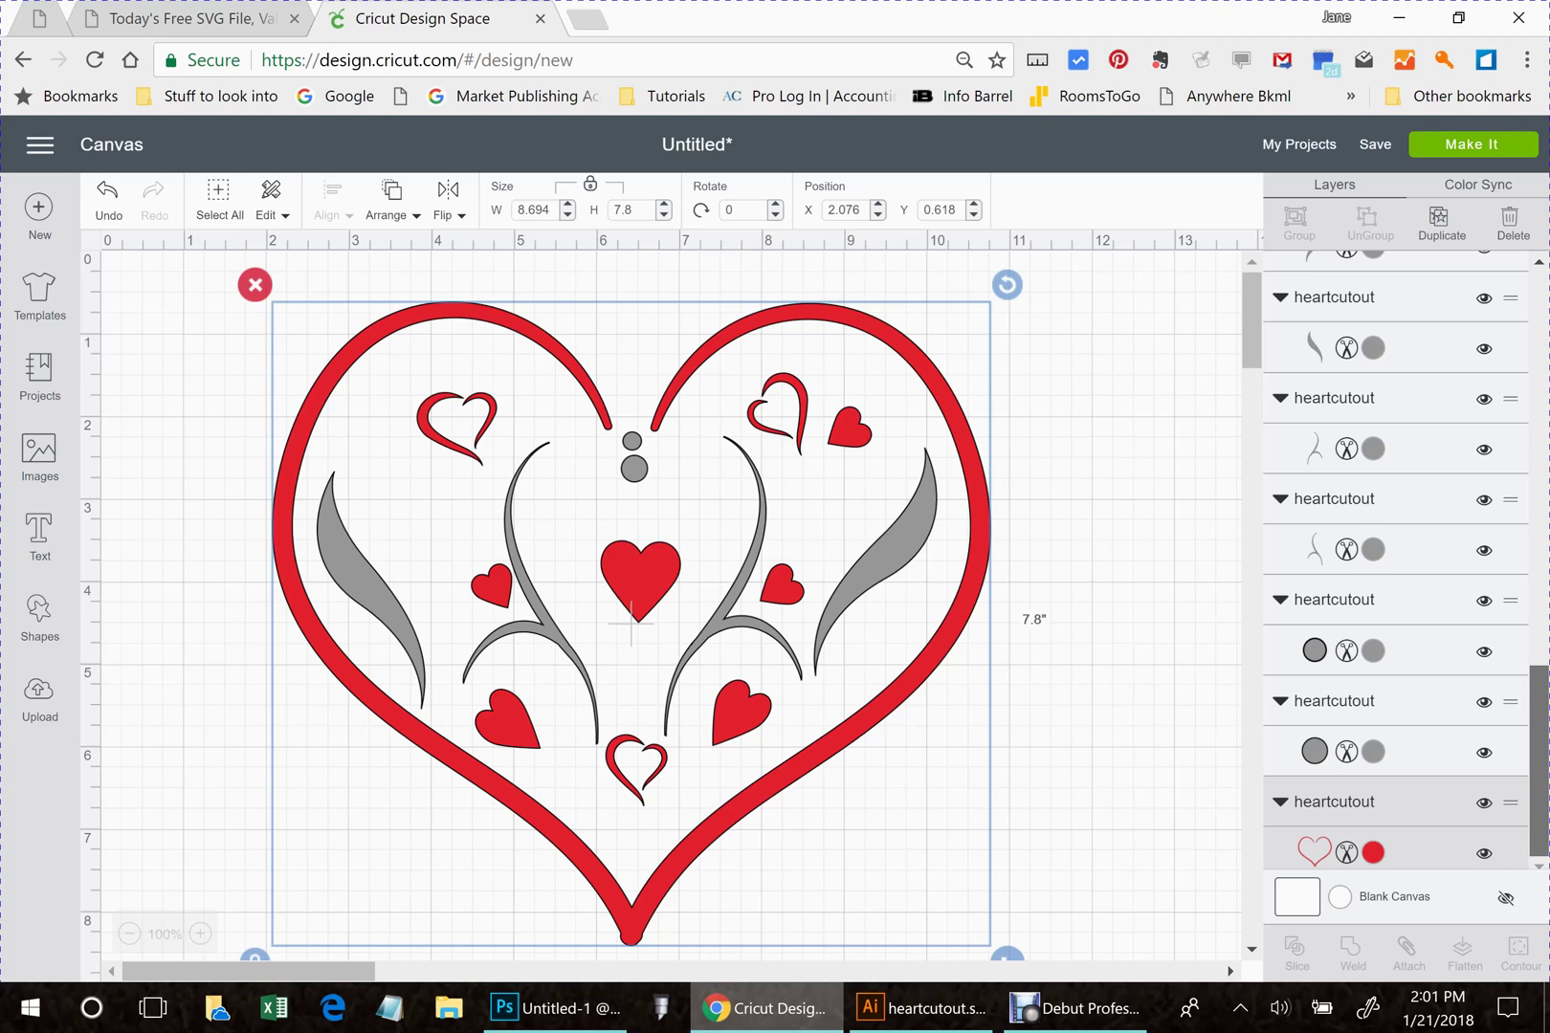
scroll(1397, 560, up, 10)
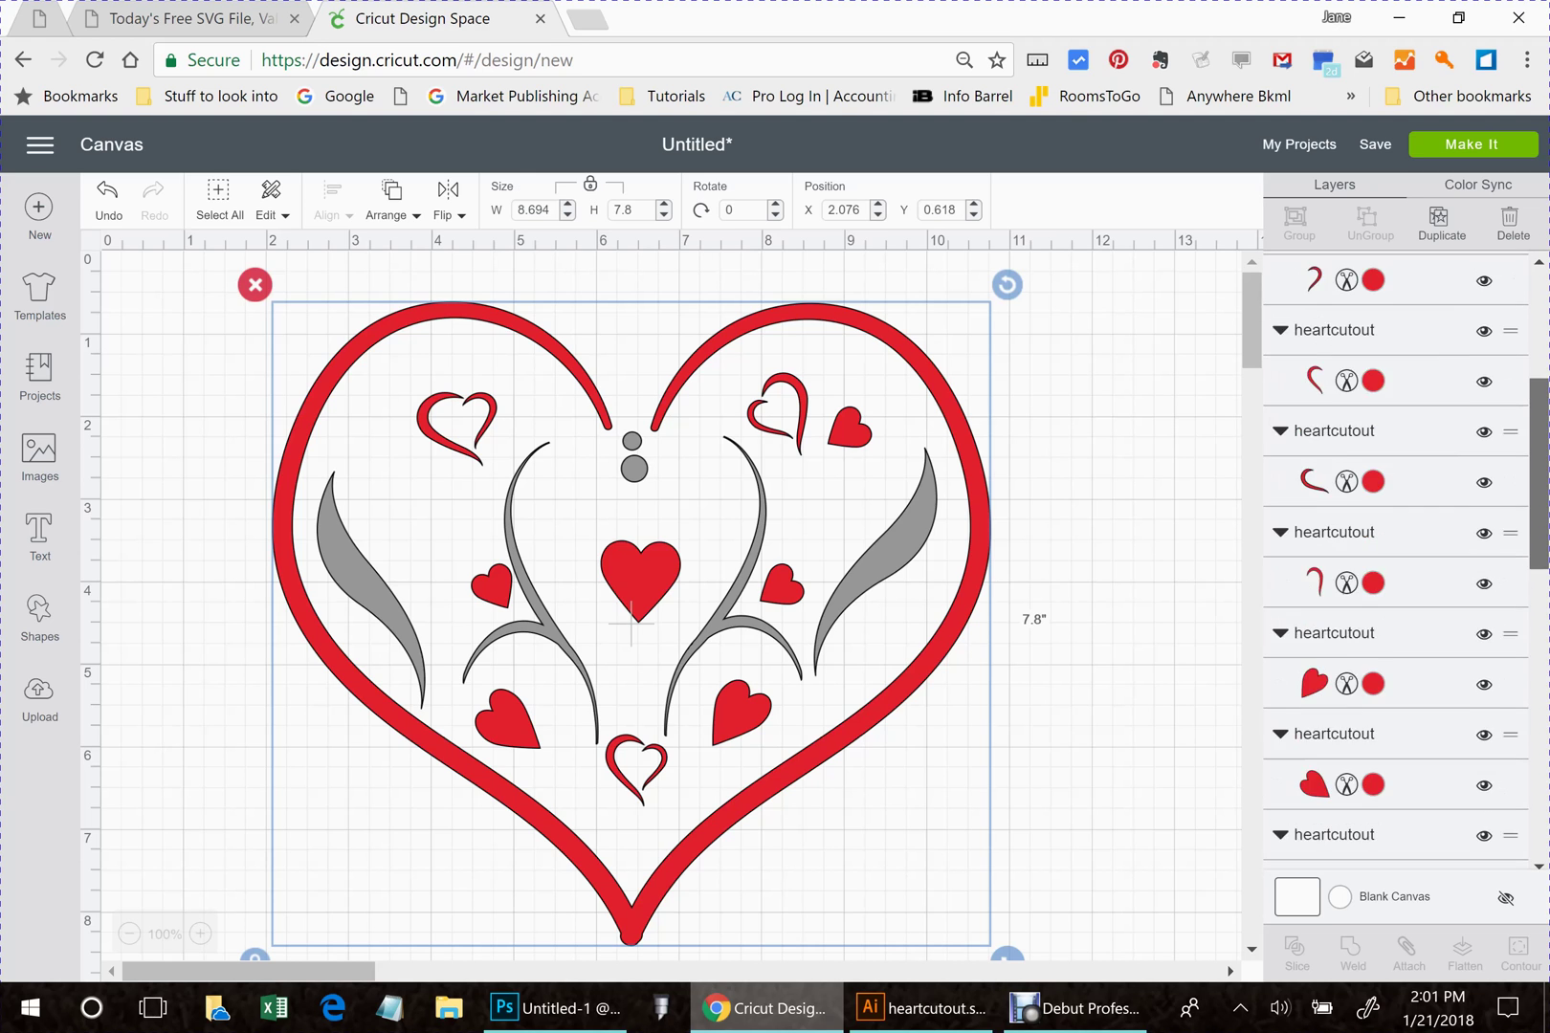
scroll(1396, 823, down, 10)
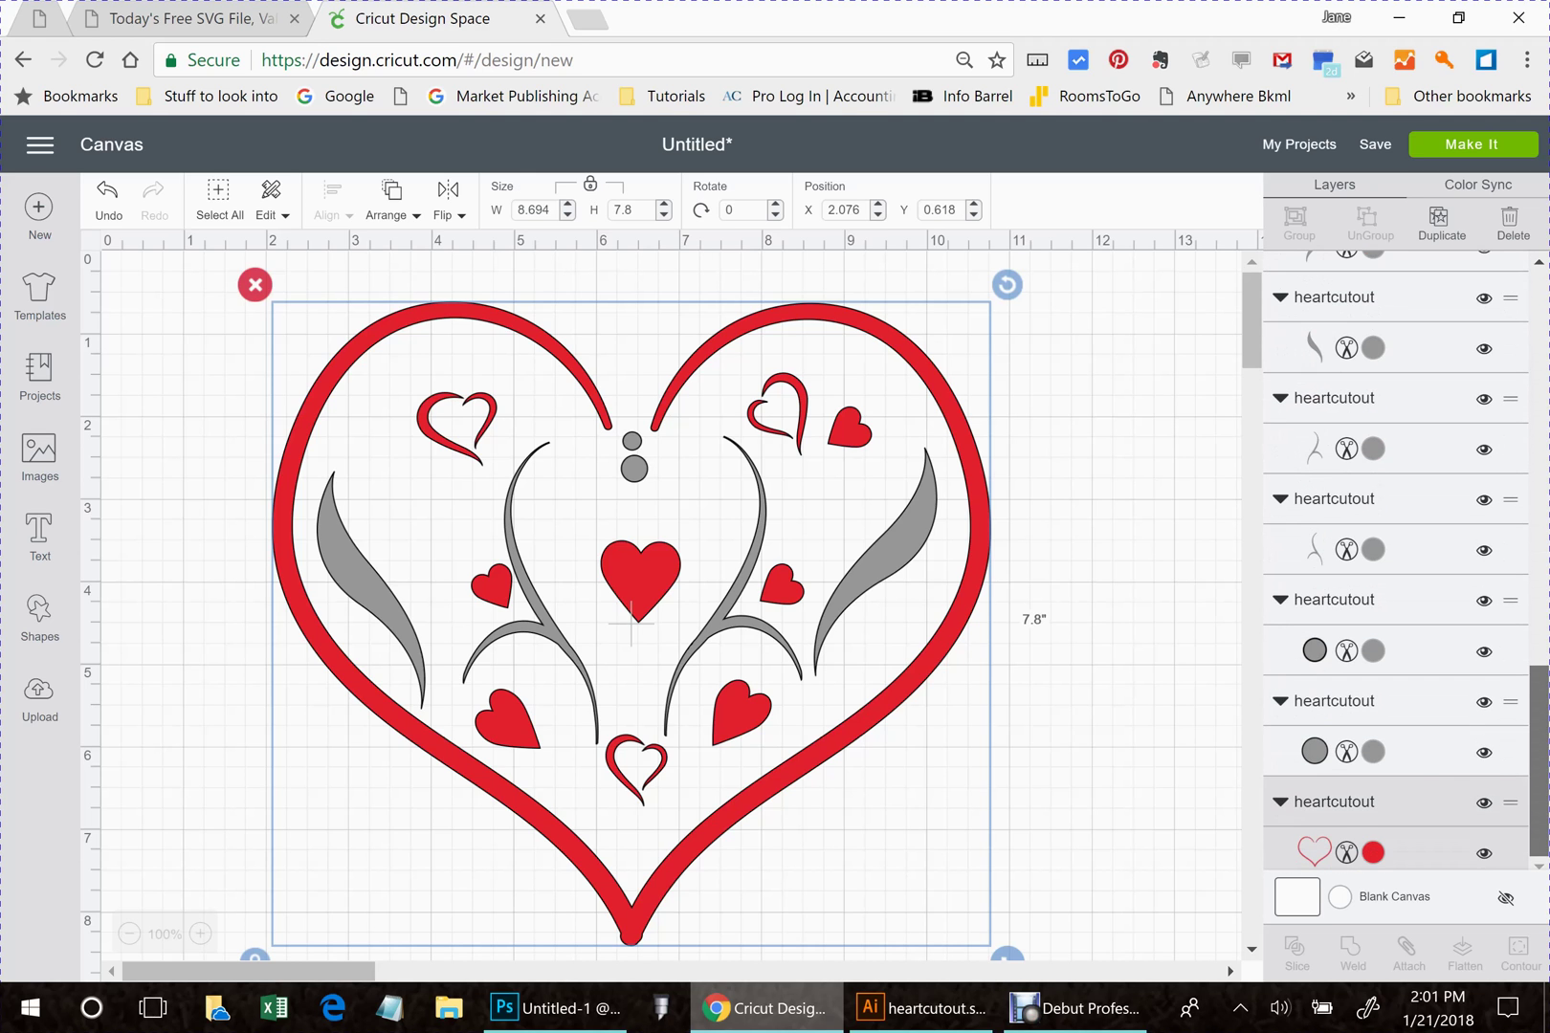
click(1483, 853)
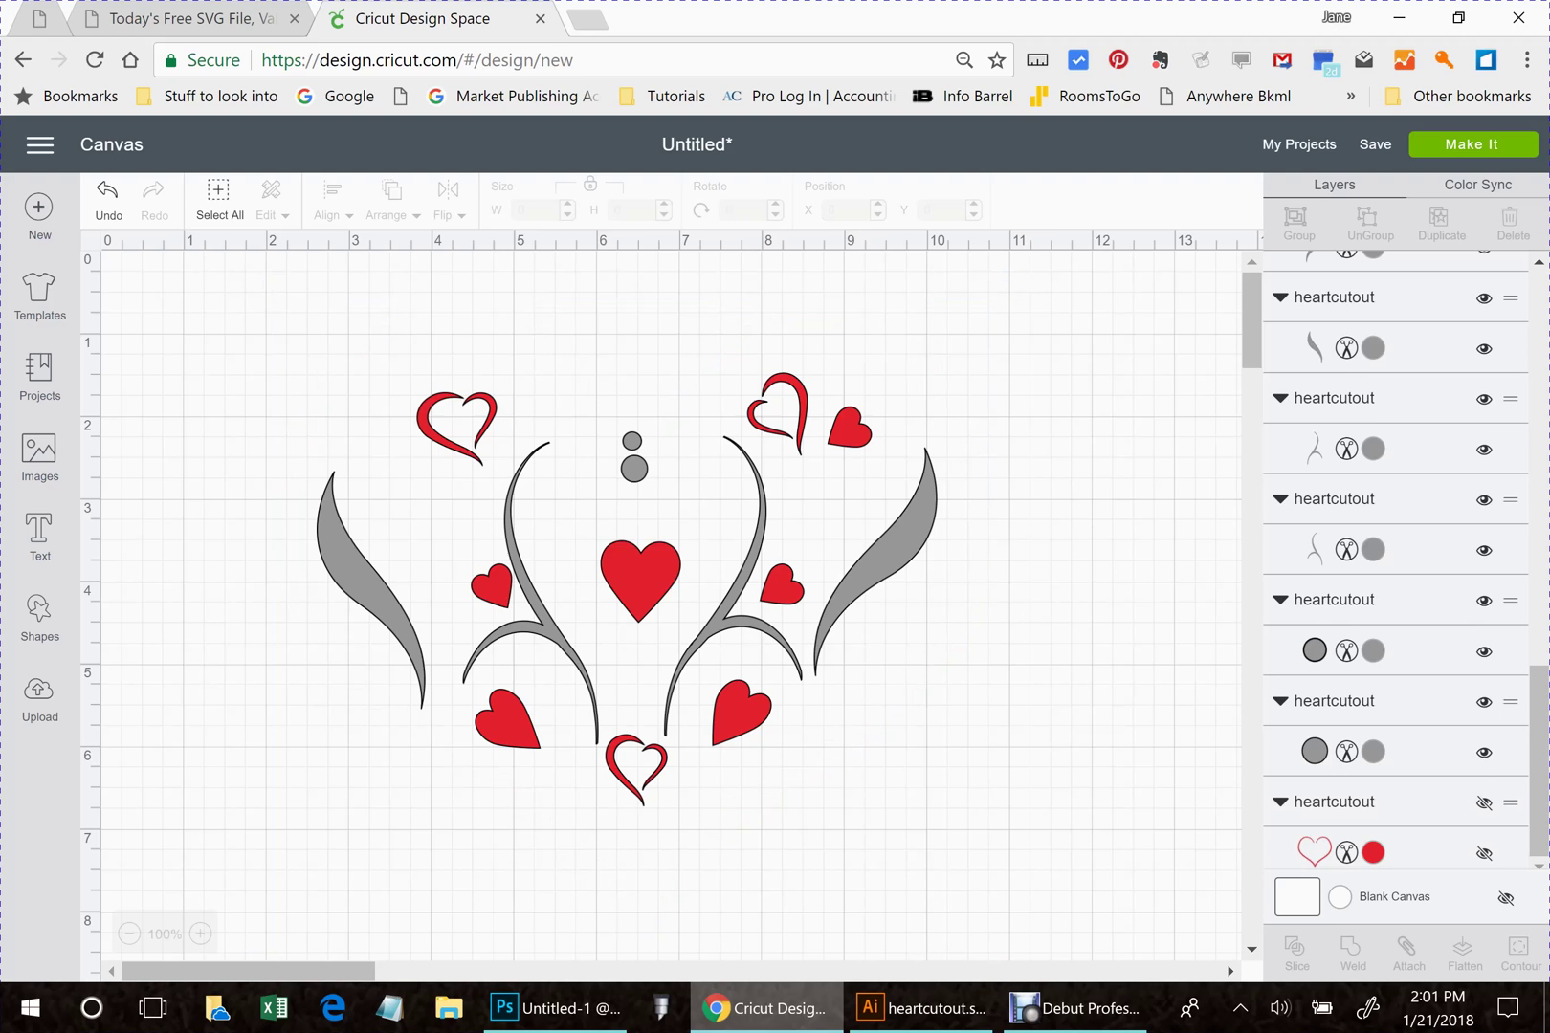
- Hide the center heart, the two small solid hearts beside it and the two lower solid hearts
scroll(1397, 560, up, 4)
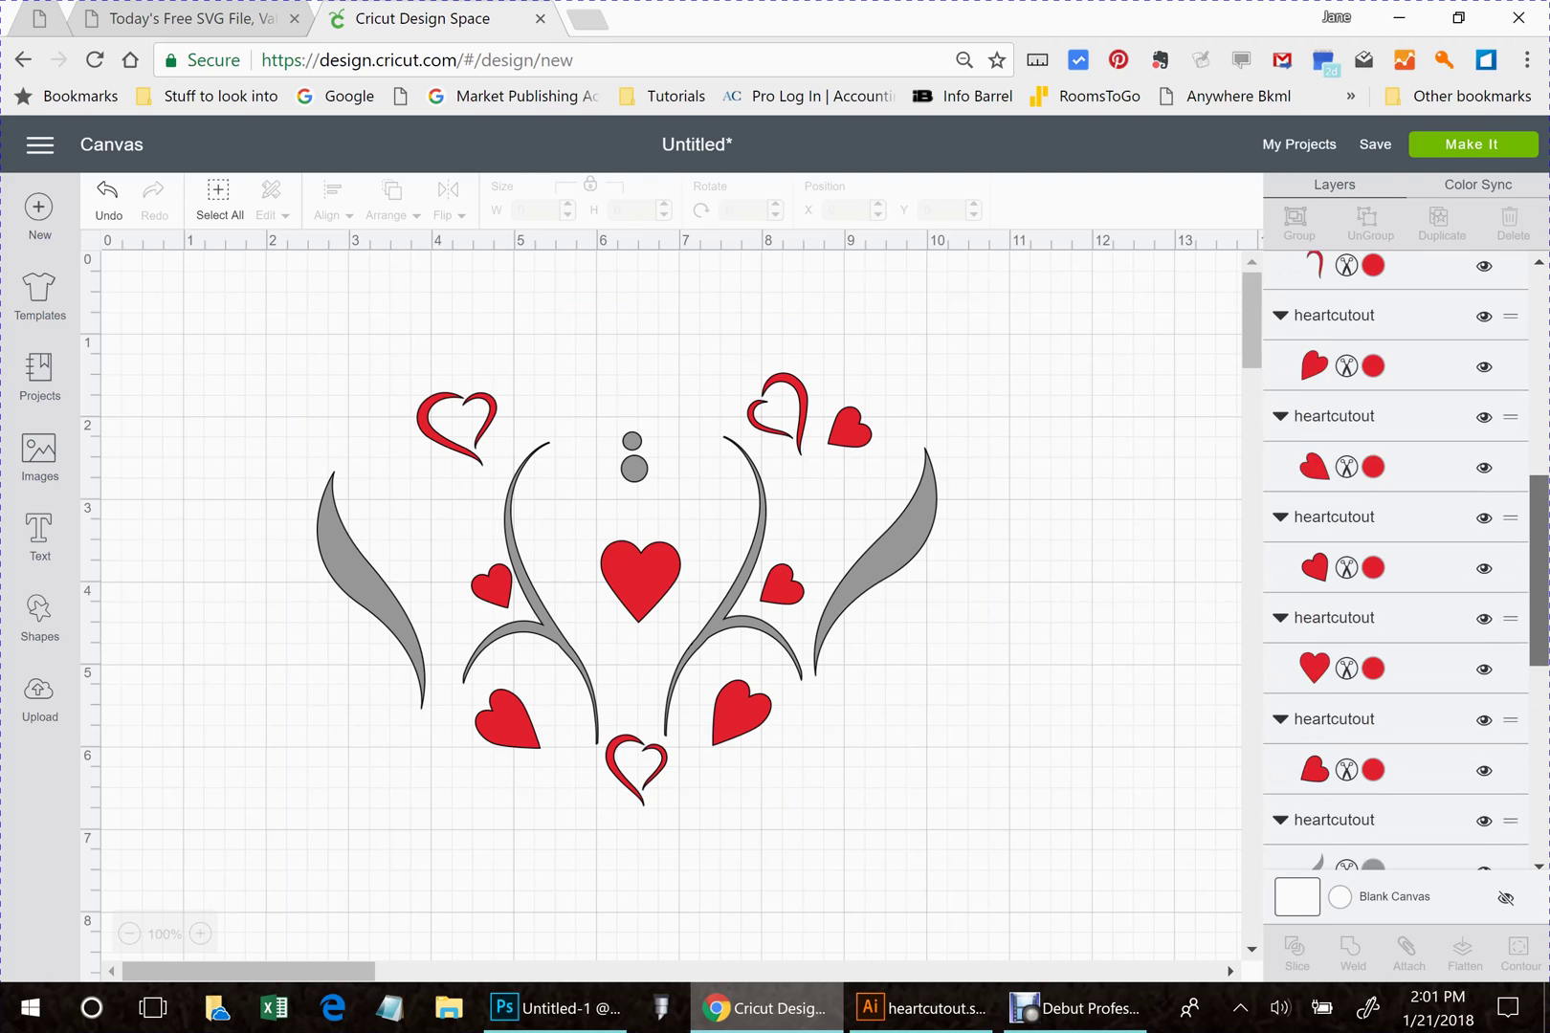
scroll(1397, 559, up, 1)
click(1484, 823)
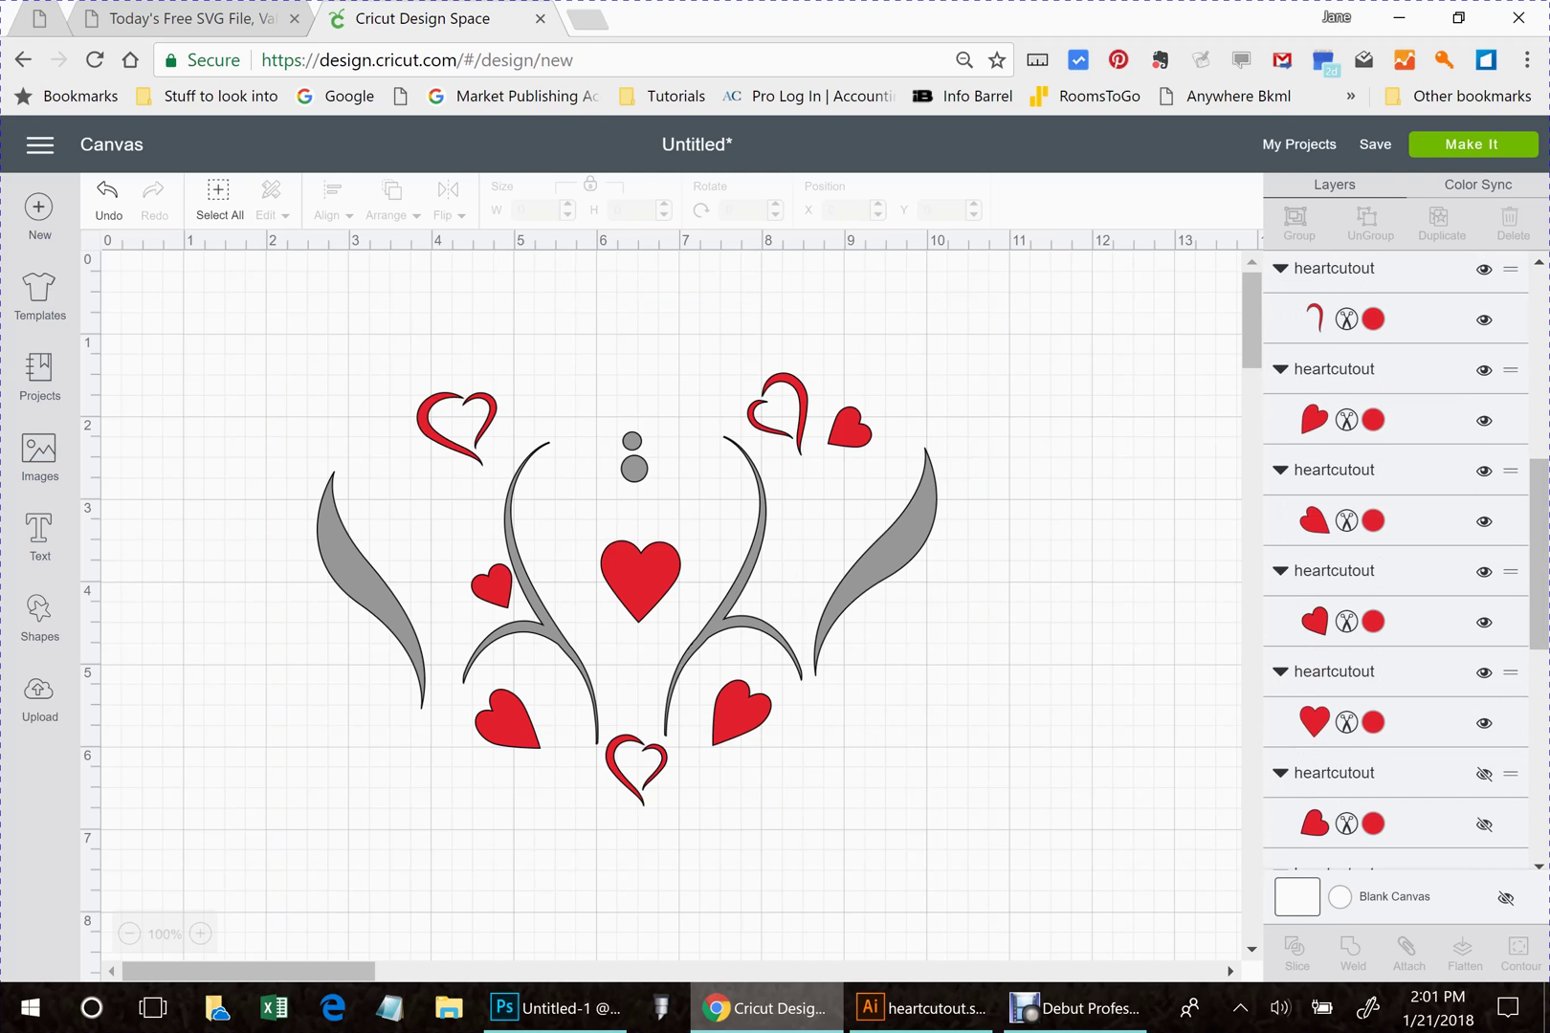
click(1484, 672)
click(1484, 572)
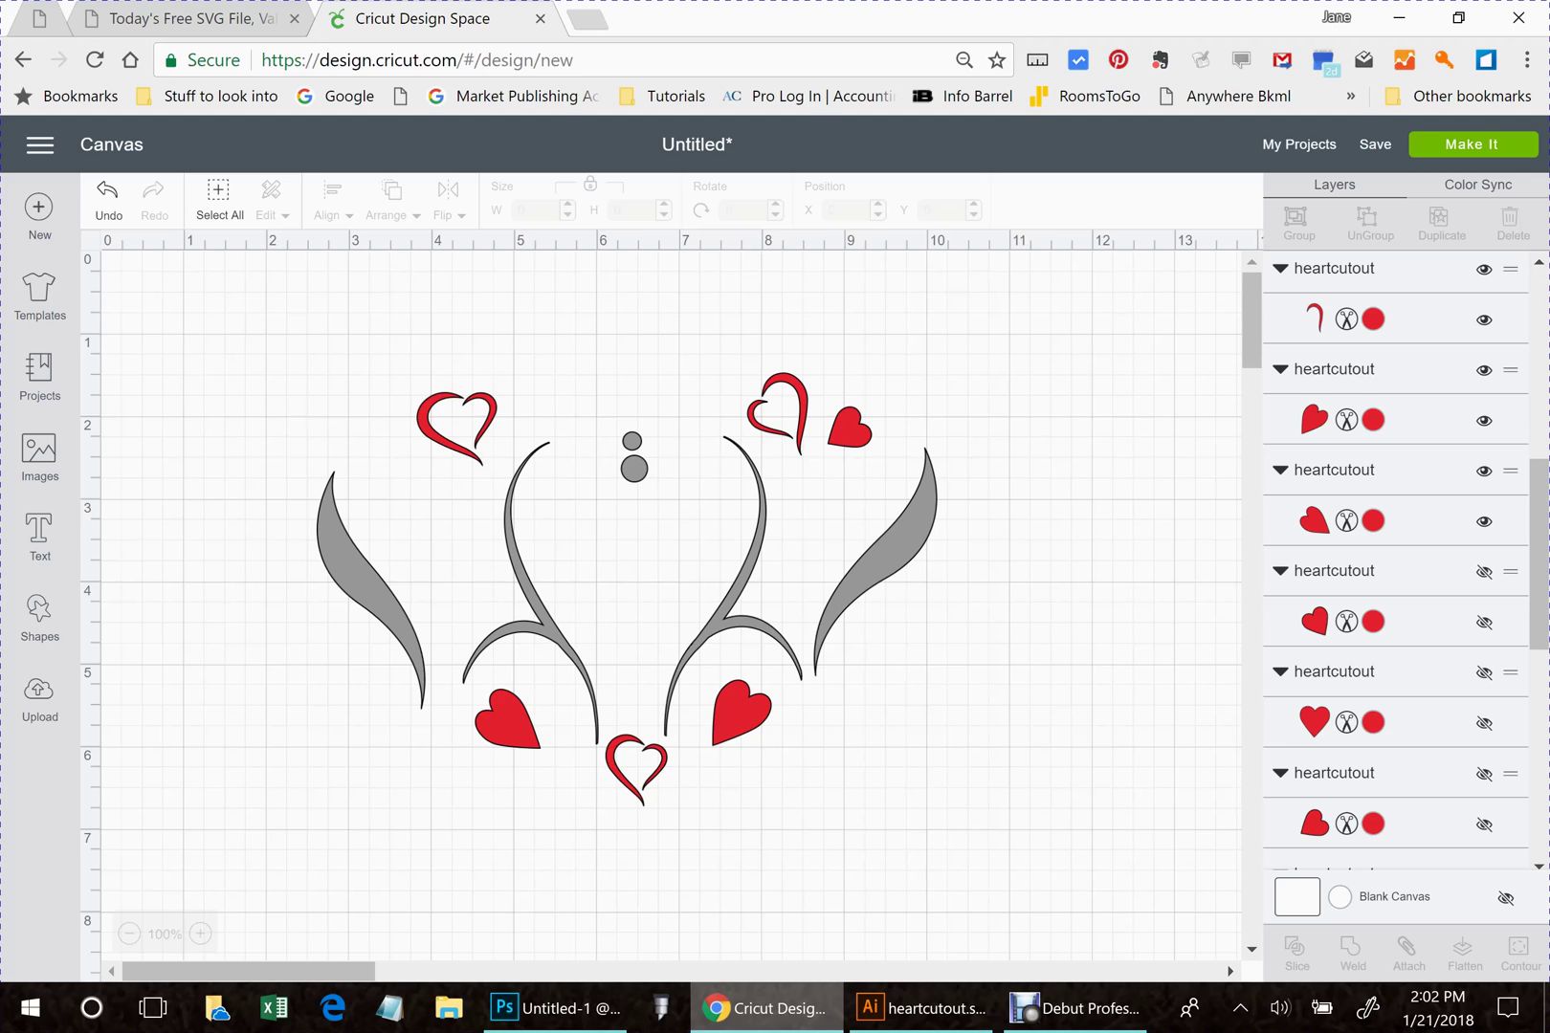
click(1484, 369)
scroll(1484, 369, up, 3)
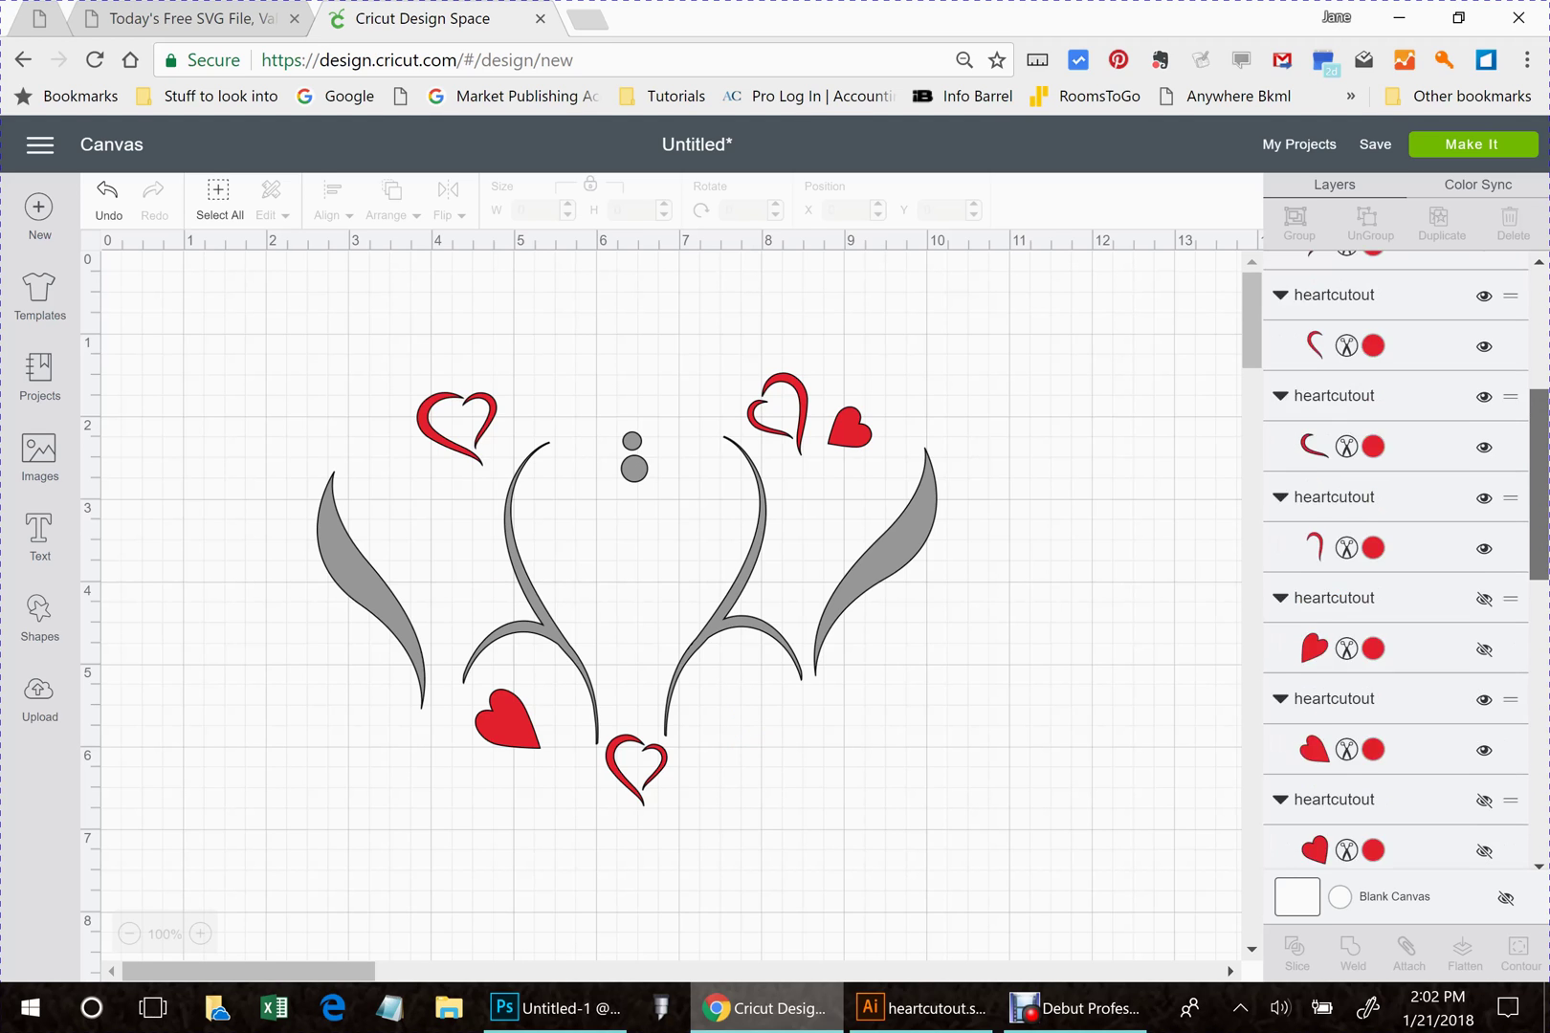
click(1484, 598)
click(1484, 598)
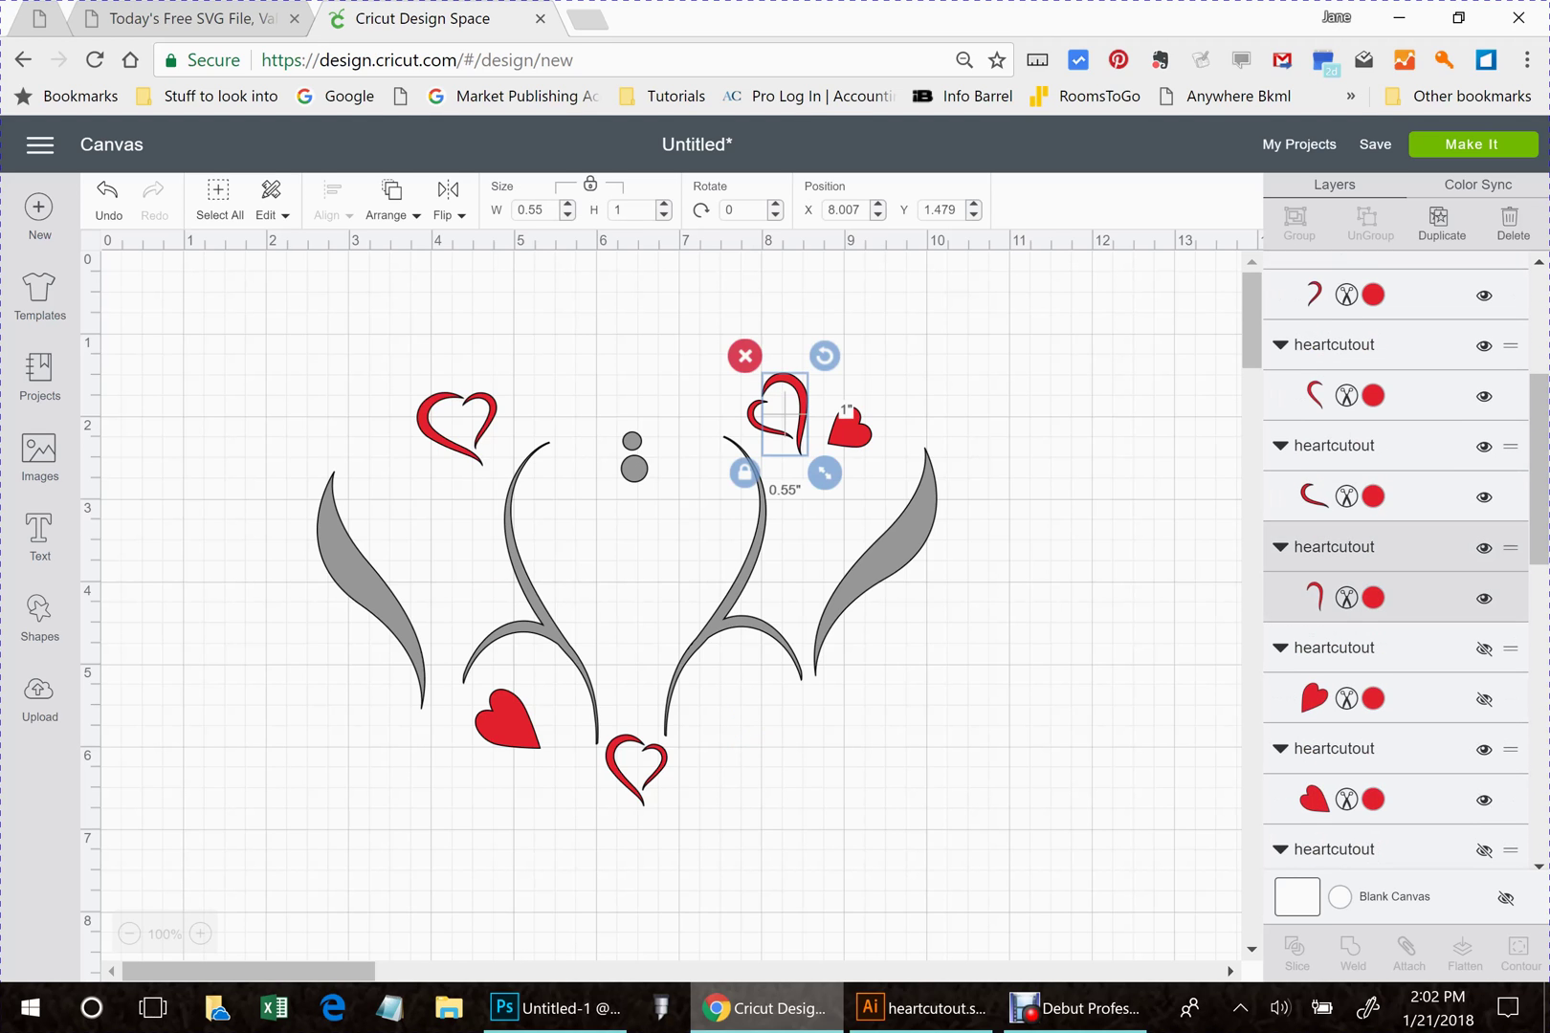
click(1484, 749)
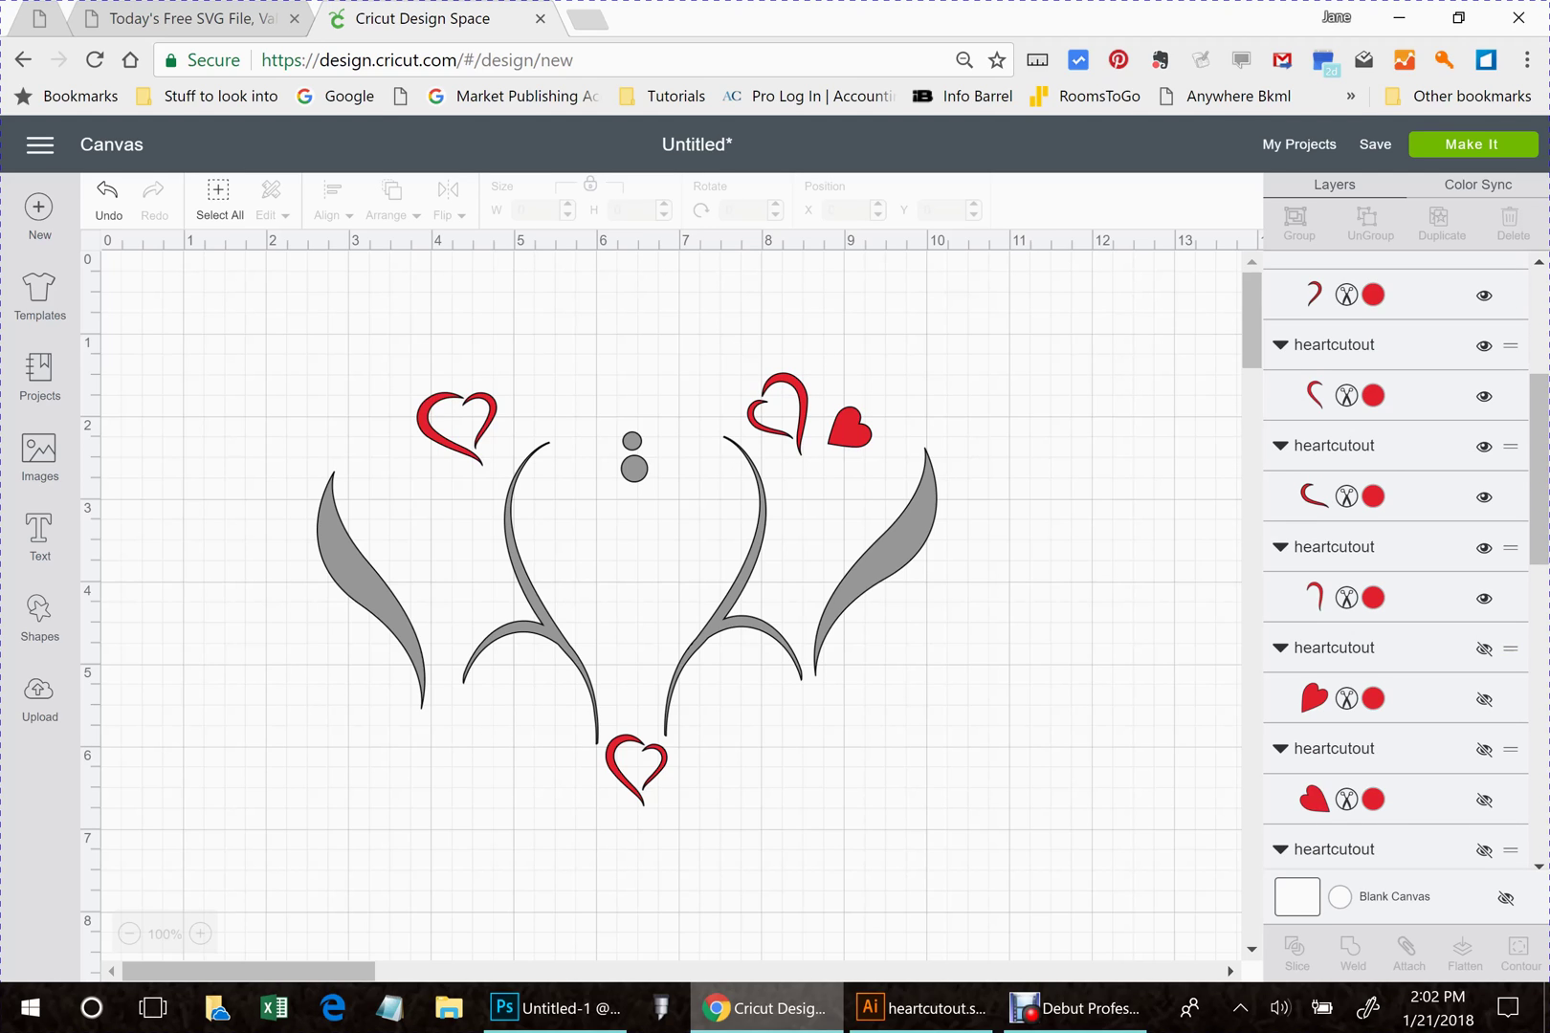
- Hide both halves of the upper-right outlined heart and the right half of the outlined heart near the bottom point
click(1484, 496)
click(1484, 598)
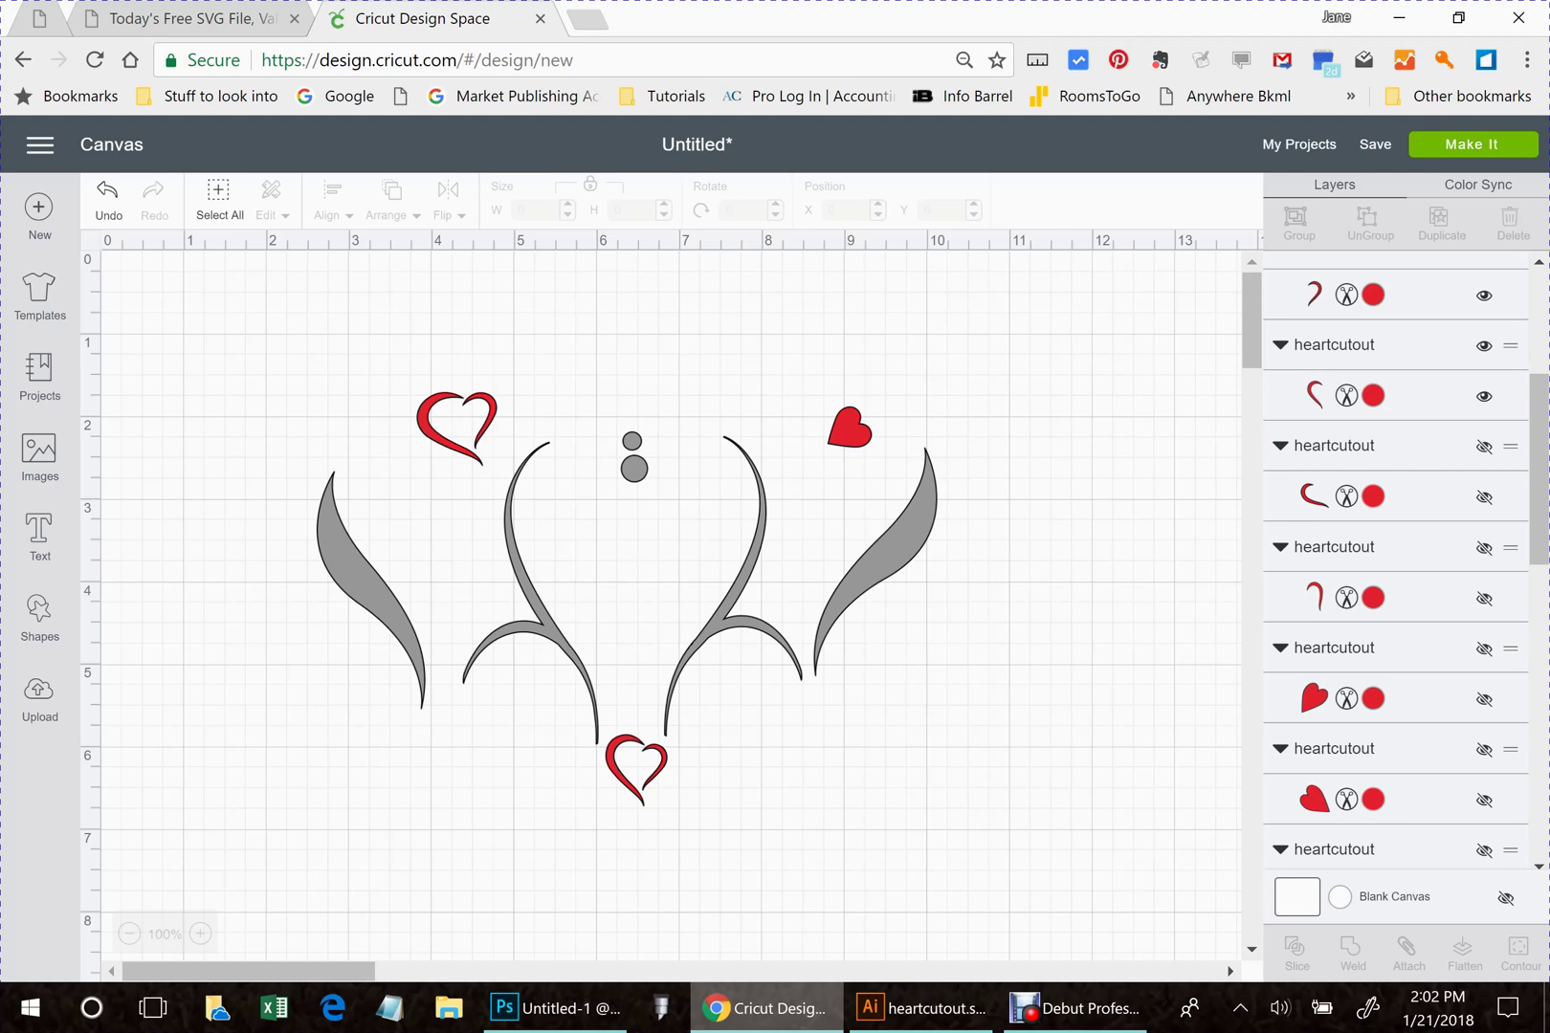
click(1484, 294)
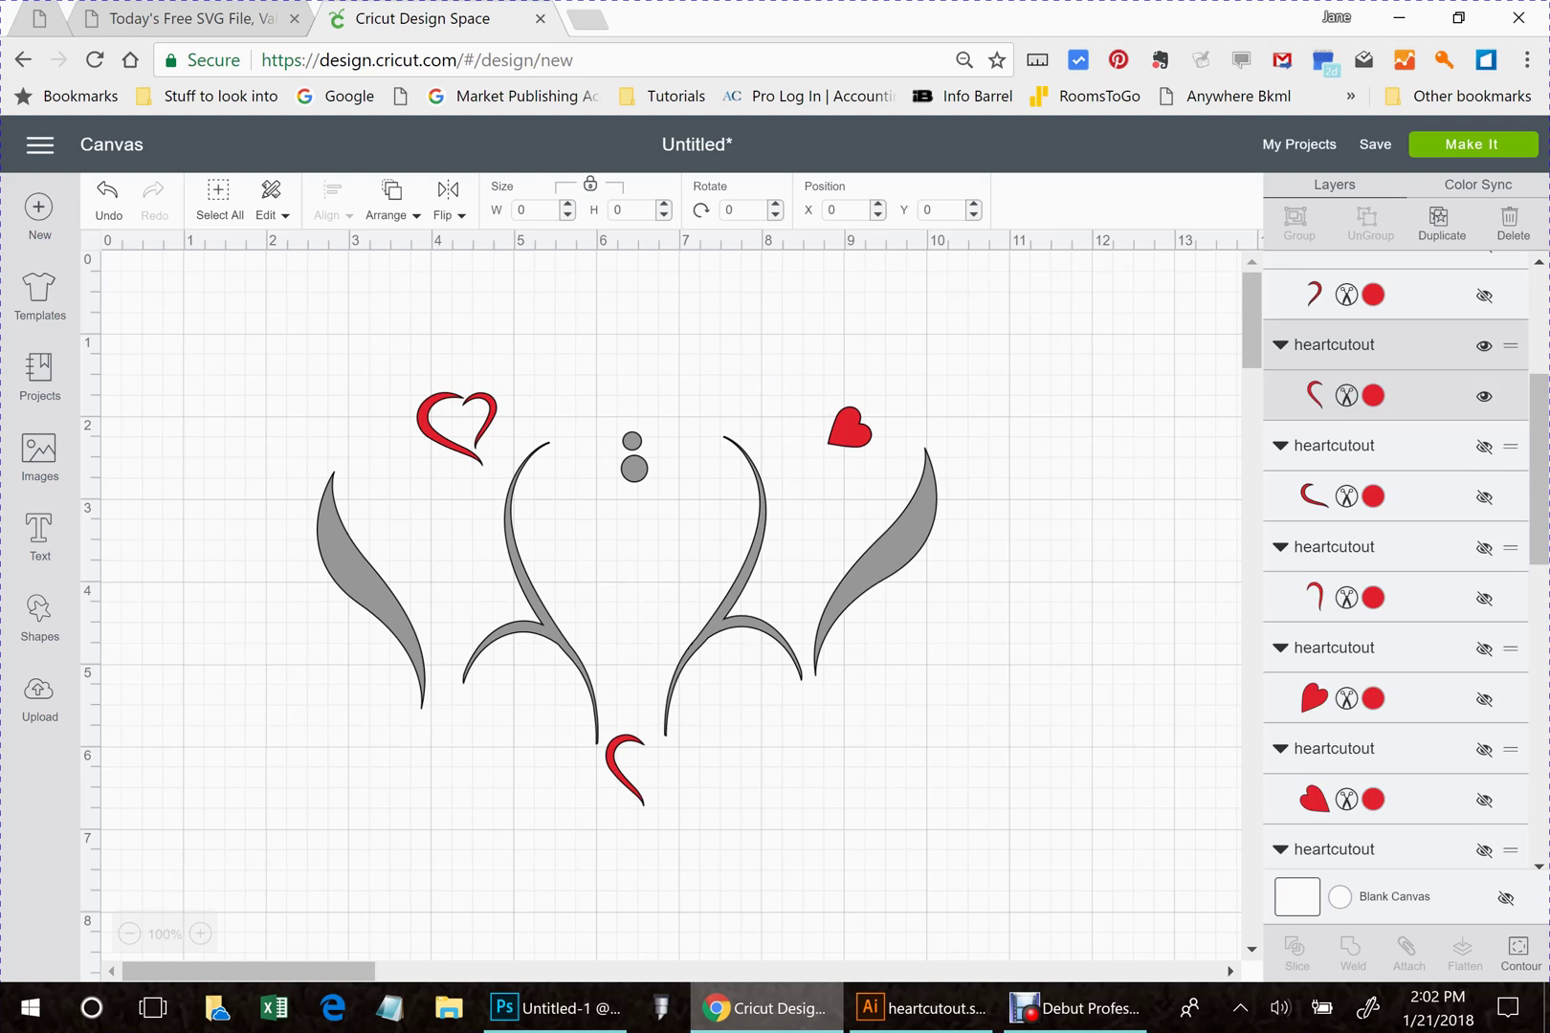
- Hide the right half of the upper-left outlined heart and the small solid heart at the design's upper right
scroll(1396, 560, up, 4)
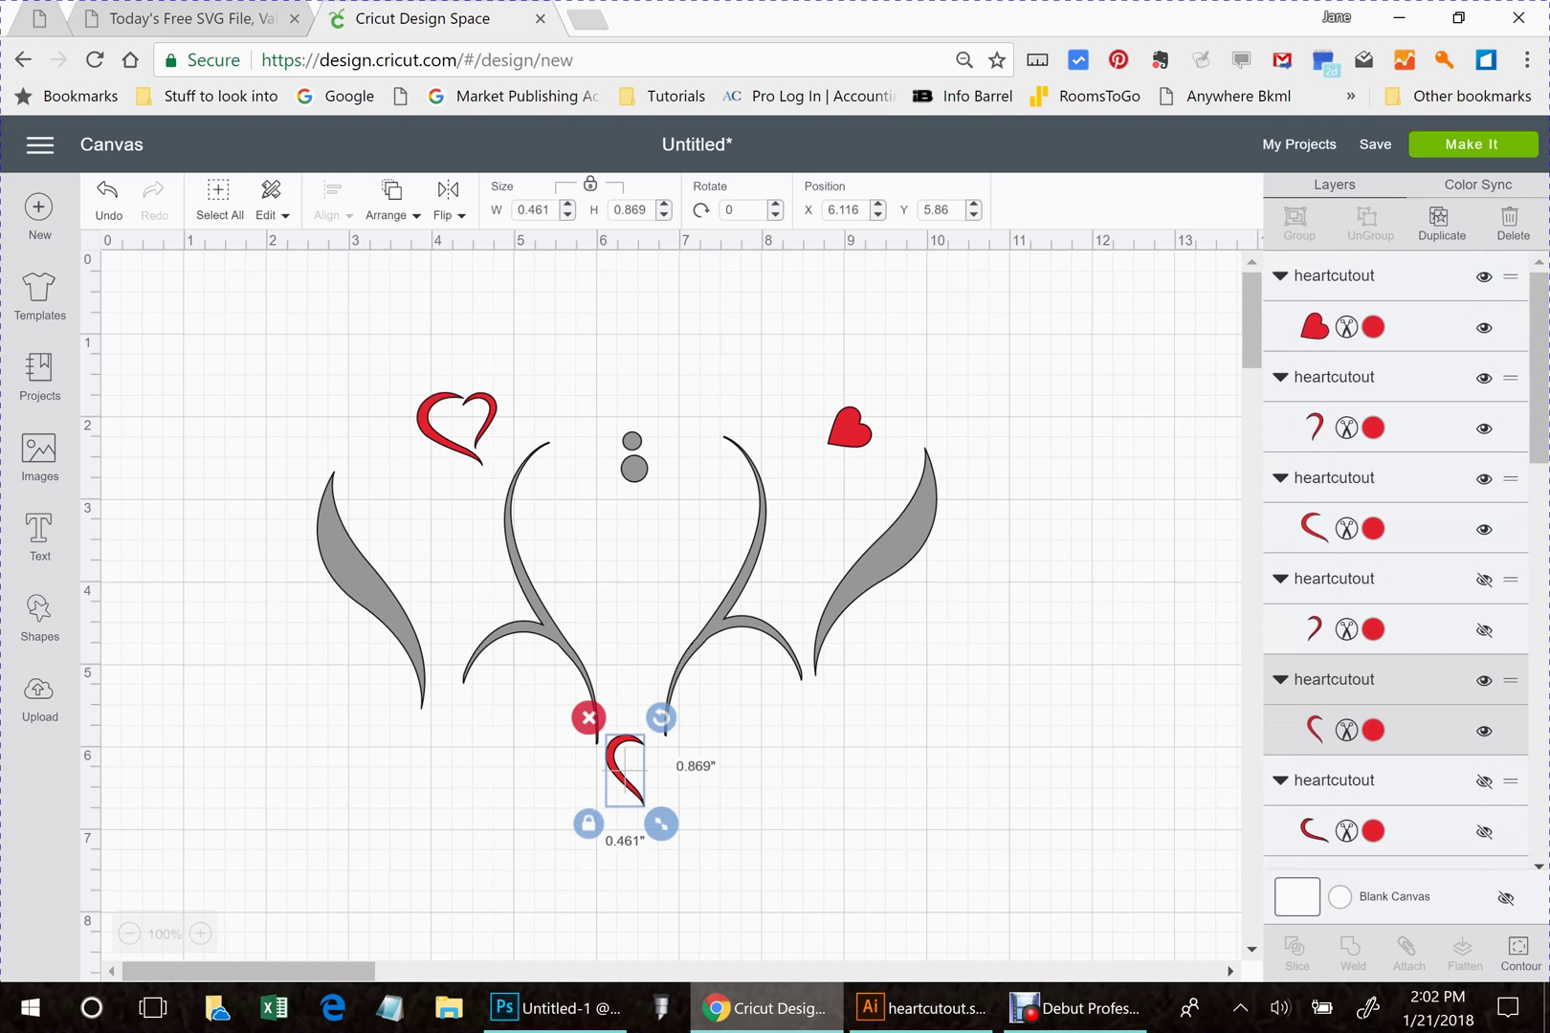
click(1483, 479)
click(1483, 478)
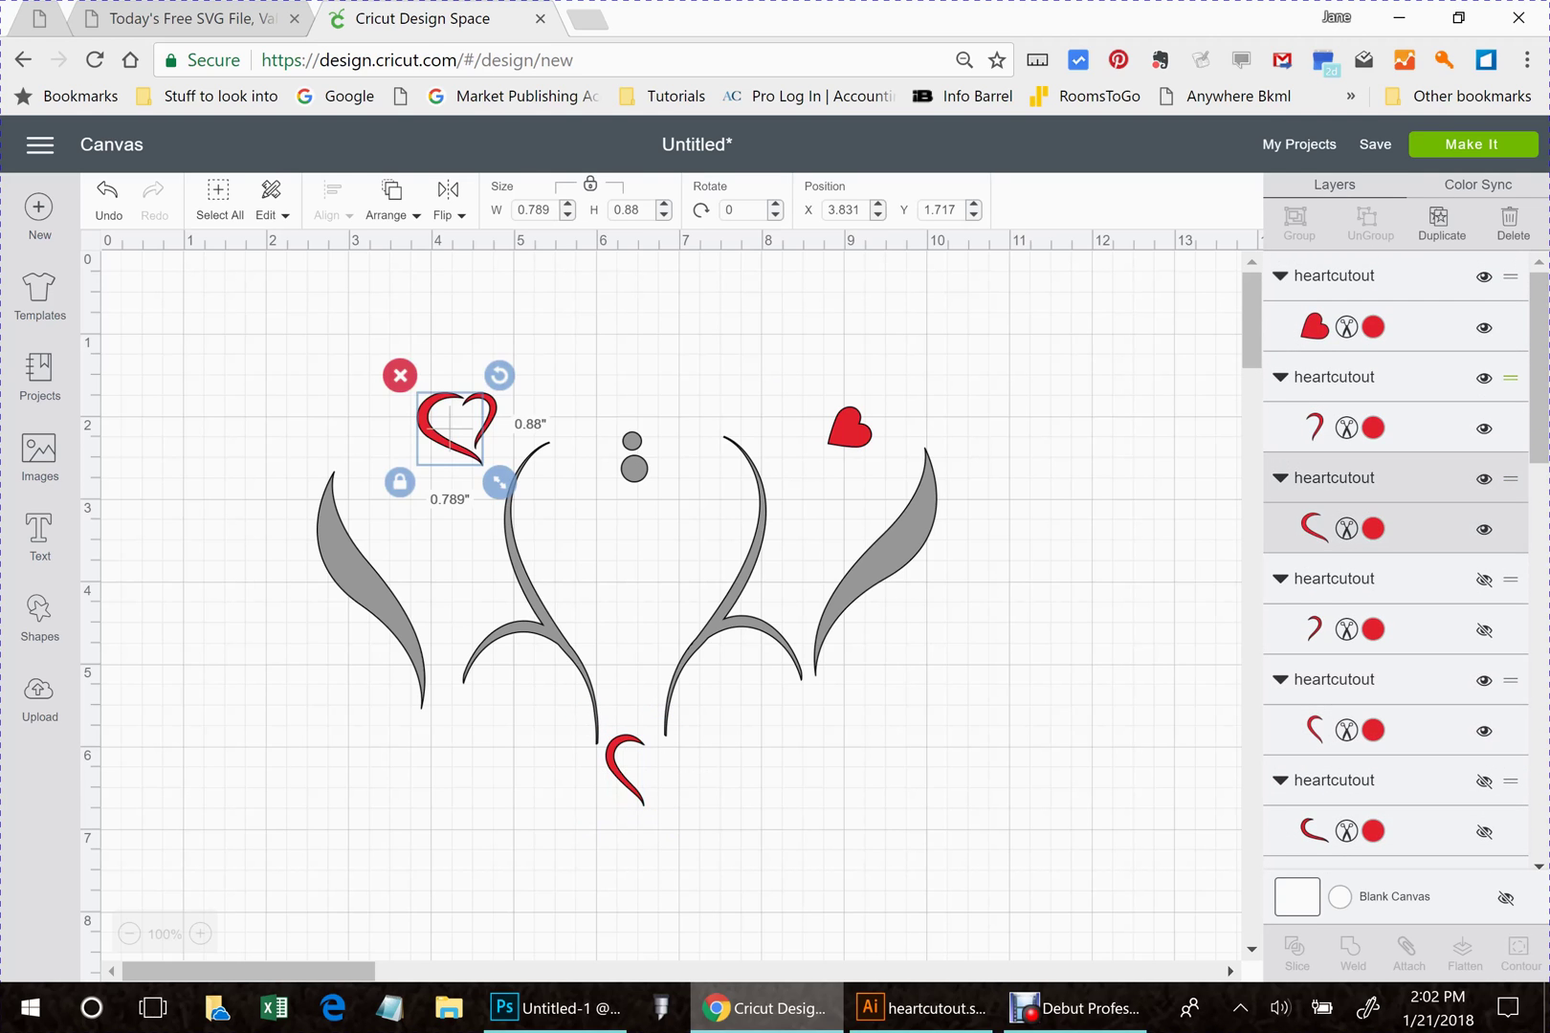
click(1484, 377)
click(1484, 275)
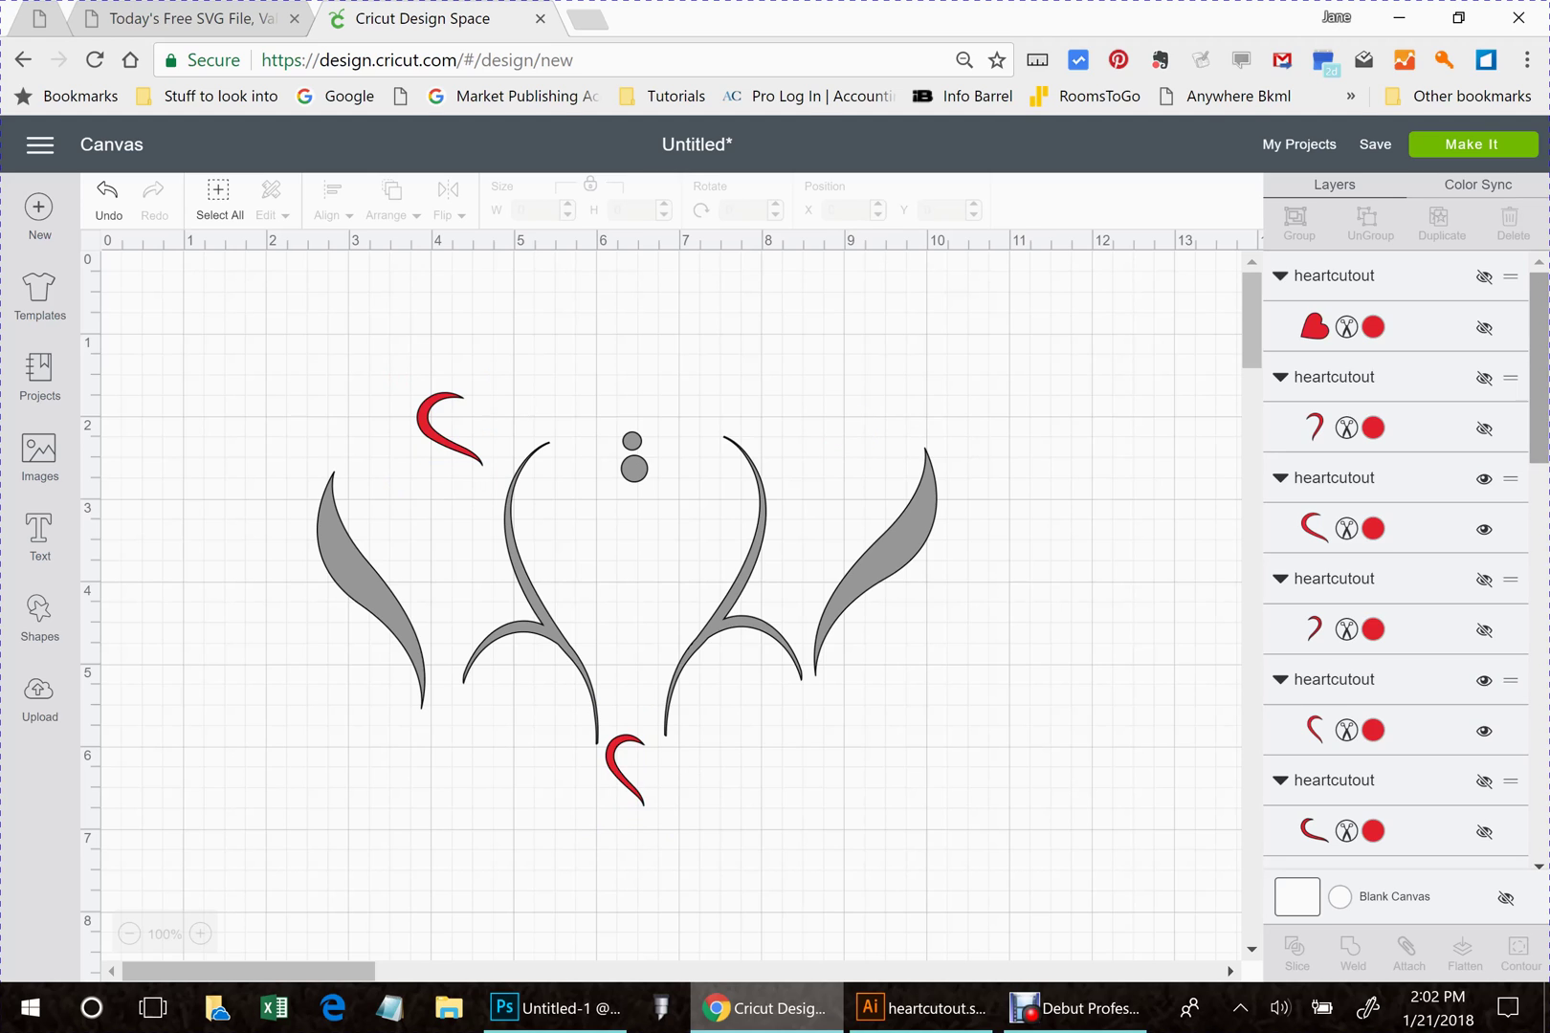
scroll(1397, 555, down, 1)
scroll(1484, 460, down, 1)
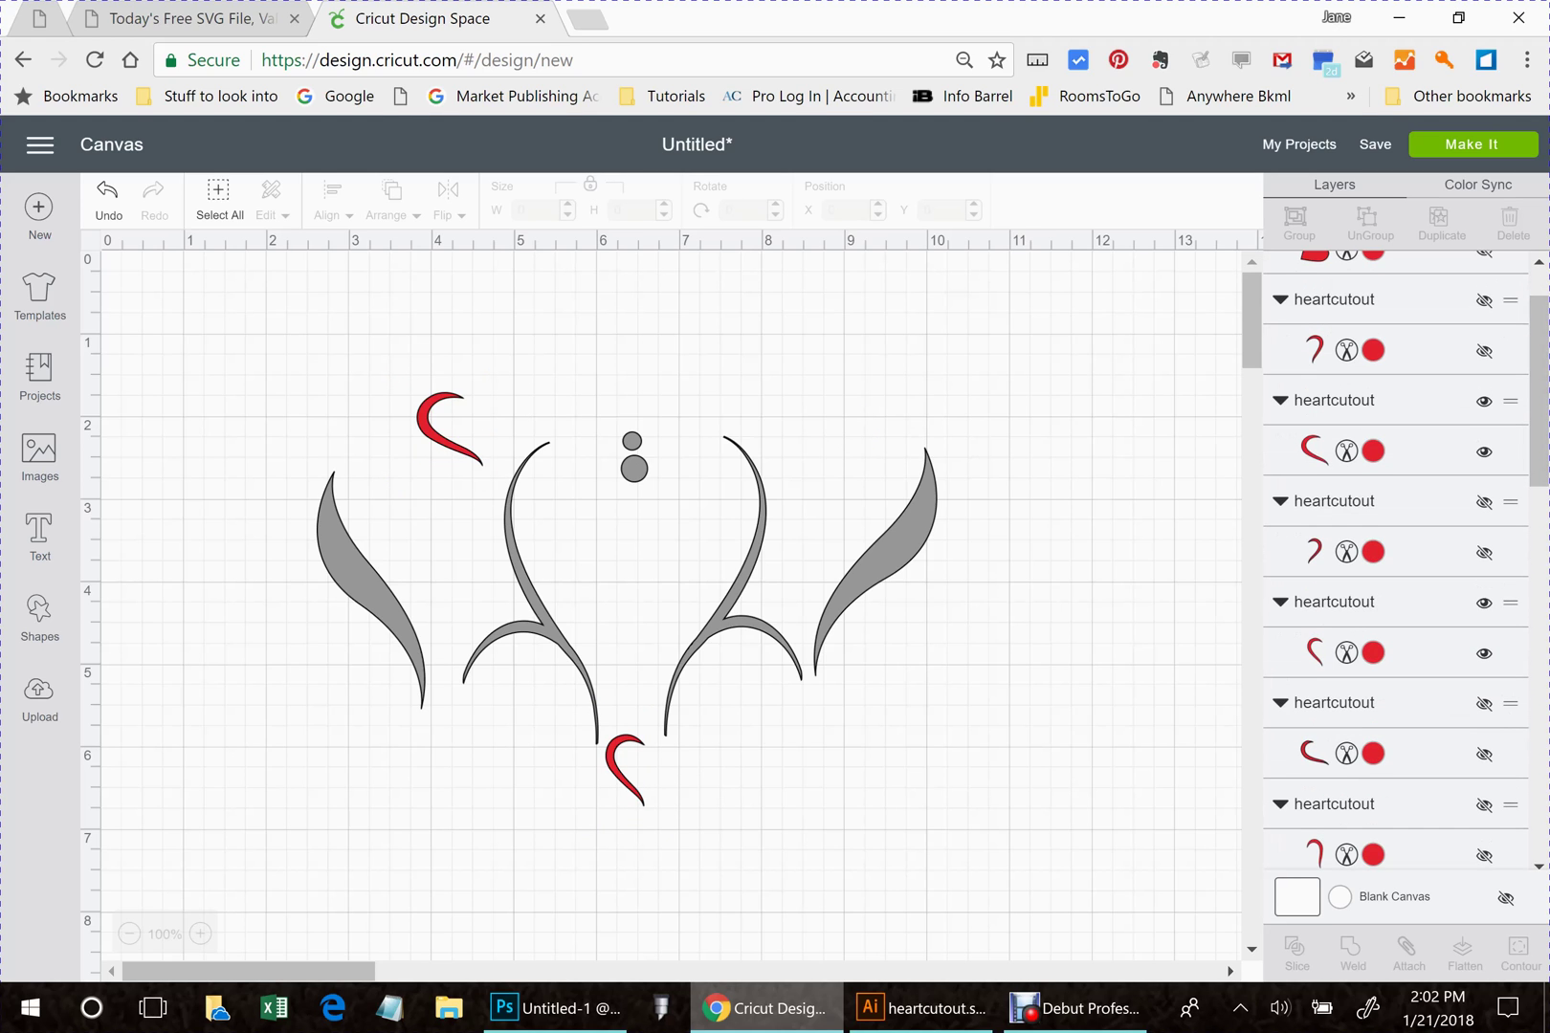
- Hide the left halves of the upper-left and bottom outlined hearts, and group all the visible gray pieces
click(1484, 451)
scroll(1484, 459, down, 2)
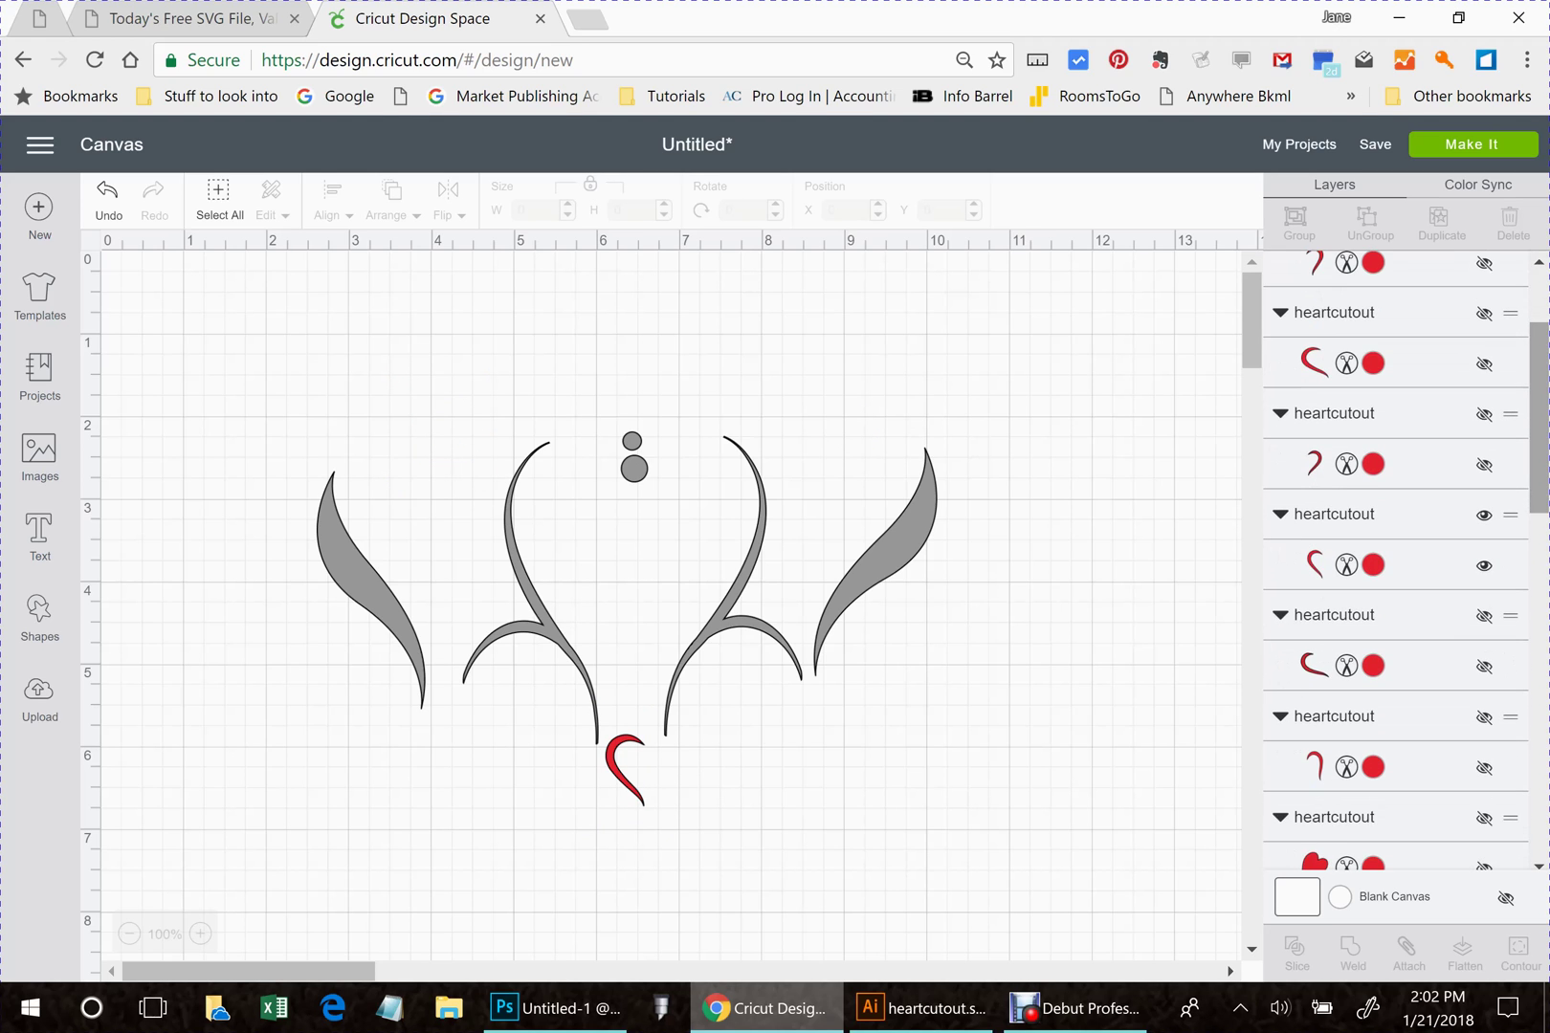
click(1484, 515)
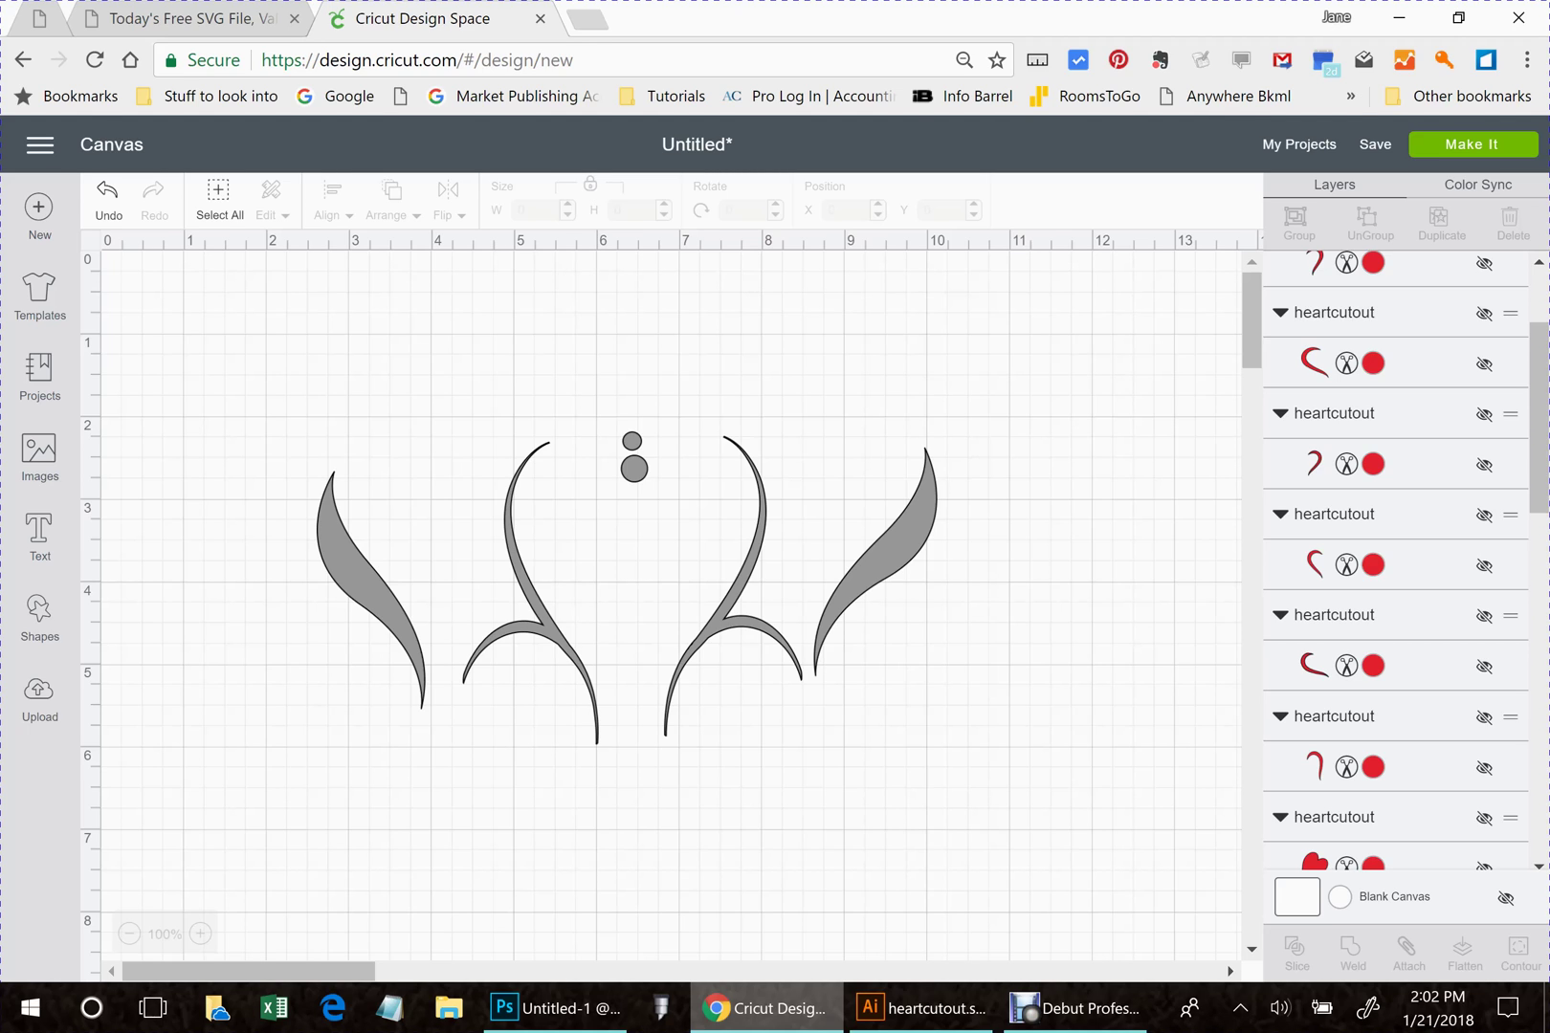
key(ctrl+a)
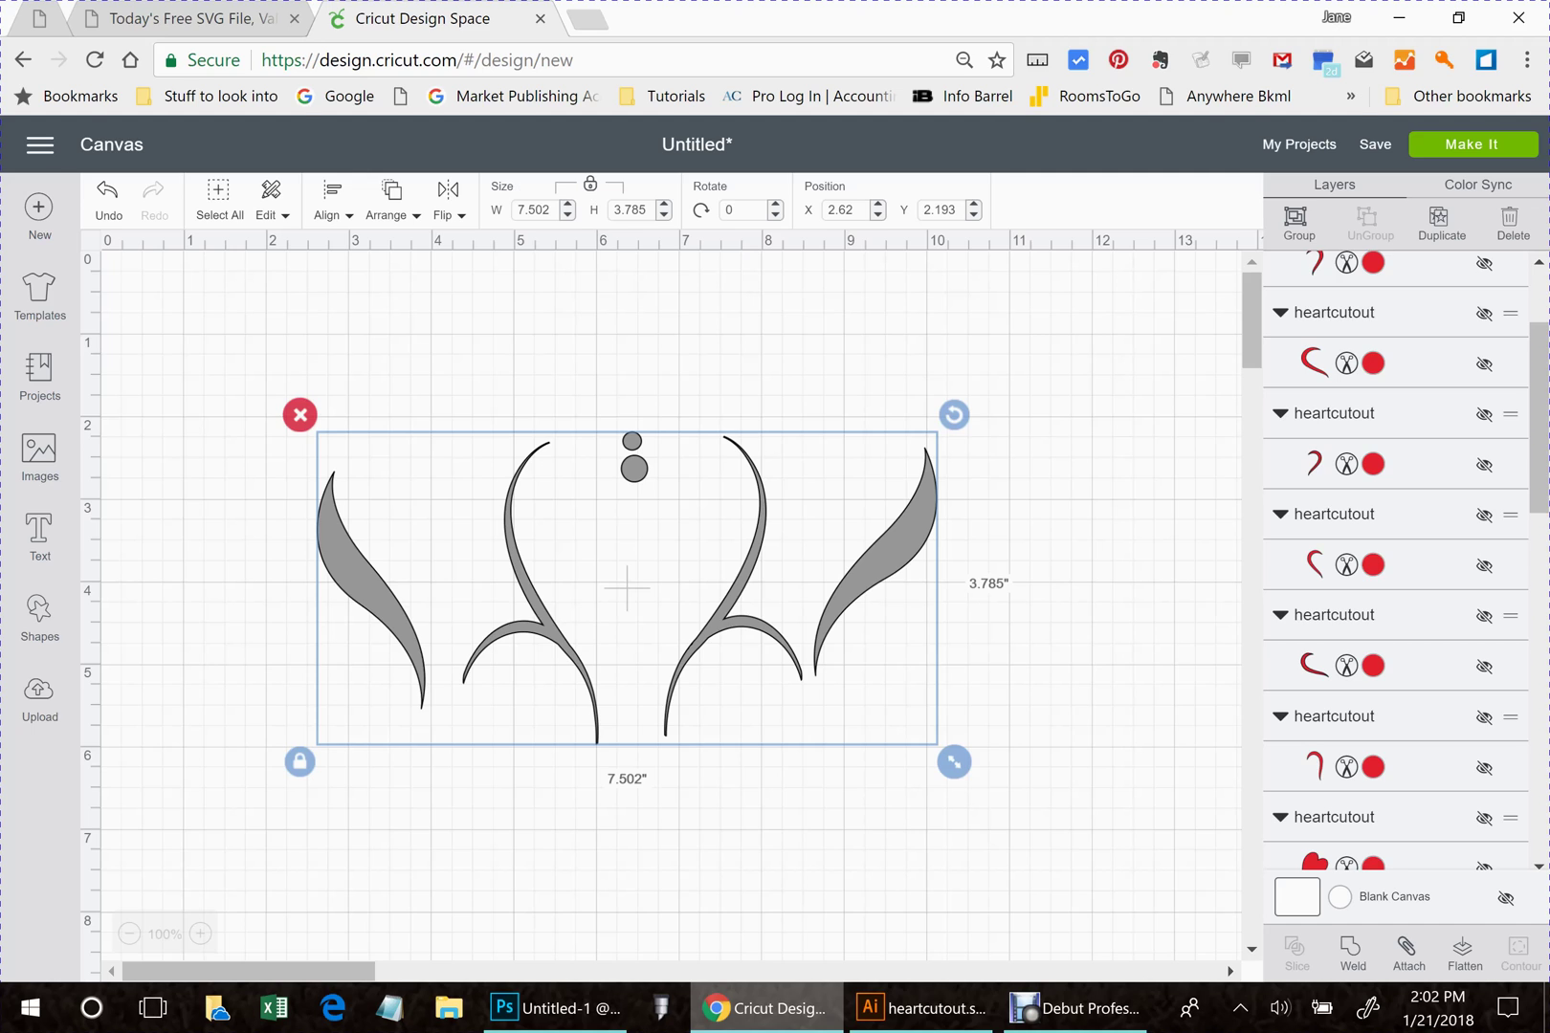
key(ctrl+g)
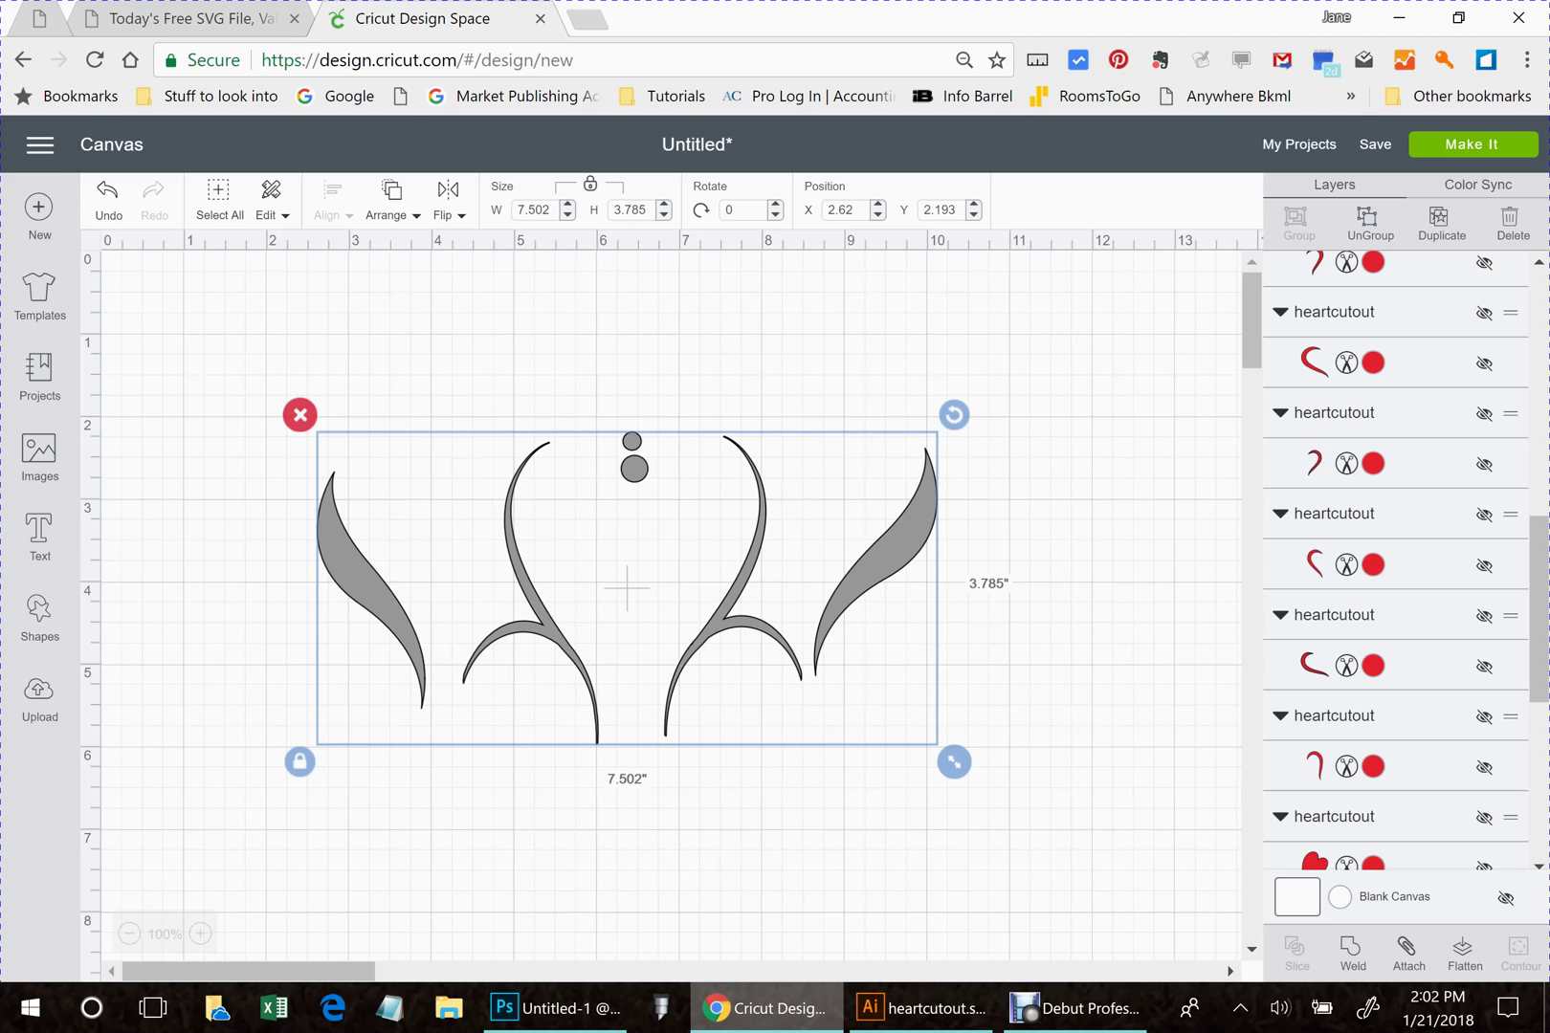
- Unhide the upper-right small solid heart and the right halves of the upper-left and bottom outlined hearts
scroll(1397, 560, down, 1)
scroll(1397, 559, down, 3)
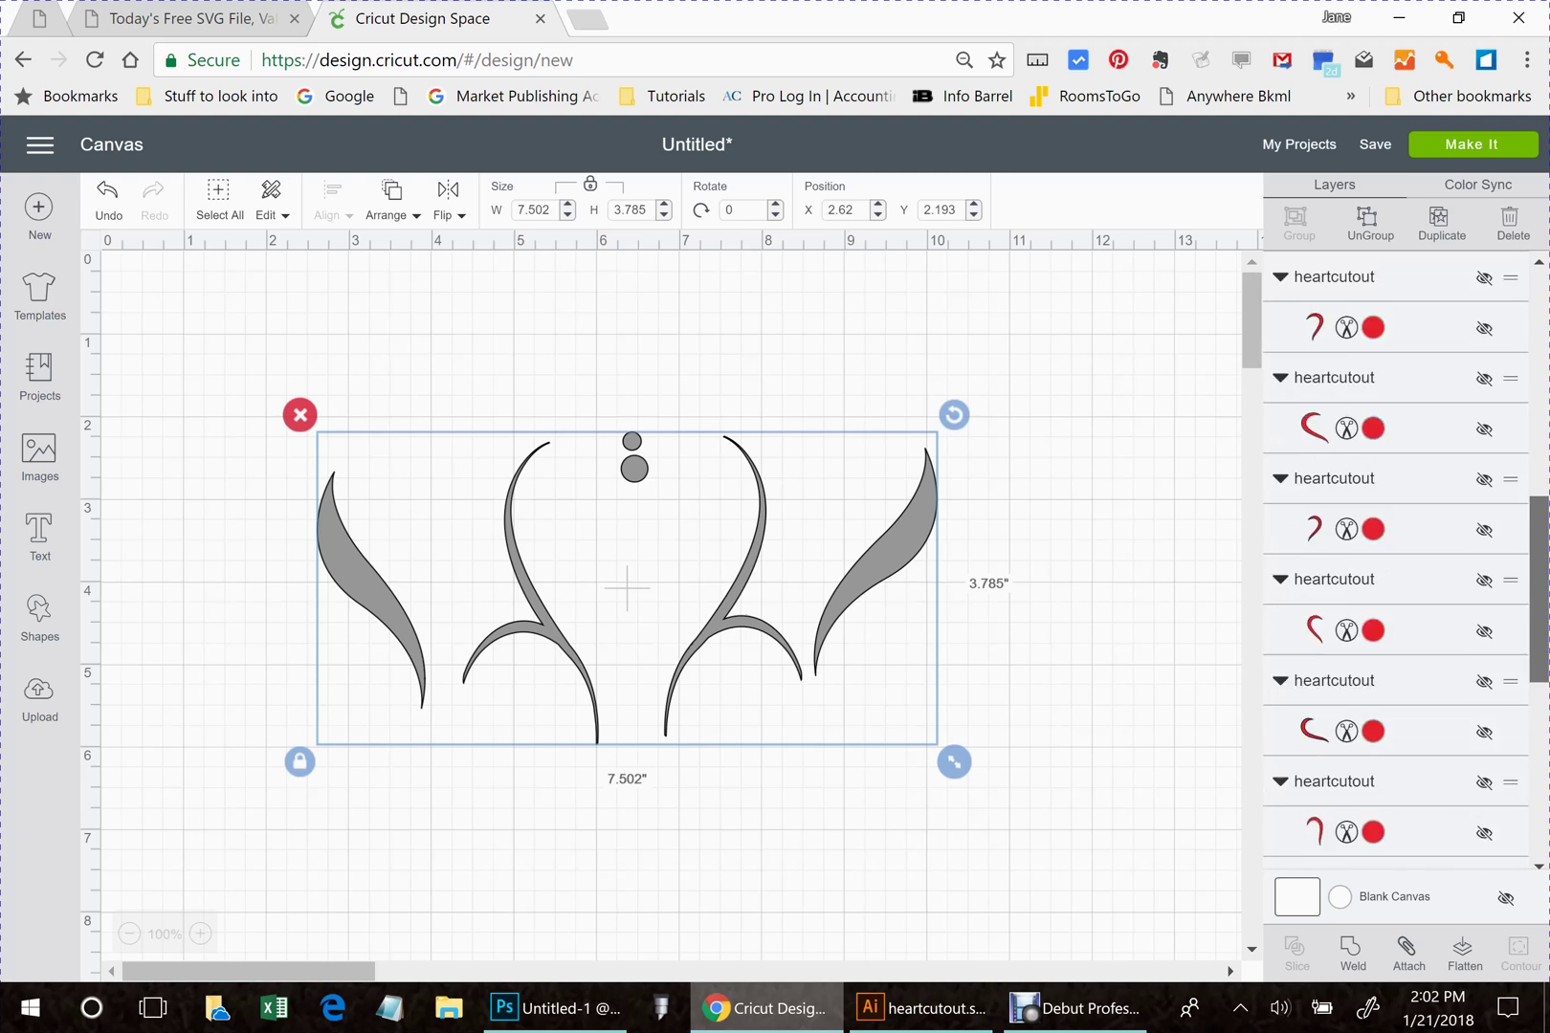
scroll(1397, 560, down, 3)
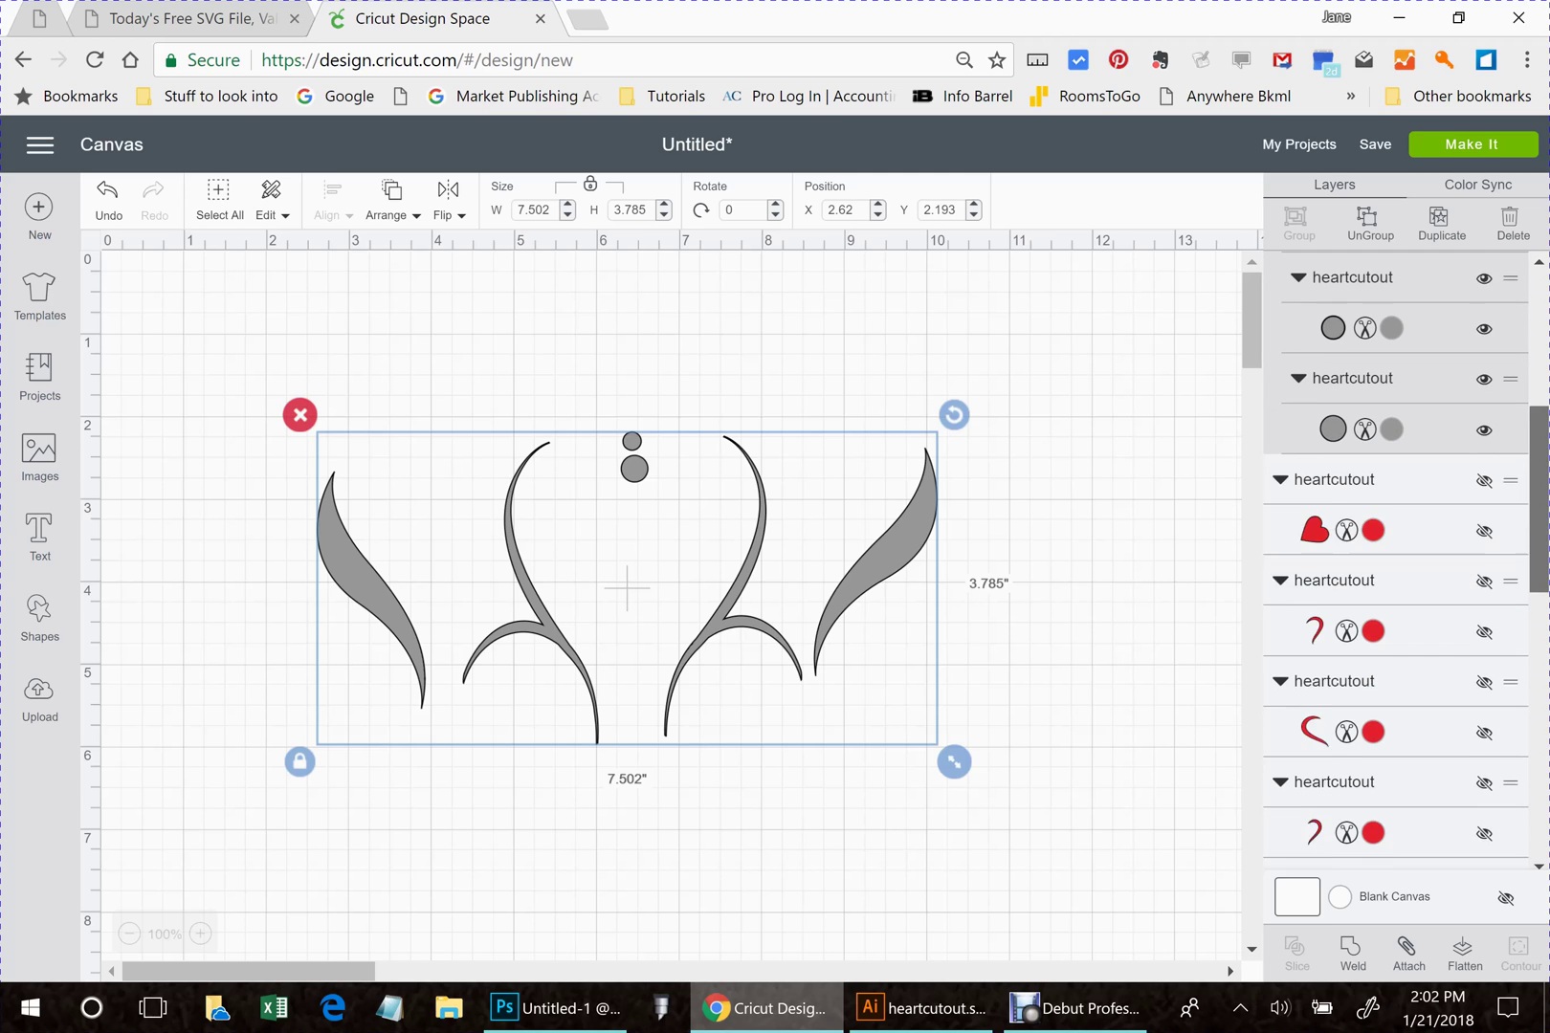
click(1483, 489)
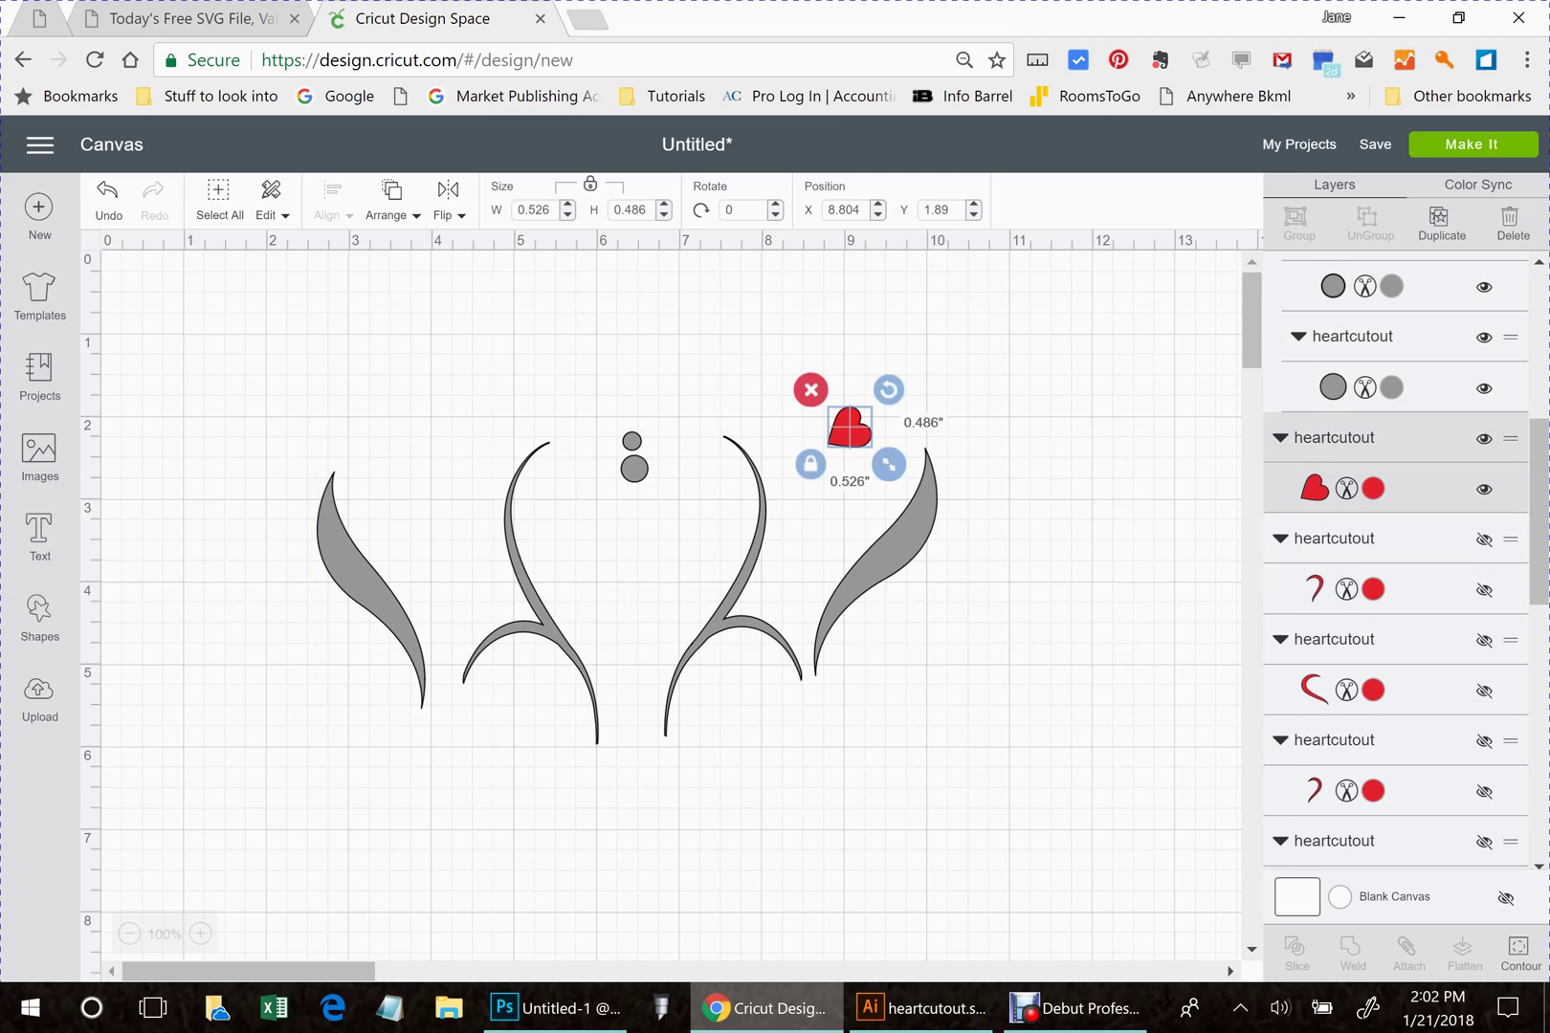
click(1483, 590)
click(1484, 640)
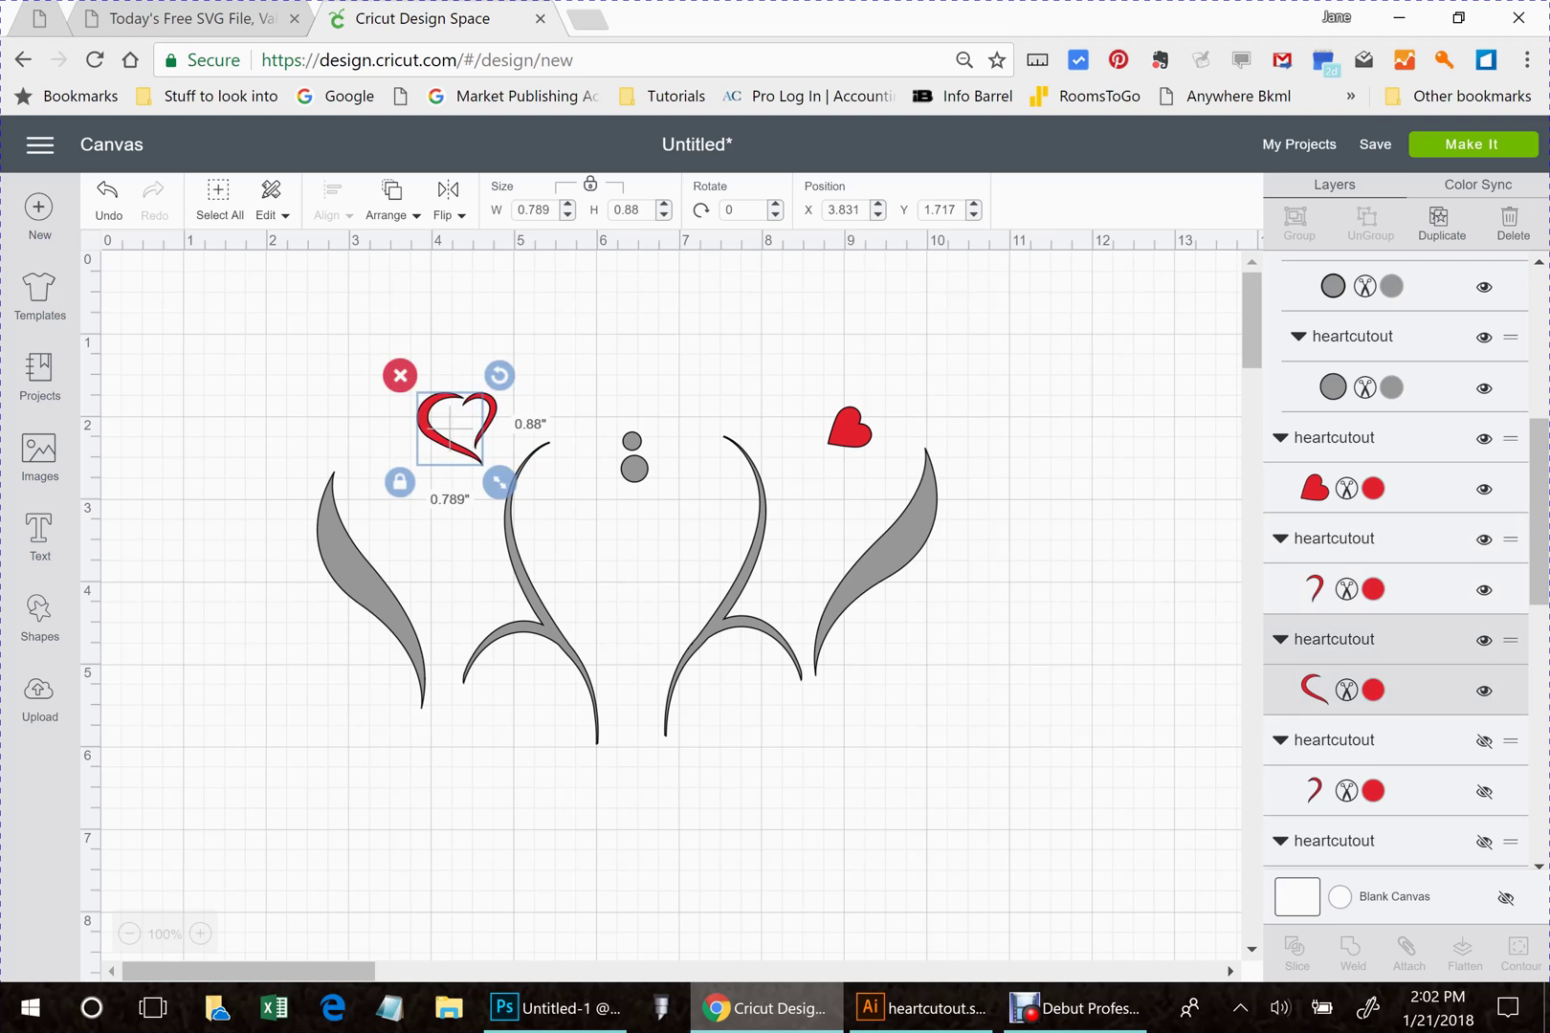
click(1484, 639)
click(1484, 740)
key(Escape)
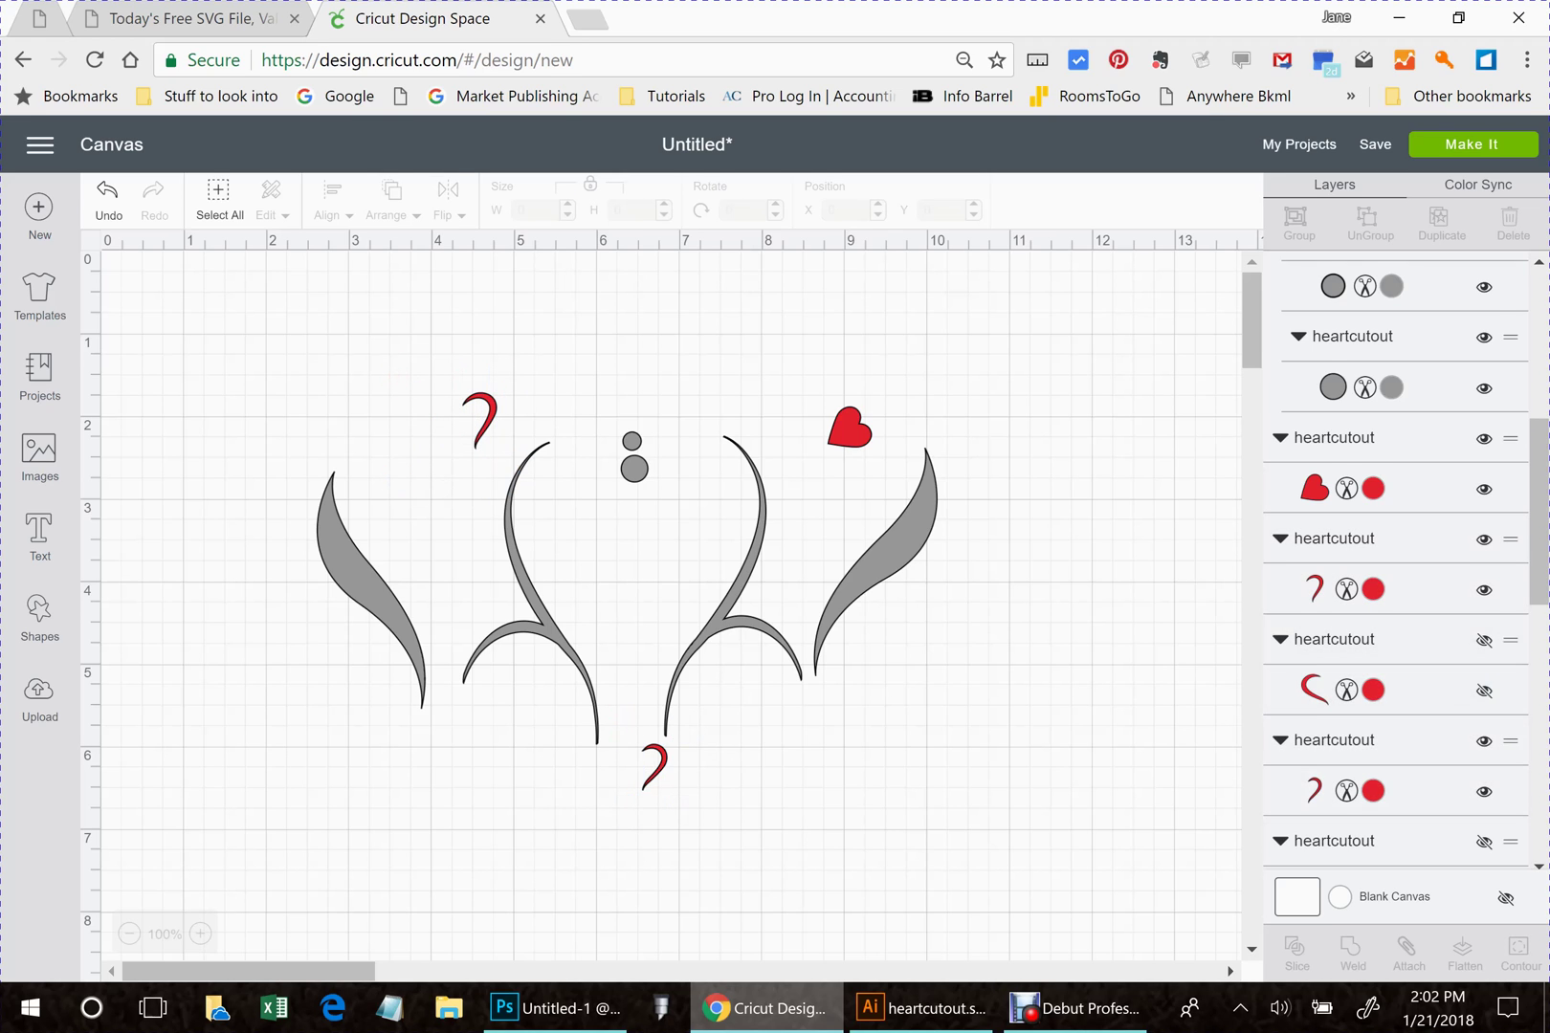
- Unhide the left halves of the upper-left and bottom outlined hearts and both halves of the upper-right outlined heart
scroll(1397, 560, down, 3)
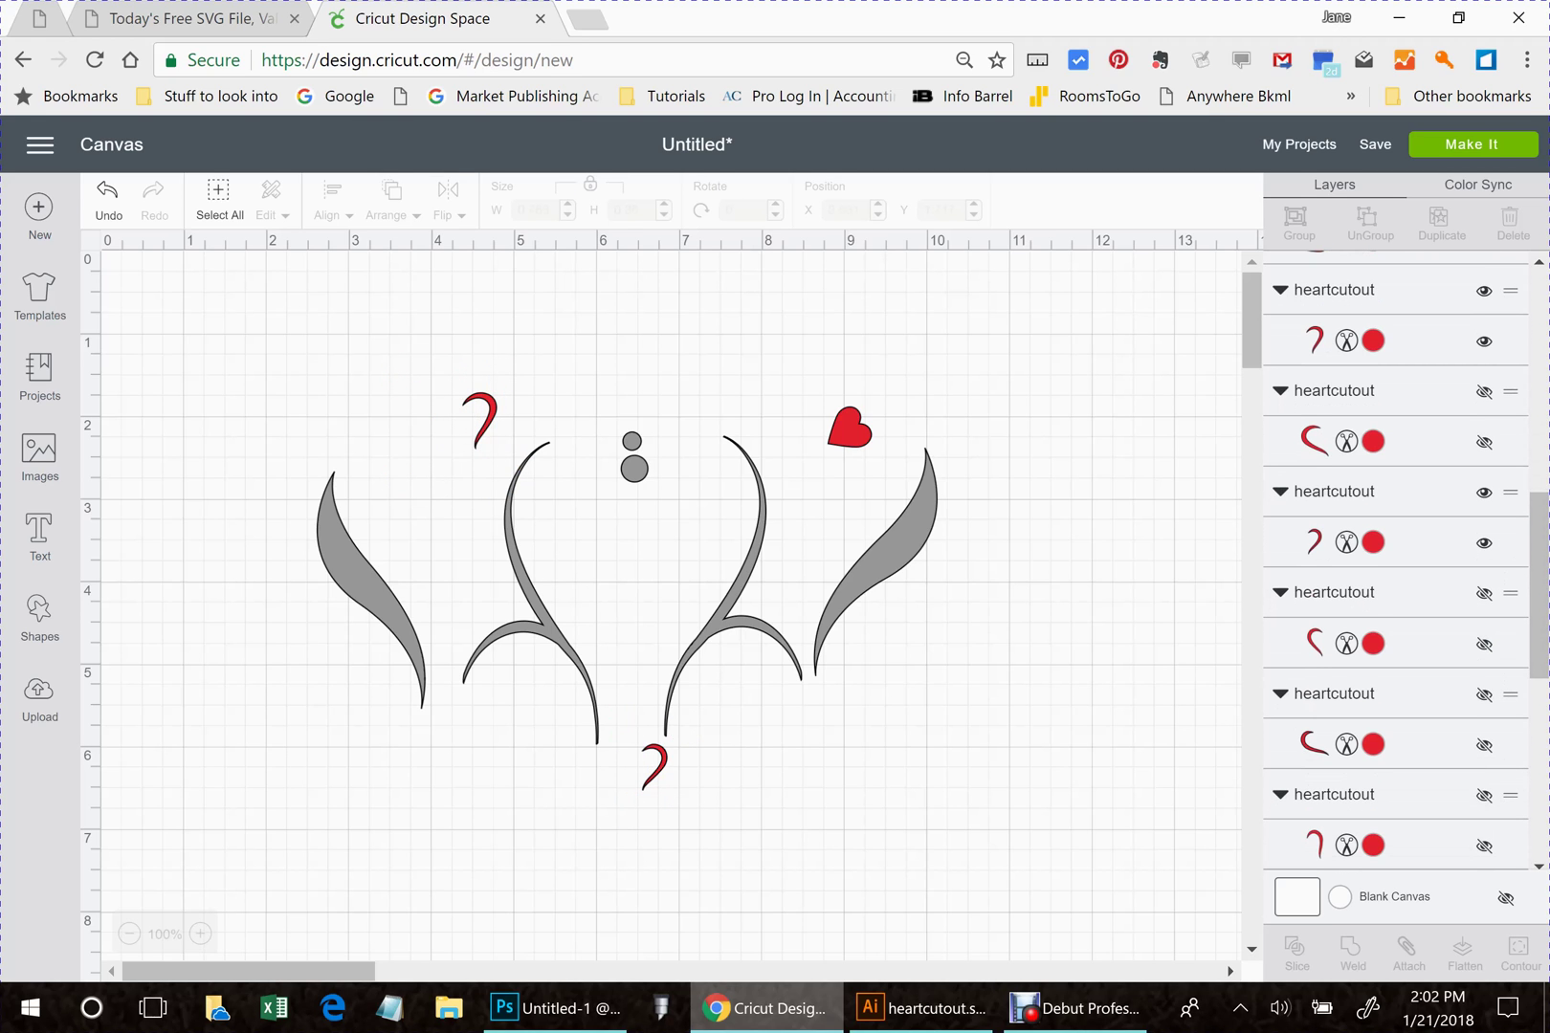
click(1484, 442)
click(1484, 644)
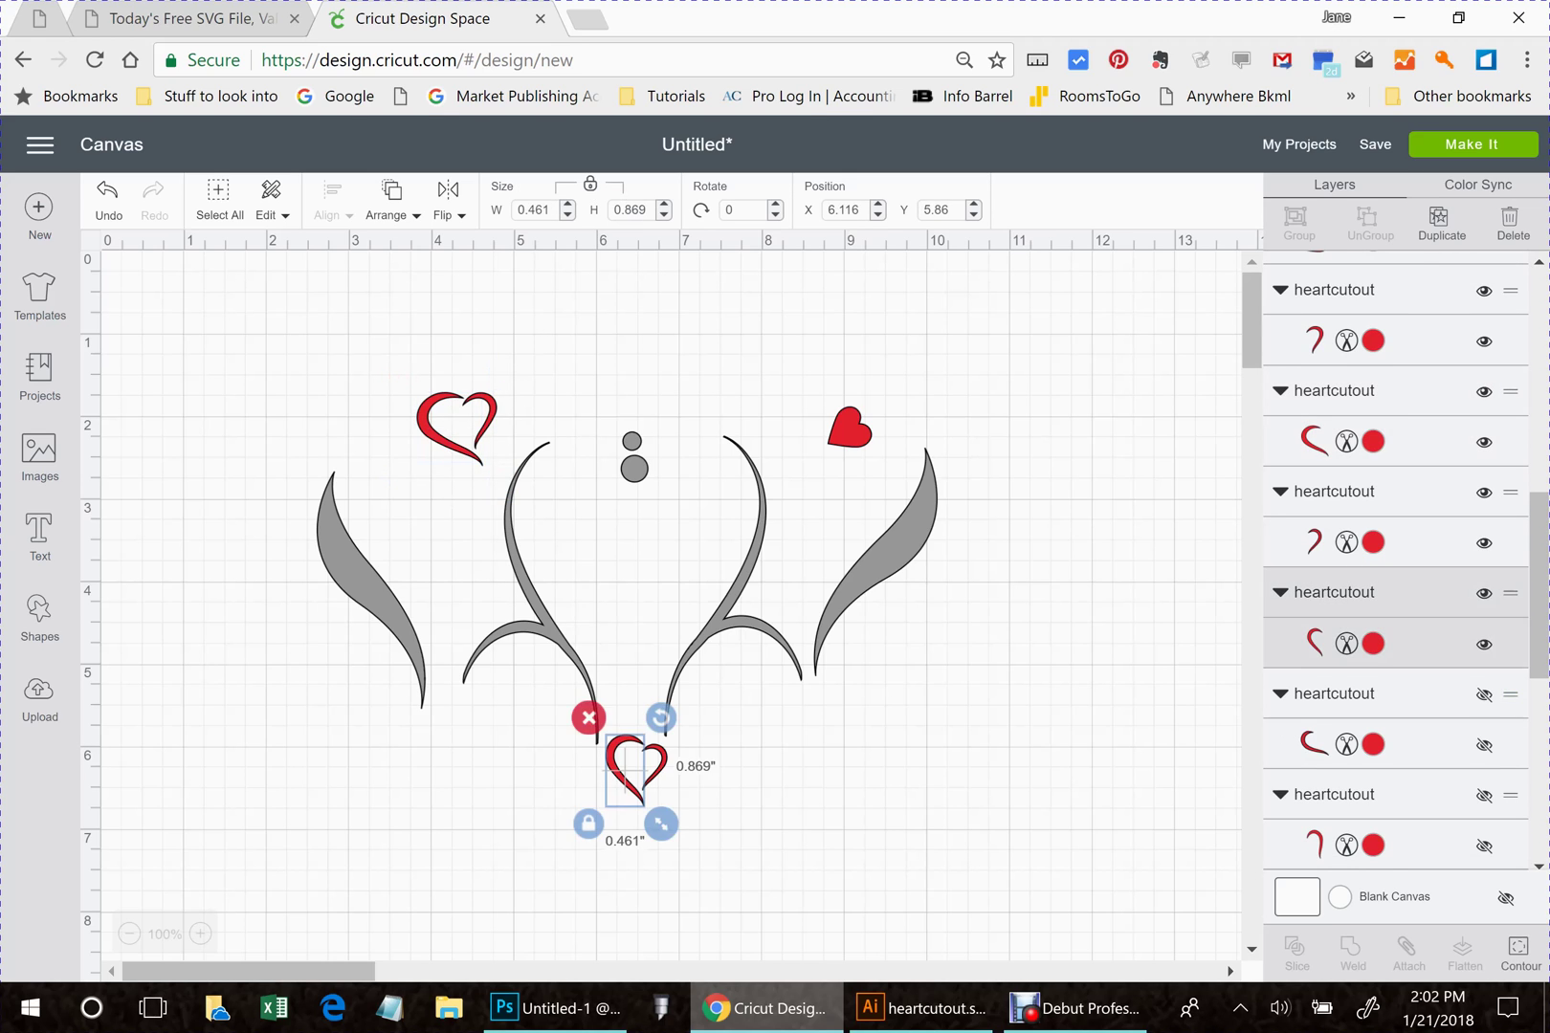
click(1484, 744)
click(1484, 794)
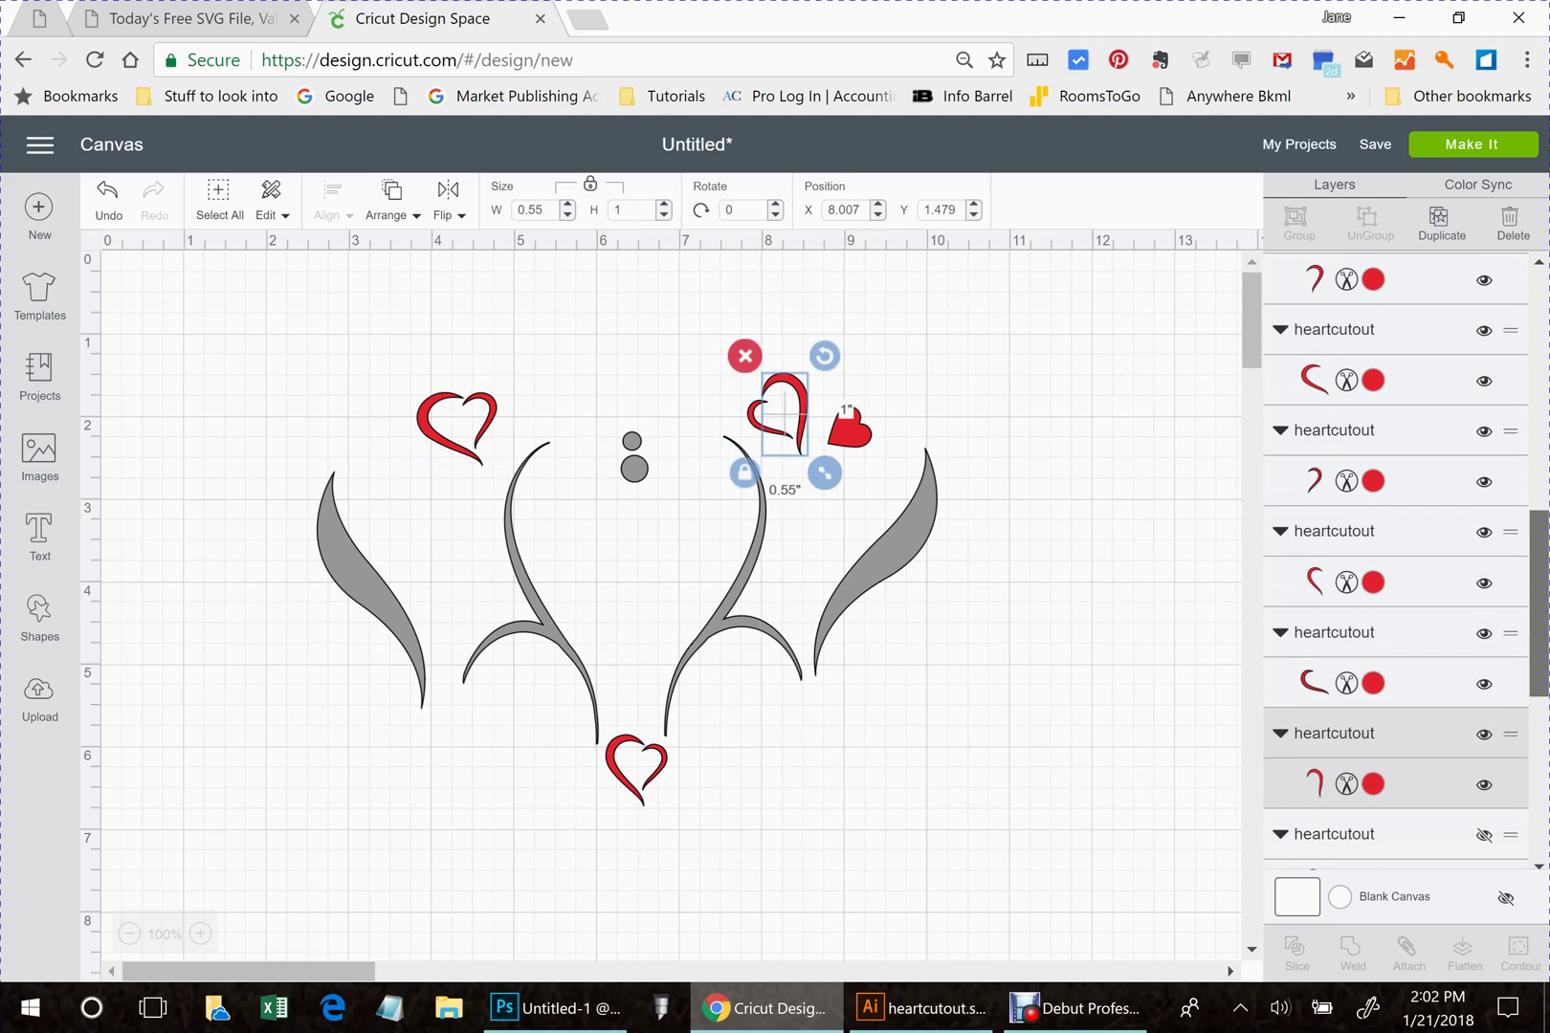
- Unhide the two lower solid hearts, the center heart with its two small side hearts, and the large outer heart outline
scroll(1484, 794, down, 5)
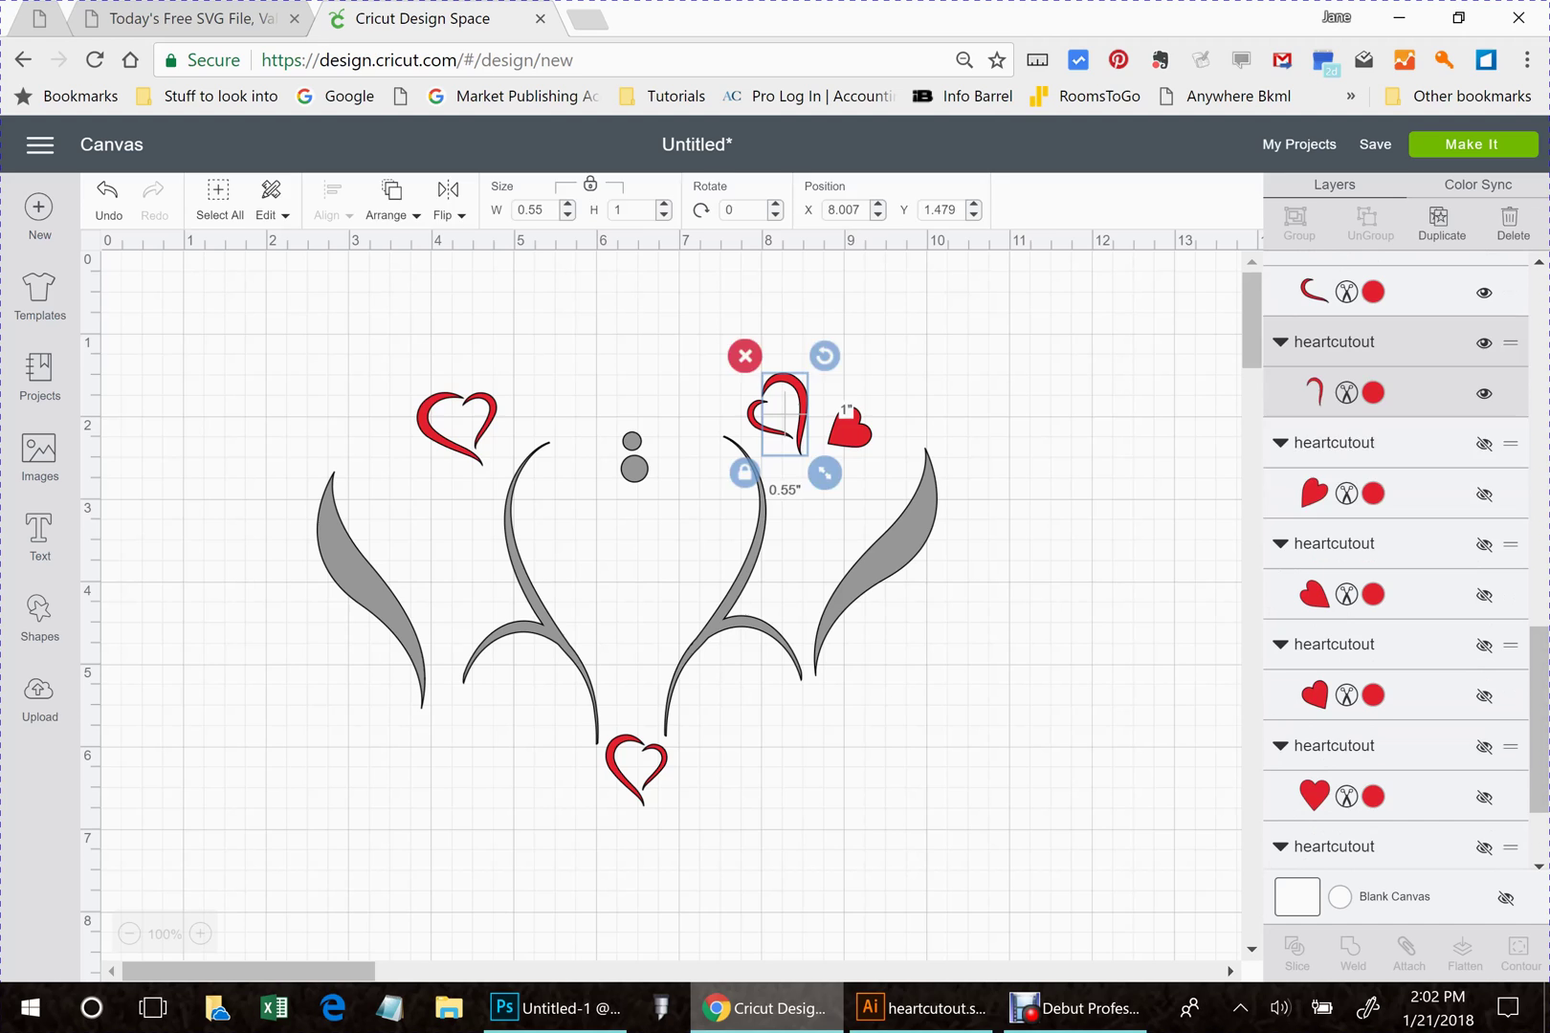
key(Escape)
click(1484, 543)
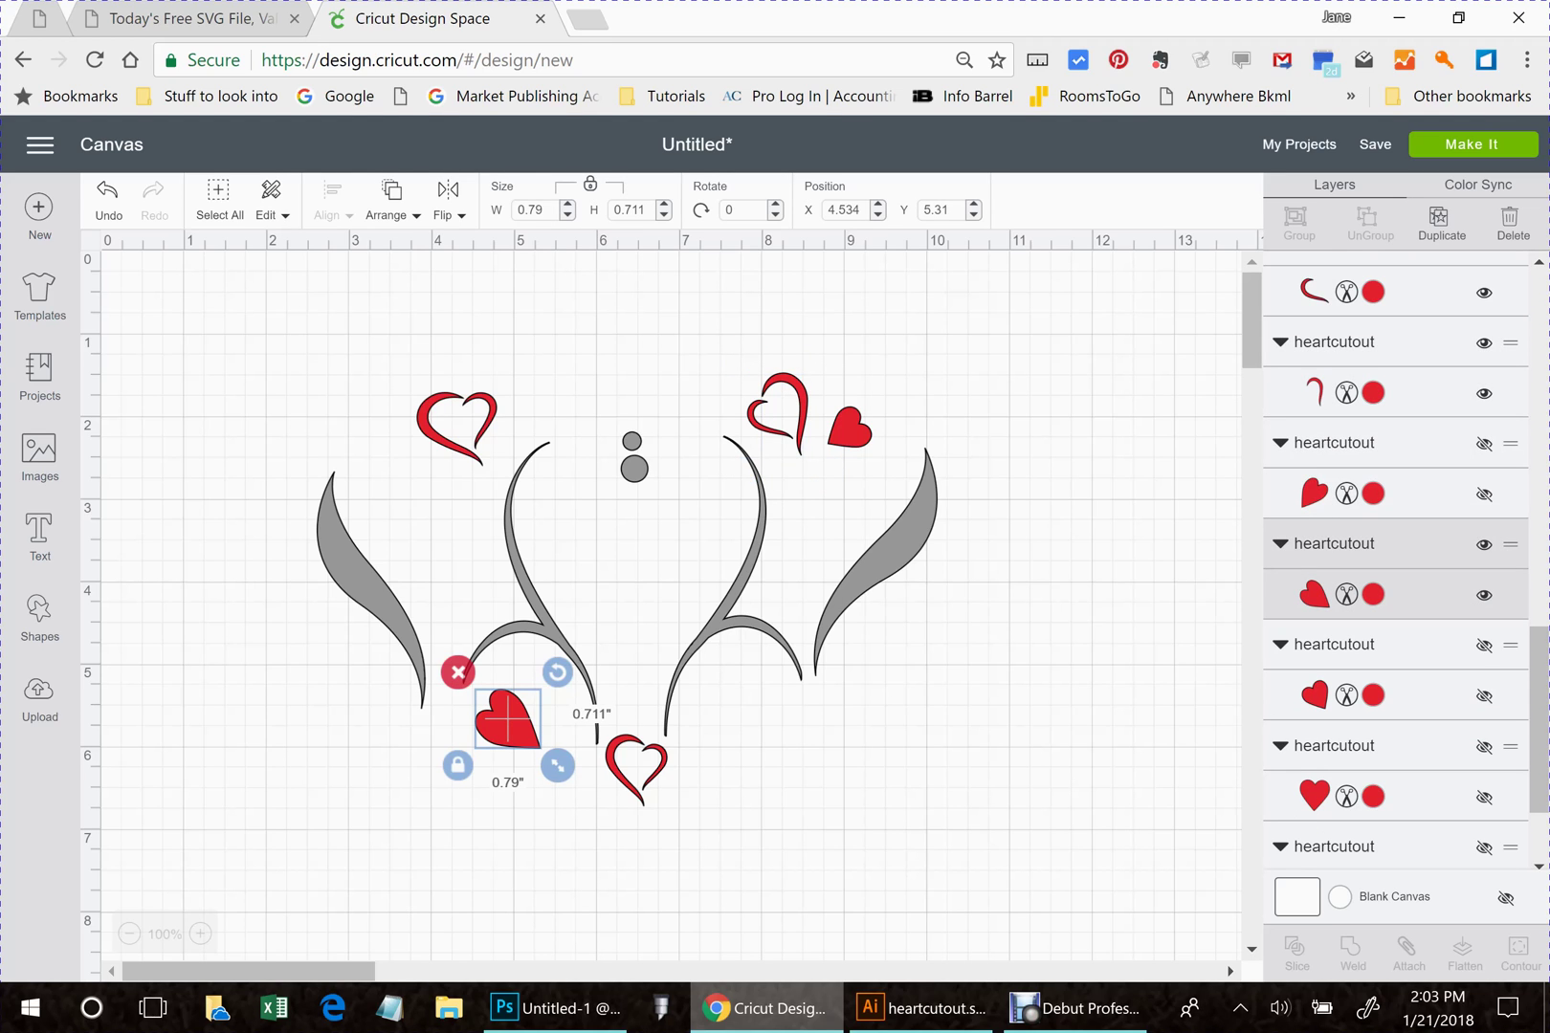
click(1484, 443)
click(1484, 643)
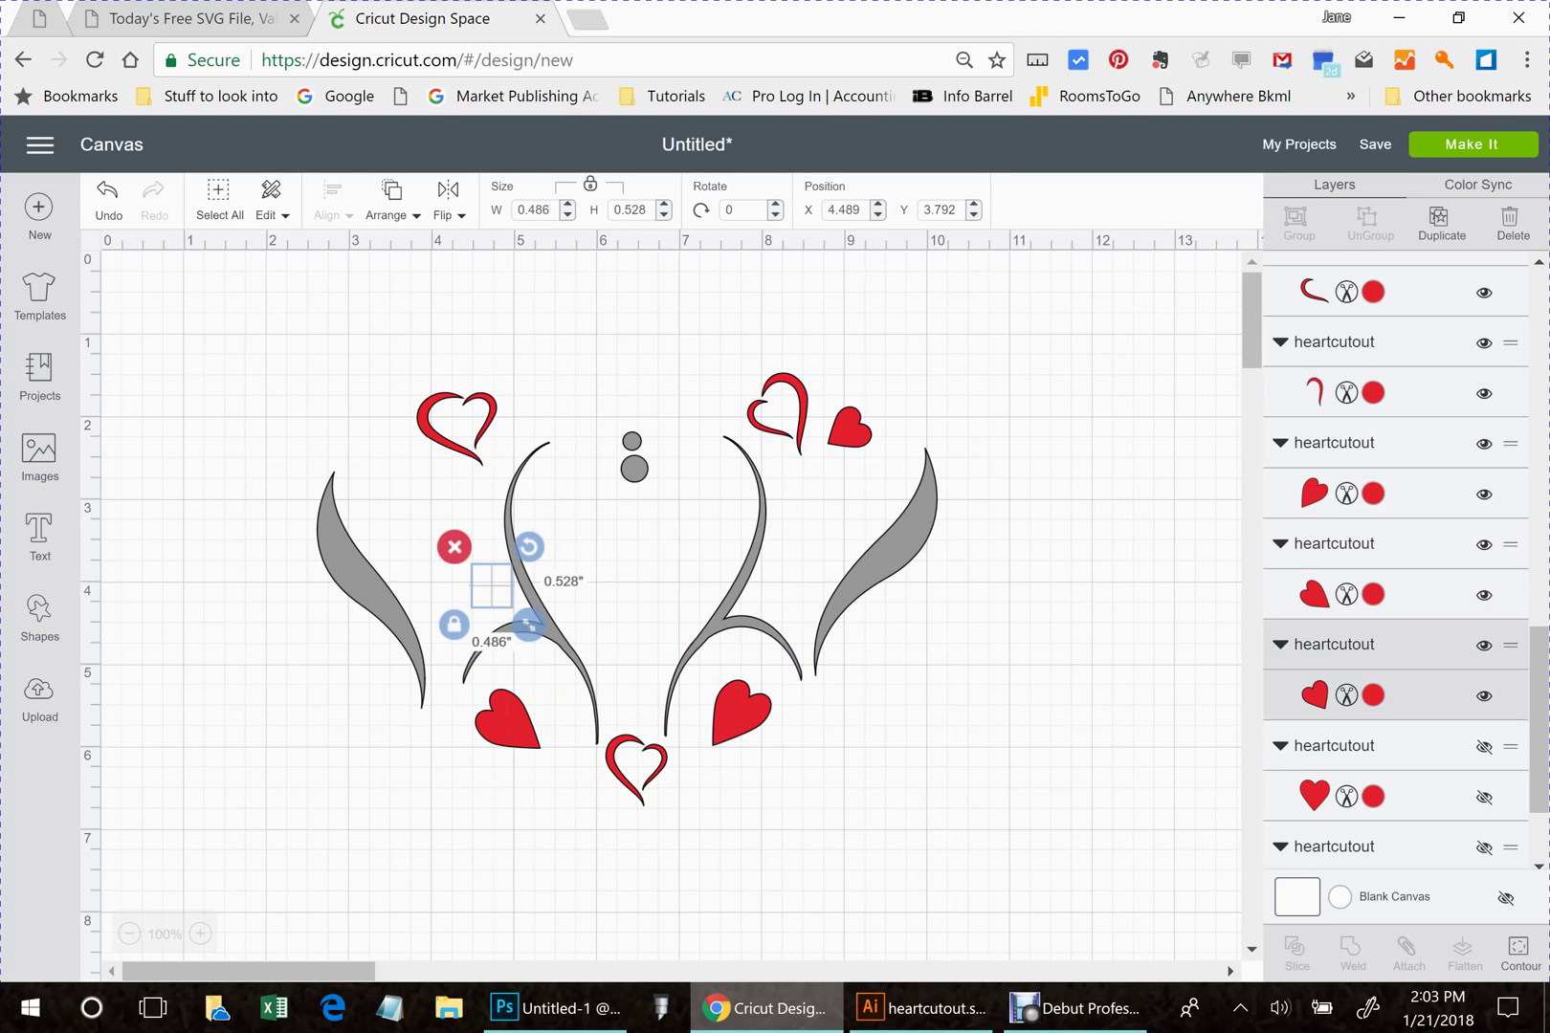
click(1484, 746)
scroll(1397, 575, down, 2)
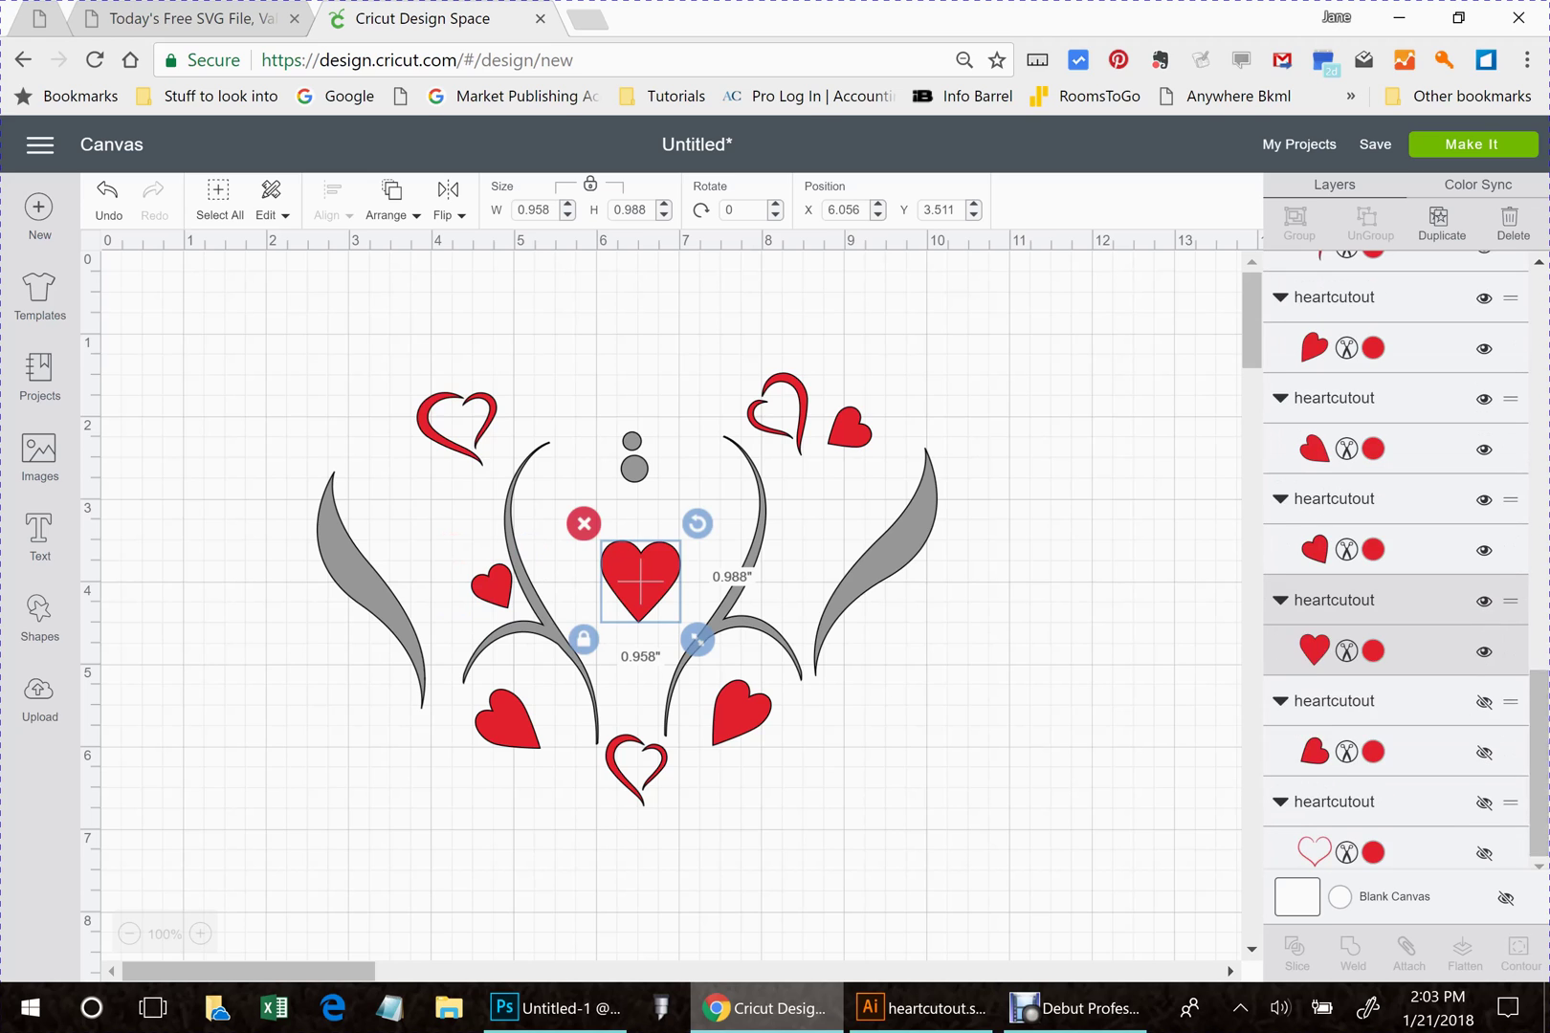
click(1484, 702)
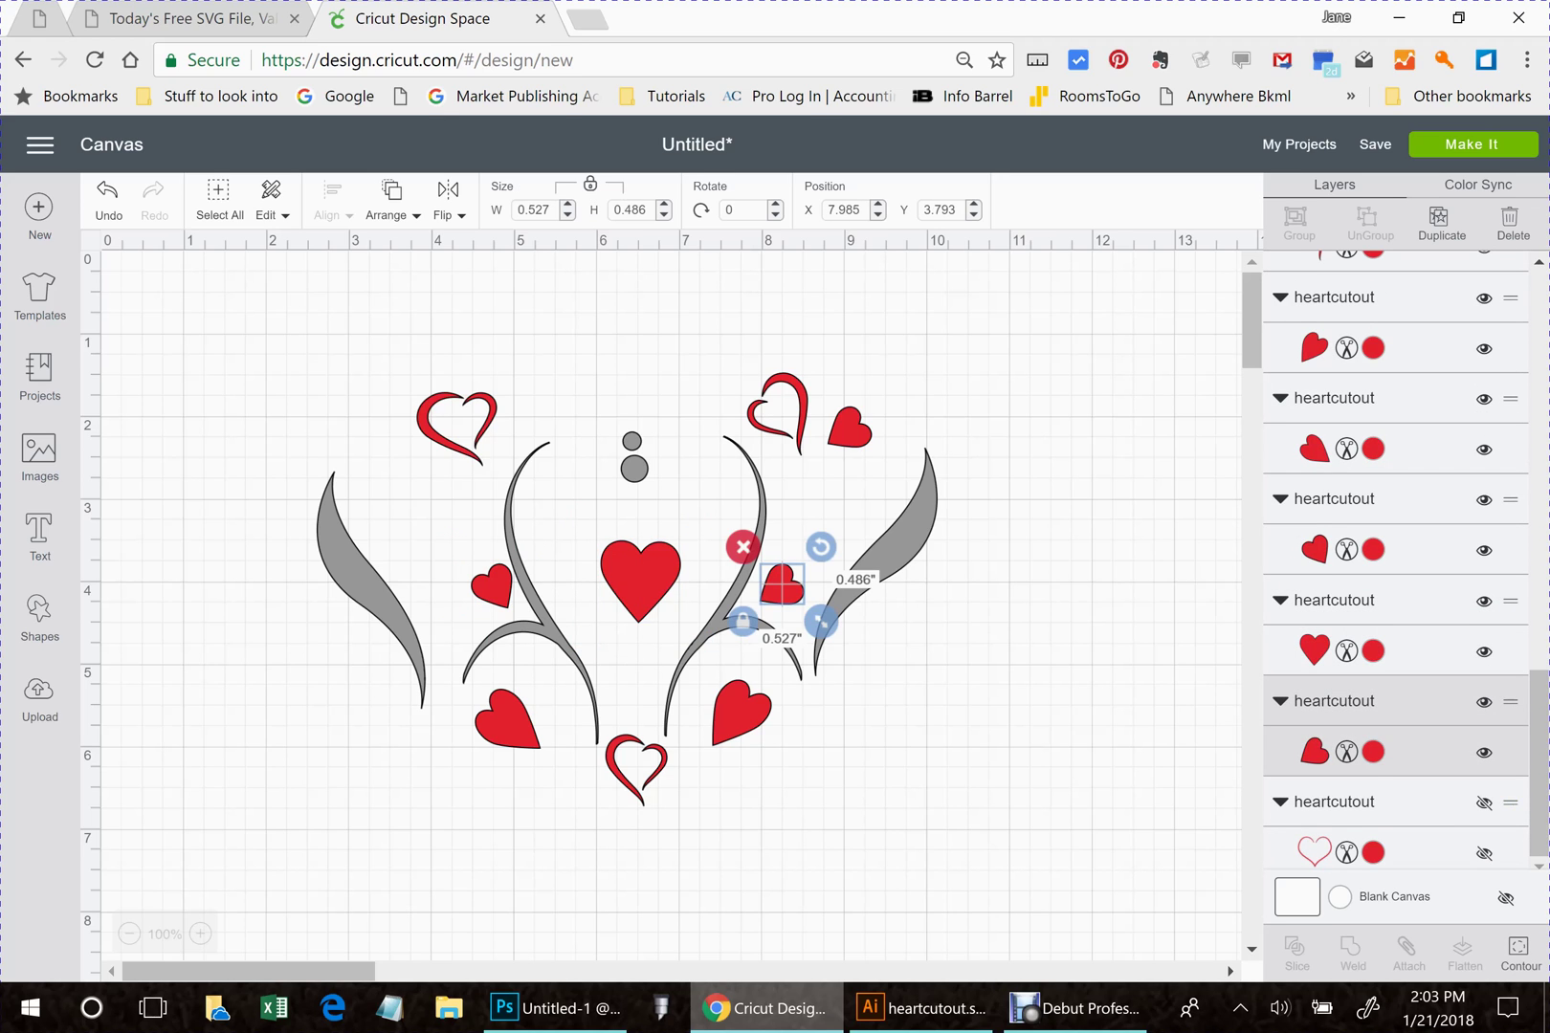
click(1484, 802)
click(1484, 802)
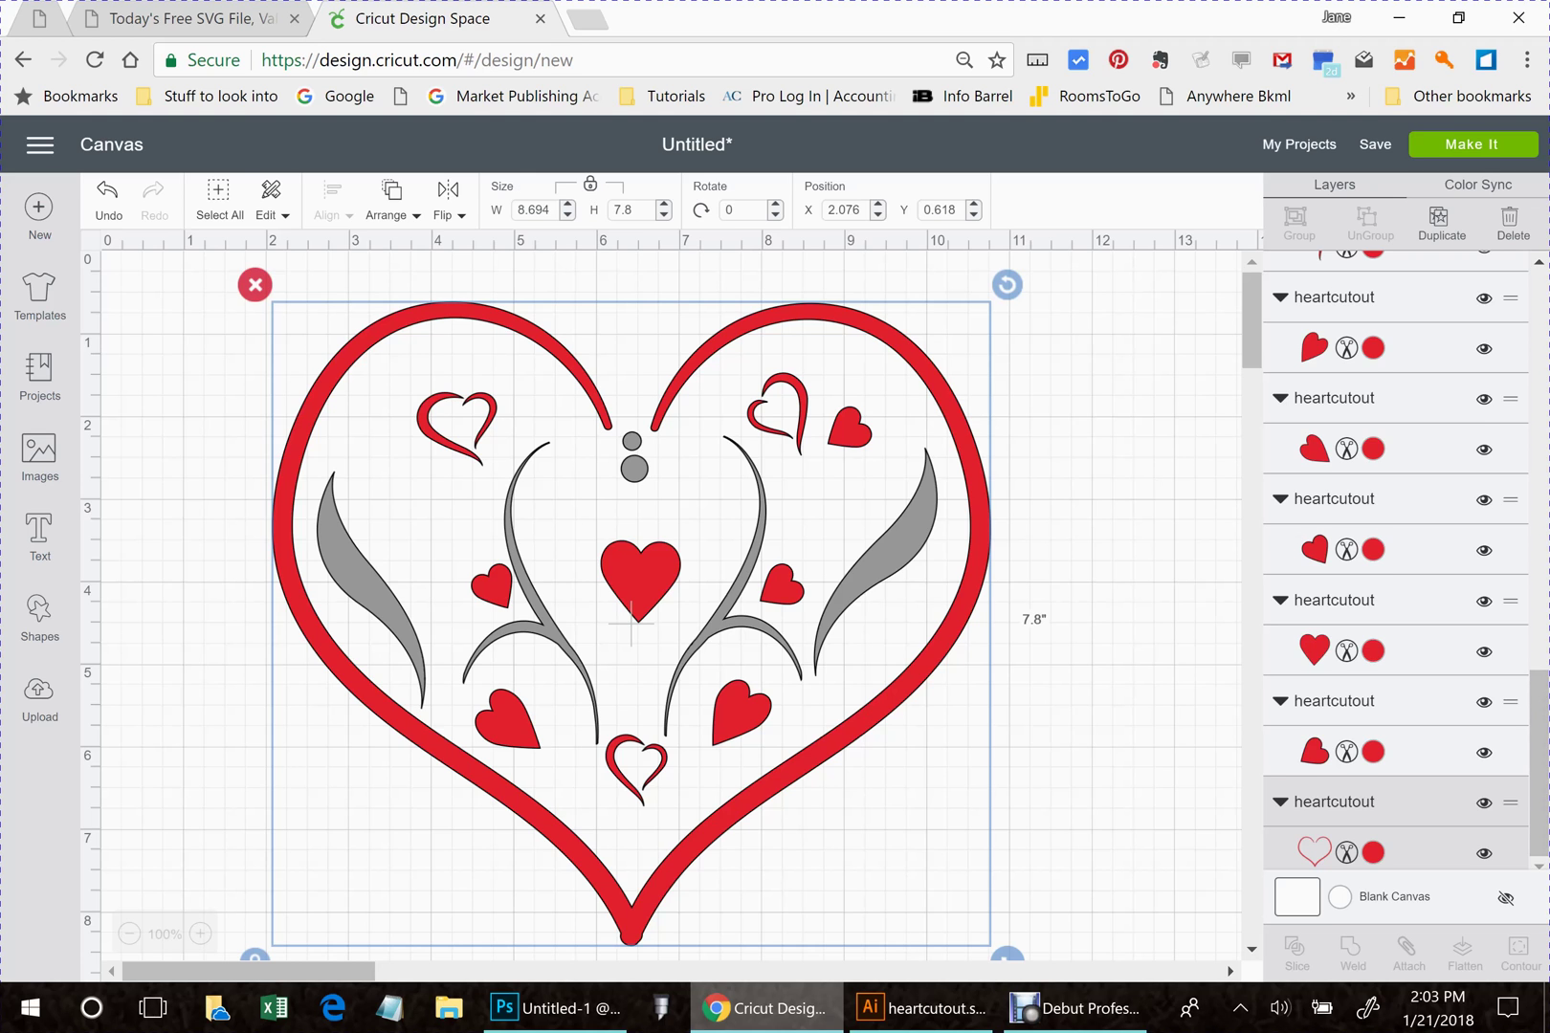
- Collapse the group of gray pieces in the layer list and hide it
scroll(1397, 565, up, 3)
scroll(1397, 564, up, 5)
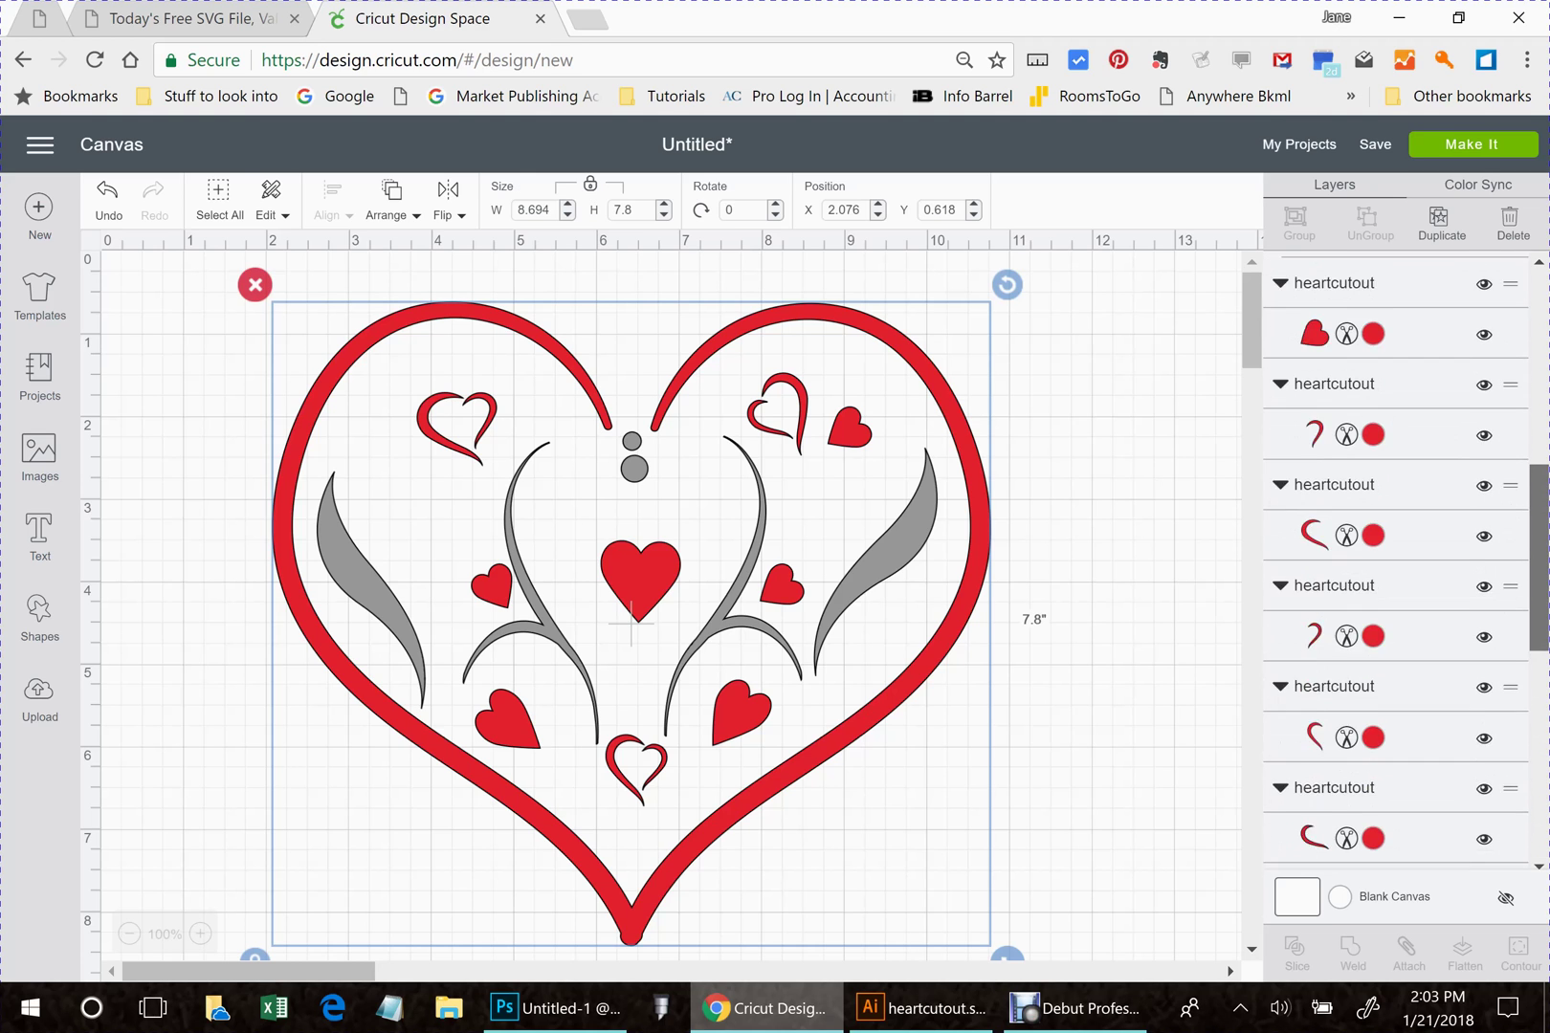
scroll(1397, 565, up, 2)
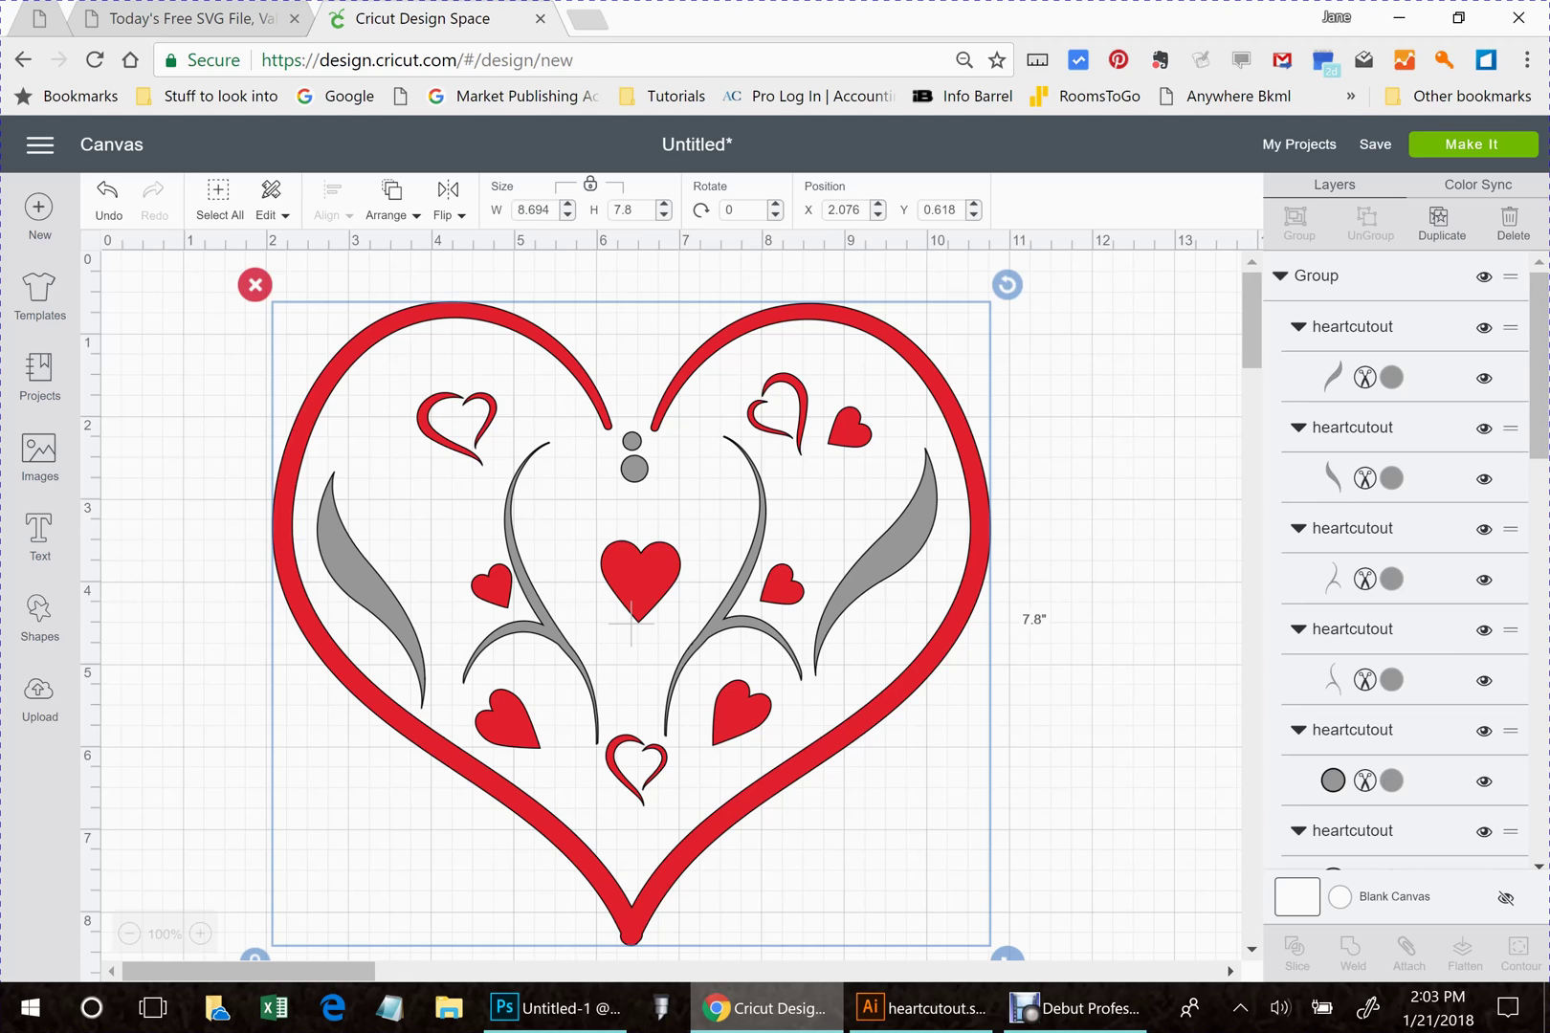
click(1280, 275)
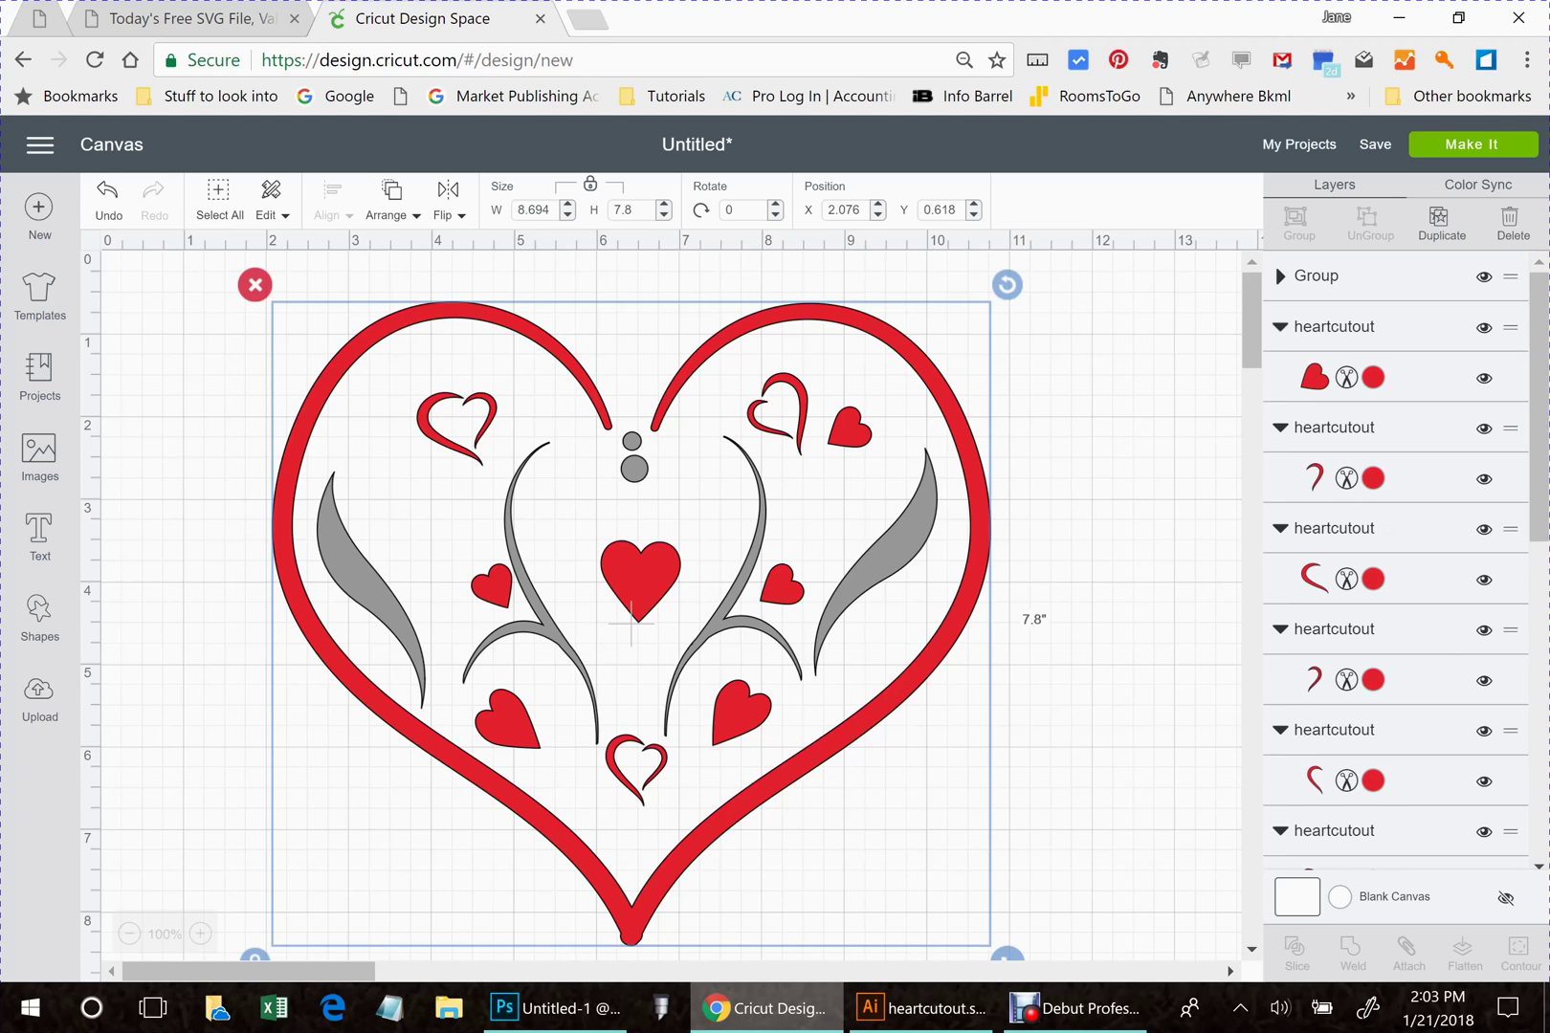
click(1483, 276)
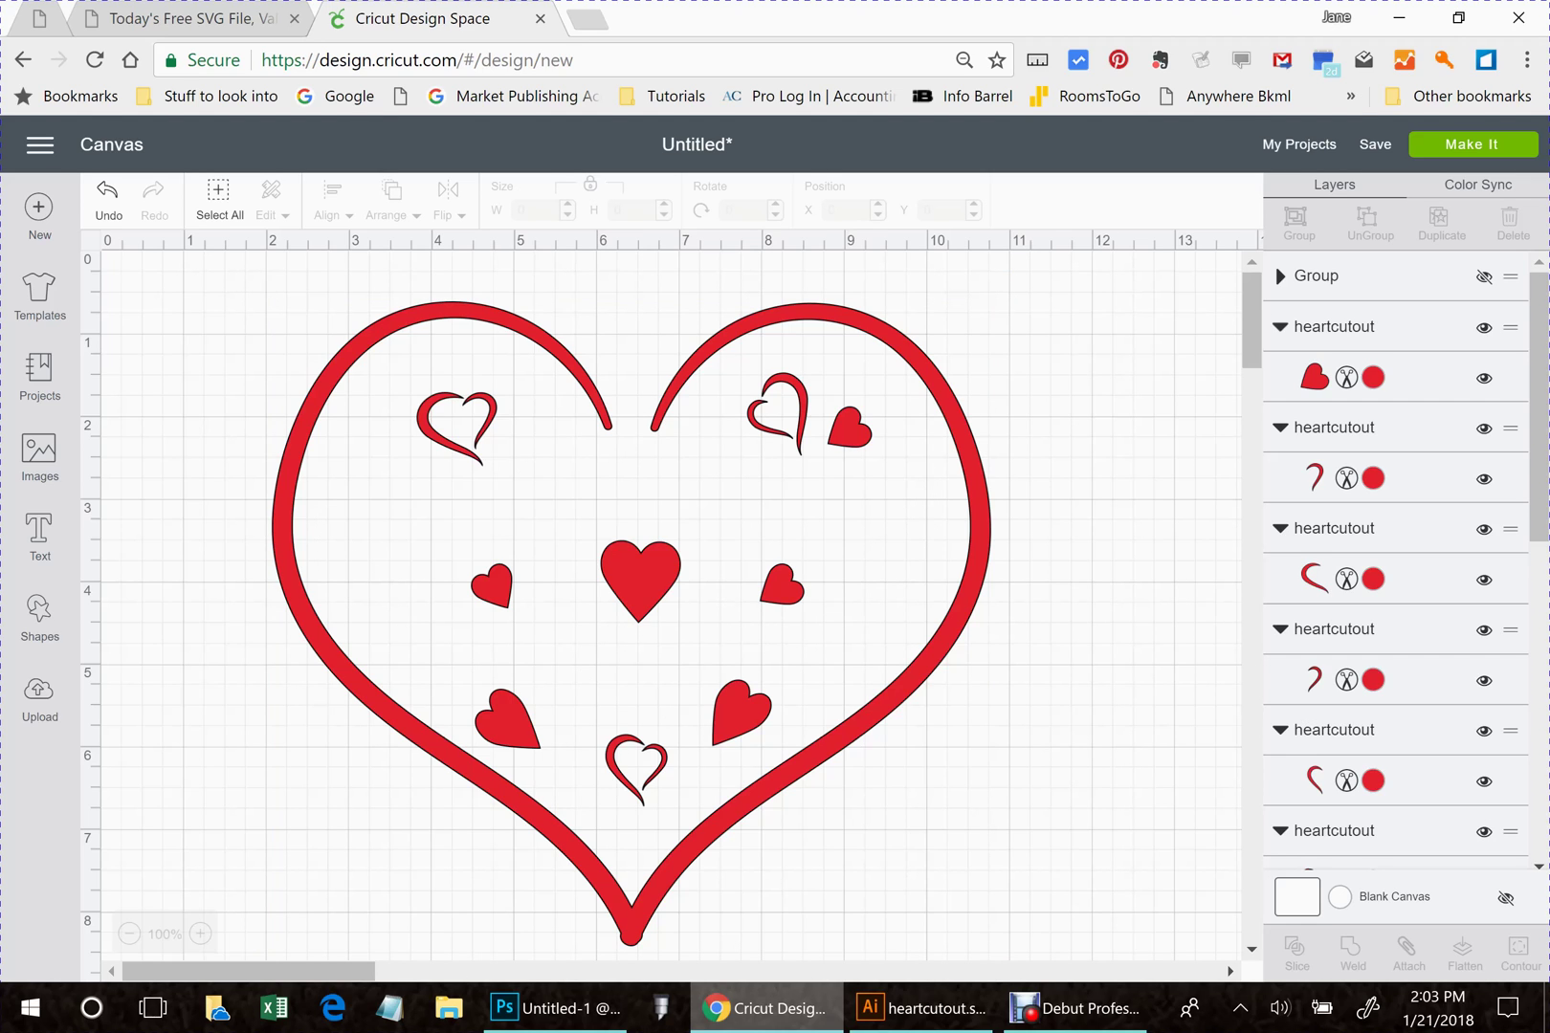
- Group all the visible red pieces, and collapse and hide that group
key(ctrl+a)
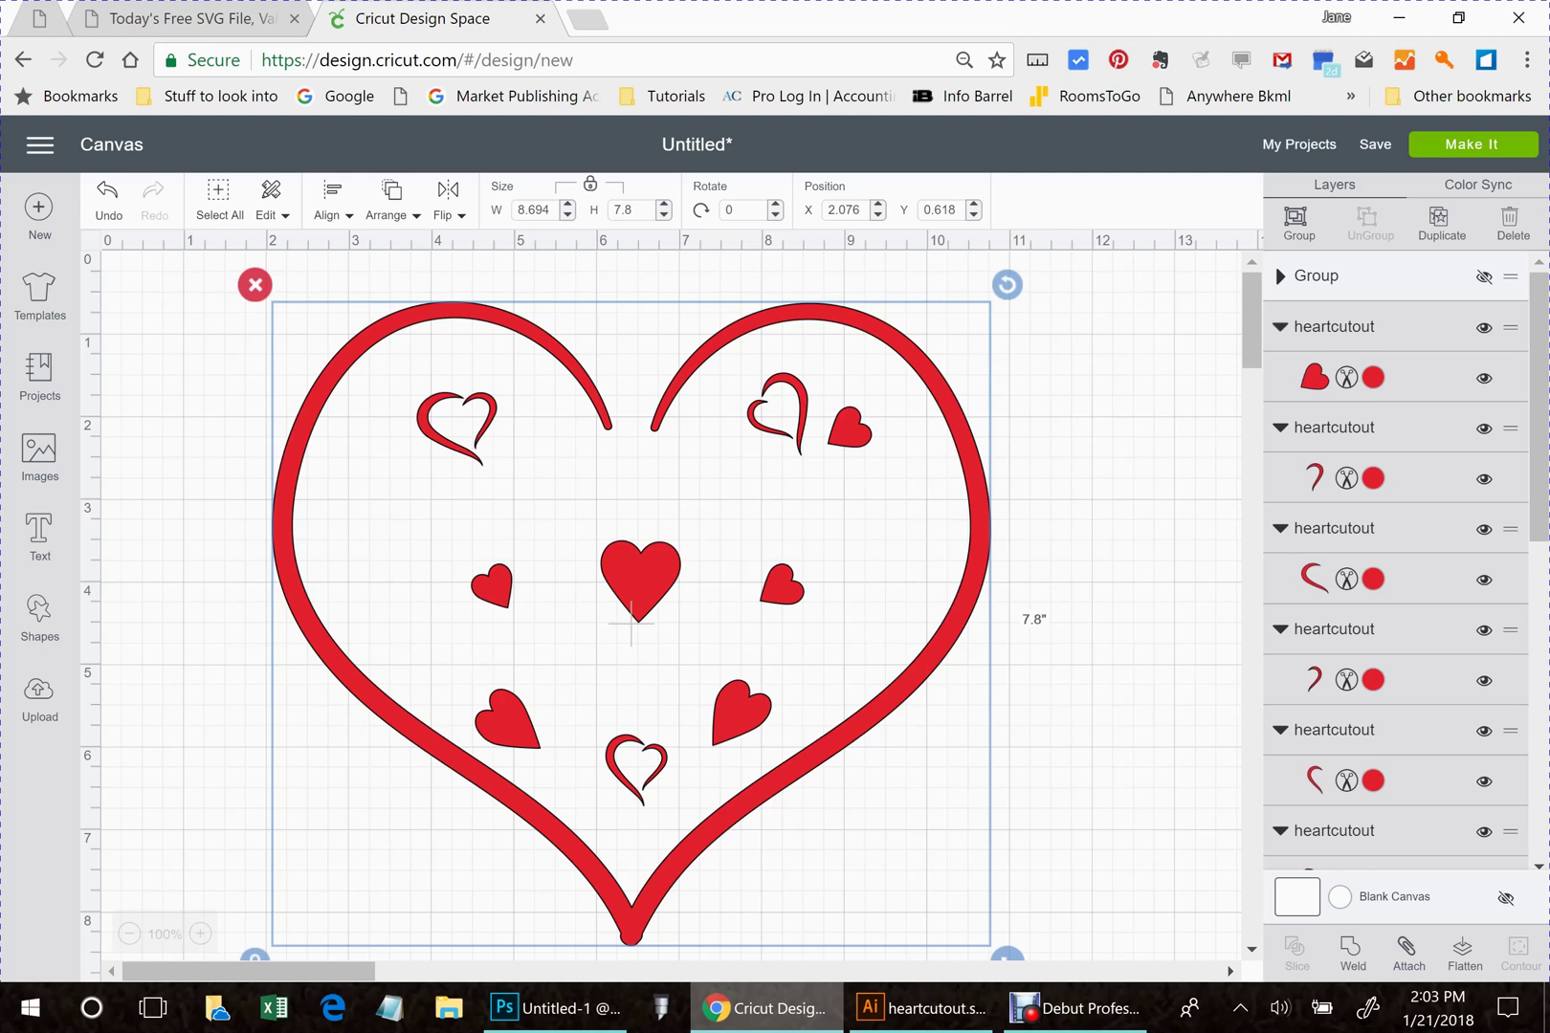
key(ctrl+g)
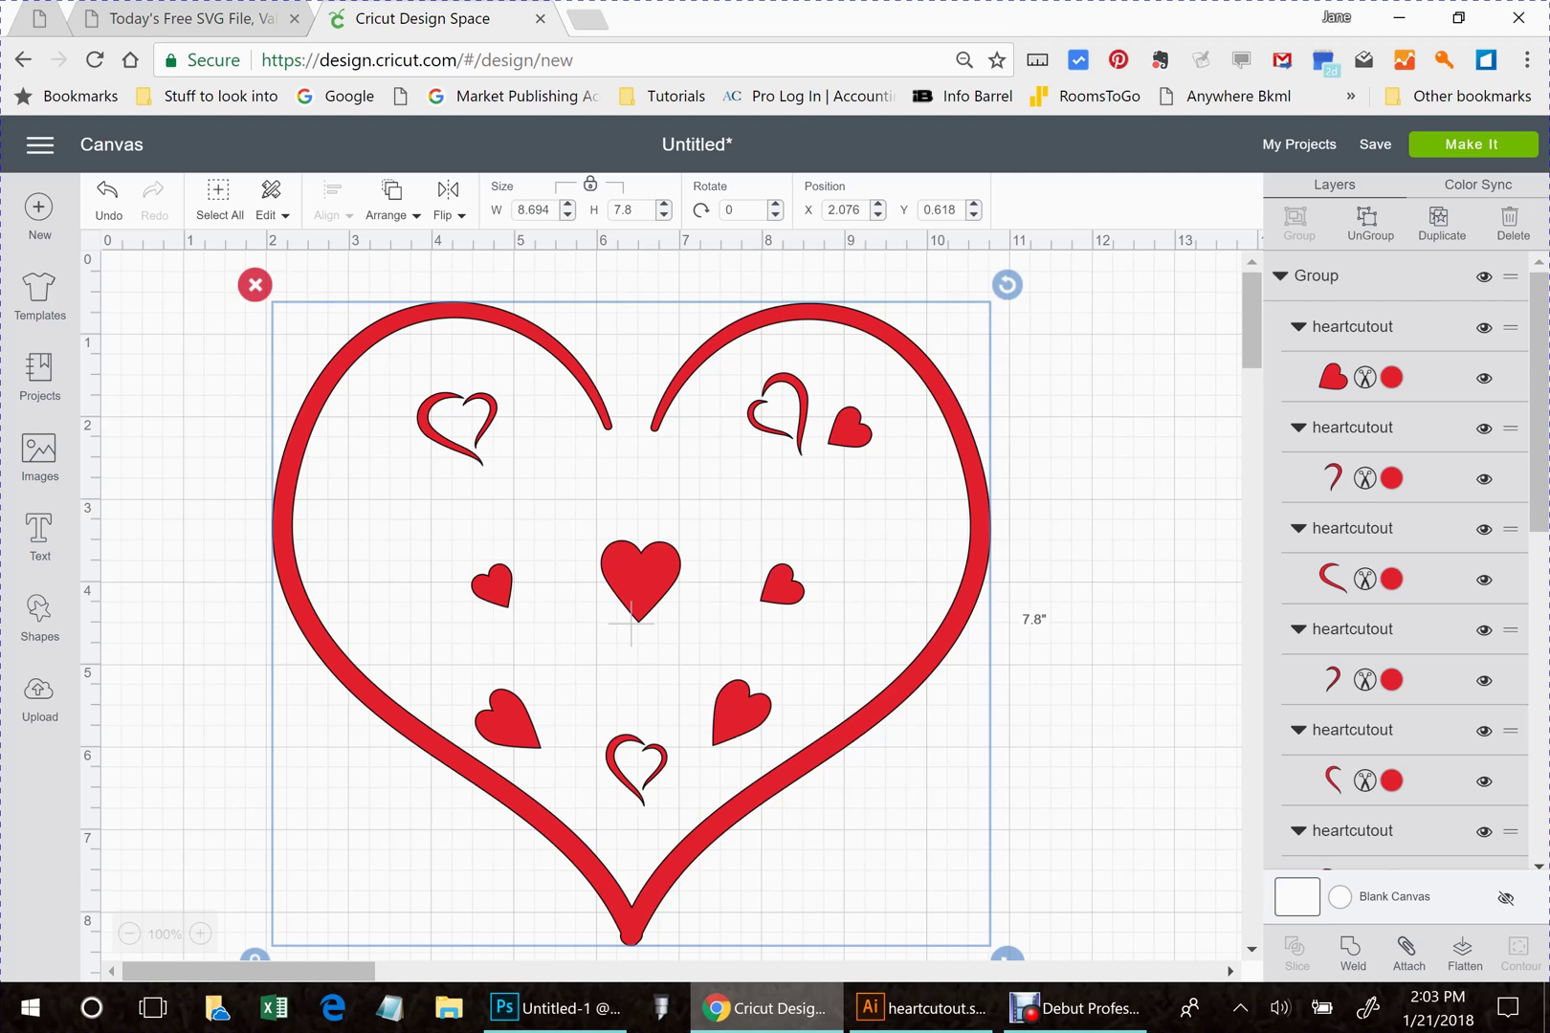
key(Escape)
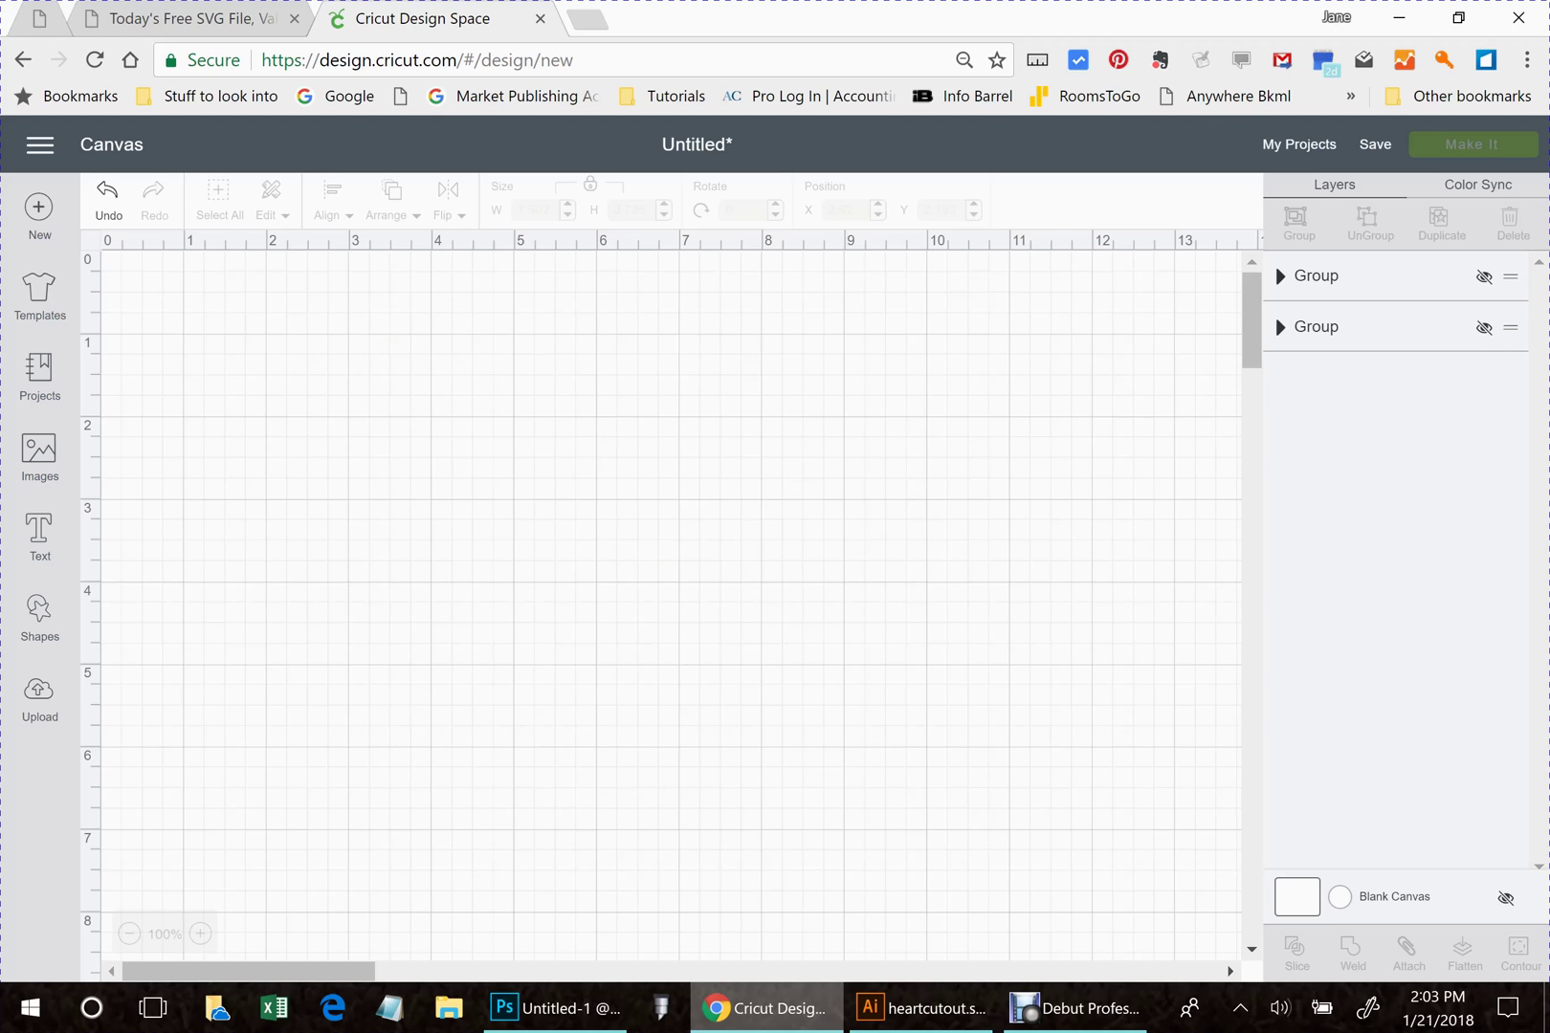
- Unhide the gray group and attach its pieces, and make the red group visible again
click(1483, 327)
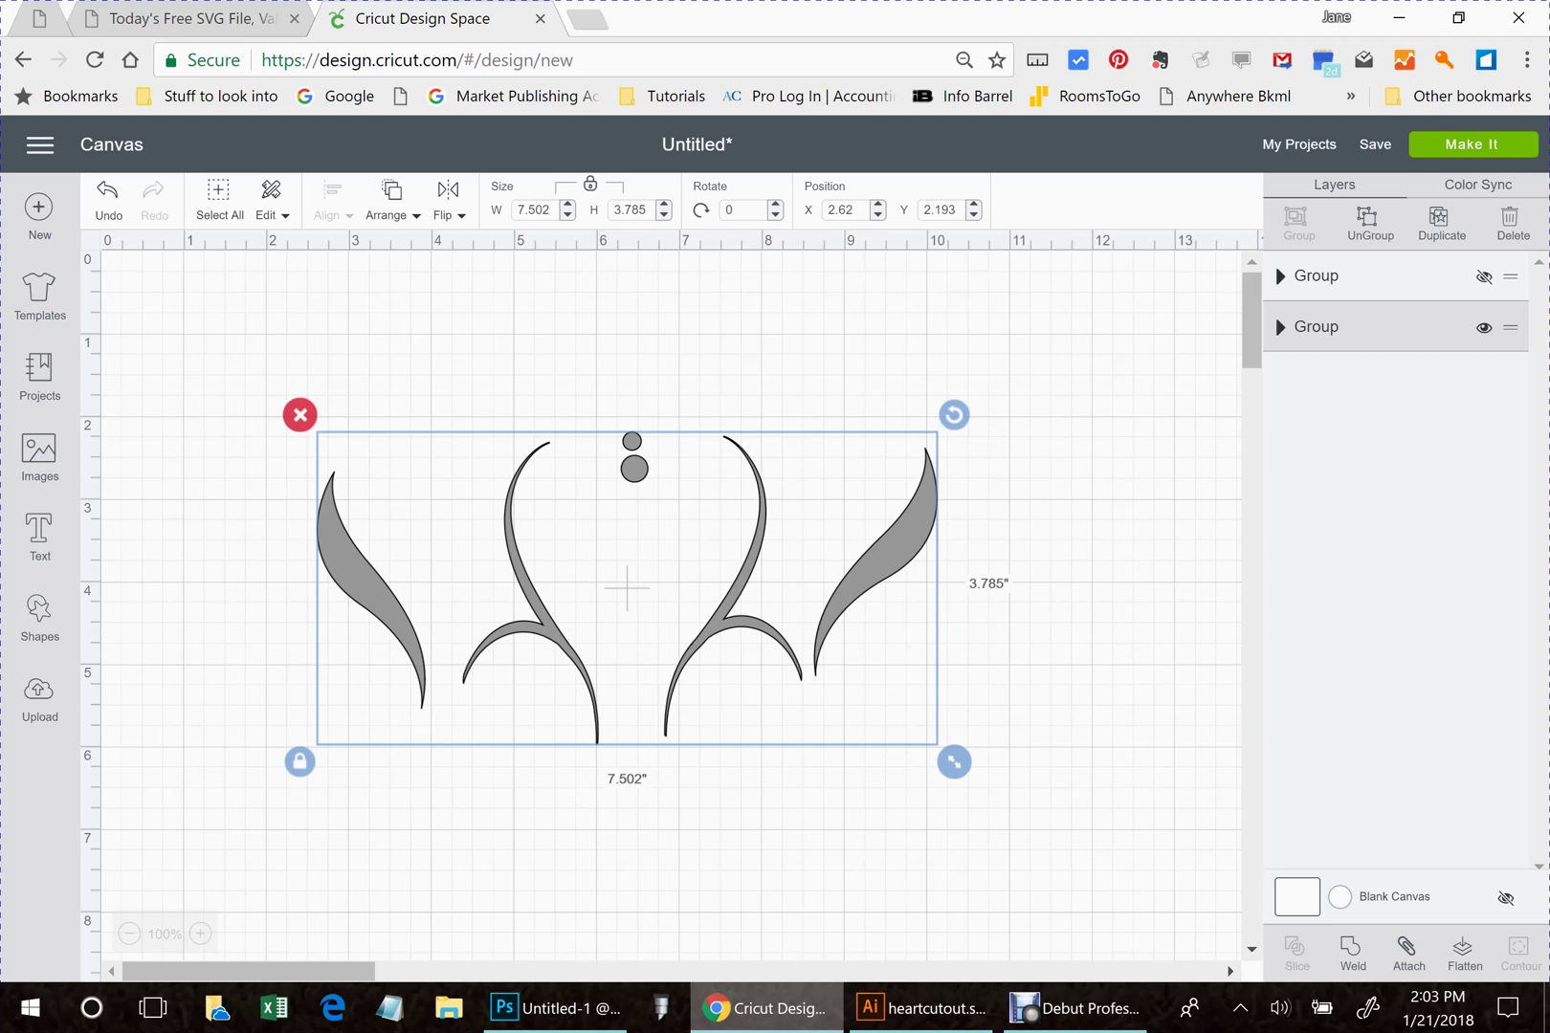
click(1408, 952)
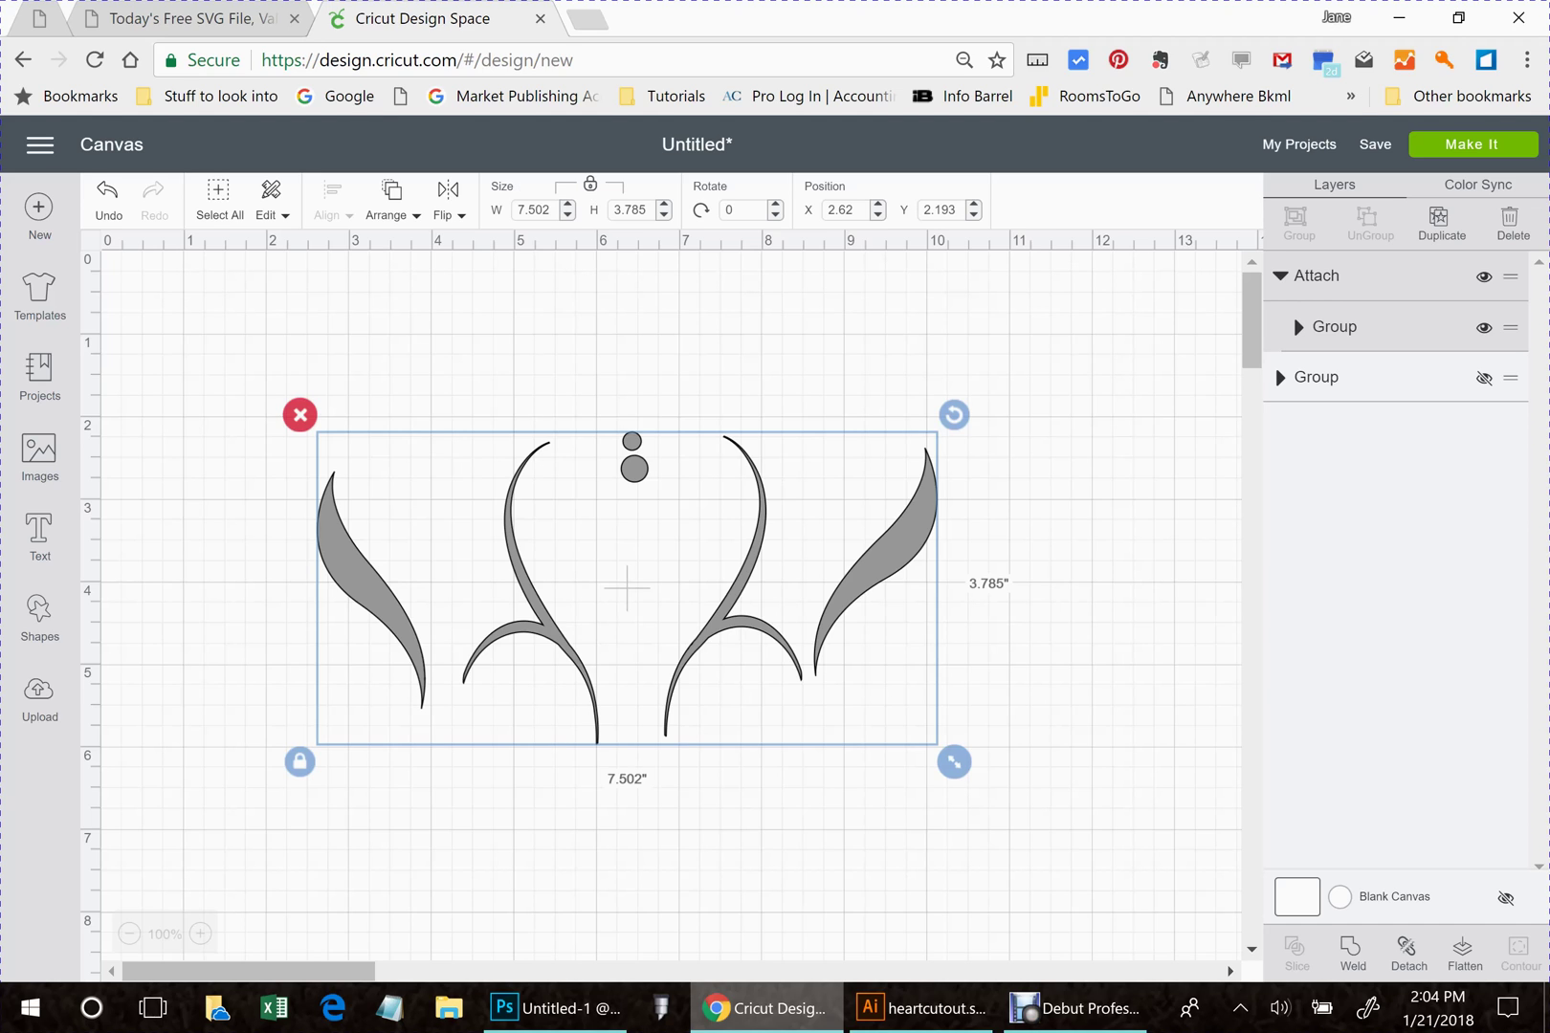
click(1483, 377)
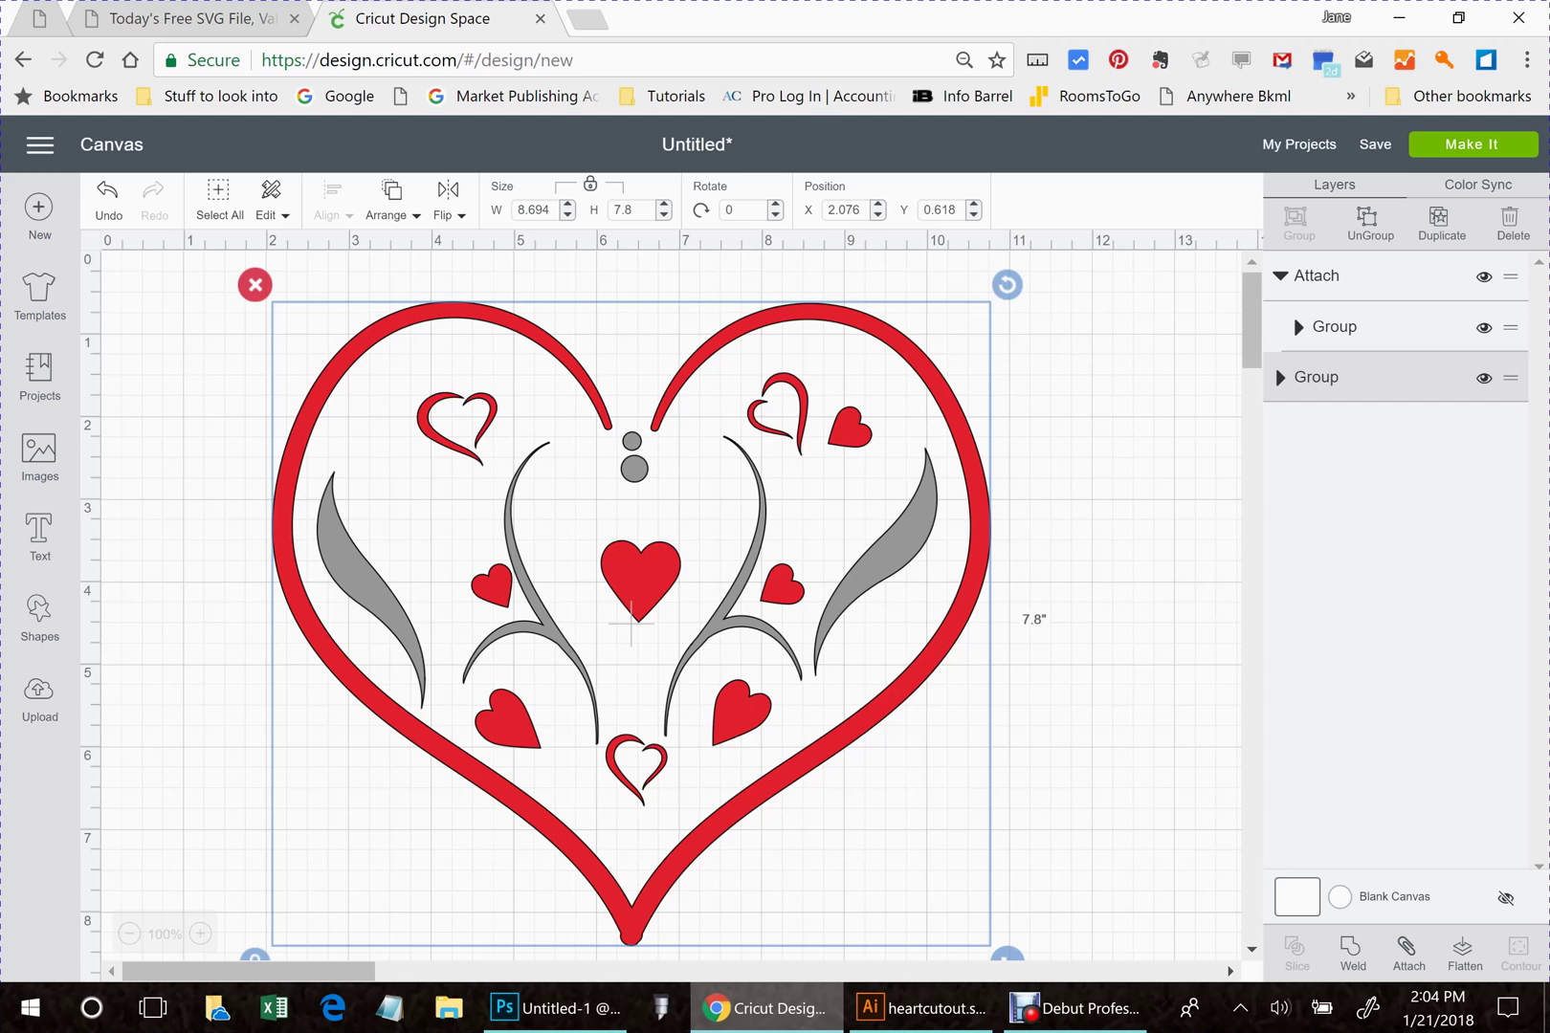
- Preview the gray and red cutting mats to compare their piece layouts, and return to the canvas
click(1471, 144)
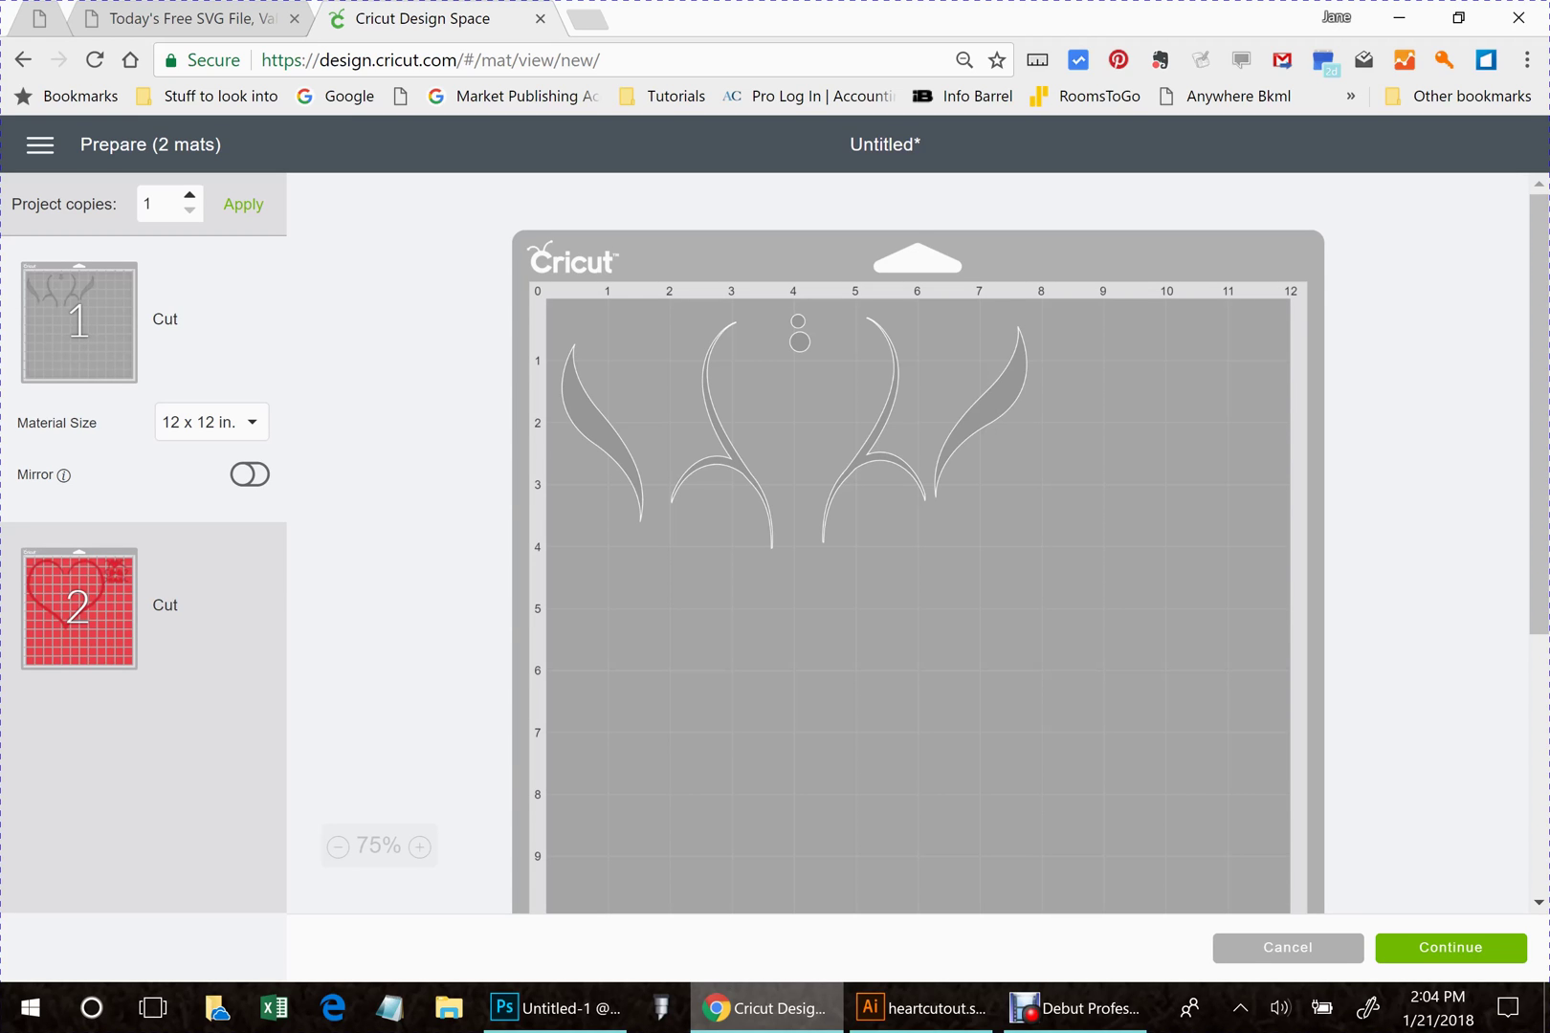
click(78, 607)
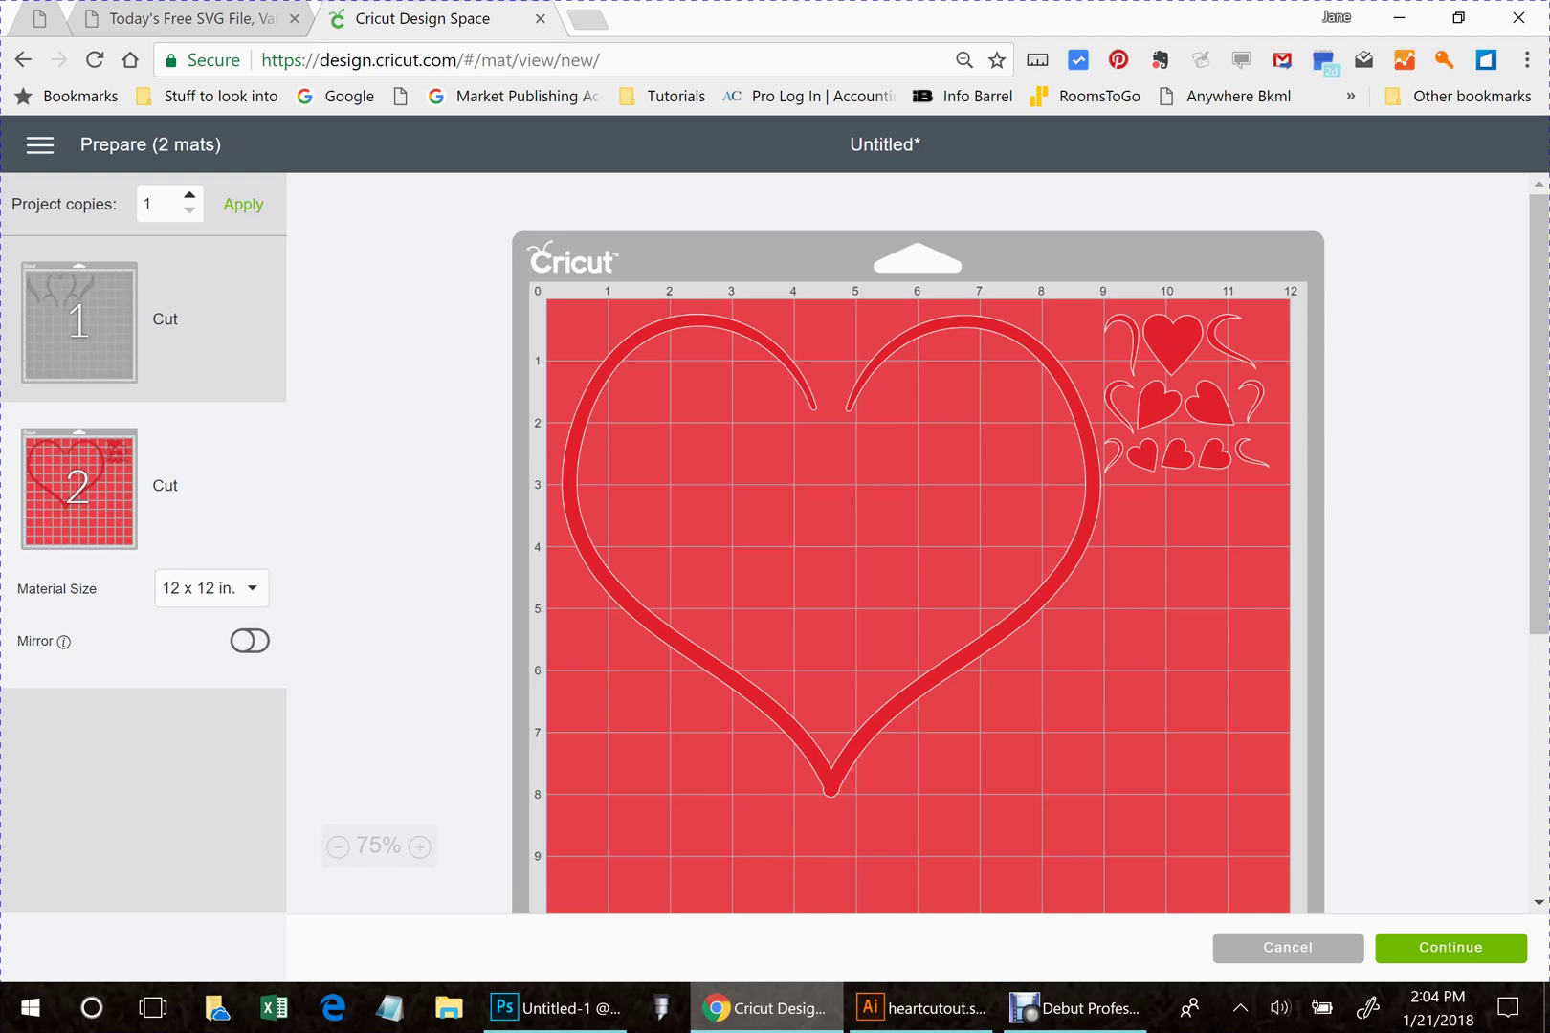
key(alt+Left)
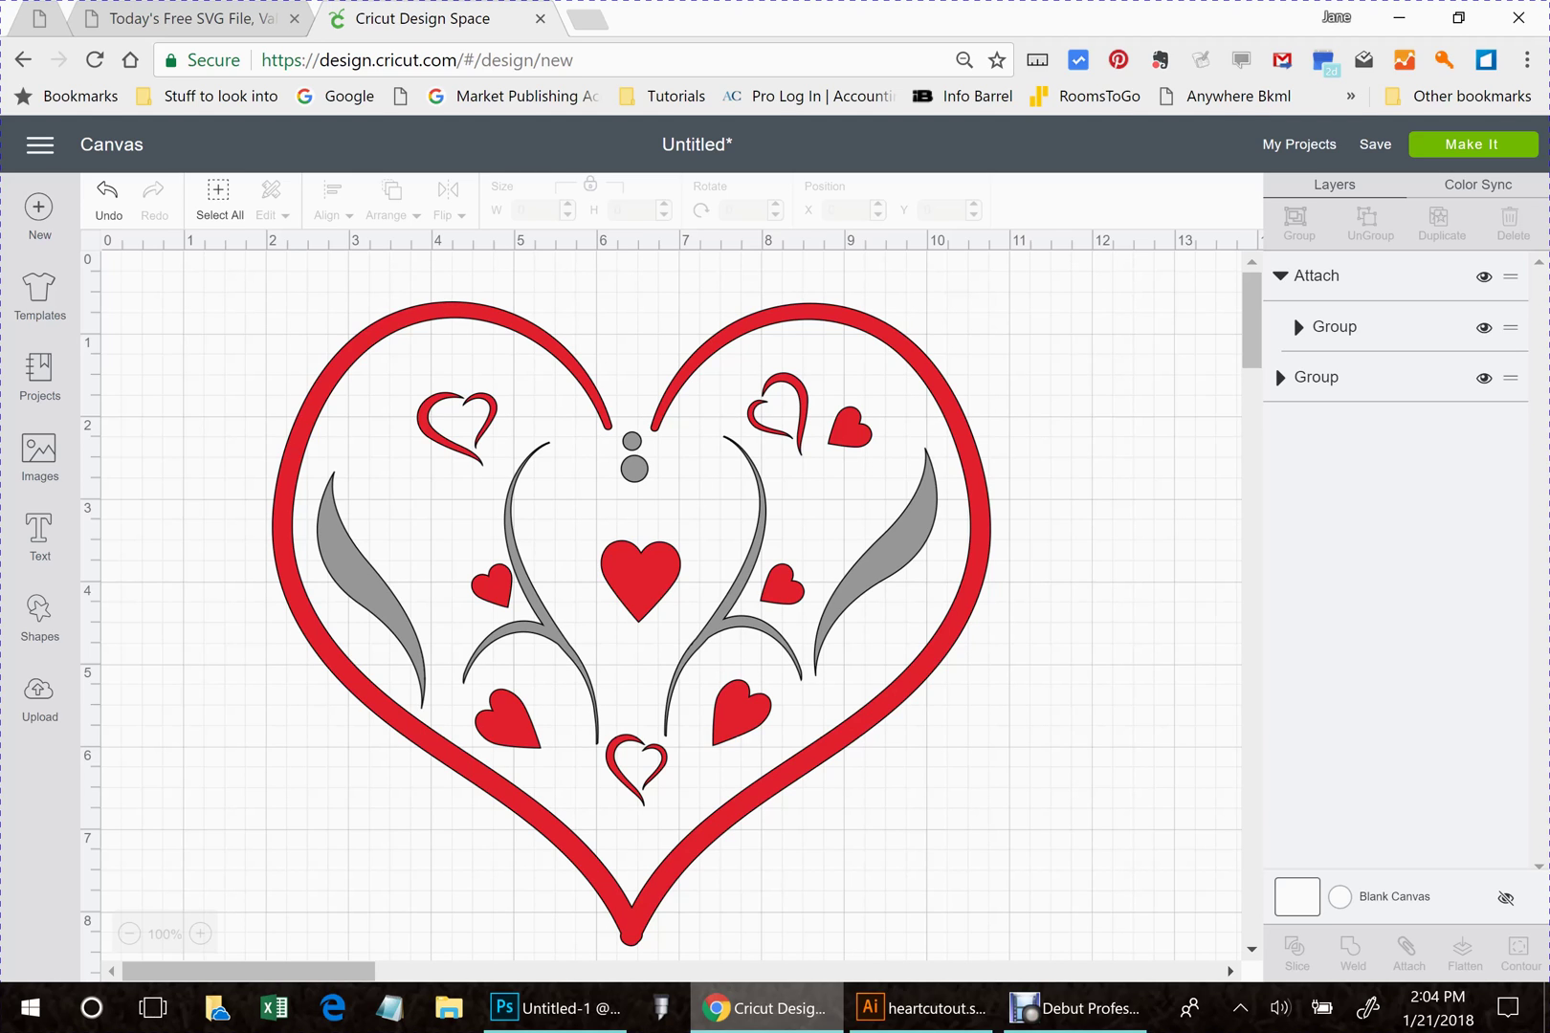
- Hide the attached gray pieces so that only the red group shows on the canvas
click(1484, 277)
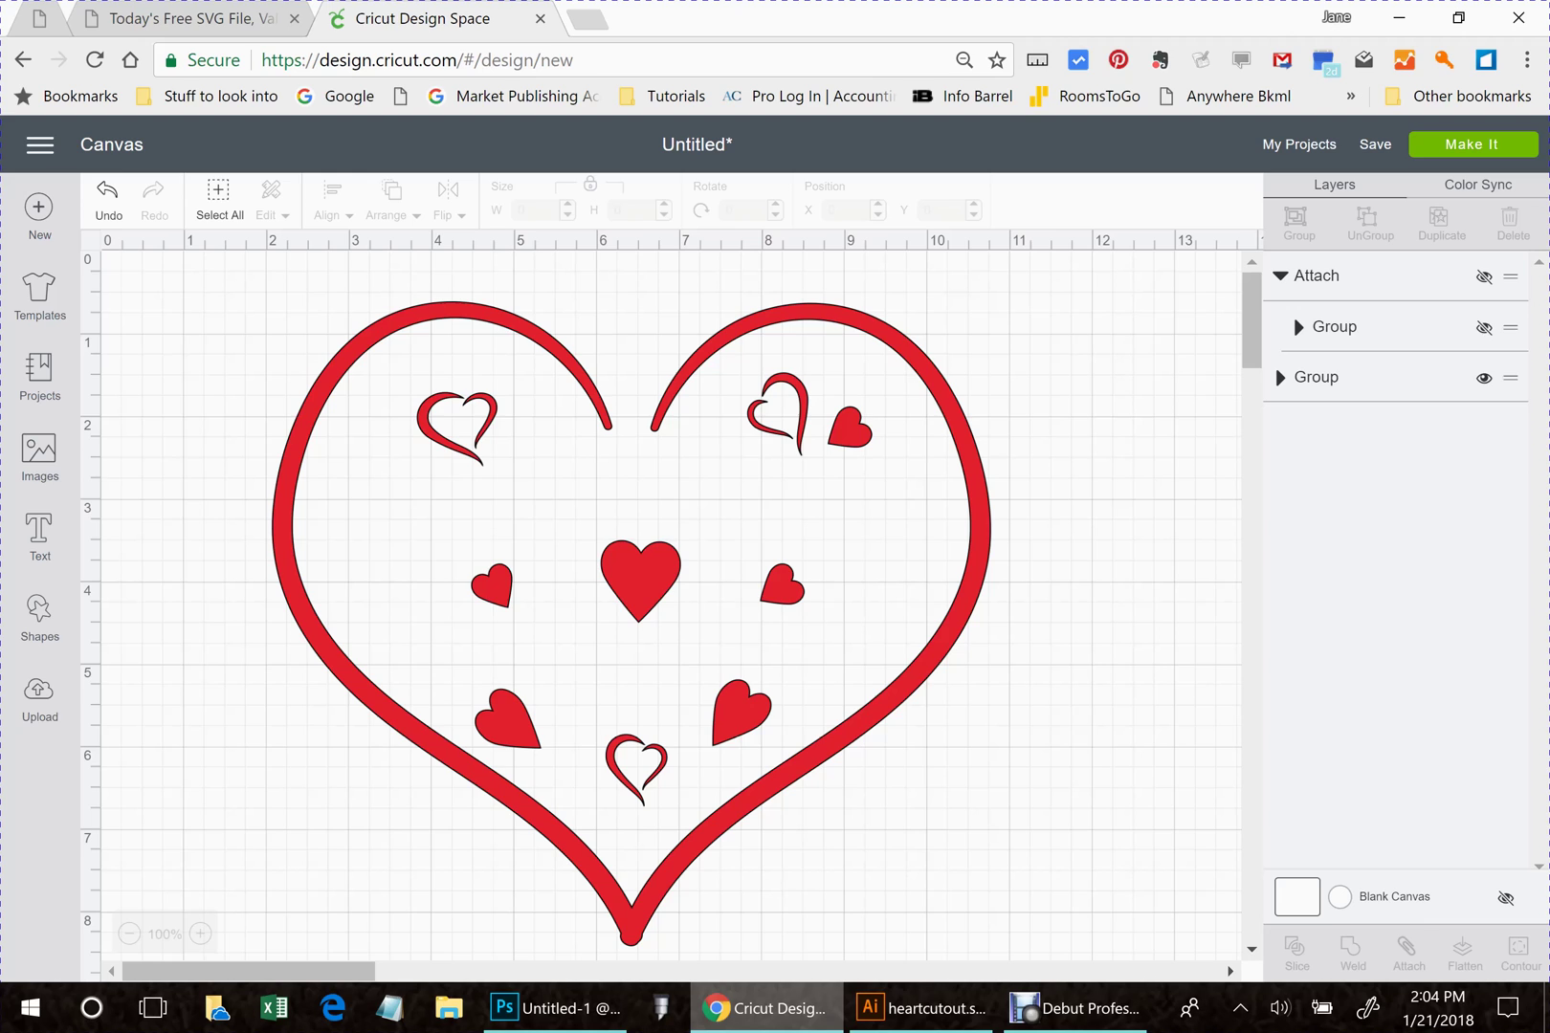
click(1484, 327)
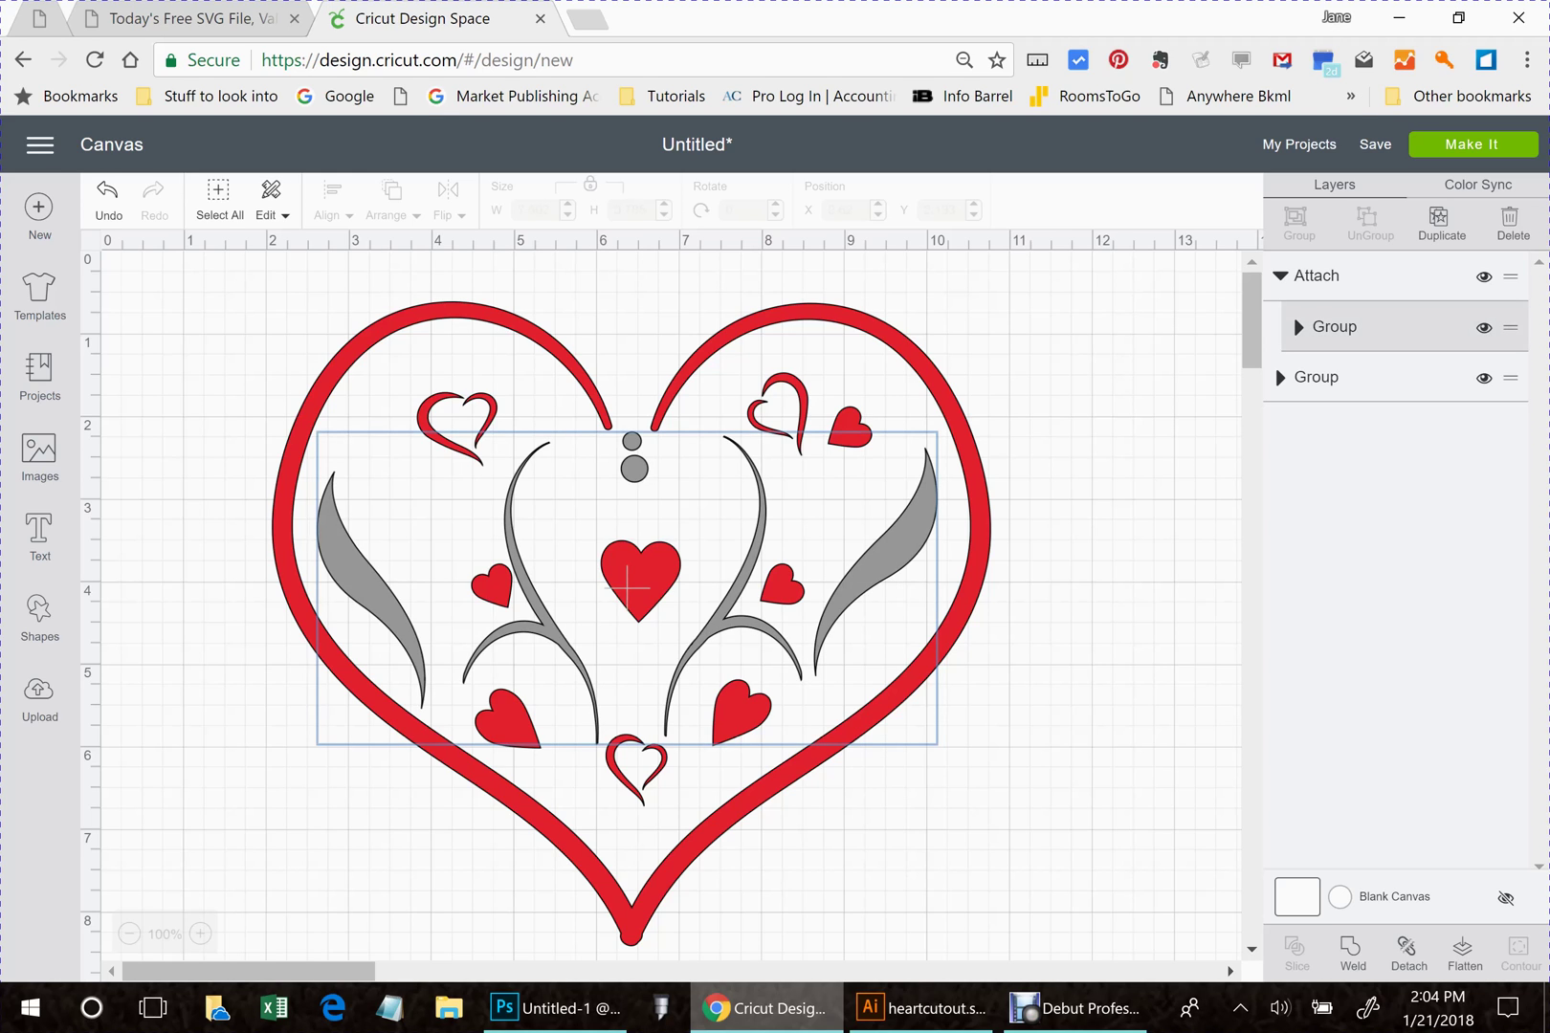
click(1484, 327)
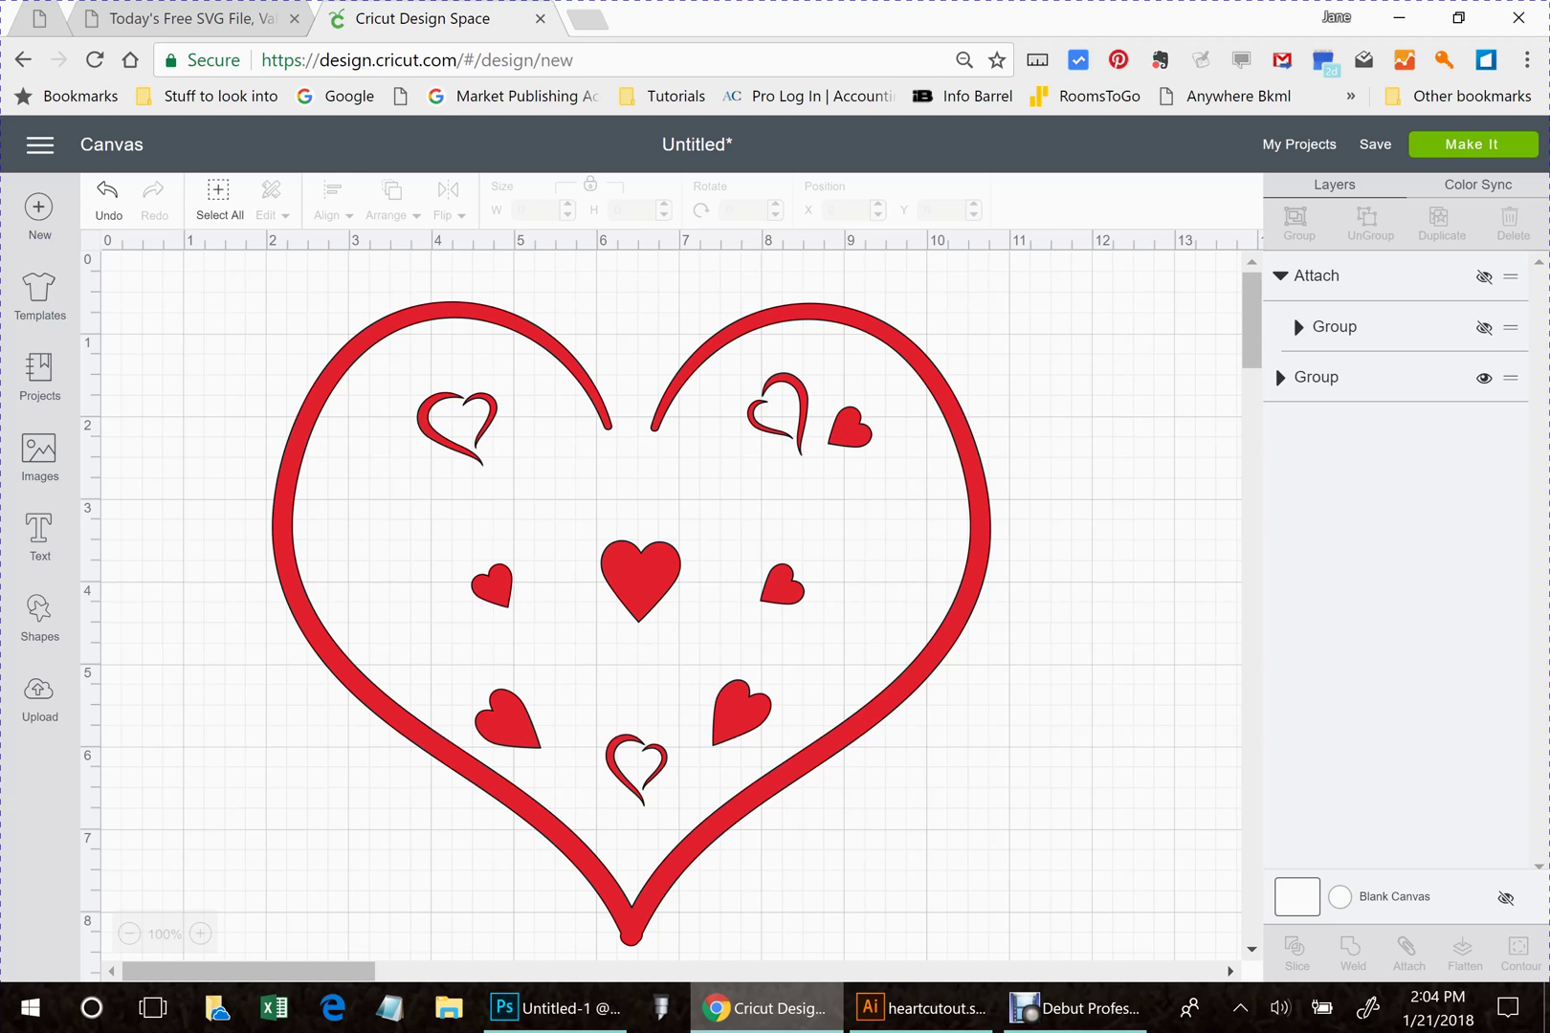
- Preview the cutting mat for the unattached red group on its own, and return to the canvas
click(632, 622)
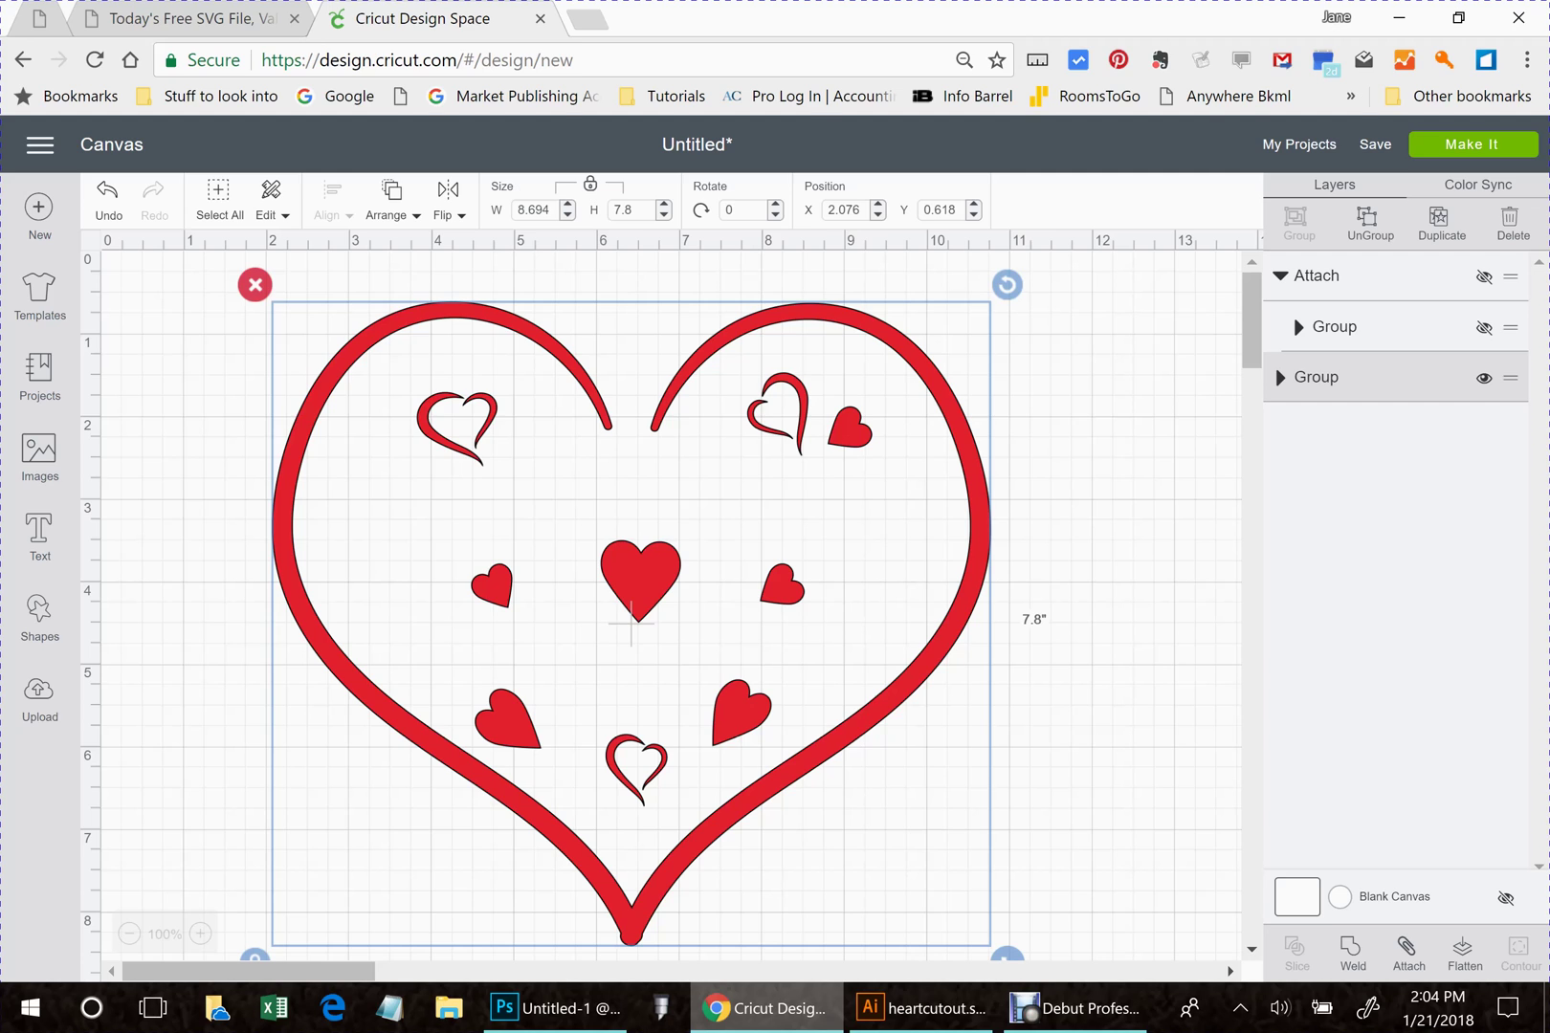
key(ctrl+z)
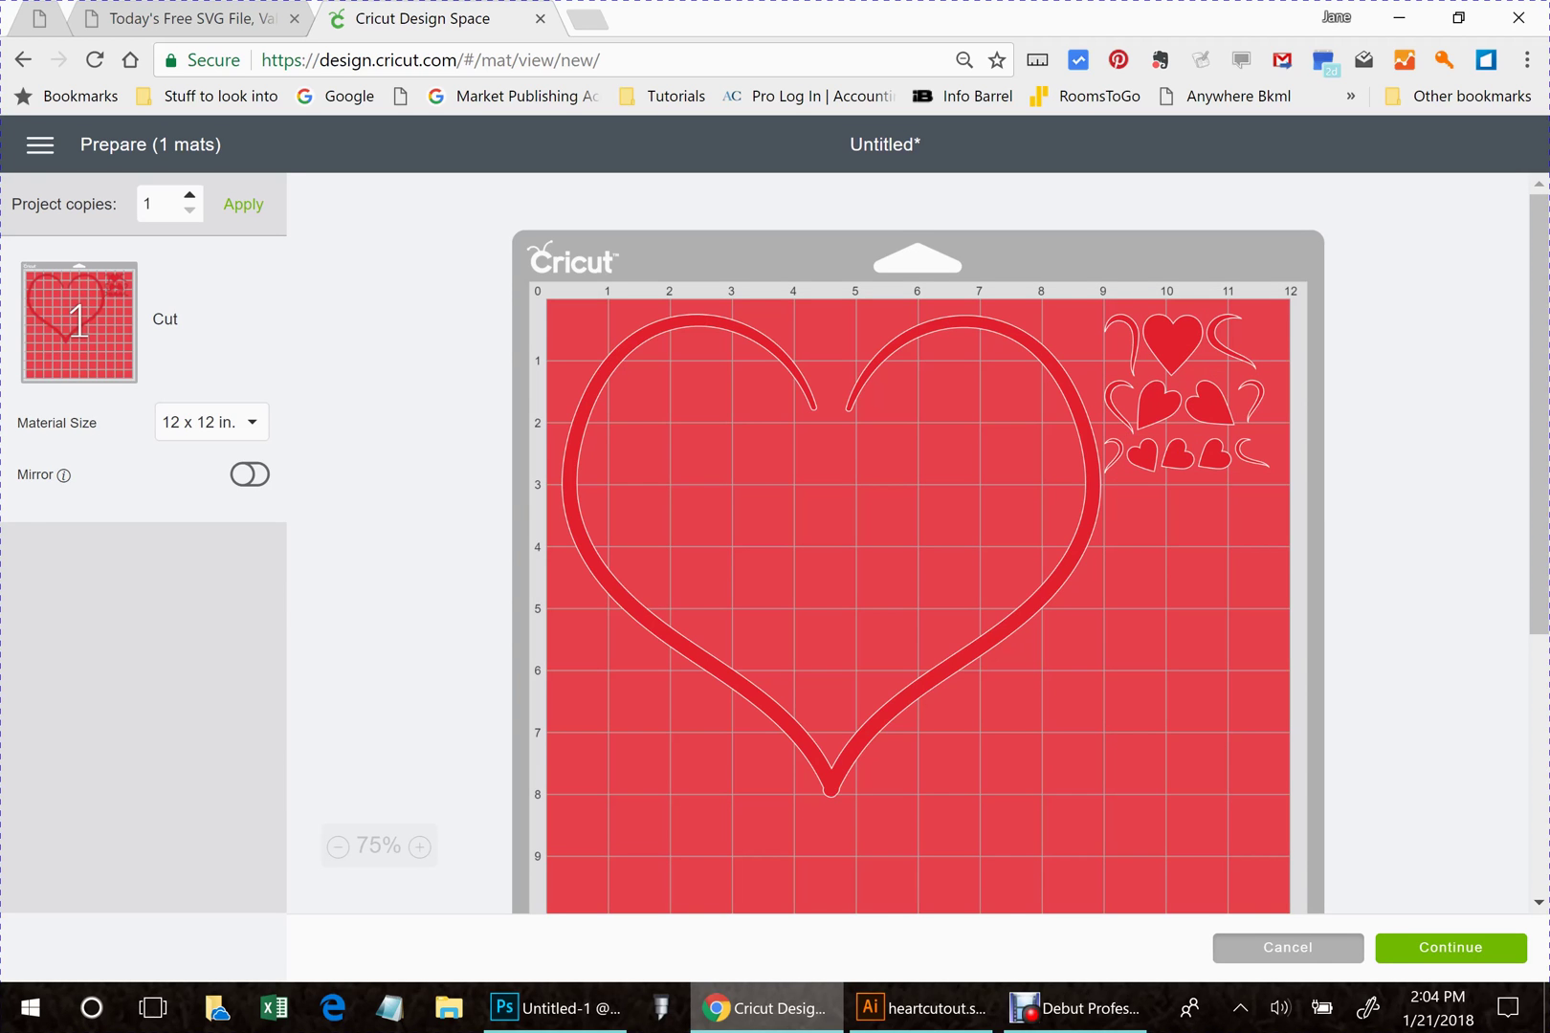
key(alt+Left)
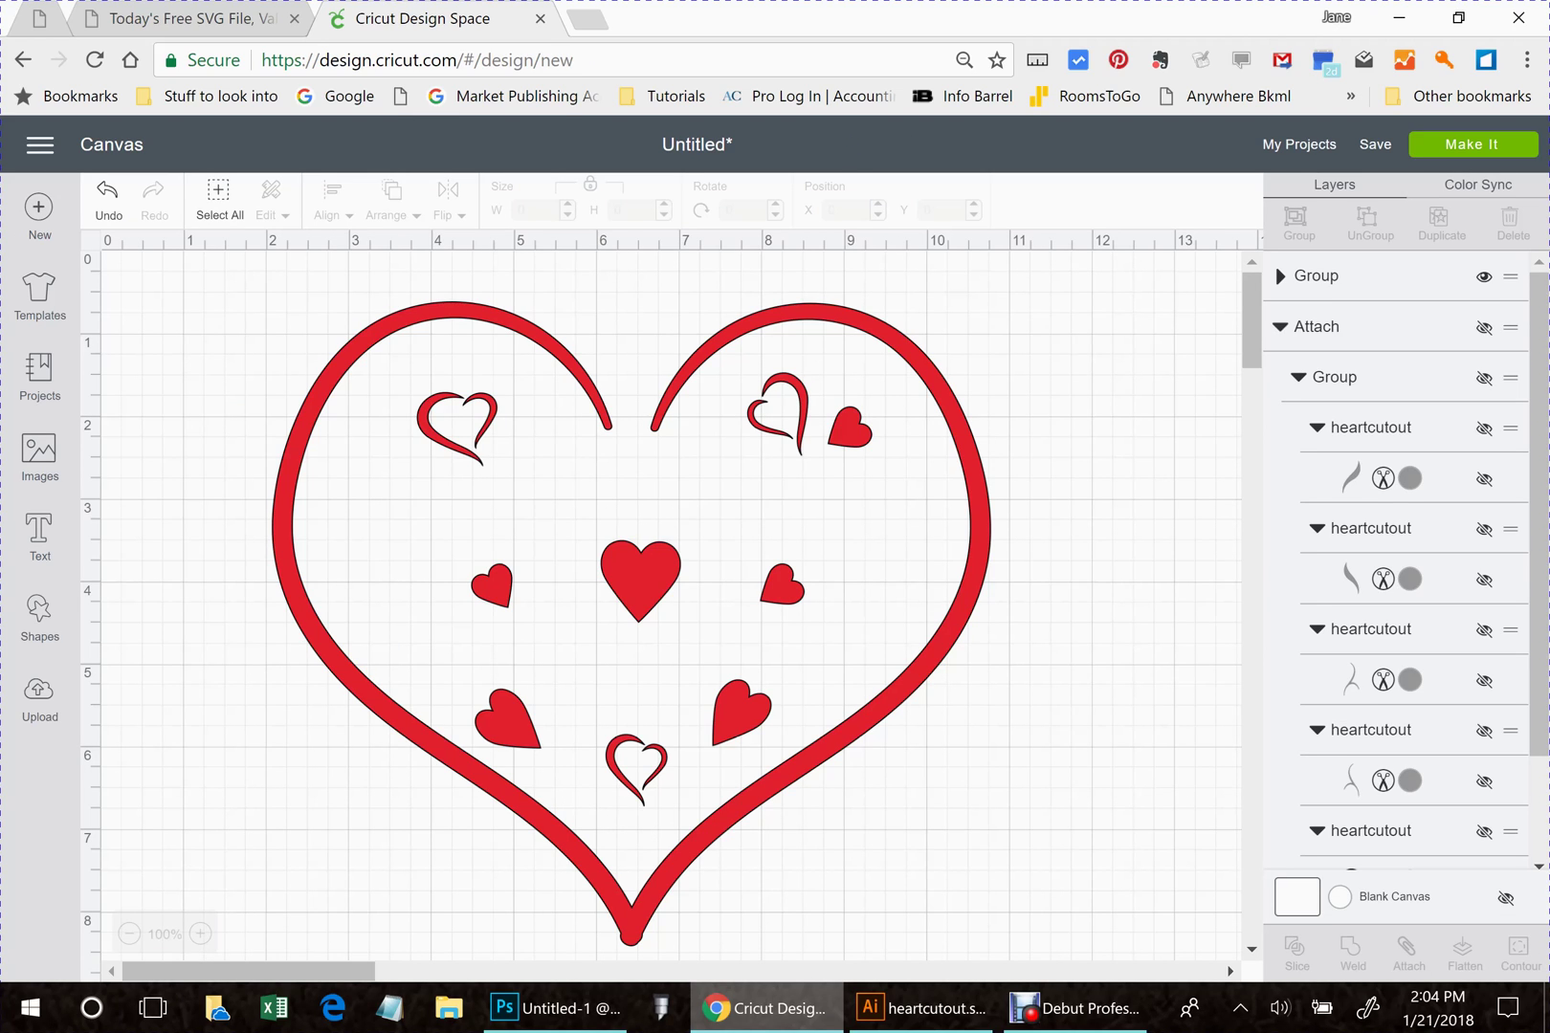
- Collapse the attached gray set in the layer list and look through the pieces inside the red group
mouse_move(1537, 517)
mouse_down()
mouse_move(1537, 608)
mouse_move(1537, 516)
mouse_up()
click(1280, 326)
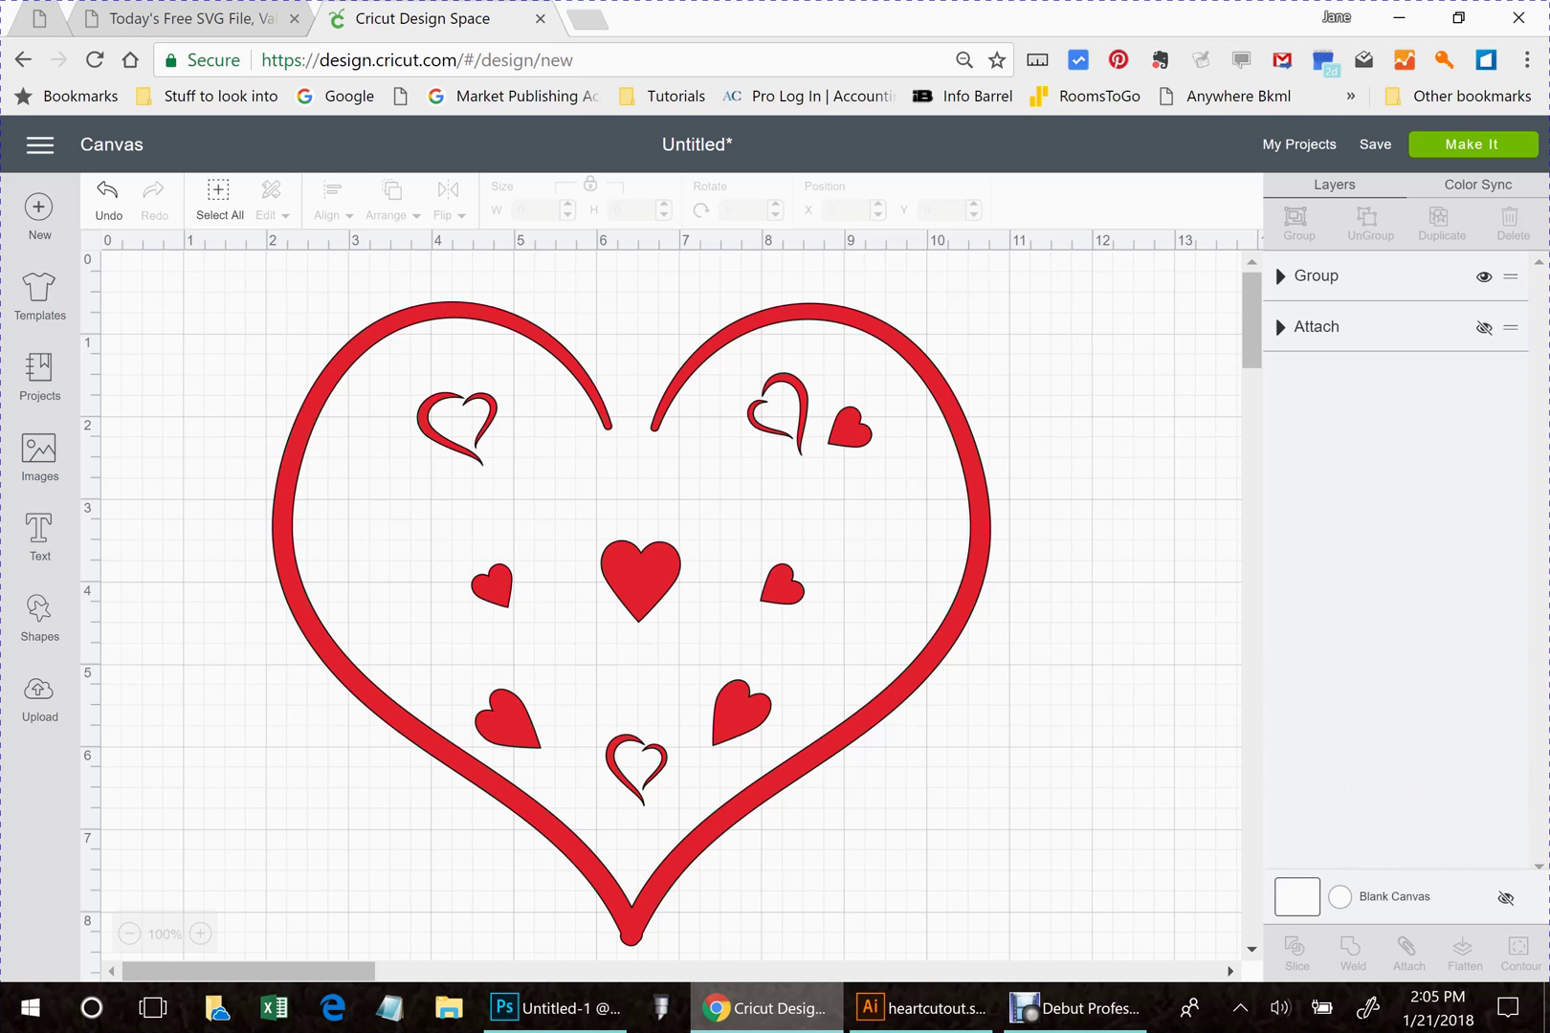
click(1280, 276)
drag(1537, 402, 1538, 727)
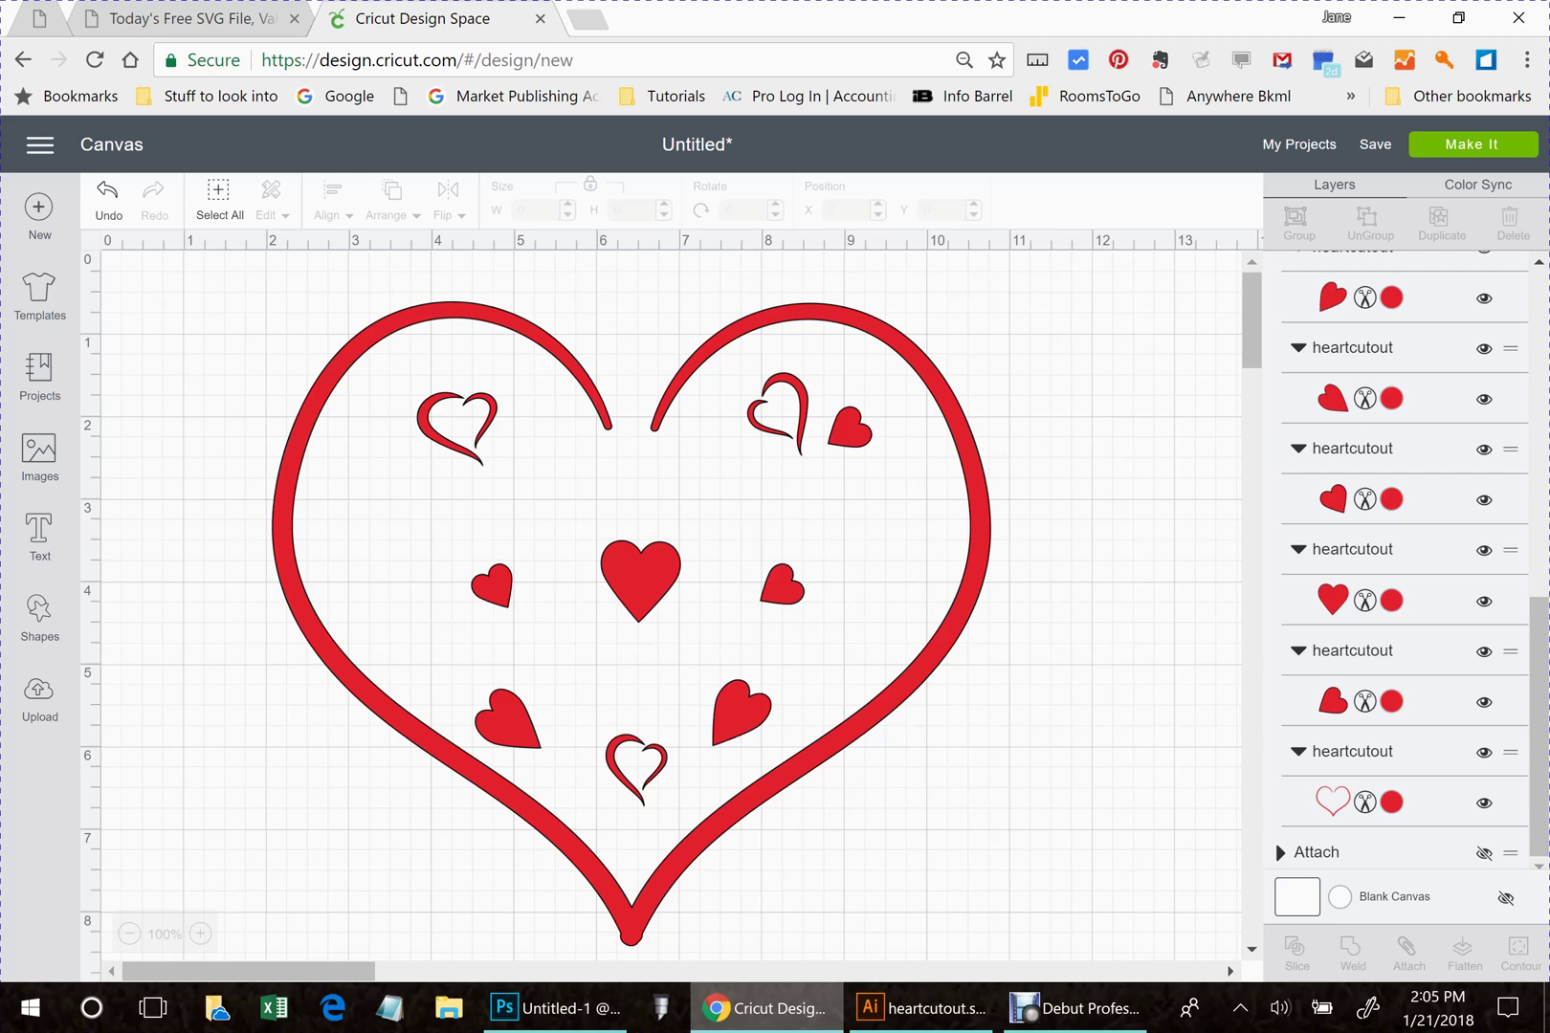
click(1484, 853)
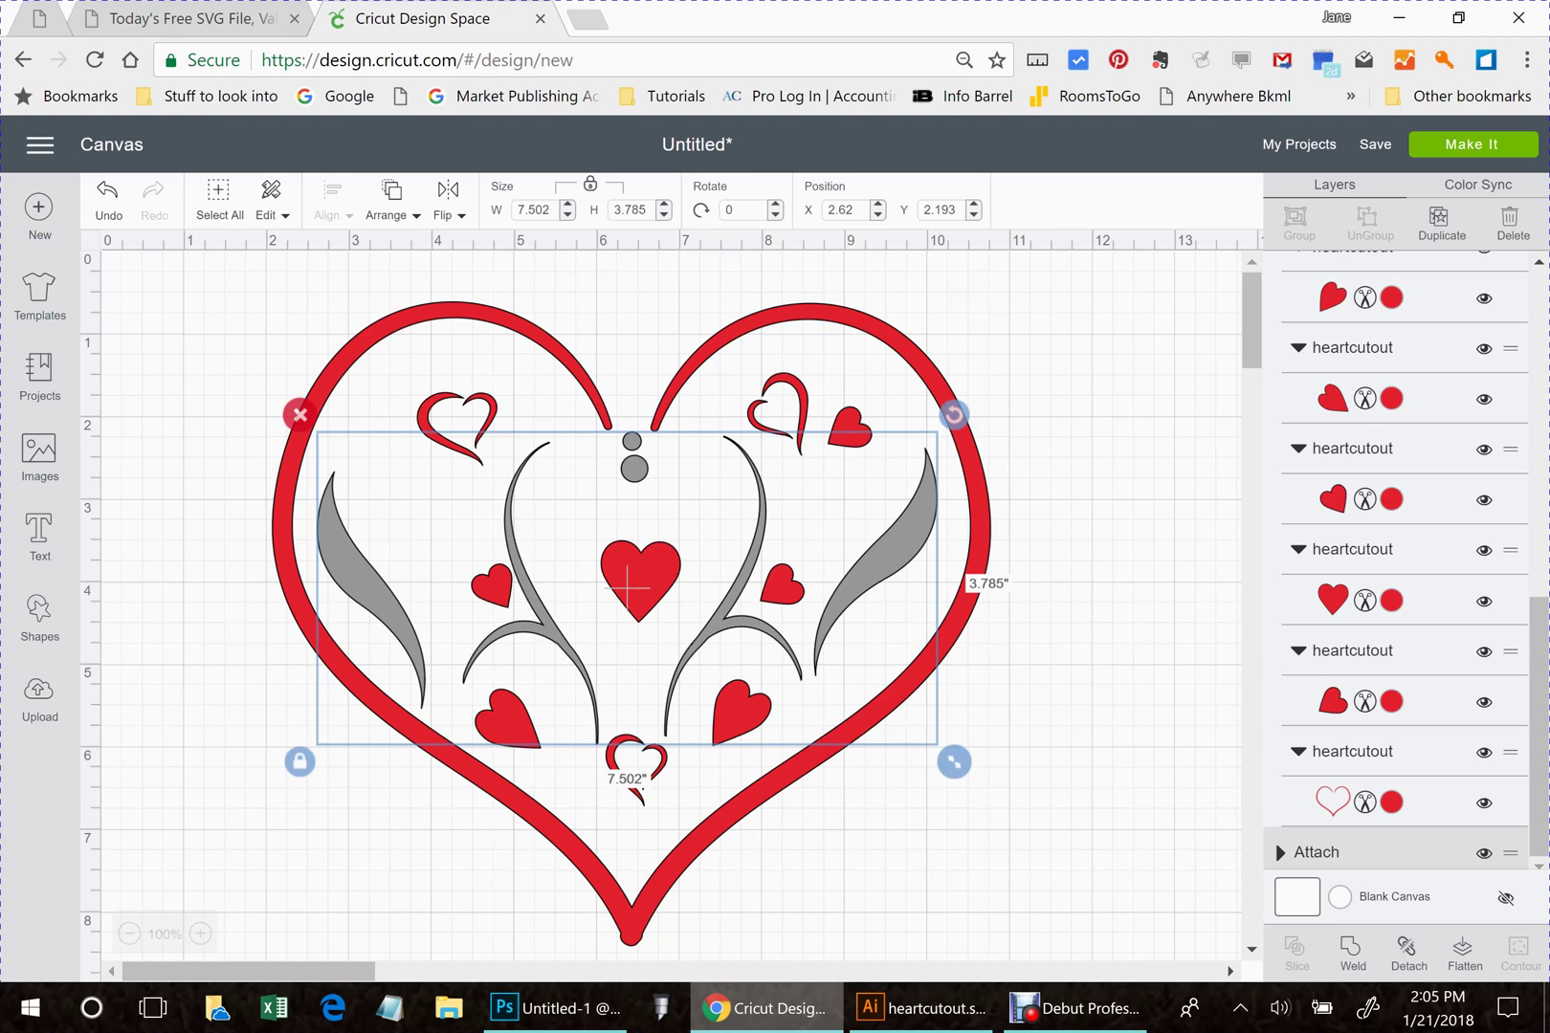
click(1484, 852)
scroll(1404, 555, up, 10)
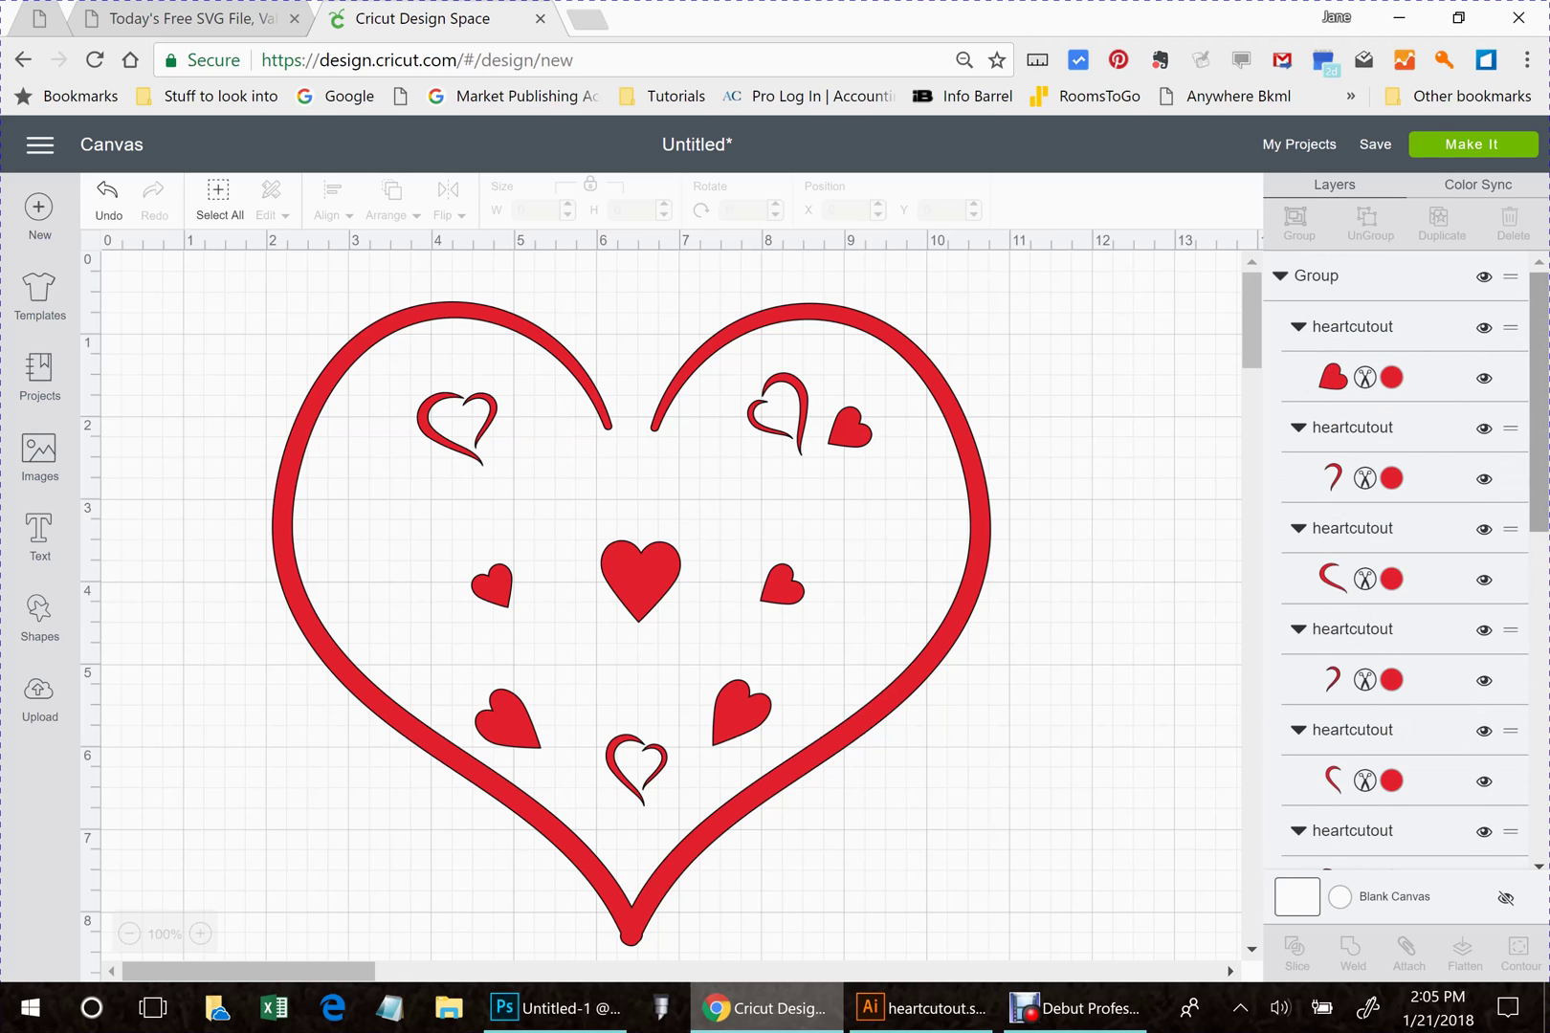
click(1280, 276)
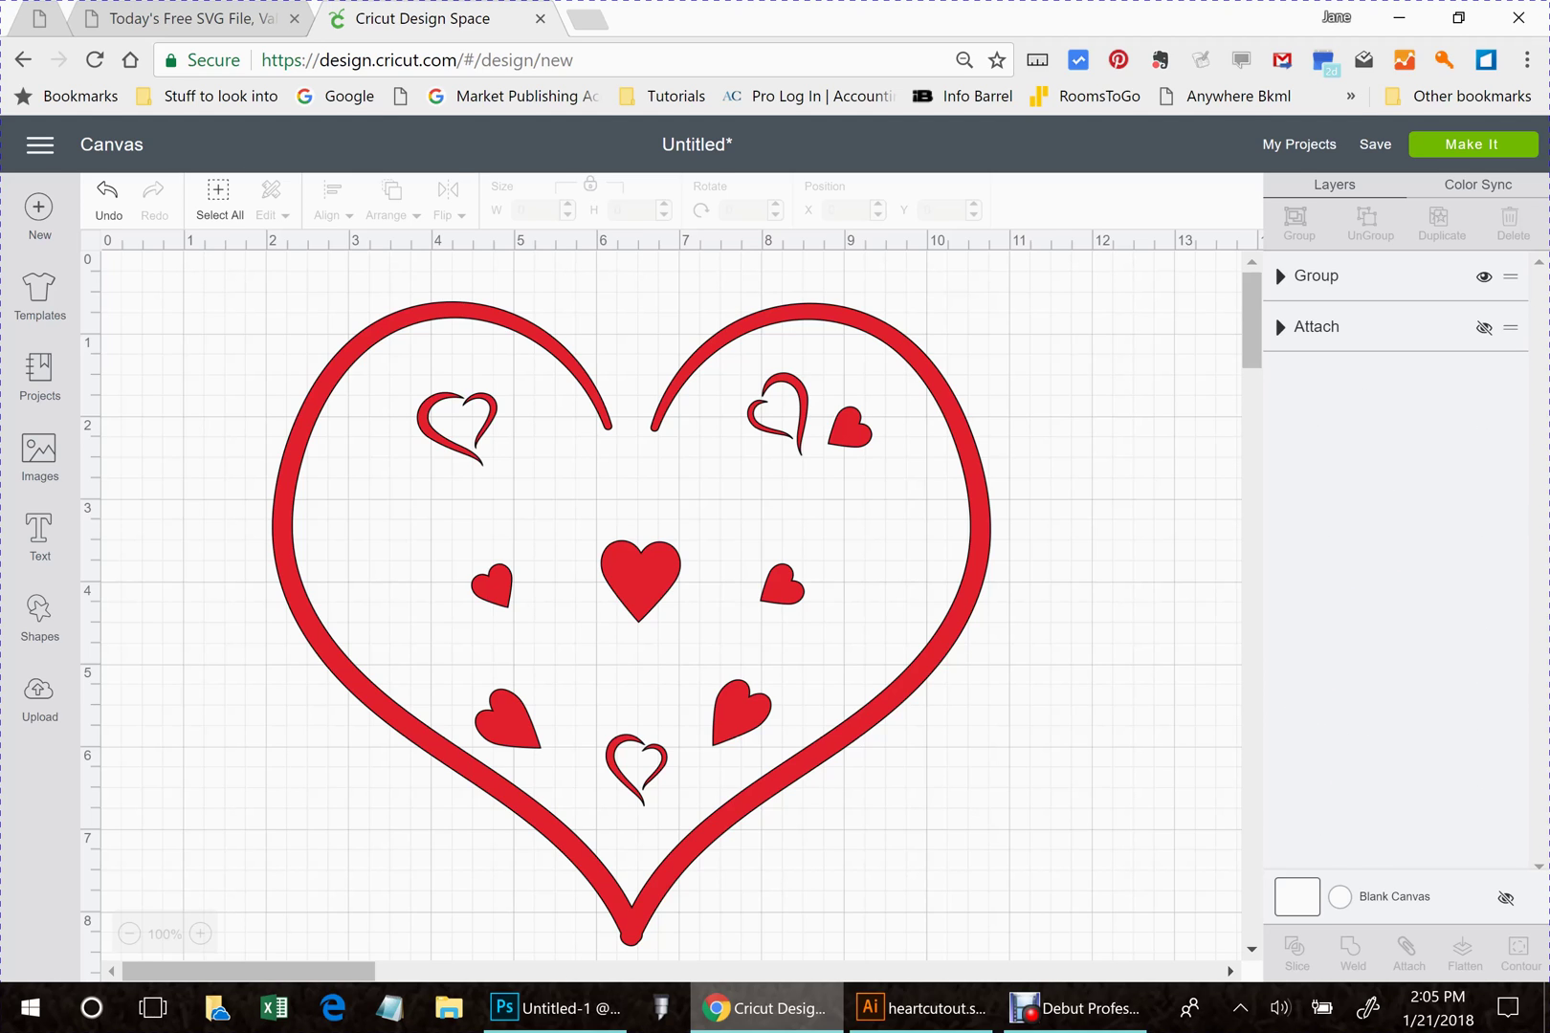
- Attach the pieces of the red group and make the attached gray set visible again
click(632, 622)
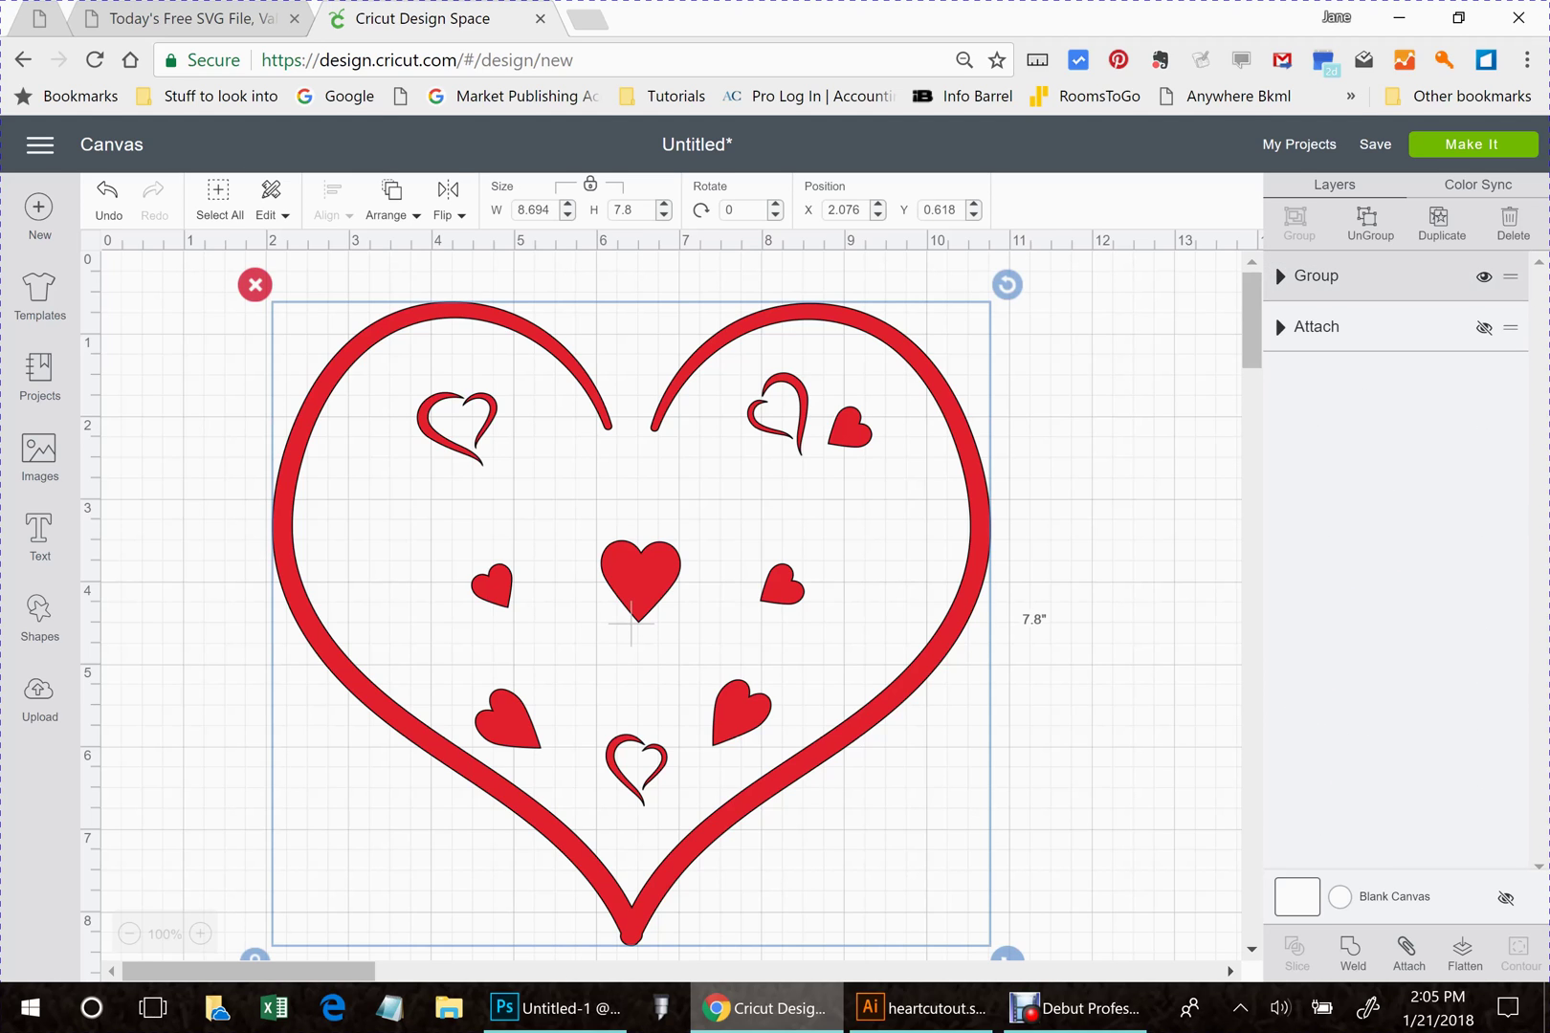
key(ctrl+z)
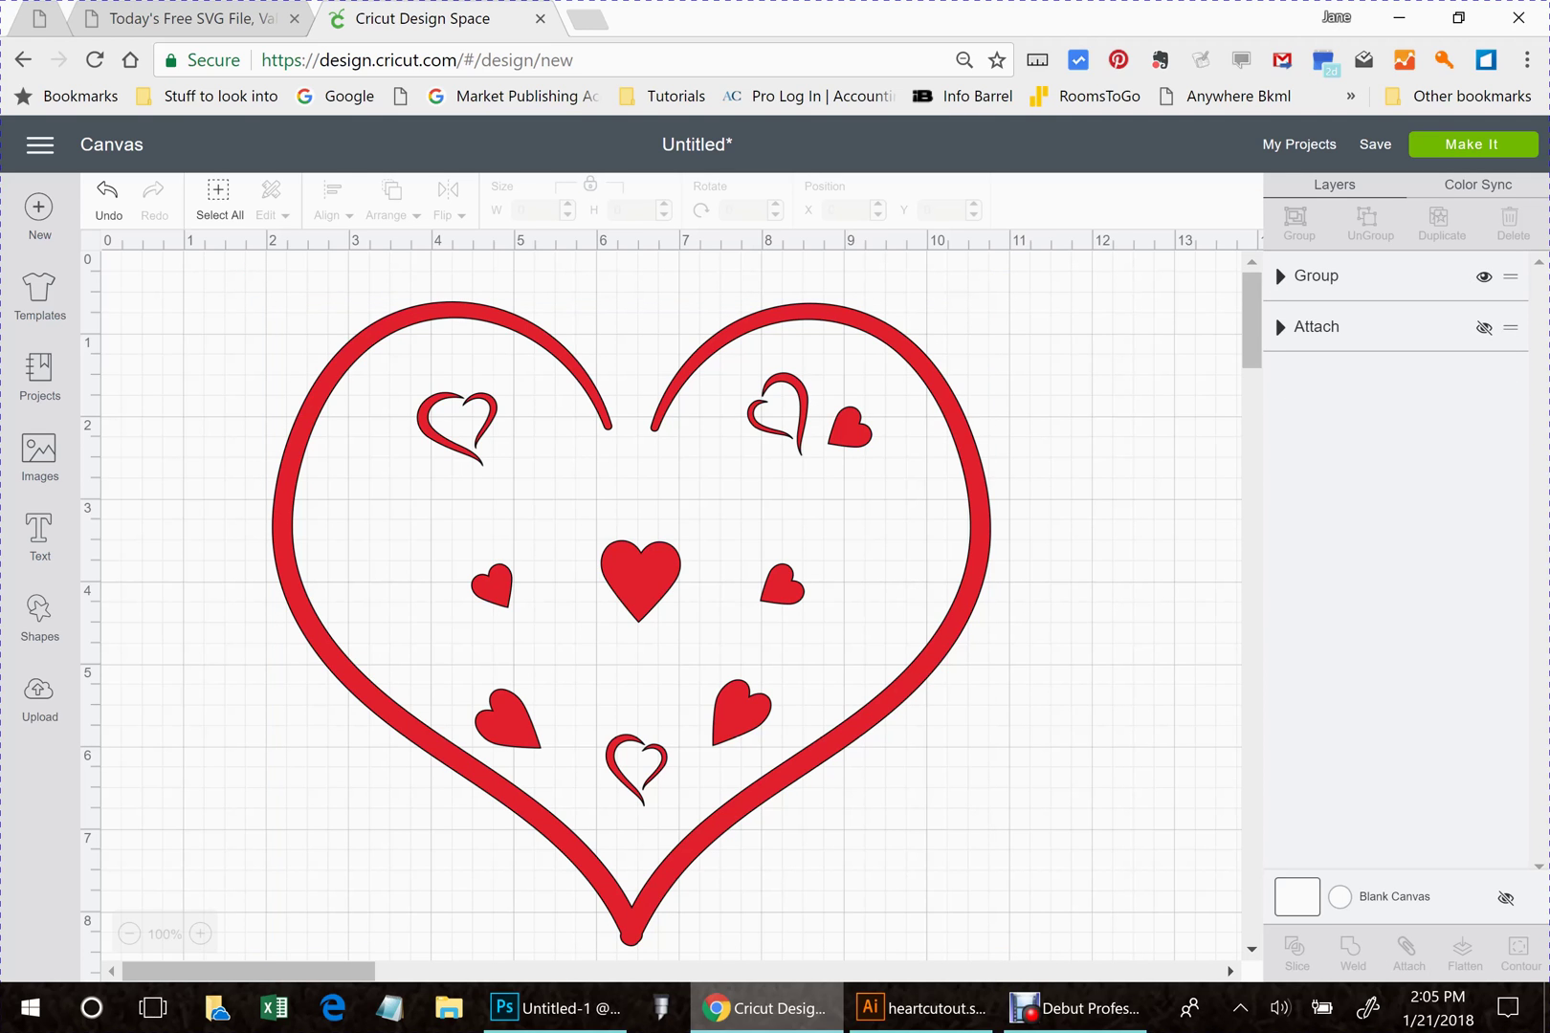
click(1280, 275)
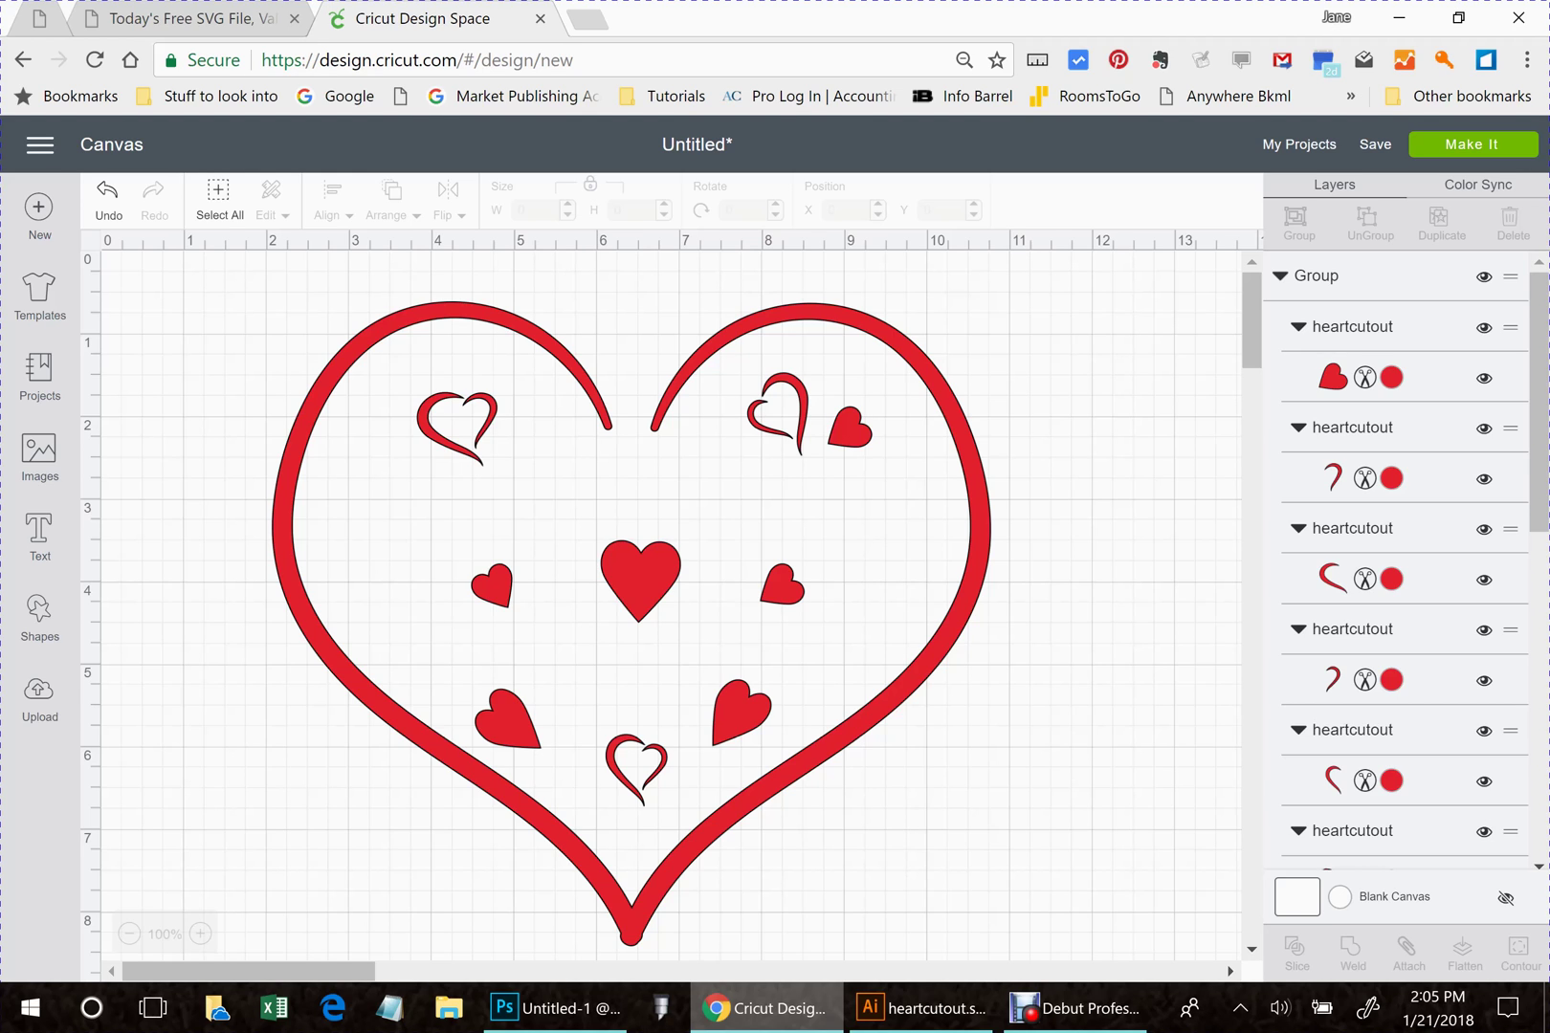
click(632, 622)
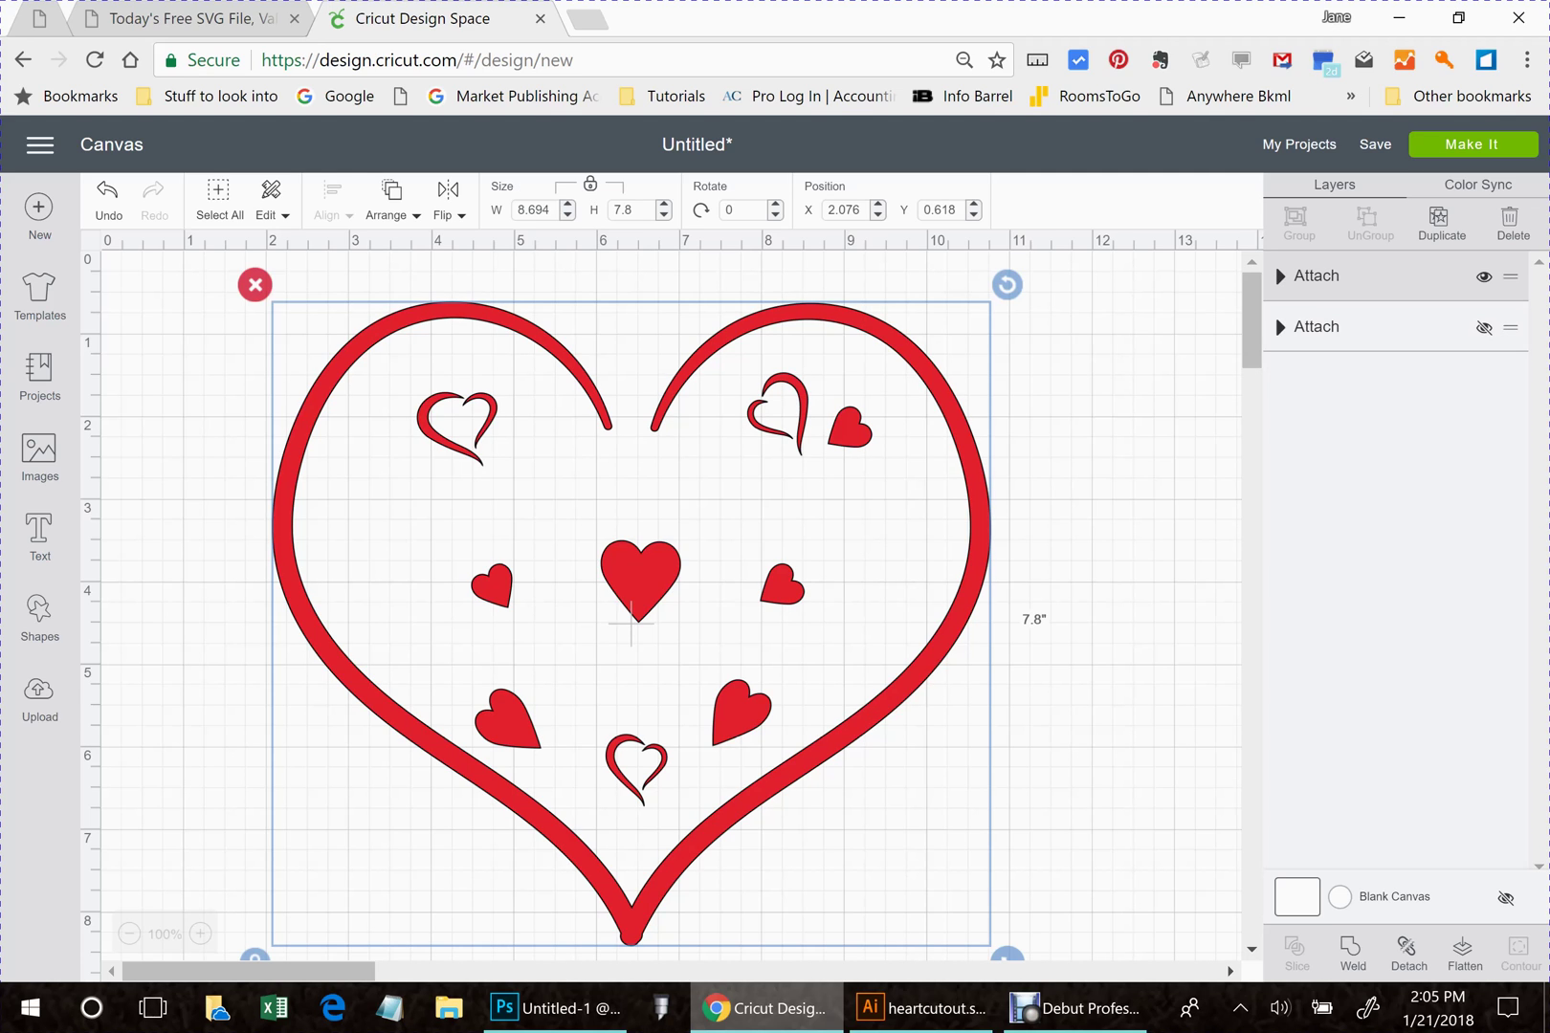
click(1483, 327)
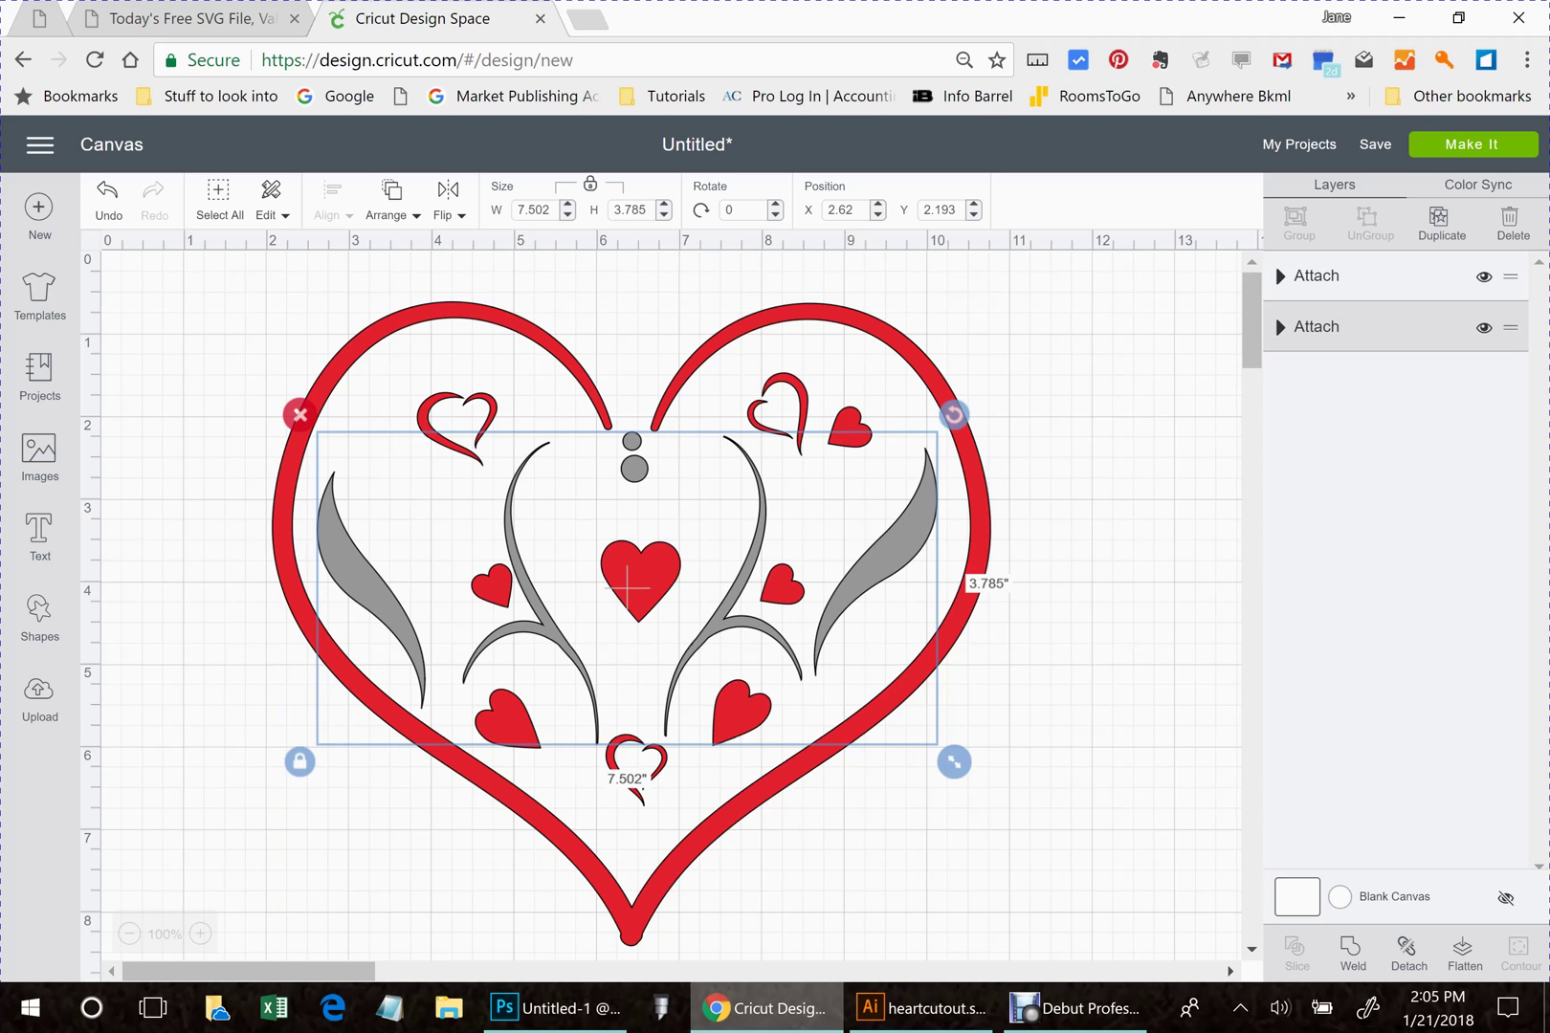
key(Escape)
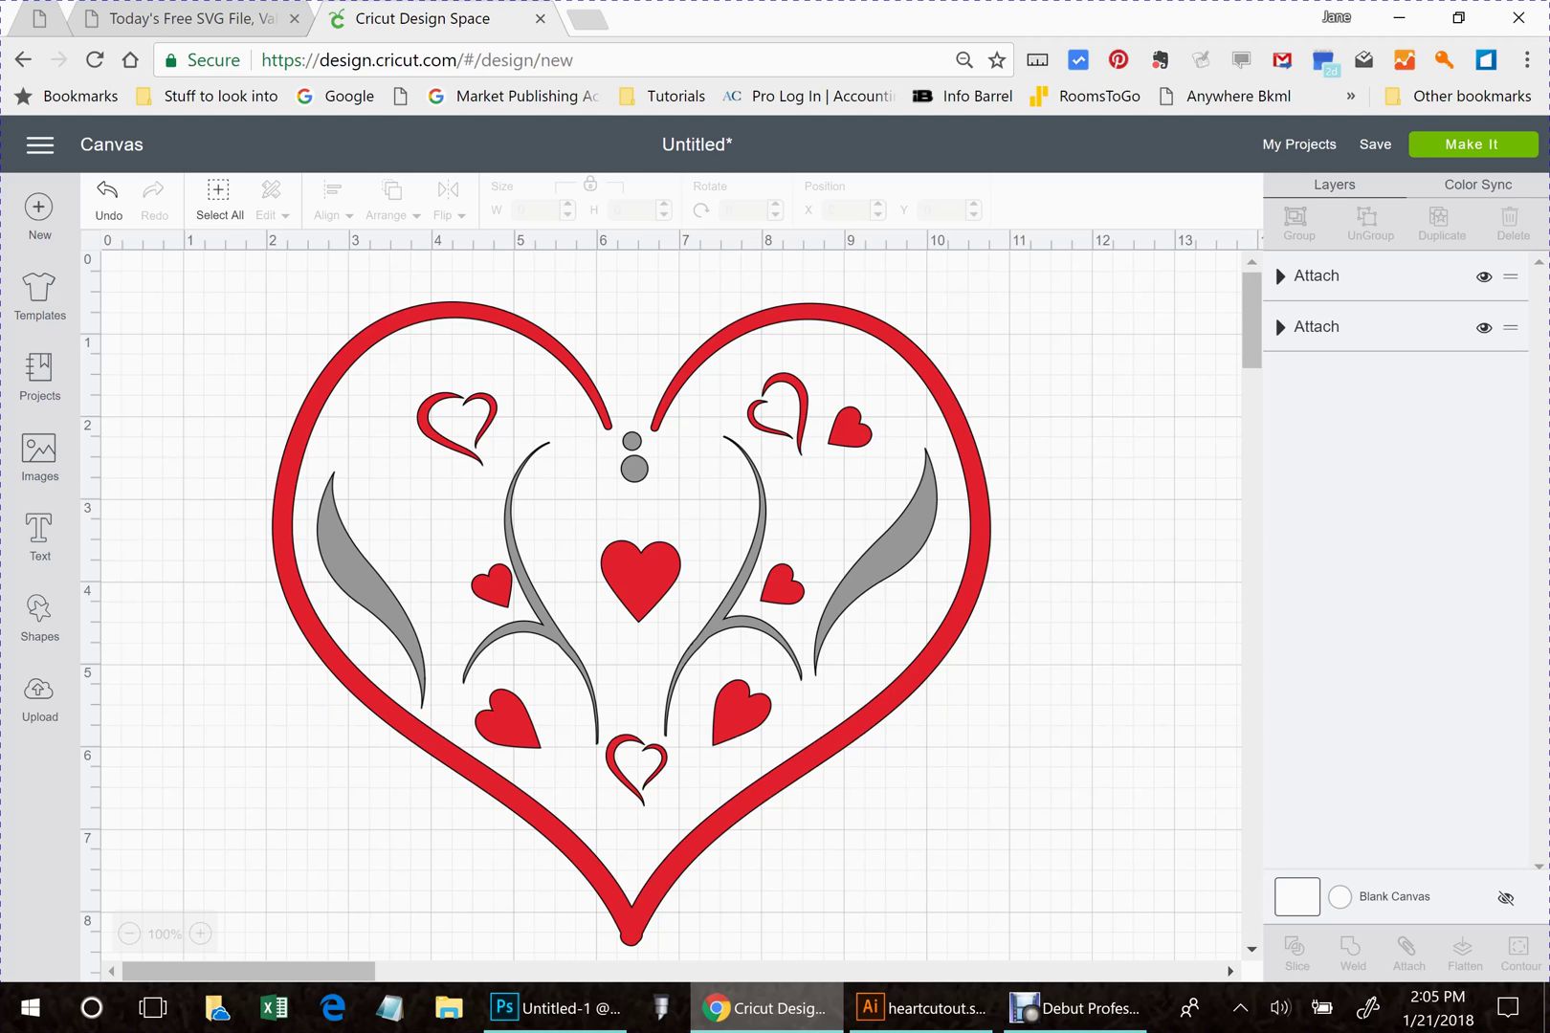
- Preview the gray and red cutting mats to check the layout of both attached sets
click(1472, 144)
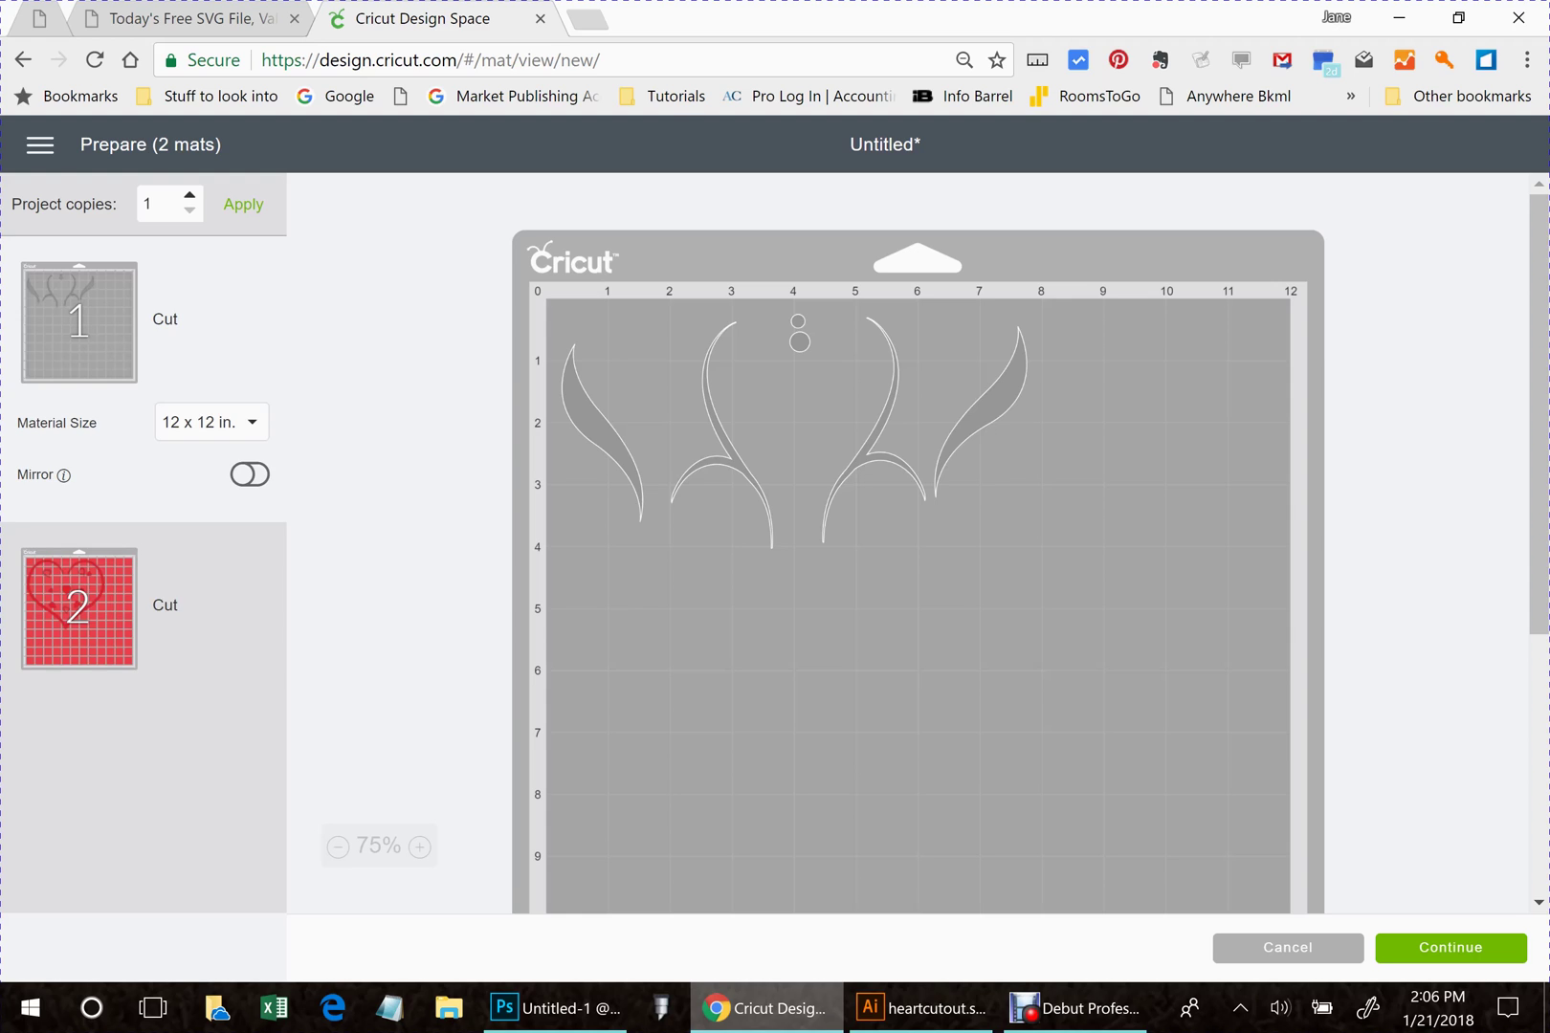
click(78, 607)
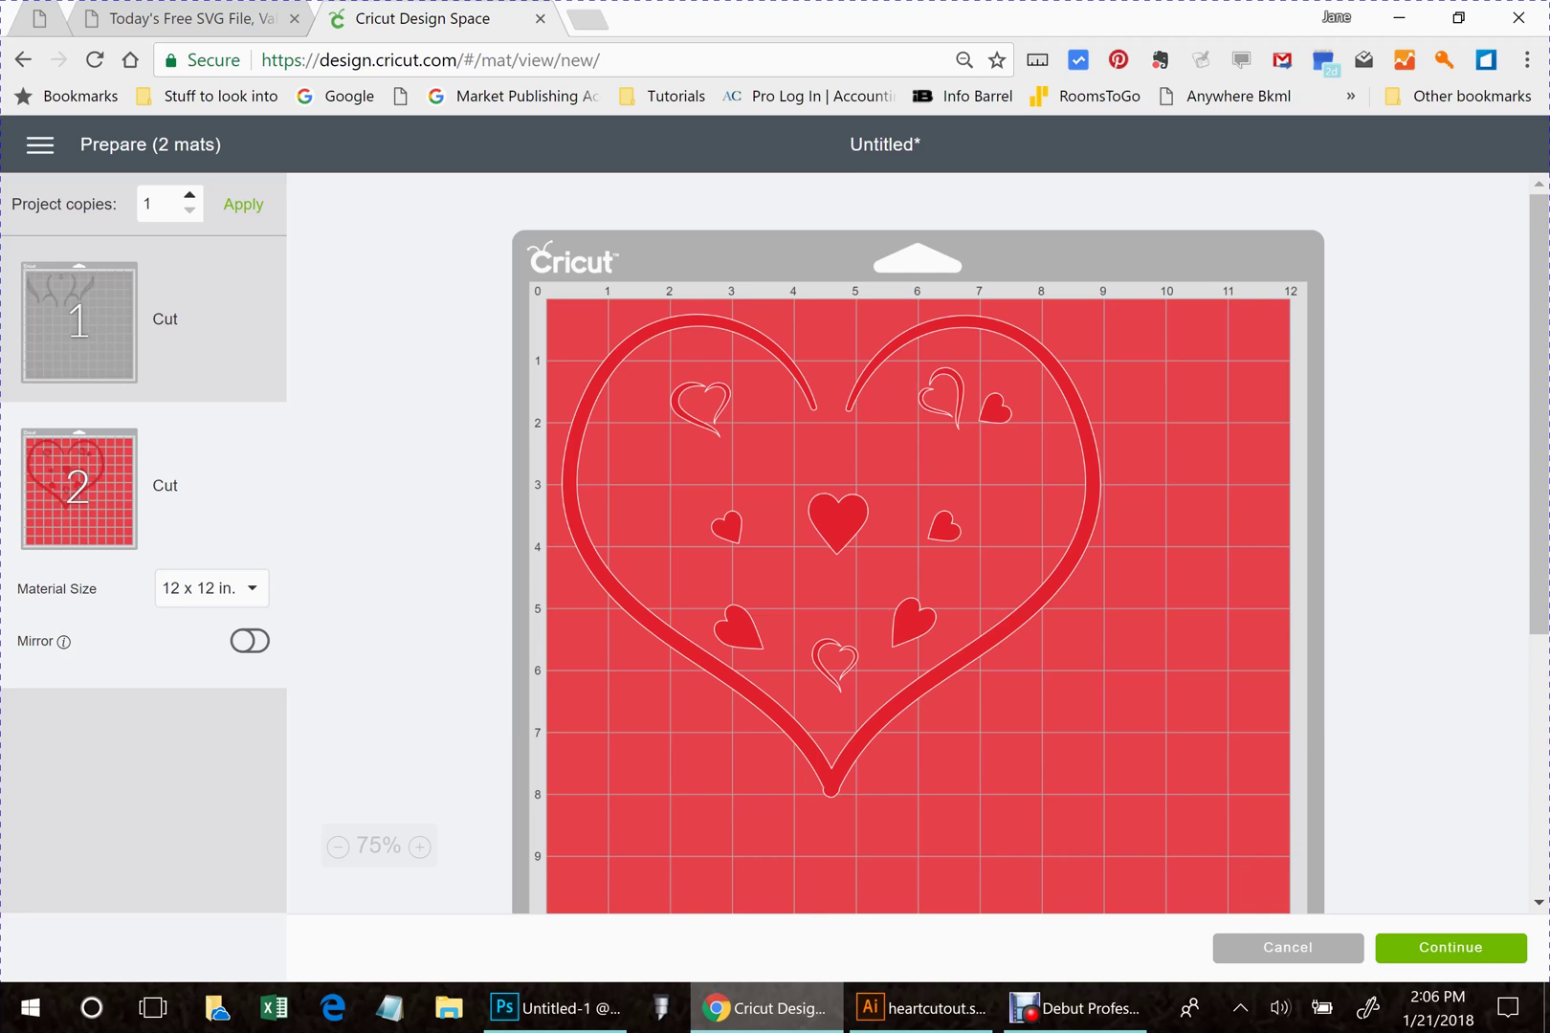
click(1058, 1004)
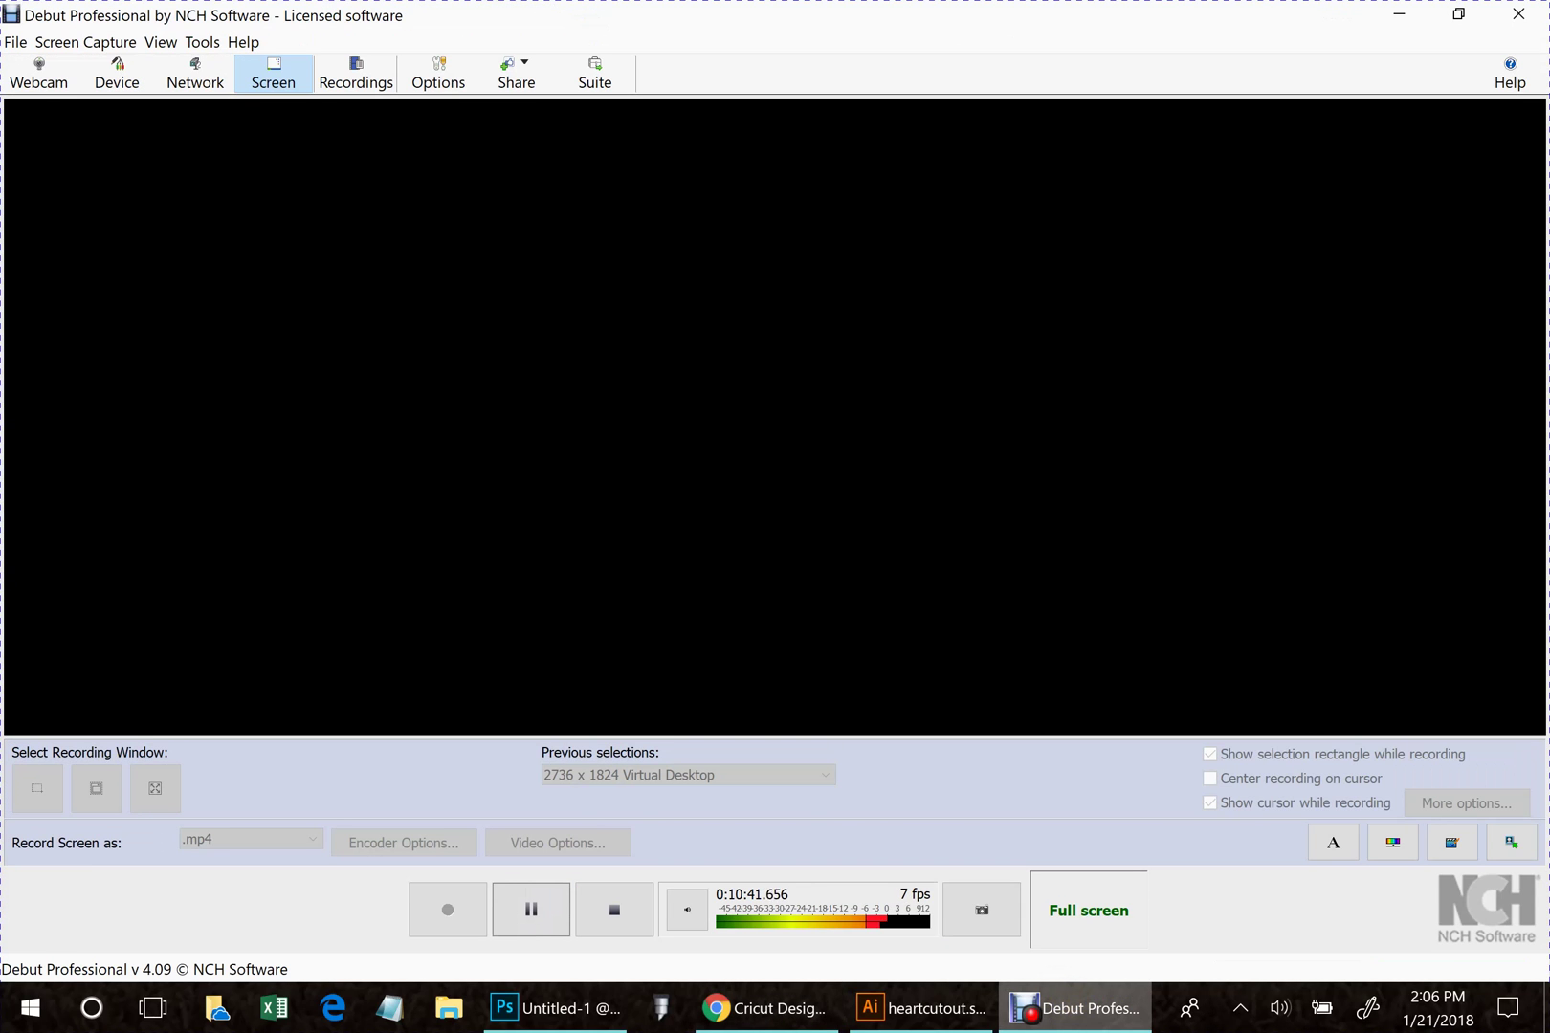